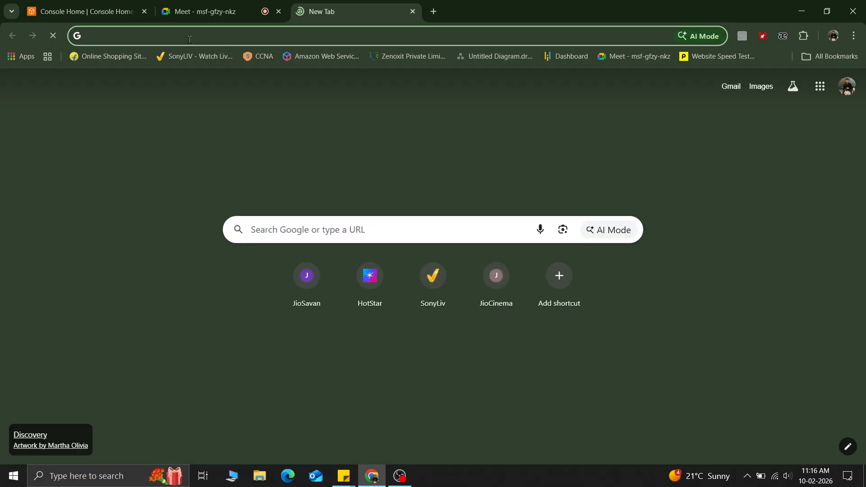
Step: Open app.diagrams.net in the new browser tab
{"action": "type", "text": "app"}
{"action": "key", "text": "Return"}
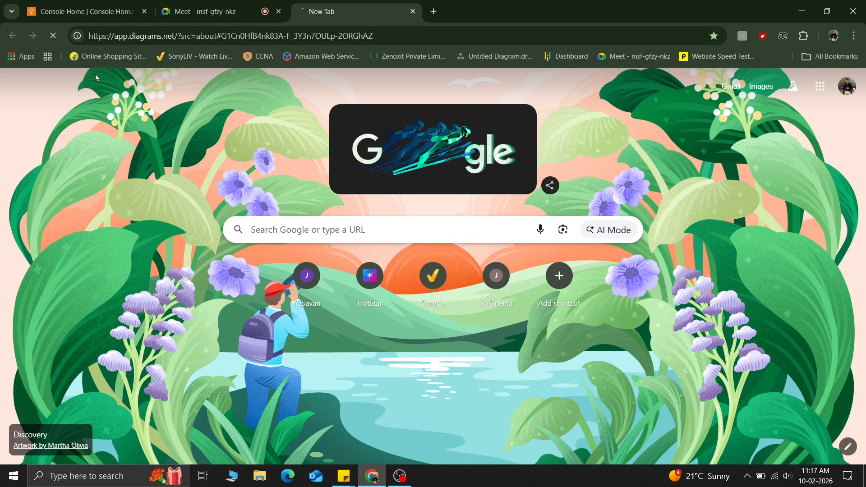
Step: Switch to the AWS console tab, search services for RDS and open Aurora and RDS
{"action": "left_click", "coordinate": [189, 5]}
{"action": "left_click", "coordinate": [127, 6]}
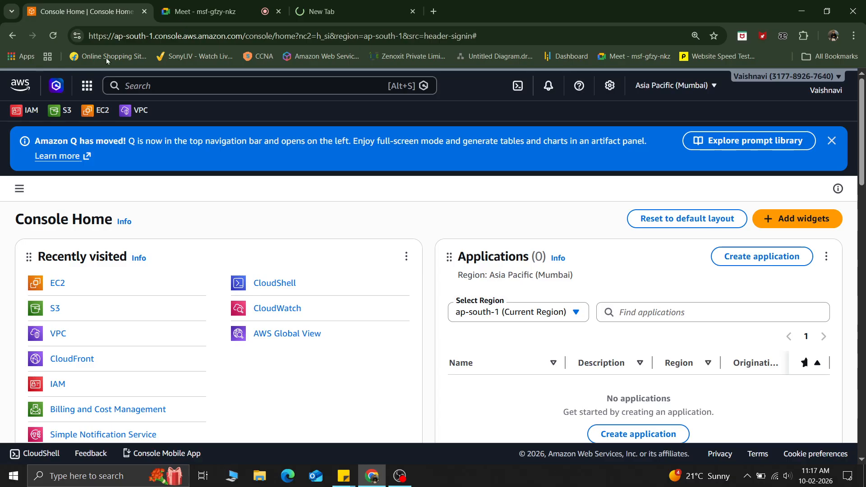
{"action": "left_click", "coordinate": [149, 88]}
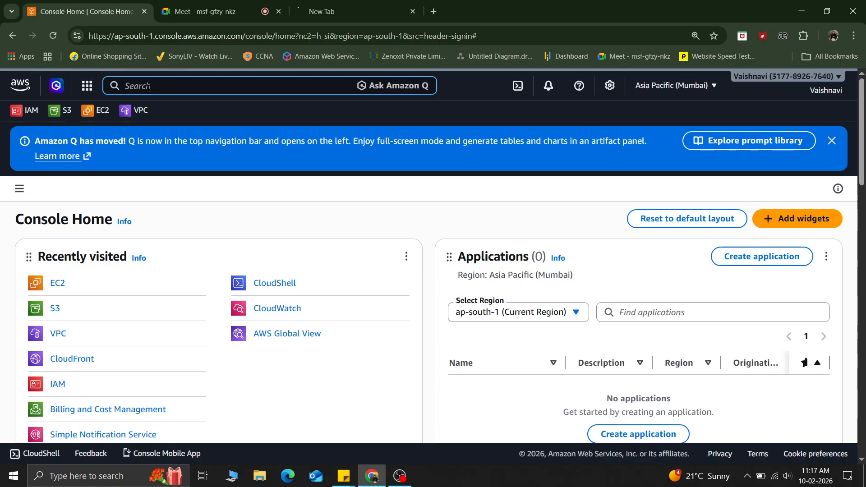
{"action": "type", "text": "RDS"}
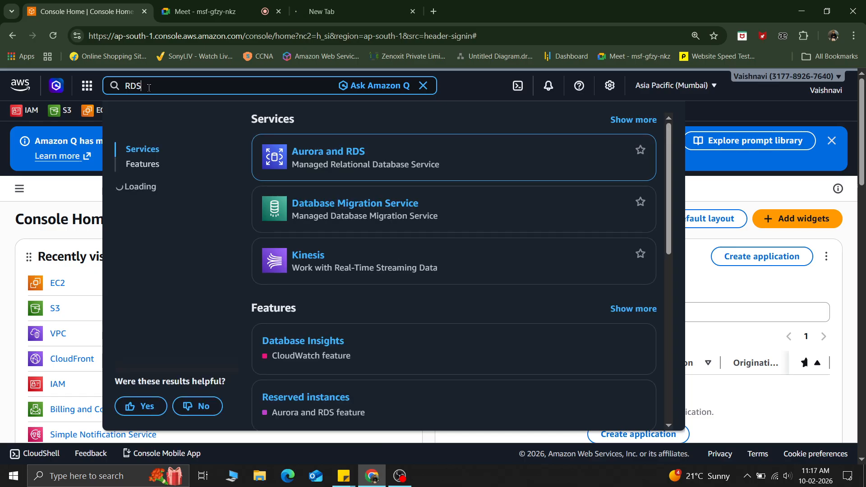
{"action": "left_click", "coordinate": [341, 152]}
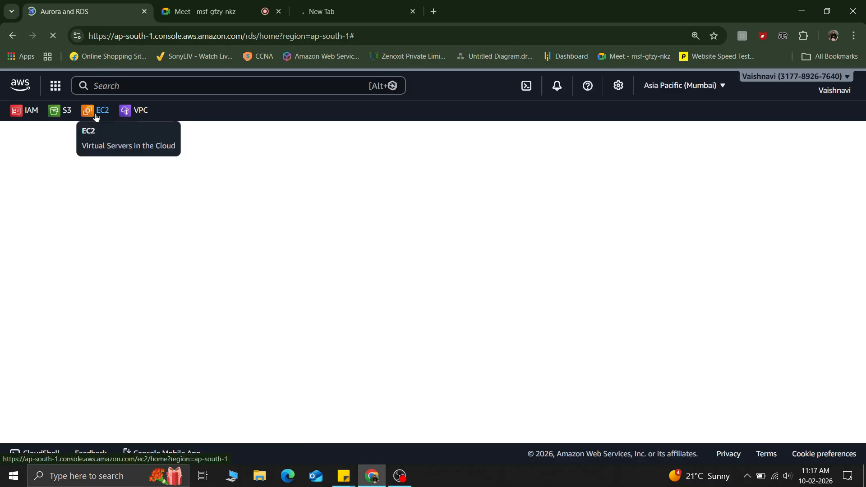
Step: Open the EC2 console in a new tab and switch to it
{"action": "right_click", "coordinate": [94, 116]}
{"action": "left_click", "coordinate": [149, 128]}
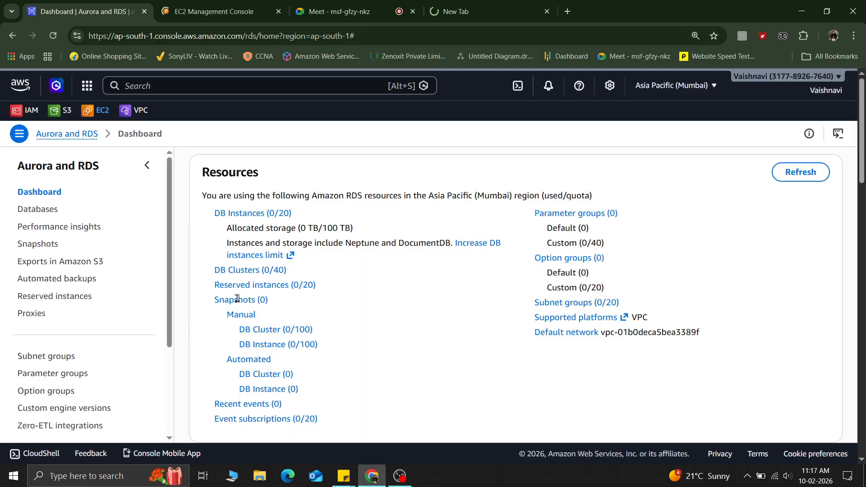
{"action": "left_click", "coordinate": [216, 9]}
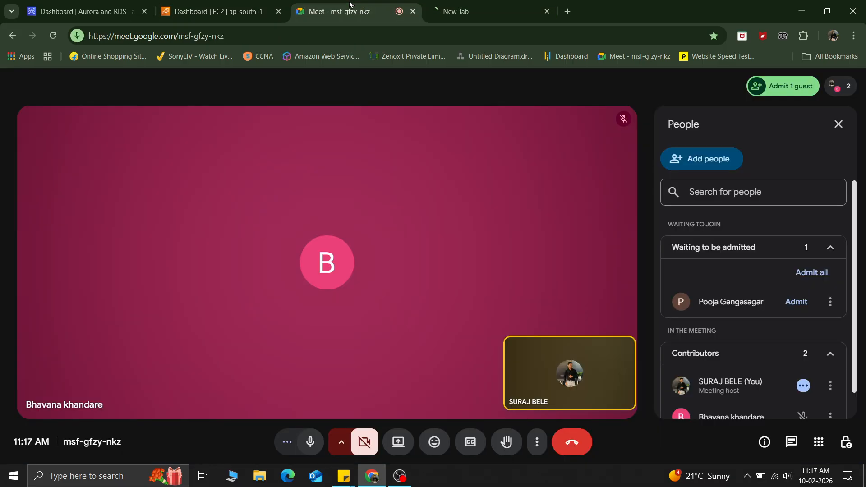
Step: Admit the waiting participant to the meeting and share the entire screen
{"action": "left_click", "coordinate": [338, 11]}
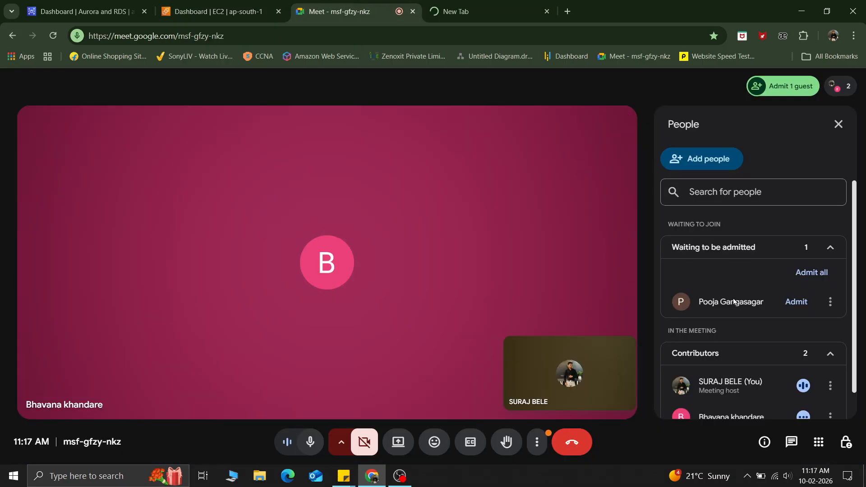
{"action": "left_click", "coordinate": [797, 302]}
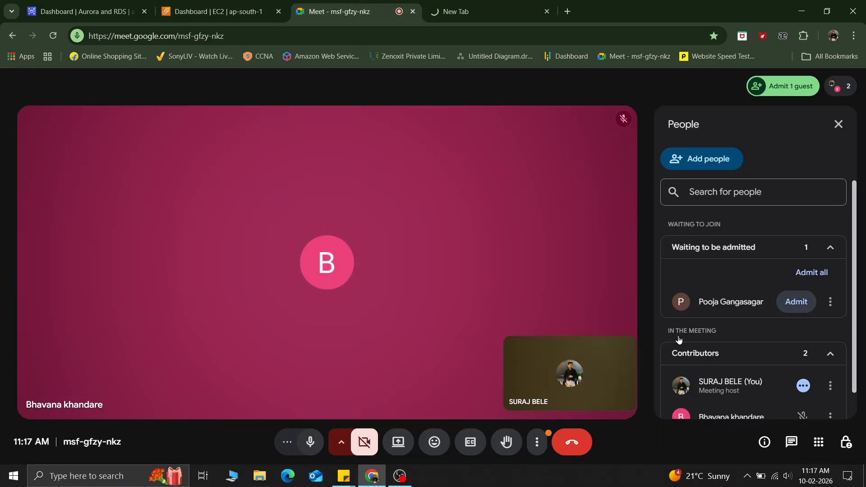
{"action": "left_click", "coordinate": [408, 449]}
{"action": "left_click", "coordinate": [542, 101]}
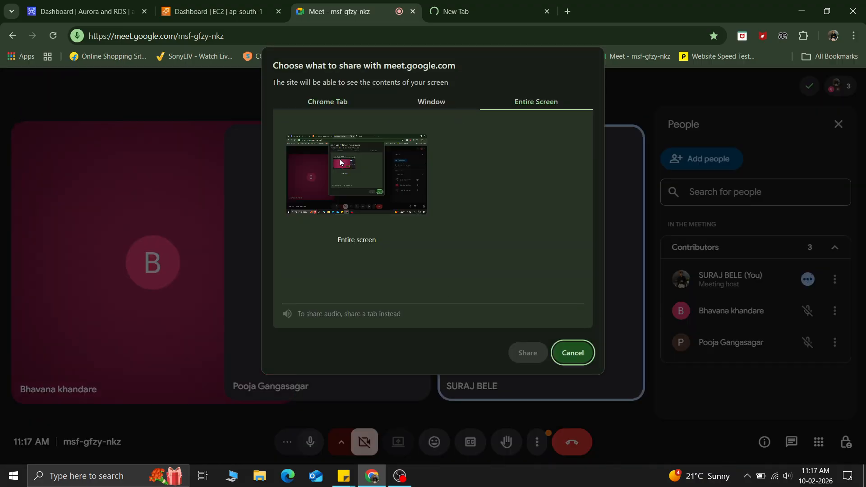
{"action": "left_click", "coordinate": [527, 354]}
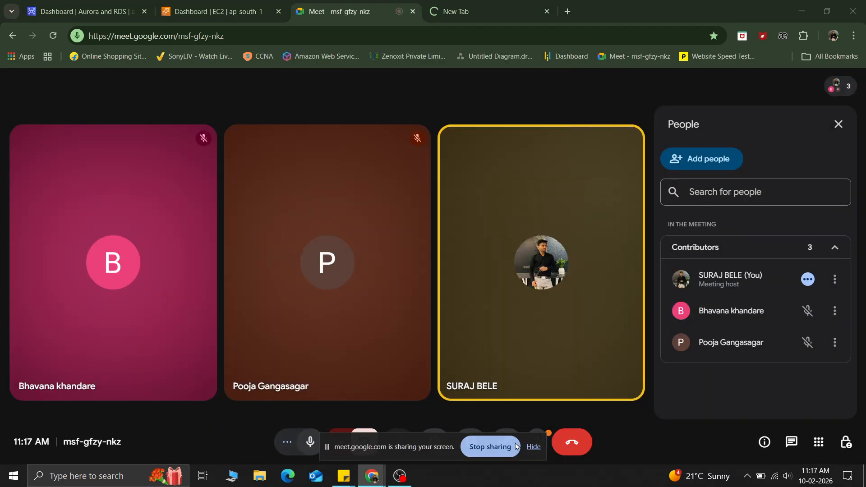
{"action": "left_click", "coordinate": [533, 447]}
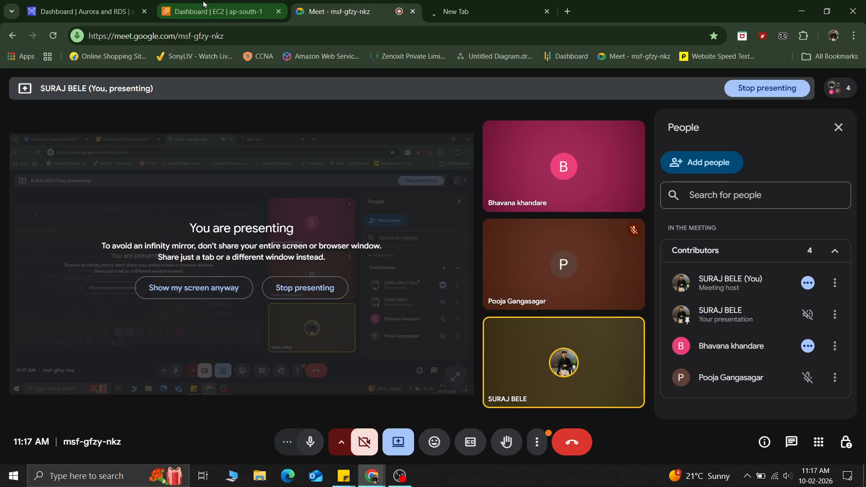
Step: Open the running instances list in EC2 and start launching a new instance
{"action": "left_click", "coordinate": [489, 6]}
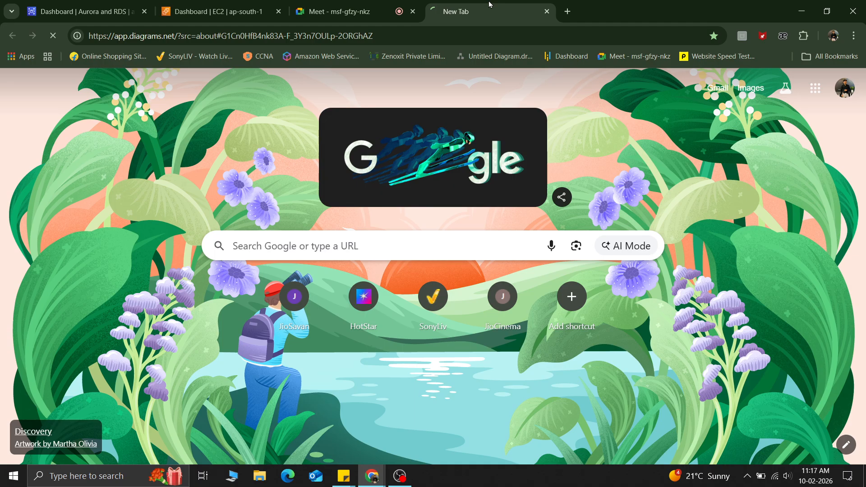
{"action": "left_click", "coordinate": [217, 11]}
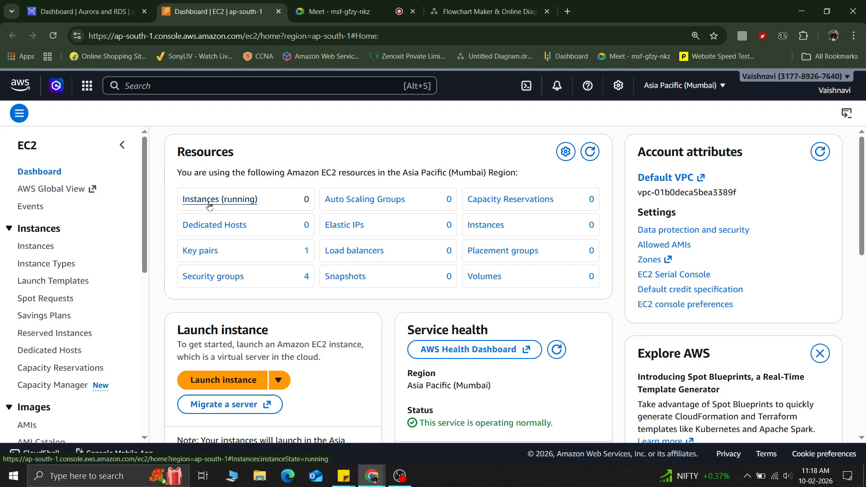
{"action": "left_click", "coordinate": [209, 201]}
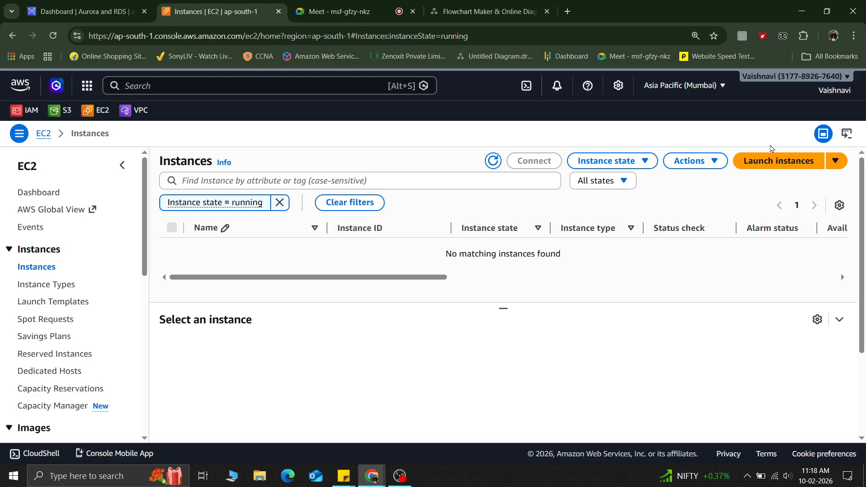
{"action": "left_click", "coordinate": [767, 161]}
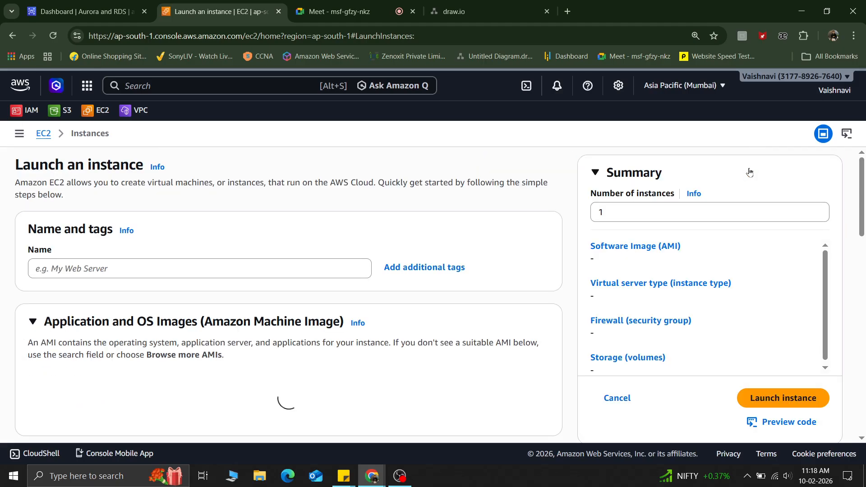
Step: Name the new instance database-vm
{"action": "left_click", "coordinate": [87, 320]}
{"action": "type", "text": "data"}
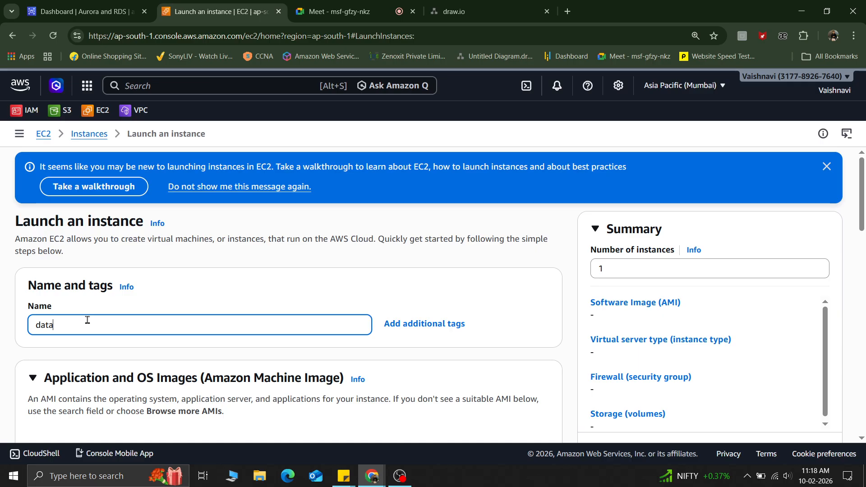
{"action": "type", "text": "base"}
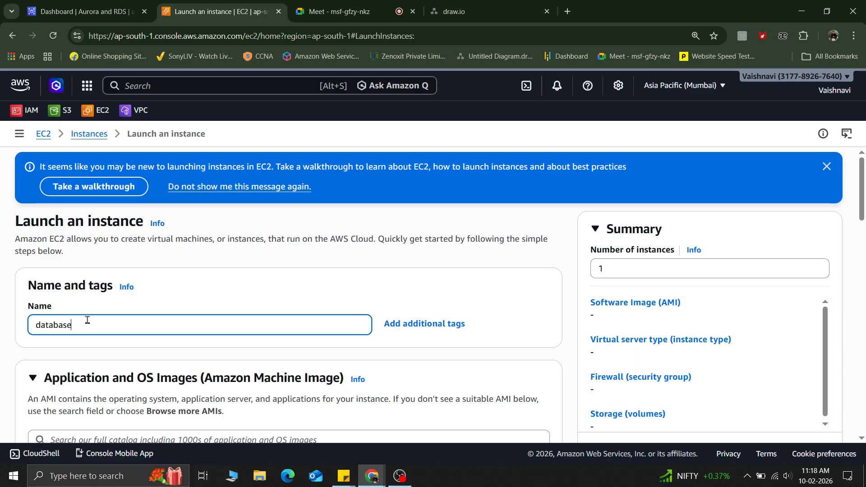
{"action": "type", "text": "-vm"}
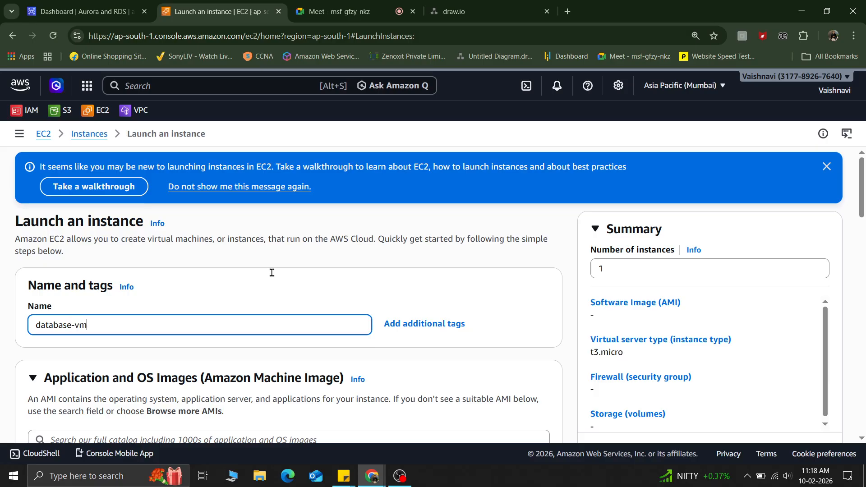
{"action": "scroll", "coordinate": [229, 280], "scroll_direction": "down", "scroll_amount": 3}
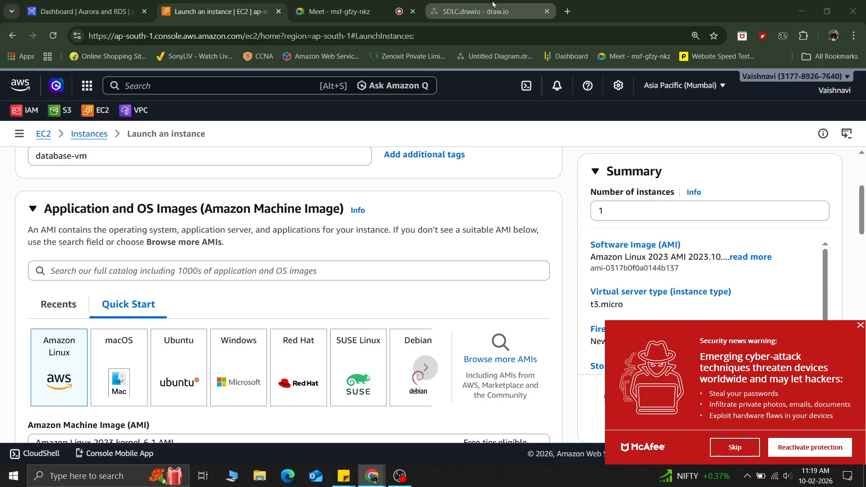
Step: Open the recent diagram batch19.drawio in the same window and dismiss the security warning popup
{"action": "left_click", "coordinate": [474, 11]}
{"action": "left_click", "coordinate": [16, 78]}
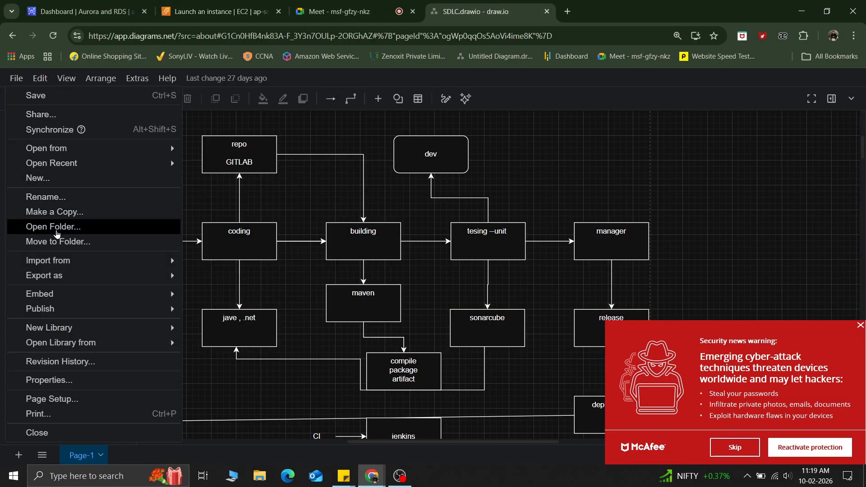
{"action": "mouse_move", "coordinate": [60, 163]}
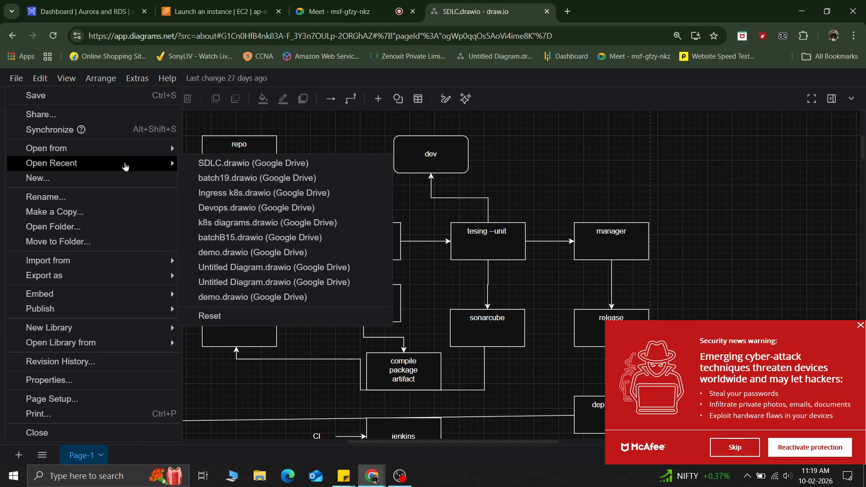
{"action": "left_click", "coordinate": [209, 164]}
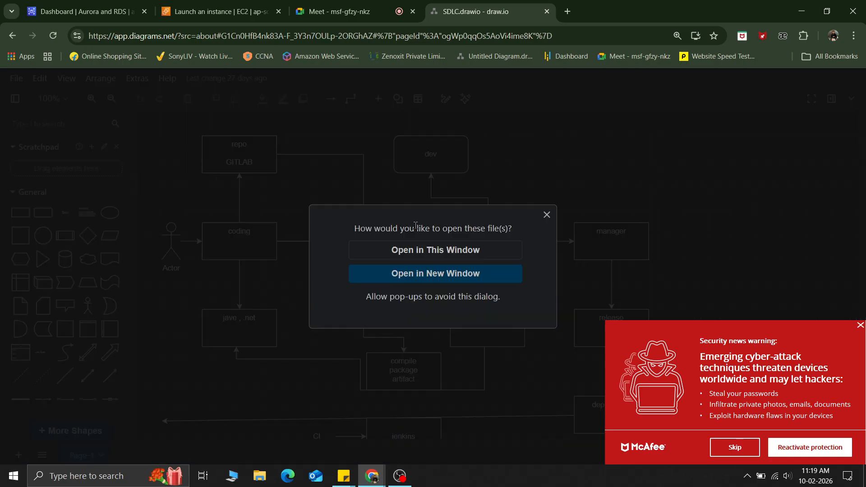
{"action": "left_click", "coordinate": [422, 250]}
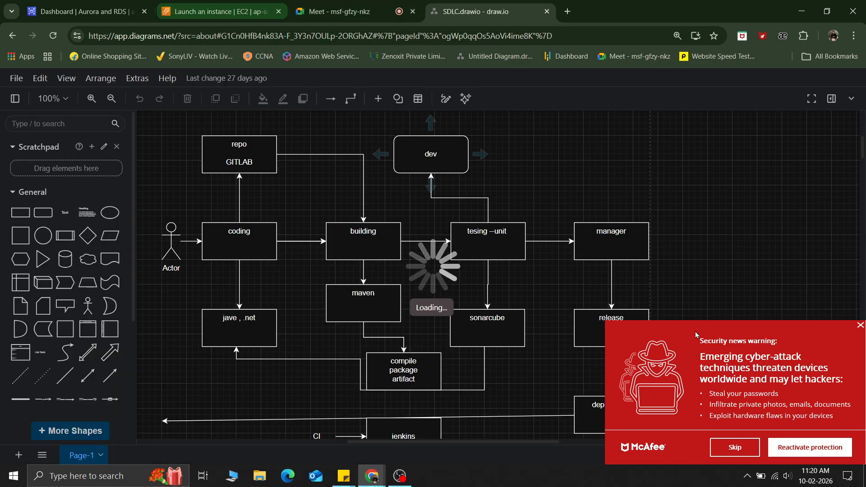
{"action": "left_click", "coordinate": [735, 447]}
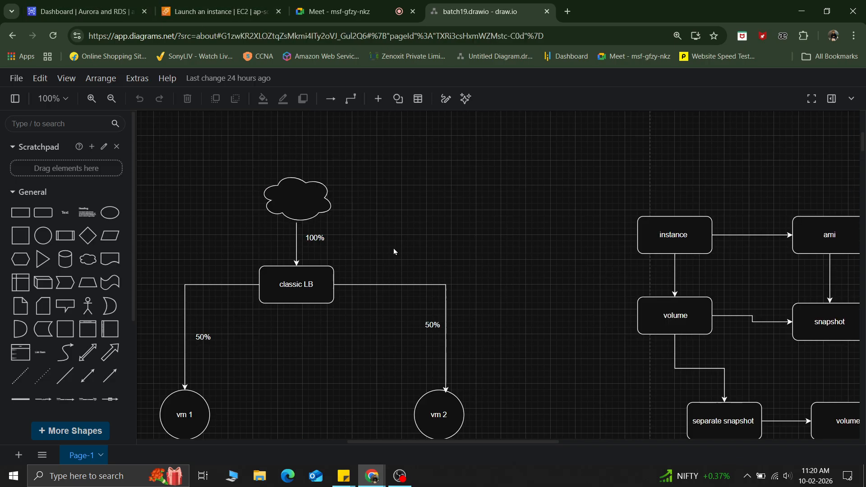
Step: Scroll through the diagram to examine the SQL, RDS and NRDS database section
{"action": "scroll", "coordinate": [496, 344], "scroll_direction": "down", "scroll_amount": 15}
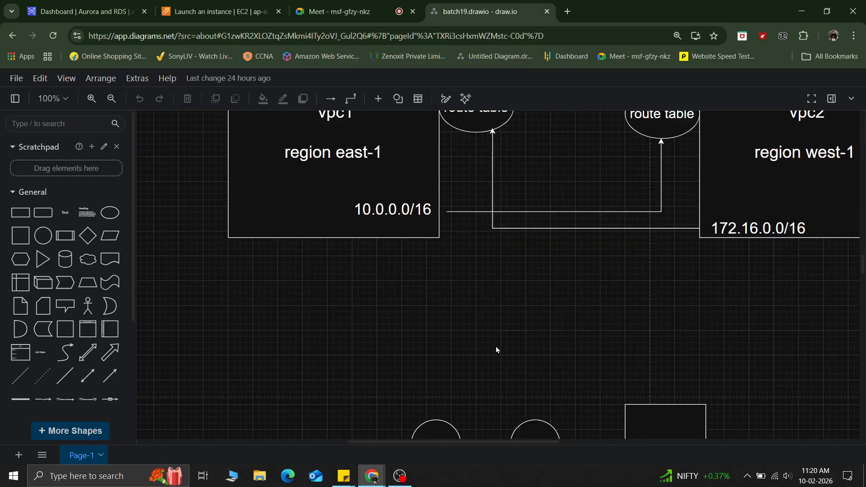
{"action": "scroll", "coordinate": [496, 350], "scroll_direction": "down", "scroll_amount": 20}
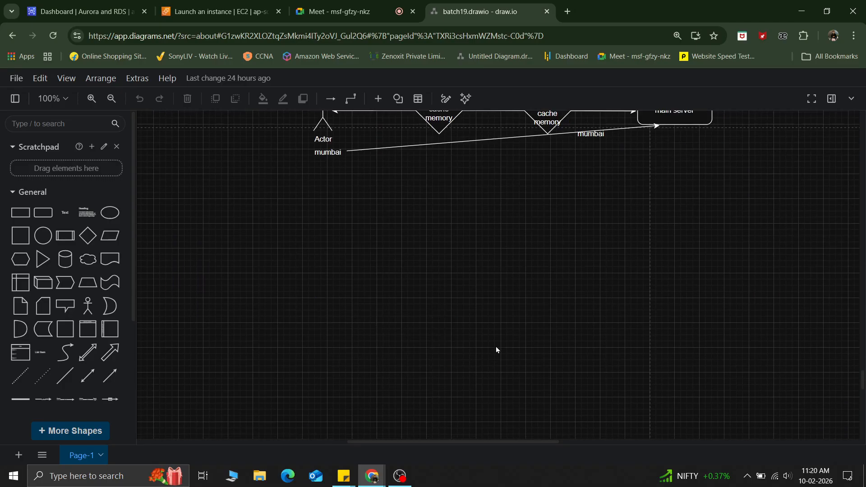
{"action": "scroll", "coordinate": [496, 349], "scroll_direction": "down", "scroll_amount": 15}
{"action": "scroll", "coordinate": [496, 350], "scroll_direction": "up", "scroll_amount": 4}
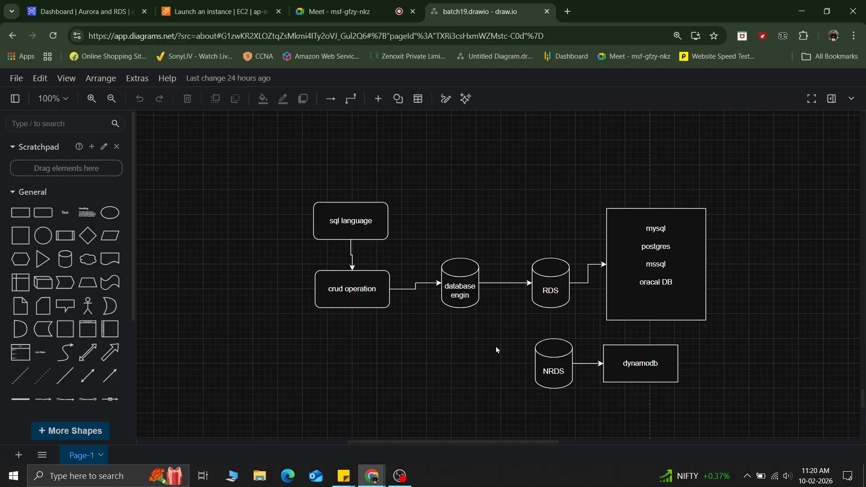
{"action": "scroll", "coordinate": [496, 349], "scroll_direction": "up", "scroll_amount": 5}
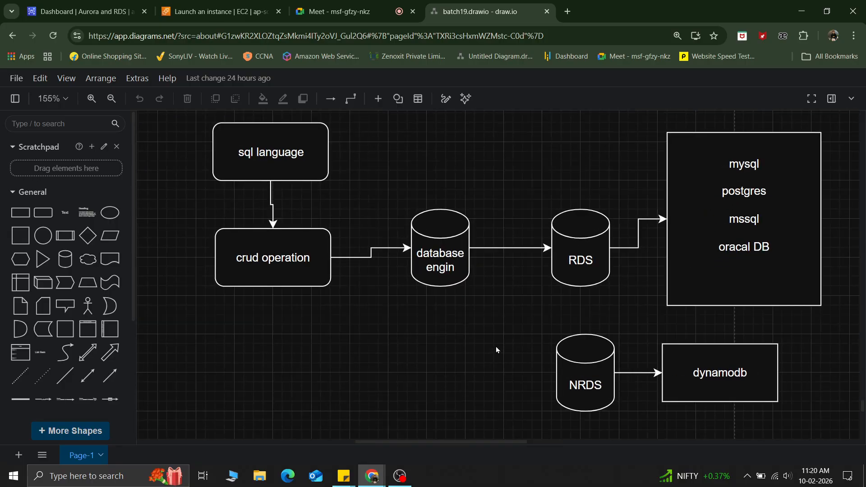
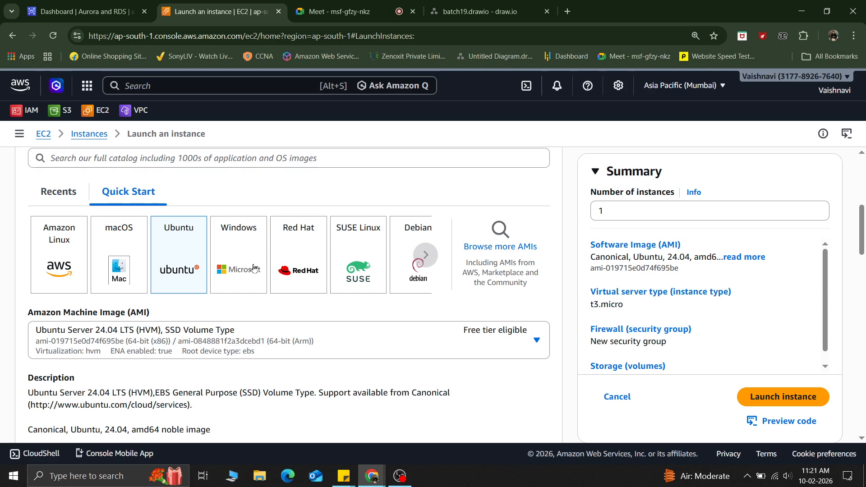
Step: Switch the AMI to Ubuntu Server 22.04 LTS (HVM) with SQL Server 2022 Standard and confirm the changes
{"action": "left_click", "coordinate": [305, 332]}
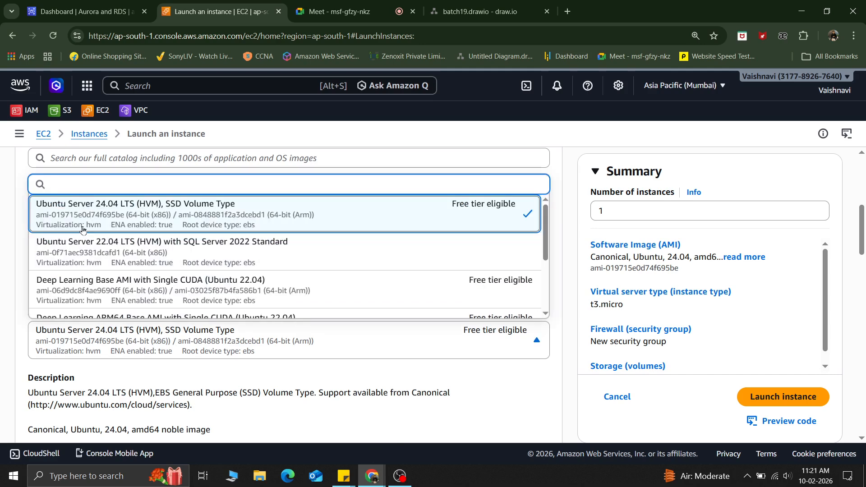
{"action": "left_click", "coordinate": [100, 249]}
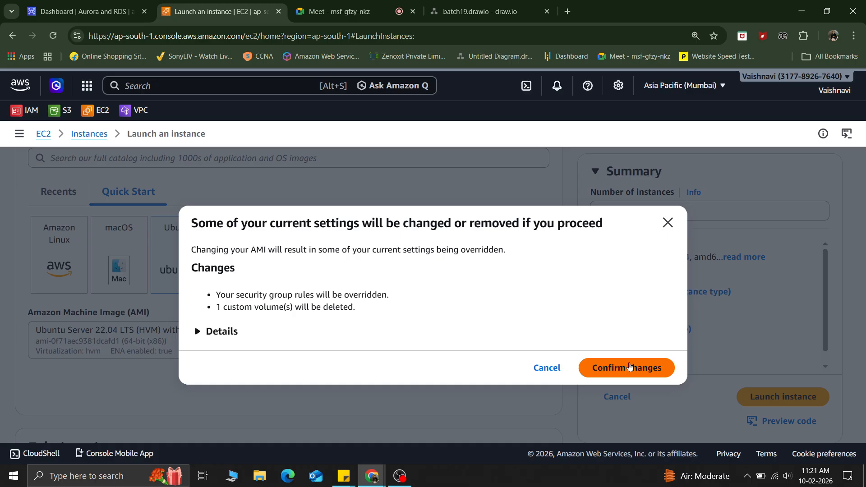
{"action": "left_click", "coordinate": [614, 368]}
Step: Choose the id_rsa key pair for the instance
{"action": "scroll", "coordinate": [609, 368], "scroll_direction": "down", "scroll_amount": 10}
{"action": "scroll", "coordinate": [608, 368], "scroll_direction": "up", "scroll_amount": 15}
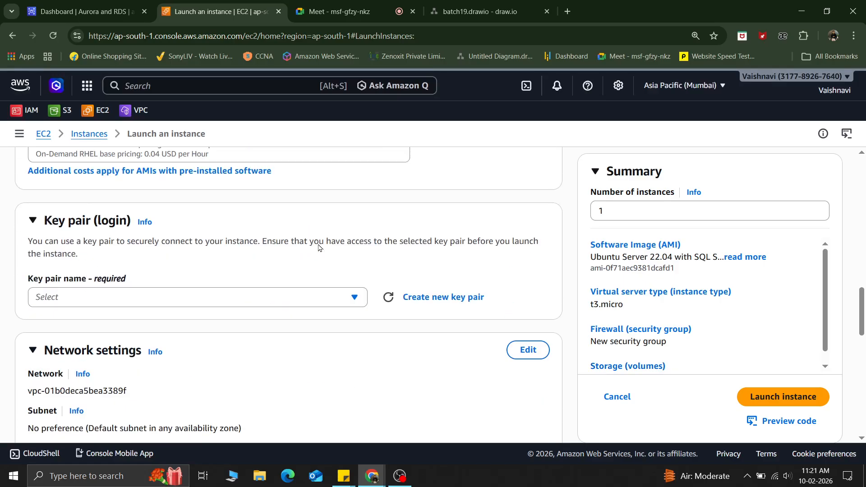
{"action": "scroll", "coordinate": [318, 247], "scroll_direction": "up", "scroll_amount": 2}
{"action": "scroll", "coordinate": [318, 247], "scroll_direction": "down", "scroll_amount": 8}
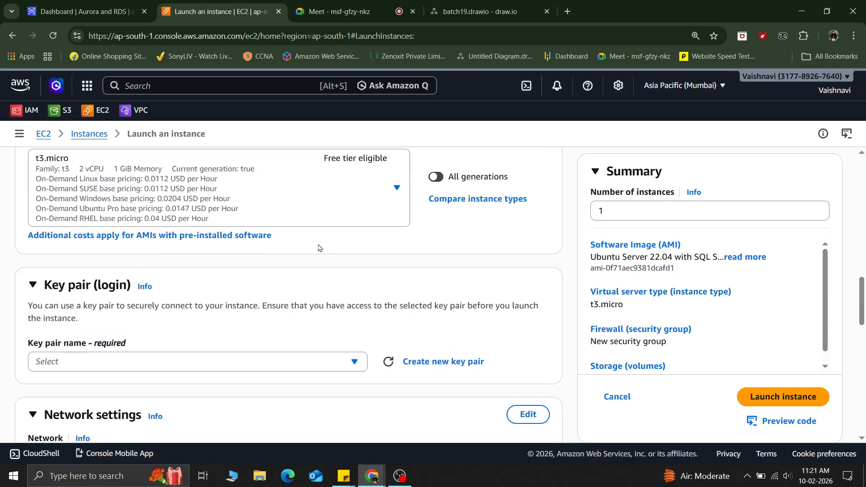
{"action": "scroll", "coordinate": [189, 247], "scroll_direction": "up", "scroll_amount": 3}
{"action": "scroll", "coordinate": [189, 247], "scroll_direction": "down", "scroll_amount": 4}
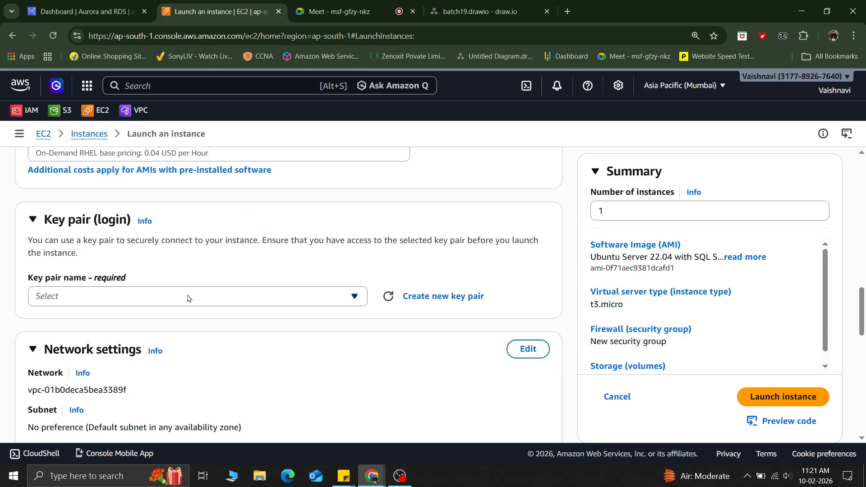
{"action": "left_click", "coordinate": [171, 298]}
{"action": "left_click", "coordinate": [64, 361]}
Step: Switch the firewall to an existing security group and select mysg
{"action": "scroll", "coordinate": [316, 358], "scroll_direction": "down", "scroll_amount": 5}
{"action": "scroll", "coordinate": [319, 357], "scroll_direction": "up", "scroll_amount": 2}
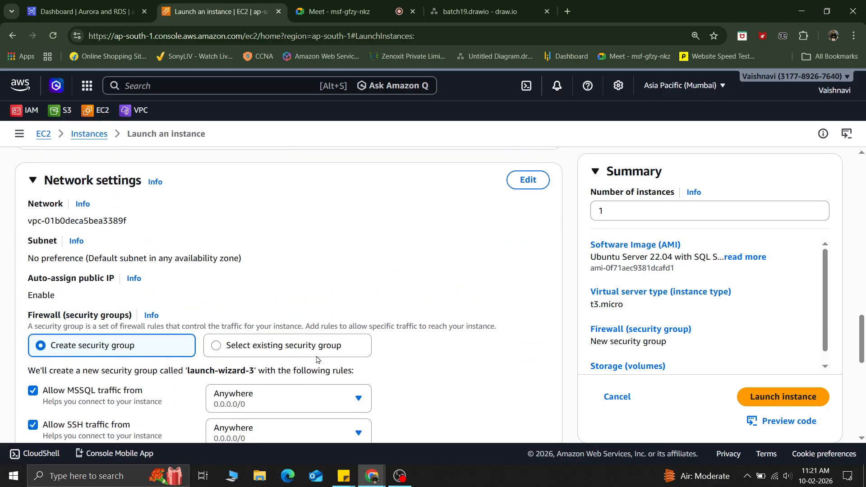
{"action": "left_click", "coordinate": [220, 352]}
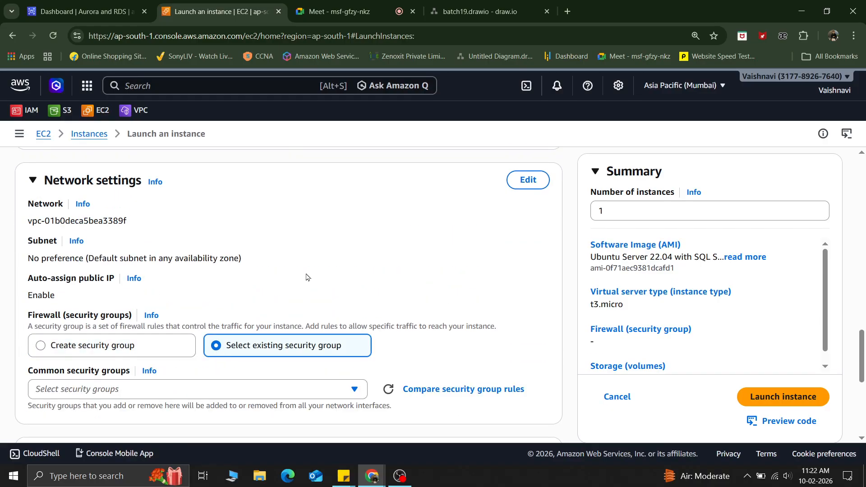
{"action": "scroll", "coordinate": [306, 277], "scroll_direction": "down", "scroll_amount": 3}
{"action": "left_click", "coordinate": [129, 219]}
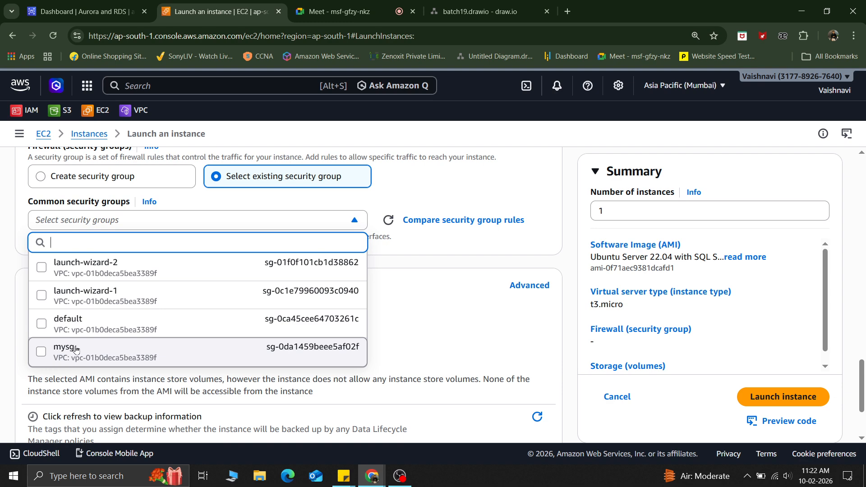
{"action": "left_click", "coordinate": [76, 349]}
Step: Try to launch the instance
{"action": "scroll", "coordinate": [316, 281], "scroll_direction": "down", "scroll_amount": 3}
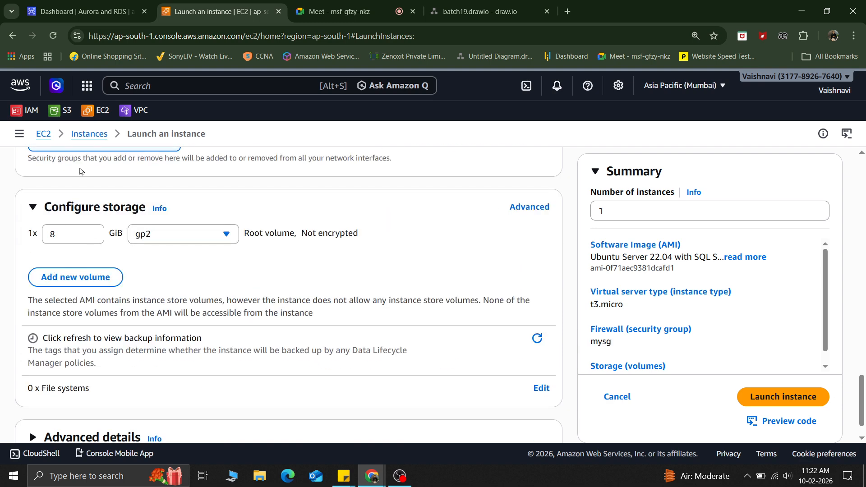
{"action": "scroll", "coordinate": [95, 412], "scroll_direction": "down", "scroll_amount": 1}
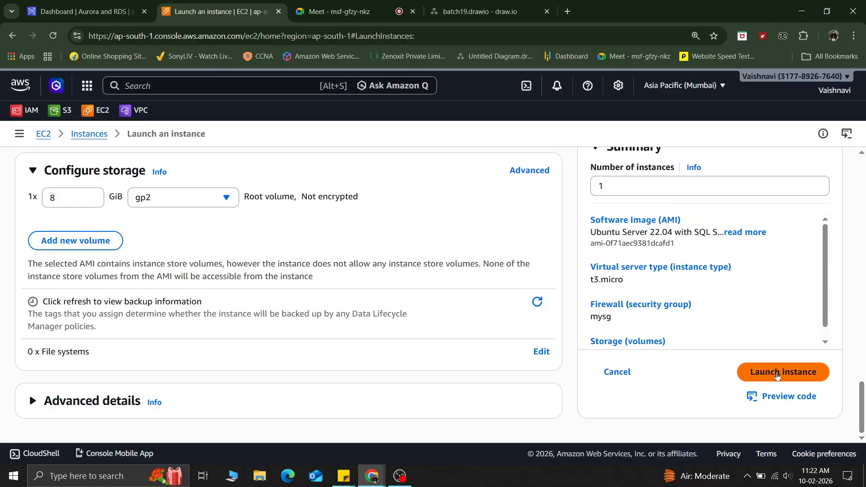
{"action": "left_click", "coordinate": [777, 374]}
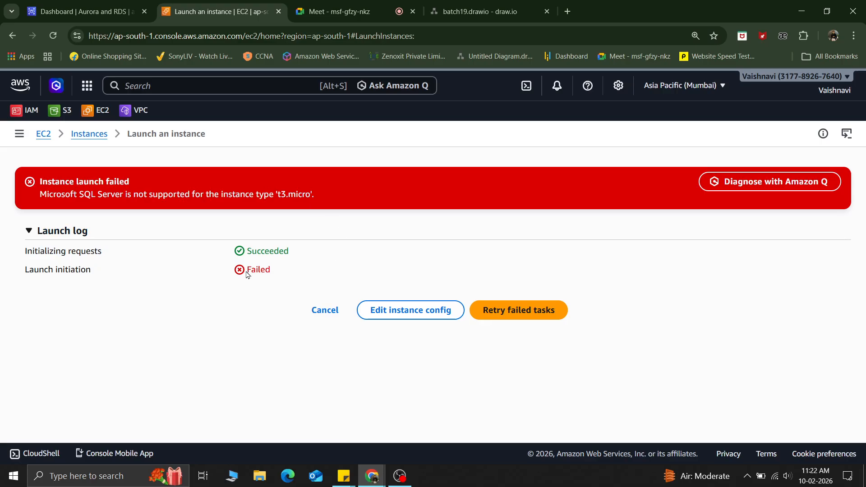
Step: Cancel the failed launch and start launching a new instance from the instances list
{"action": "left_click", "coordinate": [325, 310]}
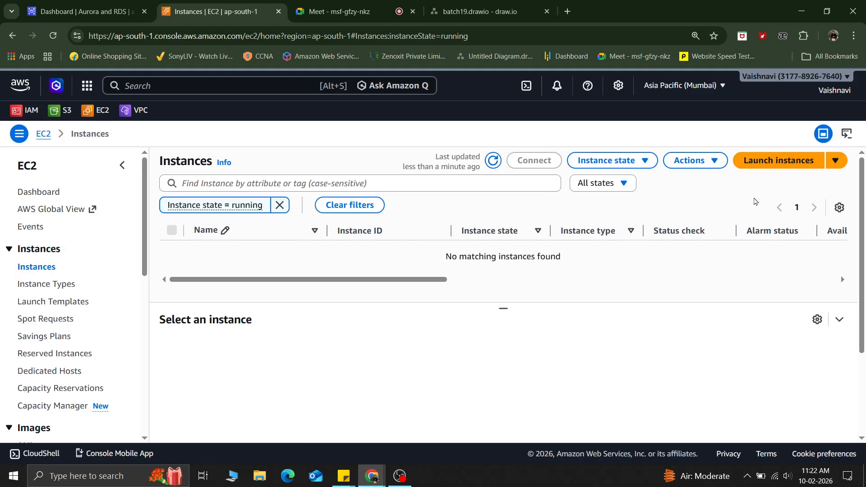
{"action": "left_click", "coordinate": [763, 160]}
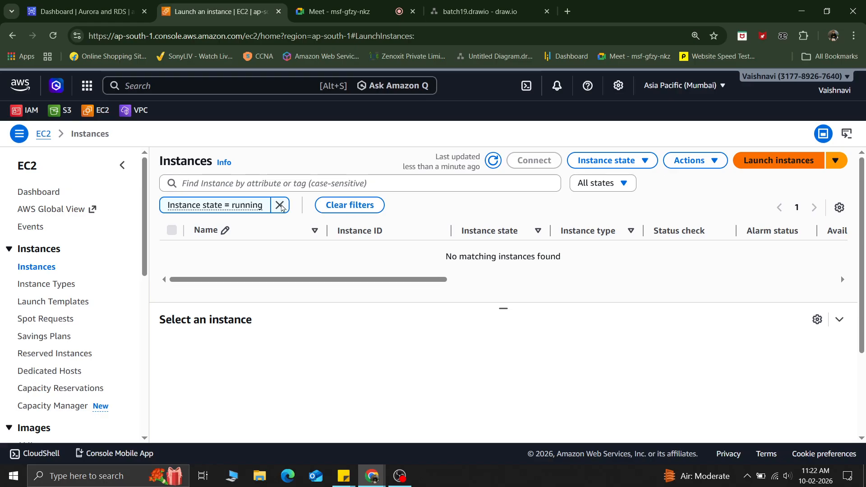
Step: Name the new instance databasevm
{"action": "left_click", "coordinate": [133, 319]}
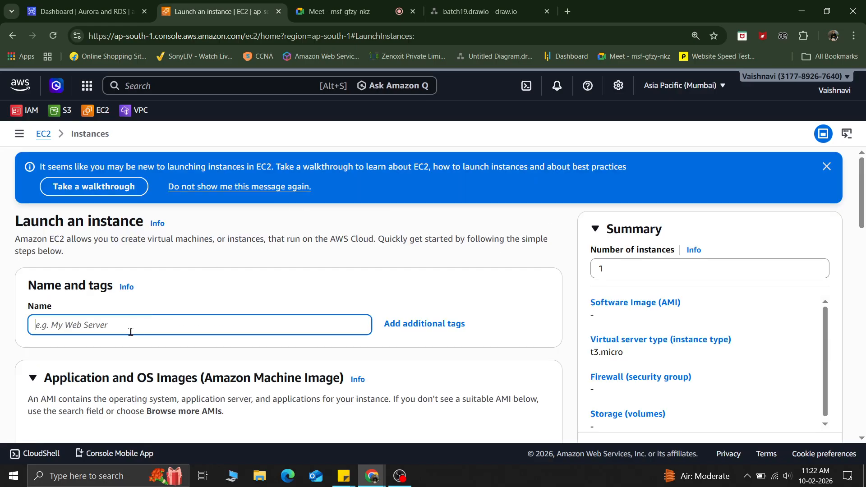
{"action": "type", "text": "d"}
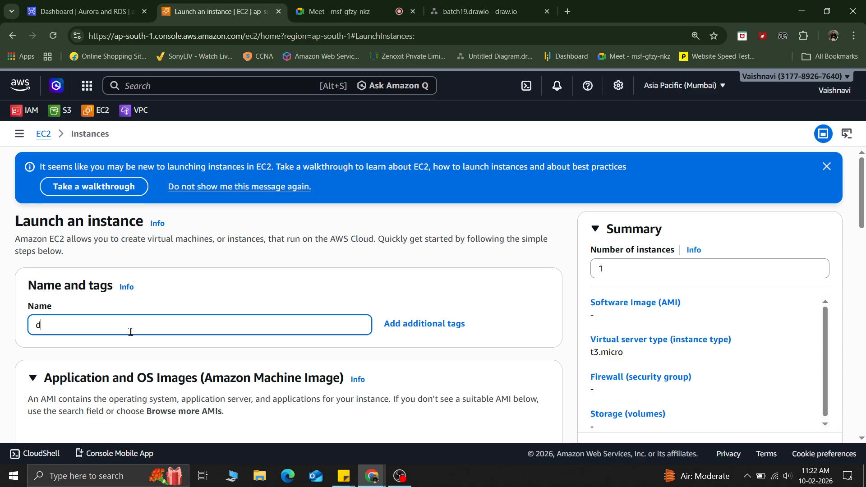
{"action": "type", "text": "ata"}
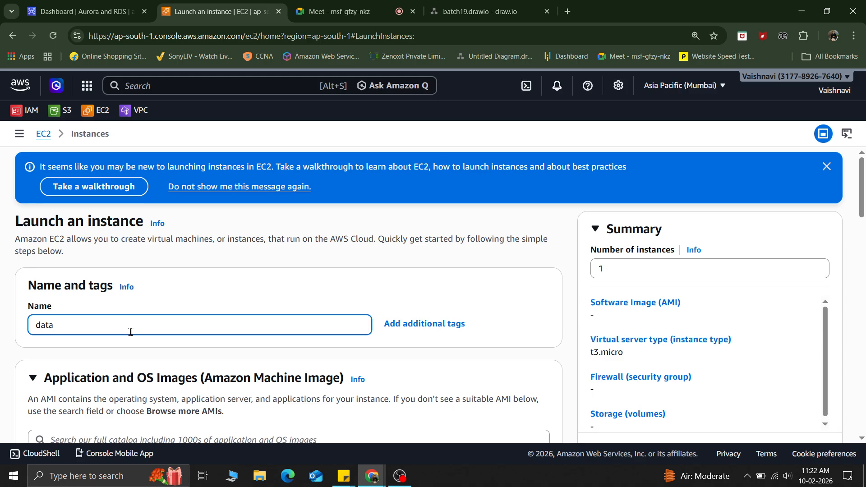
{"action": "type", "text": "base"}
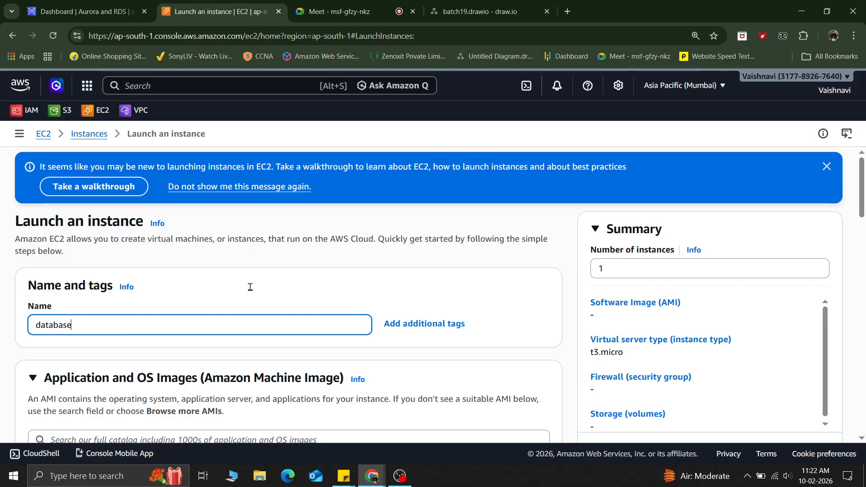
{"action": "scroll", "coordinate": [194, 373], "scroll_direction": "down", "scroll_amount": 4}
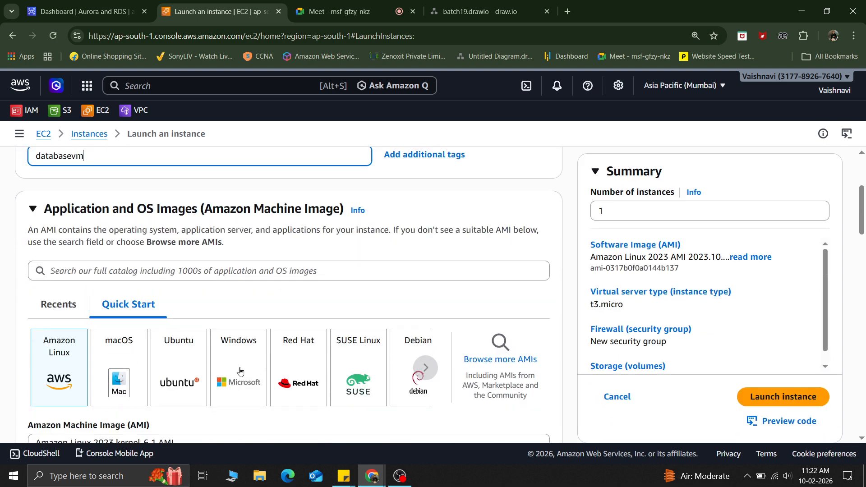
Step: Choose the Ubuntu image from the Quick Start operating systems
{"action": "scroll", "coordinate": [240, 372], "scroll_direction": "down", "scroll_amount": 2}
{"action": "scroll", "coordinate": [240, 373], "scroll_direction": "down", "scroll_amount": 2}
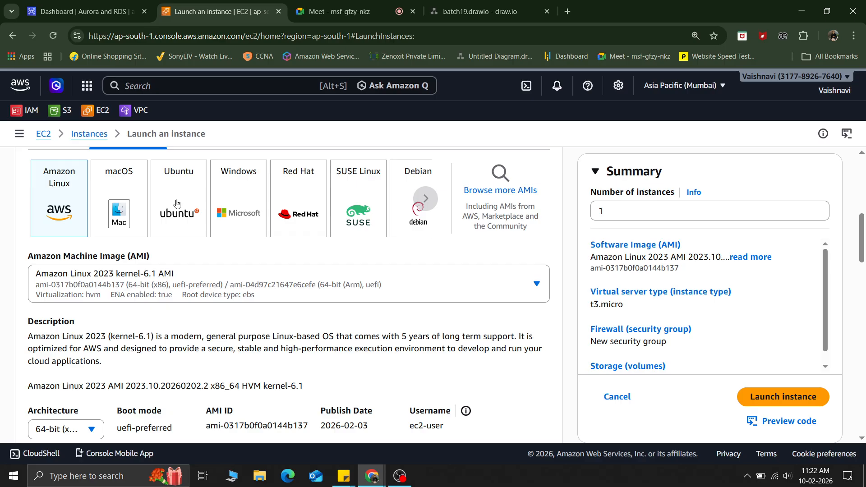
{"action": "scroll", "coordinate": [219, 319], "scroll_direction": "up", "scroll_amount": 2}
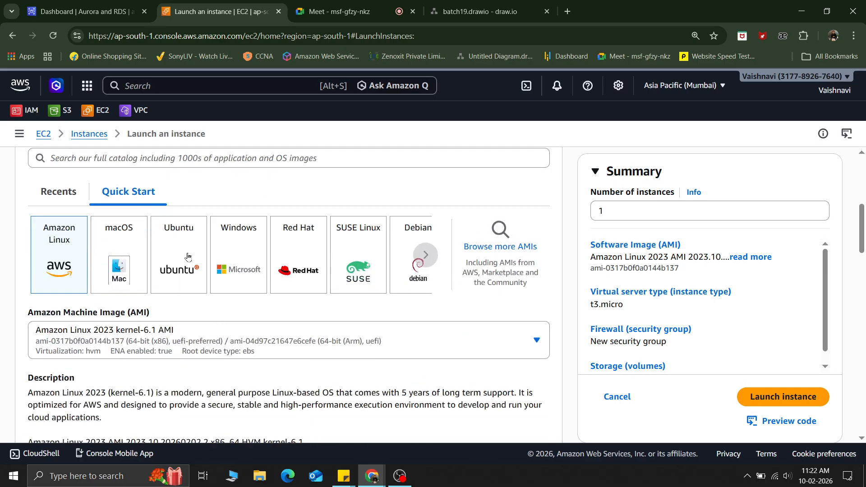
{"action": "left_click", "coordinate": [179, 248]}
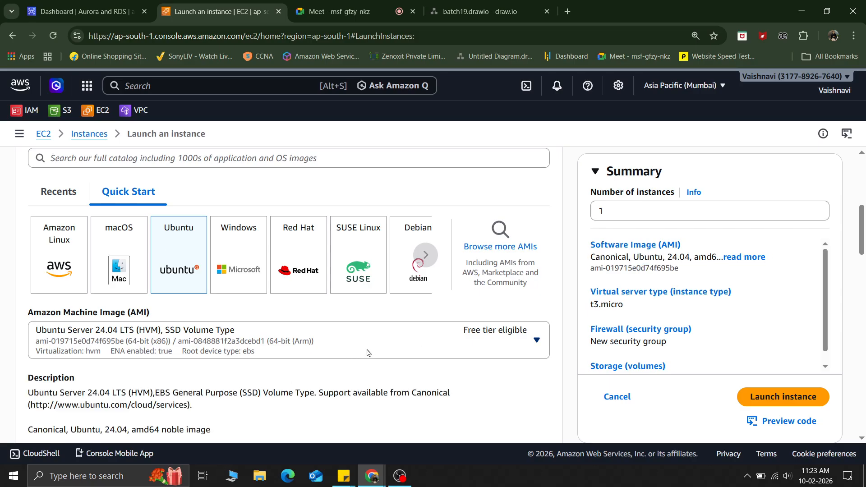
Step: Try the SQL Server 2022 Ubuntu AMI, then switch back to Ubuntu Server 24.04 LTS and confirm the changes
{"action": "left_click", "coordinate": [300, 342]}
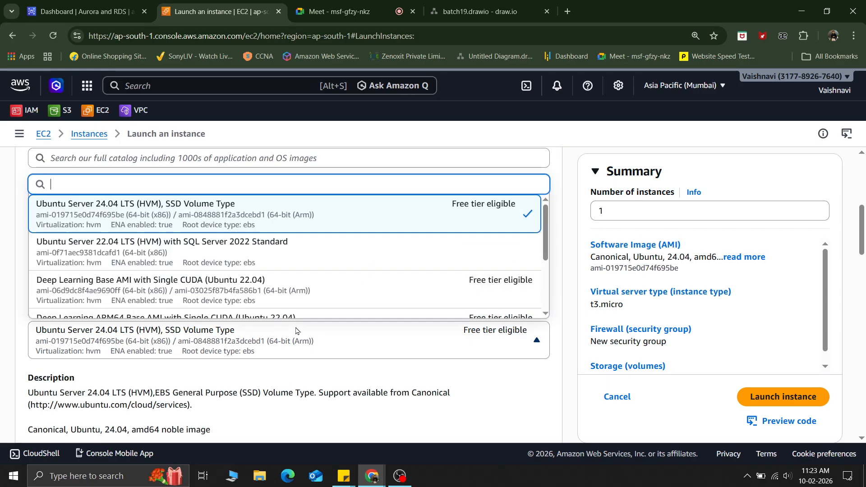
{"action": "left_click", "coordinate": [122, 259]}
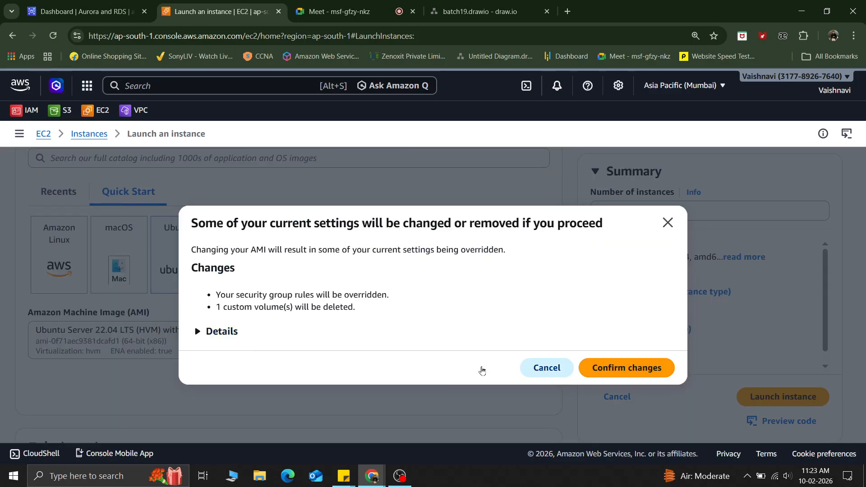
{"action": "left_click", "coordinate": [523, 368]}
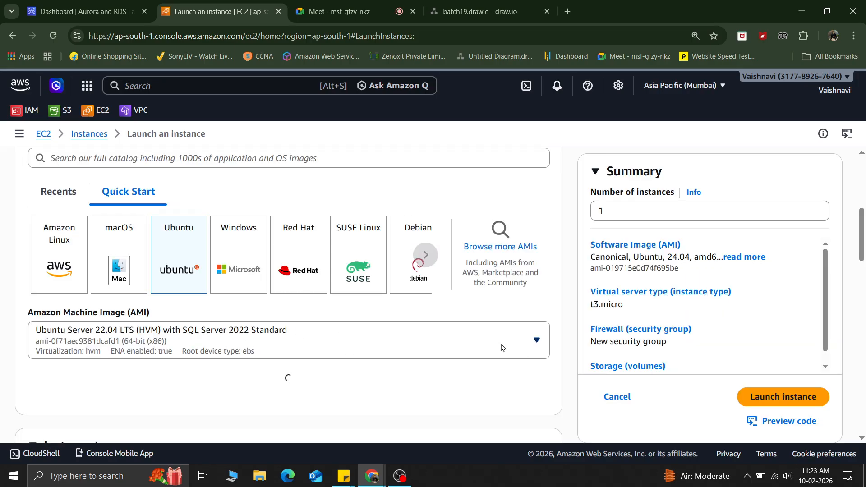
{"action": "left_click", "coordinate": [444, 342]}
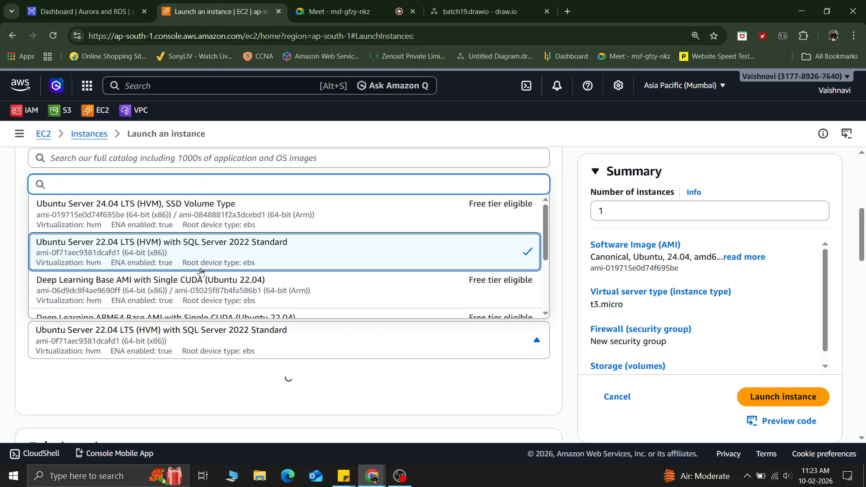
{"action": "scroll", "coordinate": [201, 270], "scroll_direction": "down", "scroll_amount": 3}
{"action": "scroll", "coordinate": [201, 271], "scroll_direction": "up", "scroll_amount": 3}
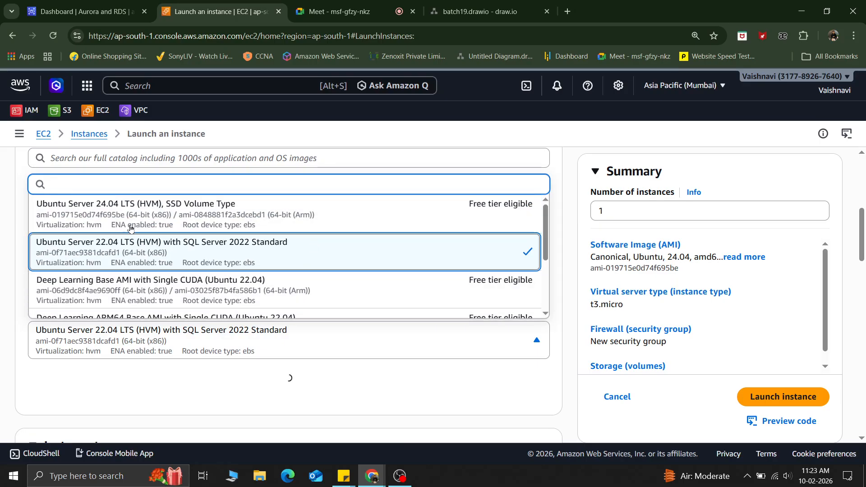
{"action": "left_click", "coordinate": [161, 213]}
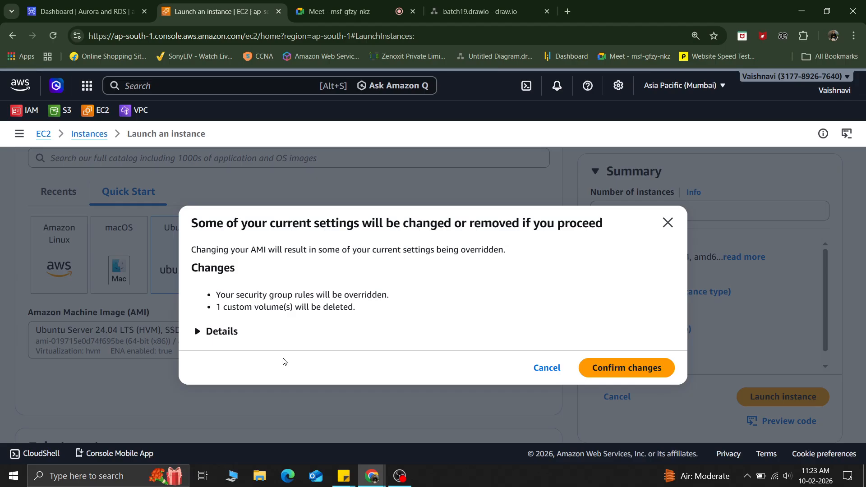
{"action": "left_click", "coordinate": [612, 374]}
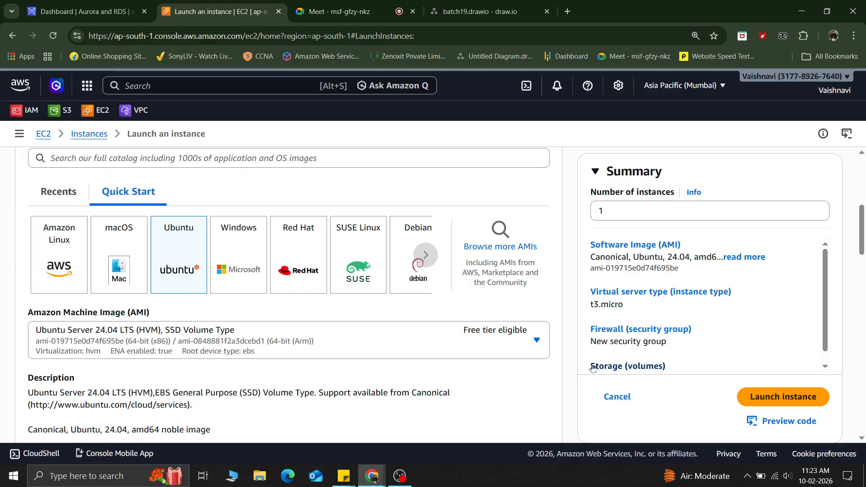
Step: Choose the id_rsa key pair for the instance
{"action": "scroll", "coordinate": [343, 338], "scroll_direction": "down", "scroll_amount": 4}
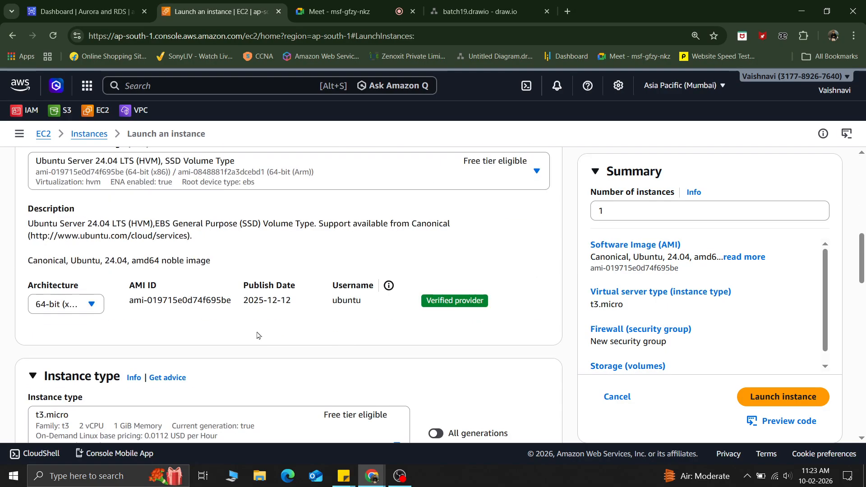
{"action": "scroll", "coordinate": [234, 357], "scroll_direction": "down", "scroll_amount": 4}
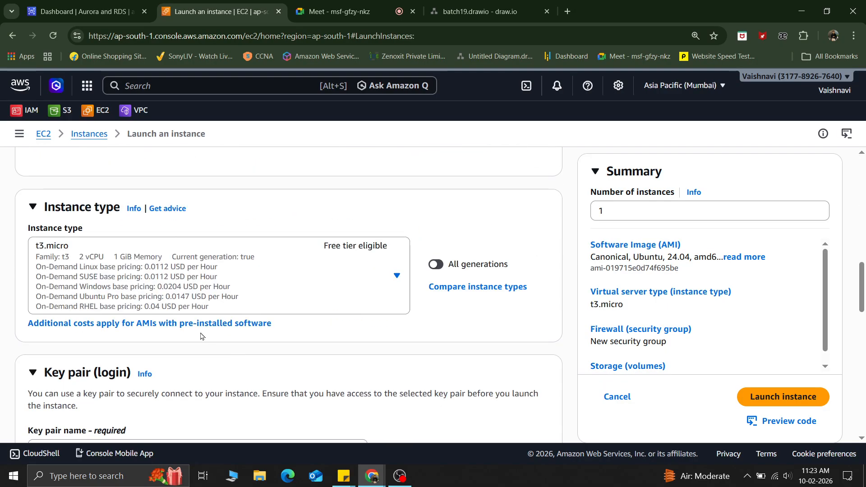
{"action": "scroll", "coordinate": [199, 337], "scroll_direction": "down", "scroll_amount": 3}
{"action": "left_click", "coordinate": [89, 329]}
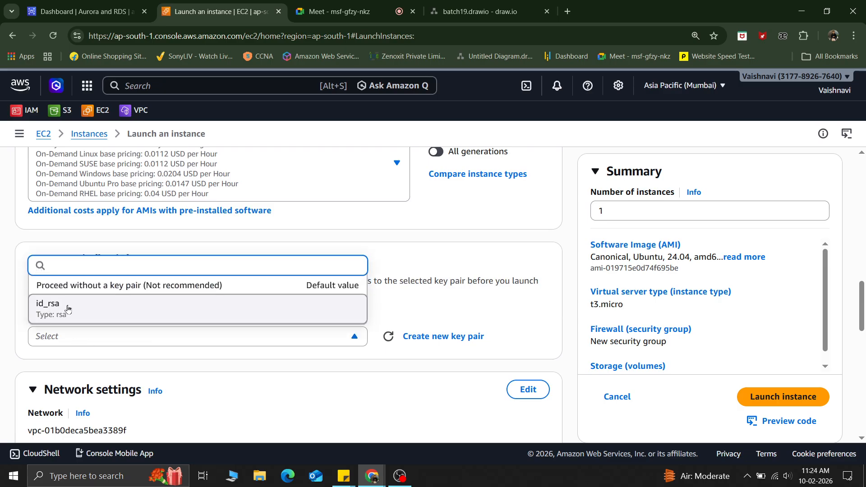
{"action": "left_click", "coordinate": [67, 308]}
Step: Switch the firewall to an existing security group and select mysg
{"action": "scroll", "coordinate": [267, 311], "scroll_direction": "down", "scroll_amount": 5}
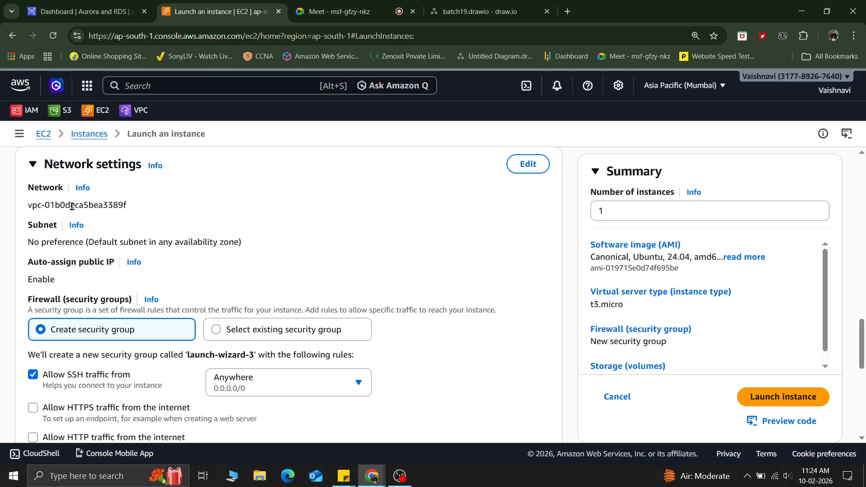
{"action": "left_click", "coordinate": [258, 334]}
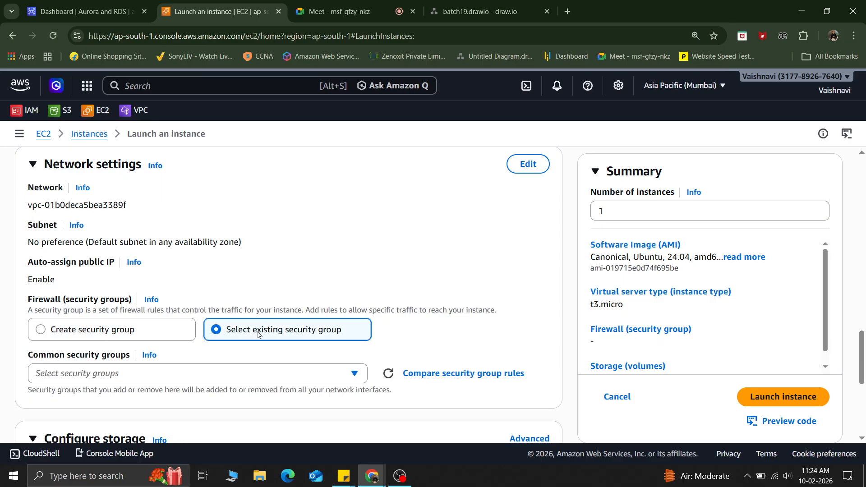
{"action": "scroll", "coordinate": [136, 325], "scroll_direction": "down", "scroll_amount": 1}
{"action": "left_click", "coordinate": [65, 316]}
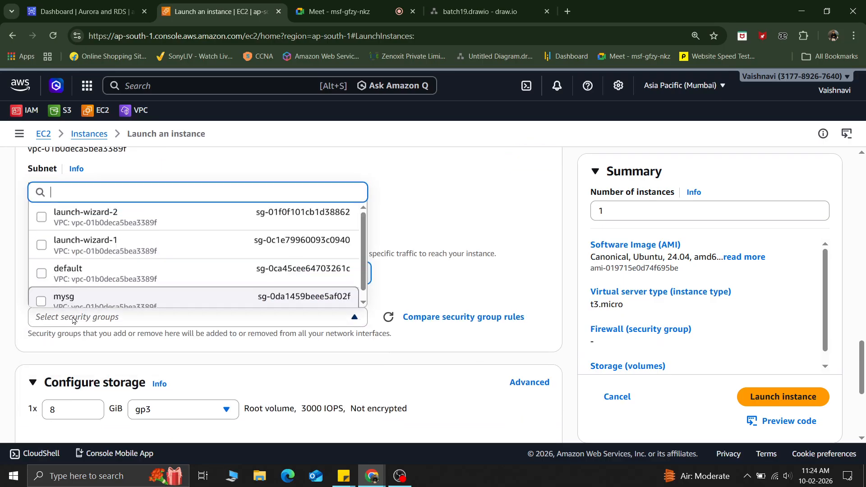
{"action": "left_click", "coordinate": [85, 297]}
{"action": "scroll", "coordinate": [285, 291], "scroll_direction": "down", "scroll_amount": 5}
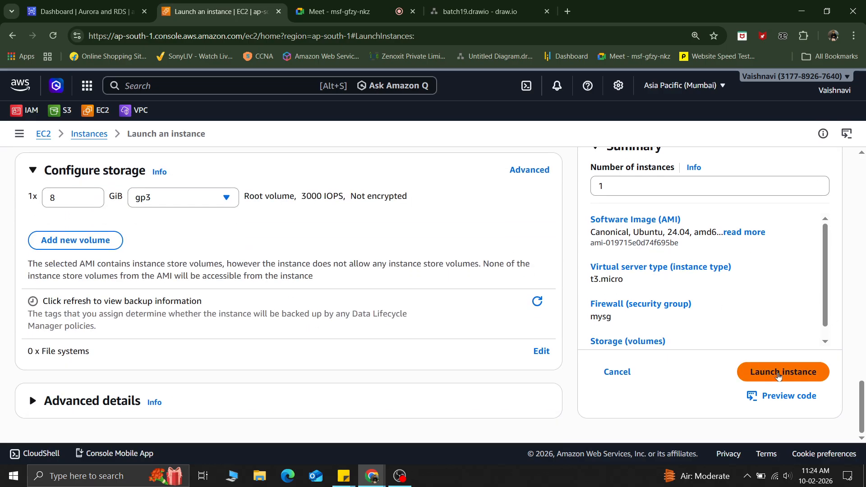
Step: Launch the instance and open the list of all instances
{"action": "left_click", "coordinate": [778, 376]}
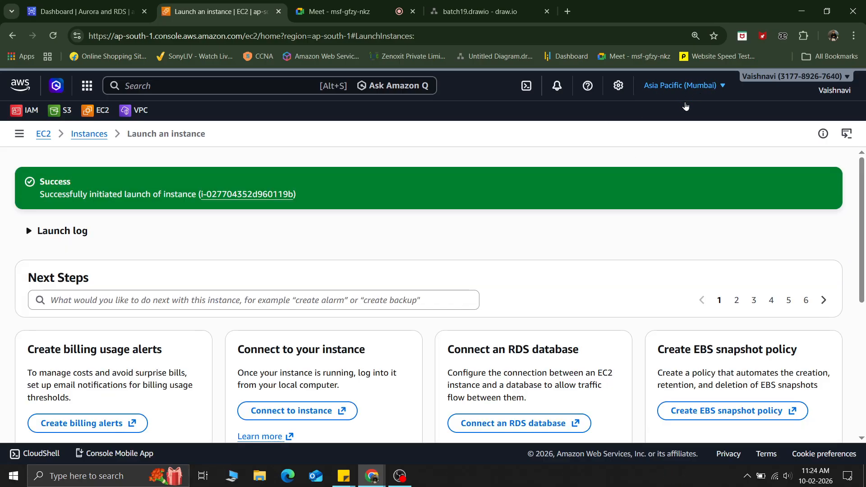
{"action": "scroll", "coordinate": [174, 269], "scroll_direction": "down", "scroll_amount": 5}
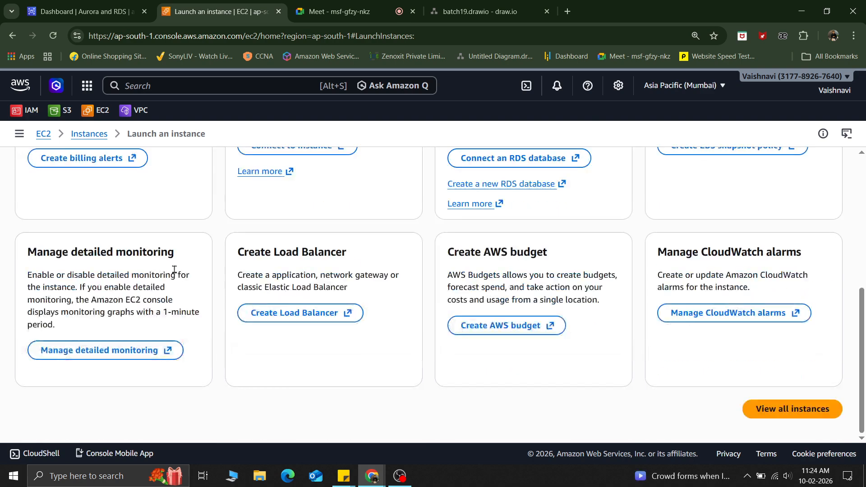
{"action": "left_click", "coordinate": [792, 410]}
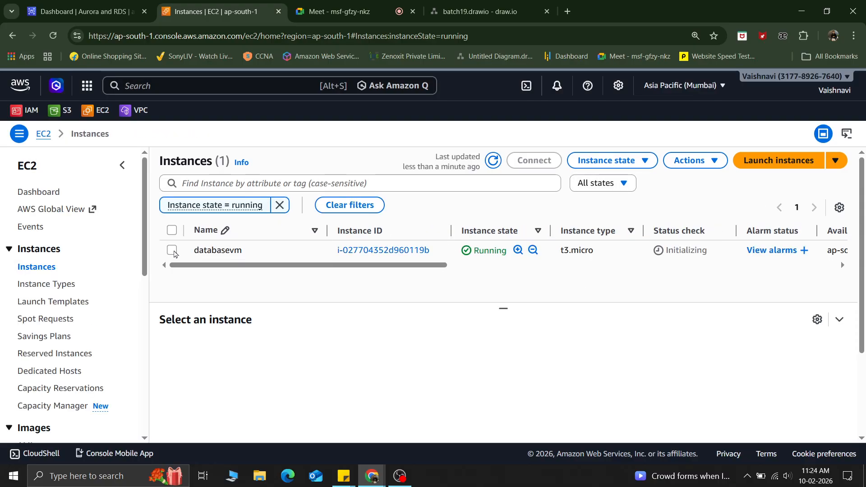
Step: Select the databasevm instance and copy its public IPv4 address
{"action": "left_click", "coordinate": [172, 250]}
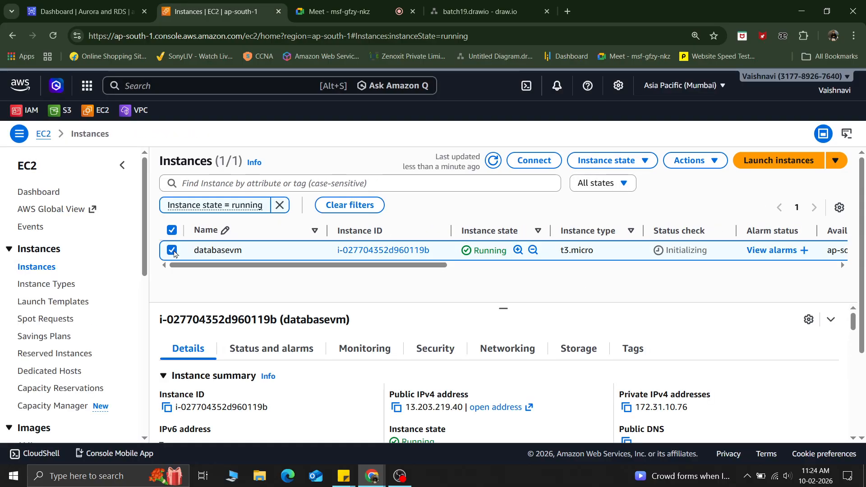
{"action": "left_click", "coordinate": [397, 408]}
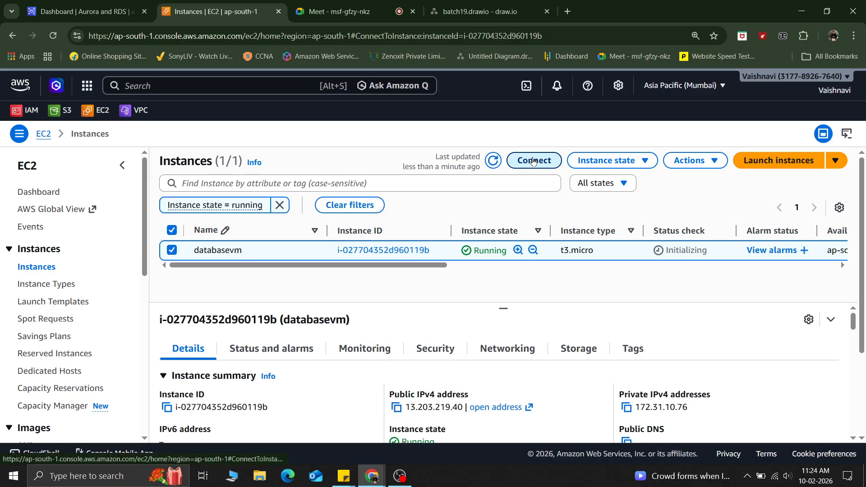
Step: Open the instance's Connect page, return to the instance list, and review the instance details
{"action": "left_click", "coordinate": [533, 161]}
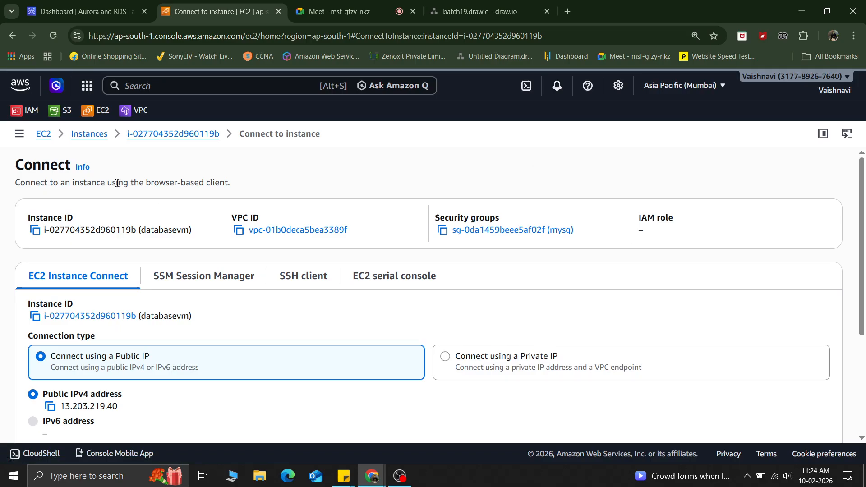
{"action": "left_click", "coordinate": [11, 36]}
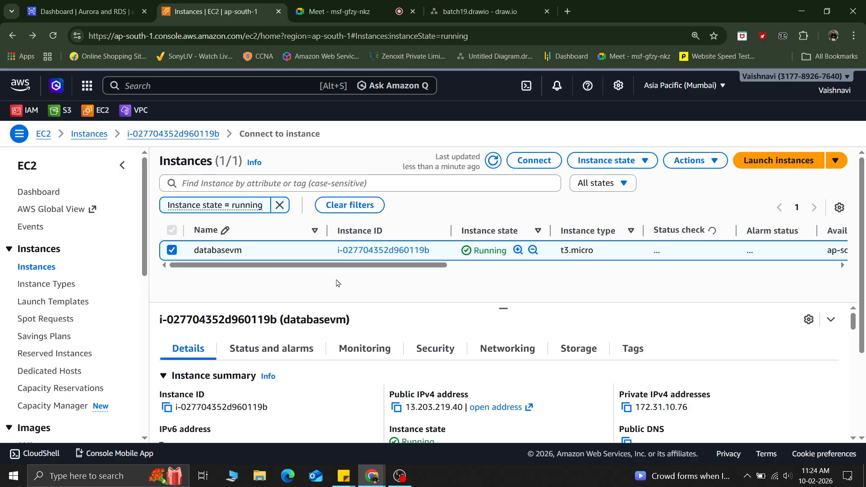
{"action": "scroll", "coordinate": [637, 347], "scroll_direction": "down", "scroll_amount": 5}
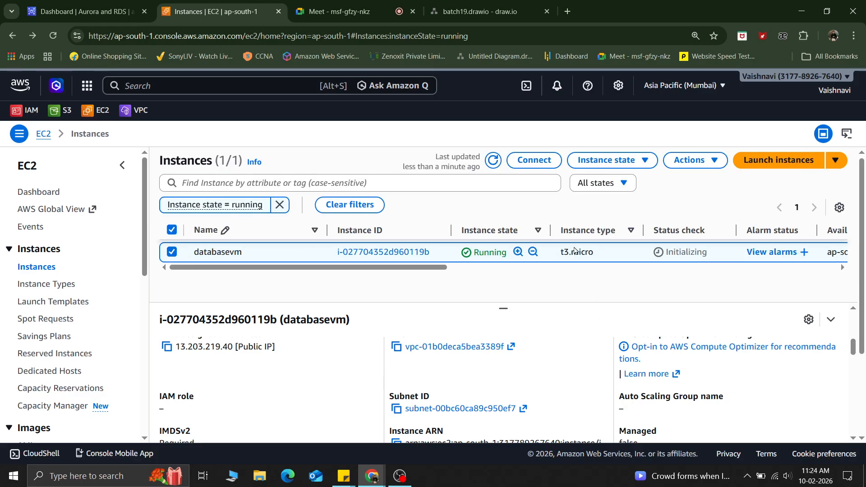
{"action": "left_click_drag", "start_coordinate": [368, 266], "coordinate": [294, 244]}
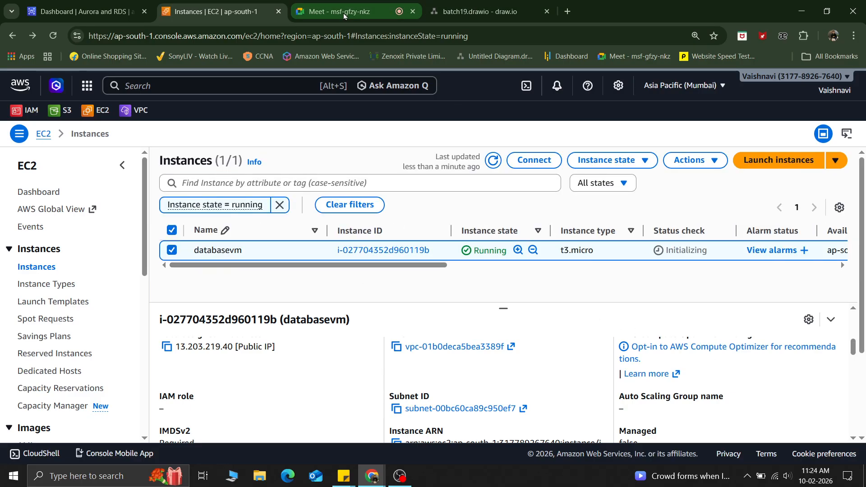
Step: In the Aurora and RDS console, open Databases and start creating a new database
{"action": "left_click", "coordinate": [86, 11]}
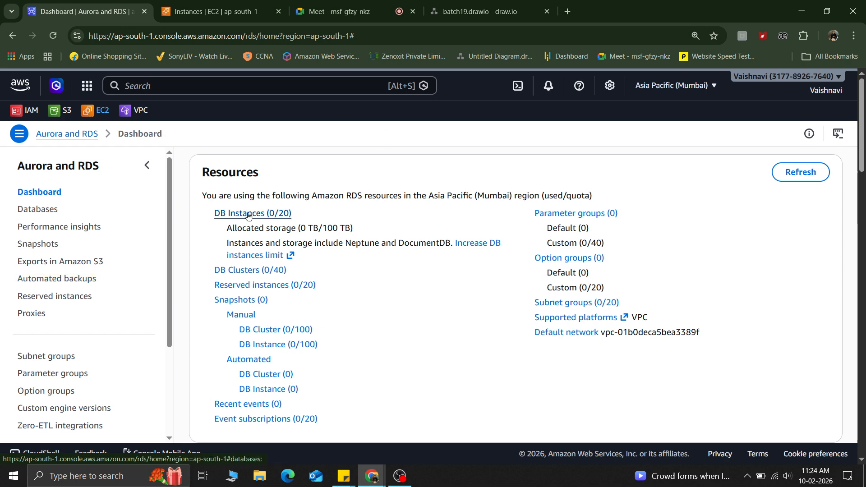
{"action": "left_click", "coordinate": [36, 214]}
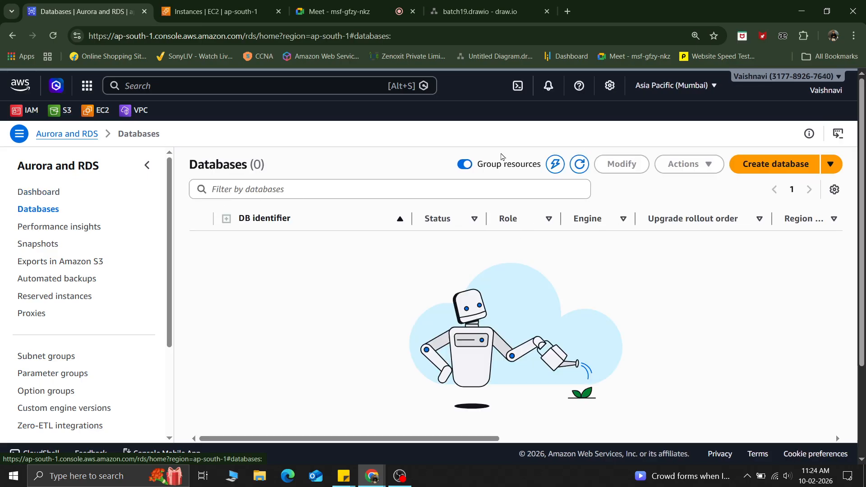
{"action": "left_click", "coordinate": [758, 171]}
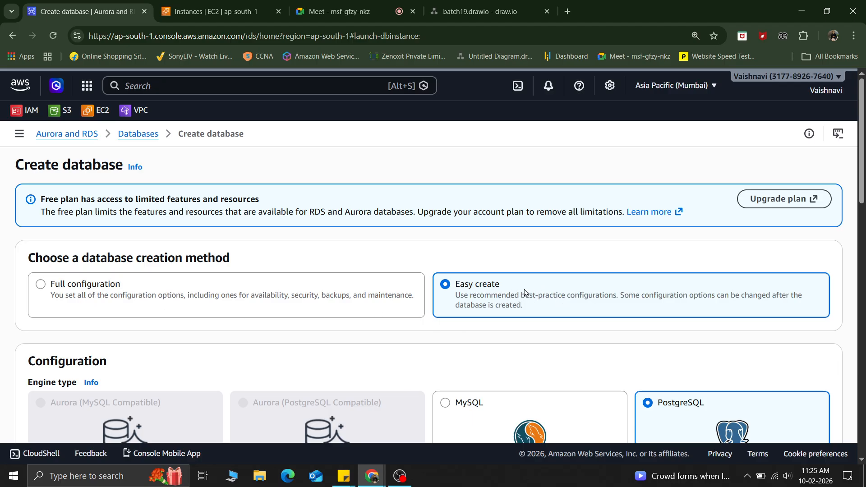
Step: Choose the Full configuration database creation method
{"action": "left_click", "coordinate": [41, 285]}
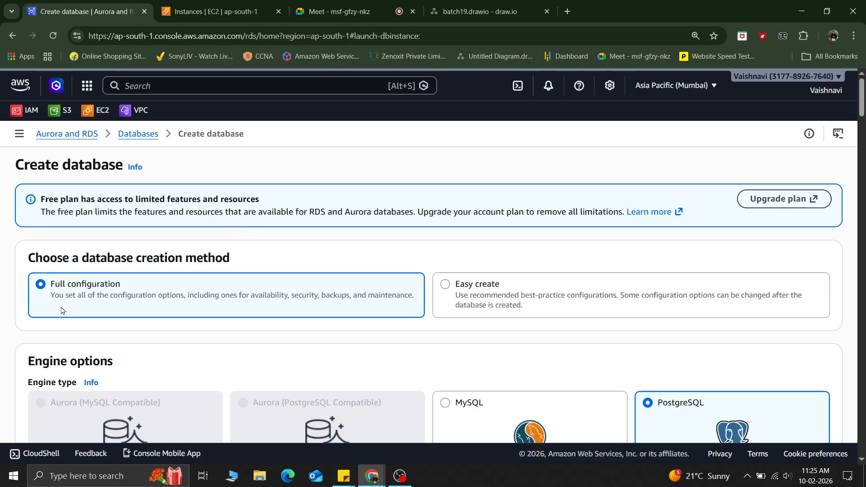
{"action": "scroll", "coordinate": [61, 311], "scroll_direction": "down", "scroll_amount": 5}
{"action": "scroll", "coordinate": [104, 271], "scroll_direction": "up", "scroll_amount": 2}
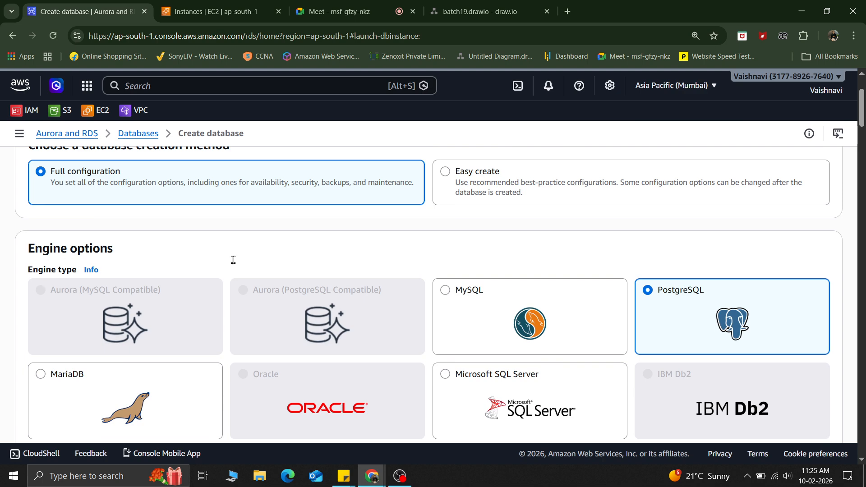
{"action": "scroll", "coordinate": [233, 264], "scroll_direction": "down", "scroll_amount": 1}
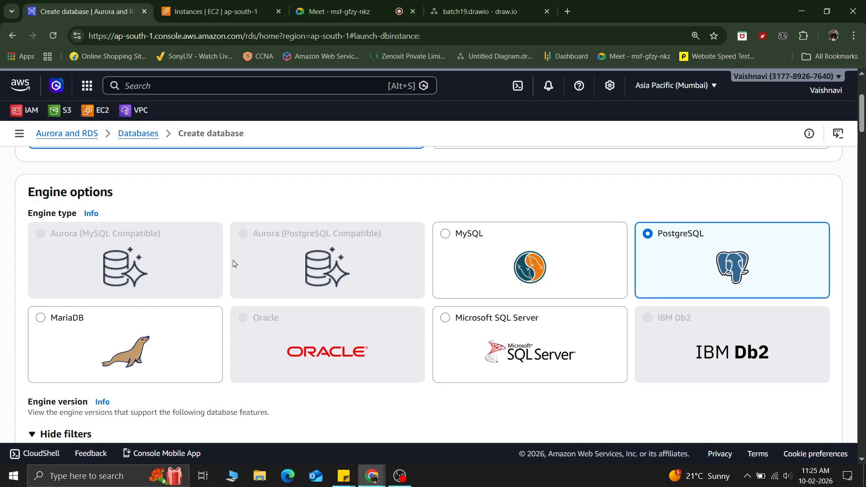
Step: Compare the MySQL and MariaDB engine types, leaving MariaDB selected
{"action": "left_click", "coordinate": [493, 260]}
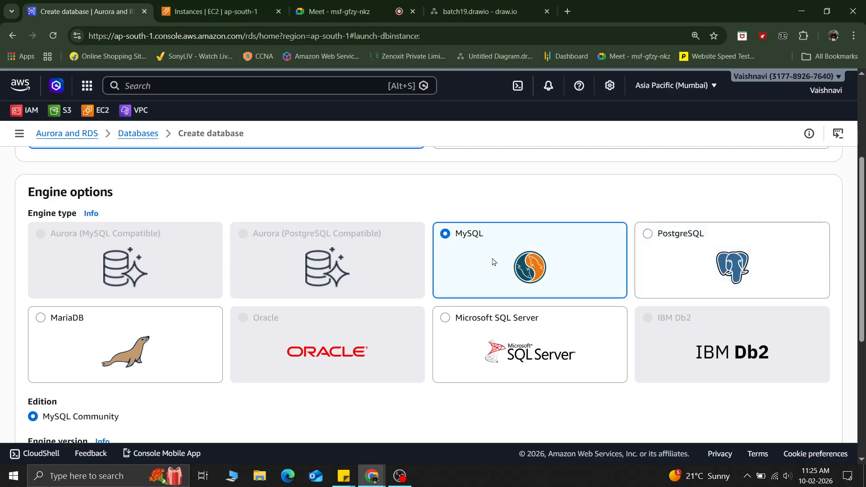
{"action": "left_click", "coordinate": [106, 346]}
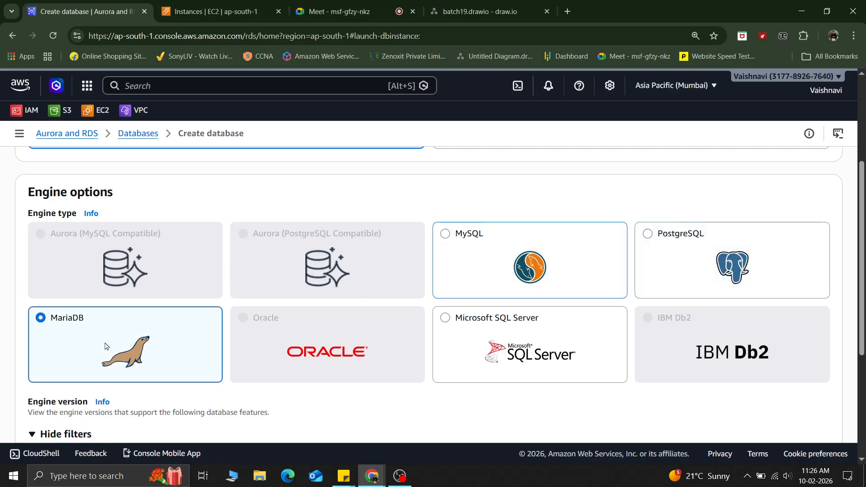
{"action": "left_click", "coordinate": [468, 270]}
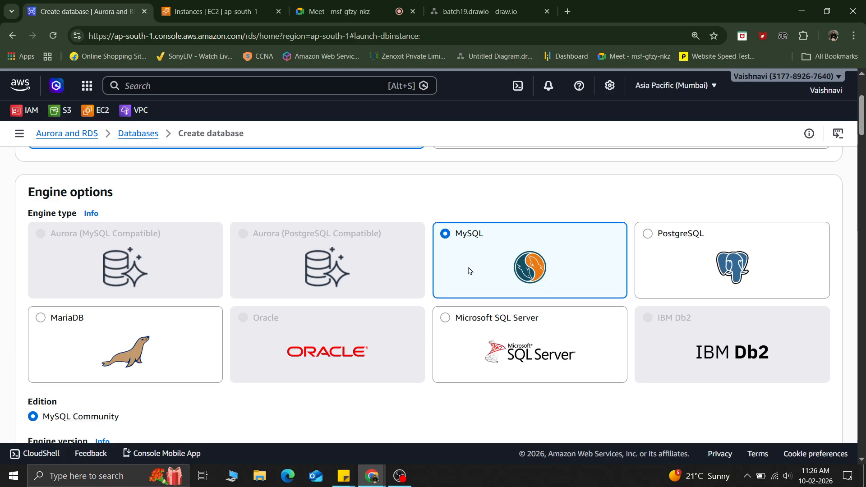
{"action": "left_click", "coordinate": [68, 350]}
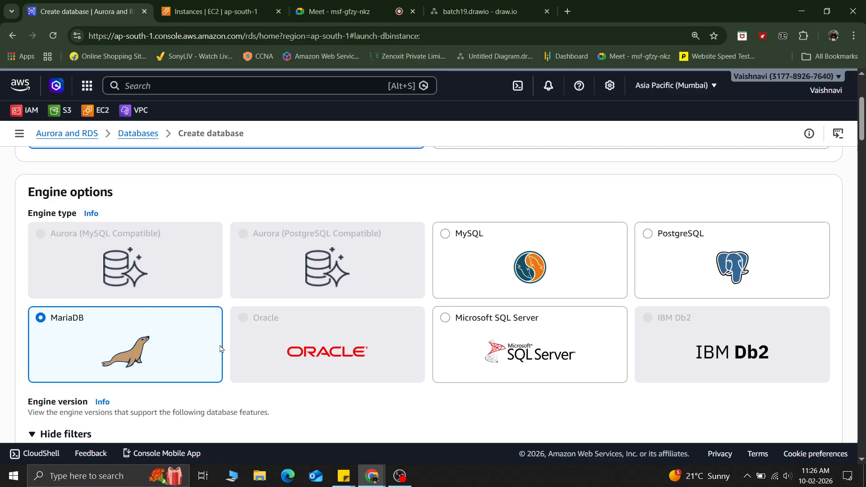
Step: Open the engine version list to browse the available MariaDB versions
{"action": "scroll", "coordinate": [220, 349], "scroll_direction": "down", "scroll_amount": 3}
{"action": "scroll", "coordinate": [220, 348], "scroll_direction": "down", "scroll_amount": 1}
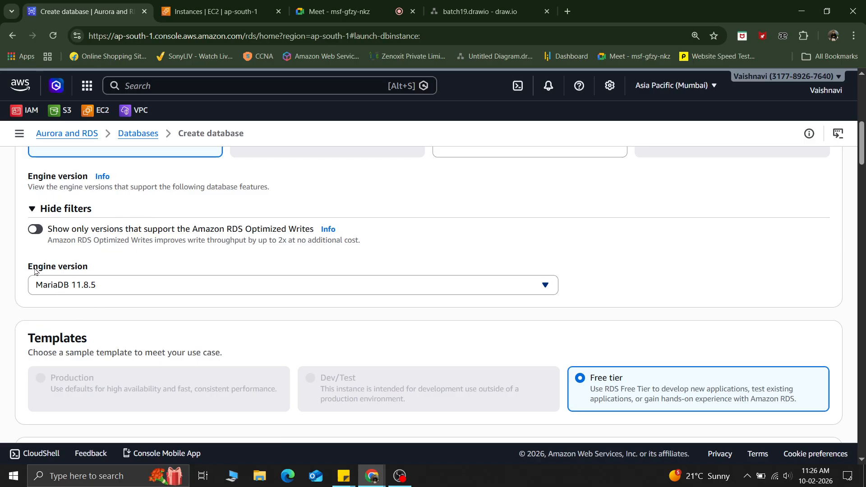
{"action": "left_click", "coordinate": [100, 287]}
{"action": "scroll", "coordinate": [123, 229], "scroll_direction": "down", "scroll_amount": 2}
{"action": "scroll", "coordinate": [125, 239], "scroll_direction": "up", "scroll_amount": 5}
{"action": "scroll", "coordinate": [124, 238], "scroll_direction": "up", "scroll_amount": 1}
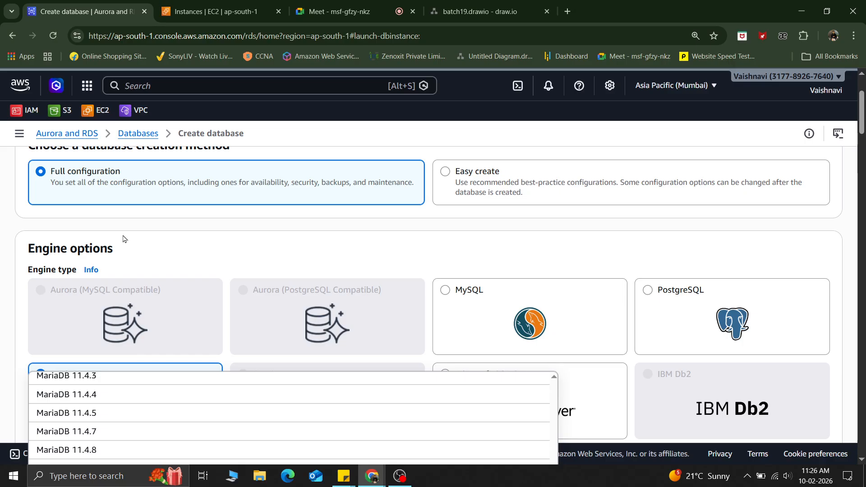
Step: In a new browser tab, search the web for mariadb download
{"action": "left_click", "coordinate": [568, 12]}
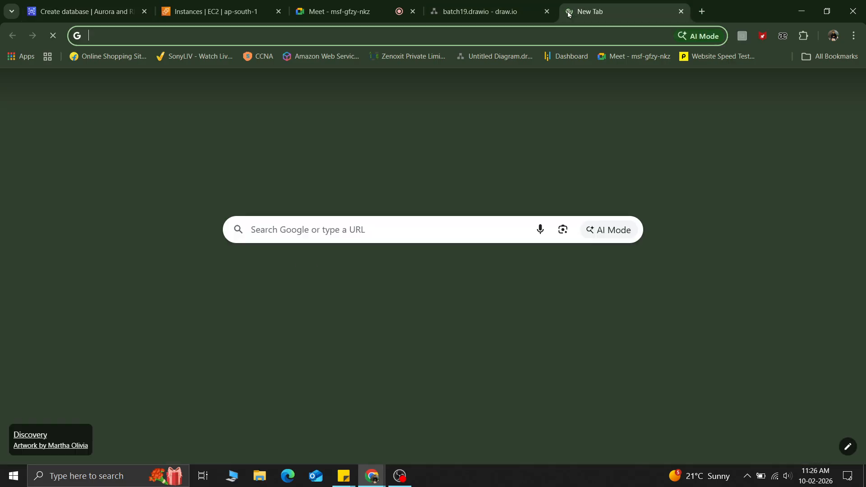
{"action": "type", "text": "maria"}
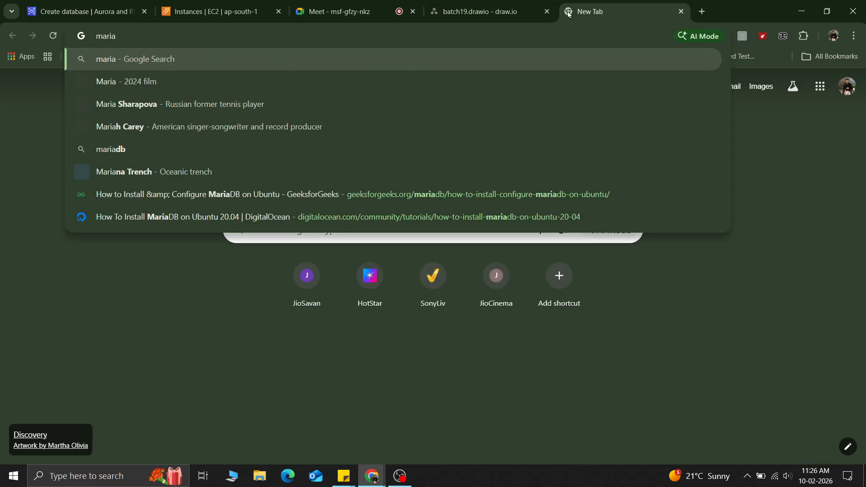
{"action": "type", "text": "db"}
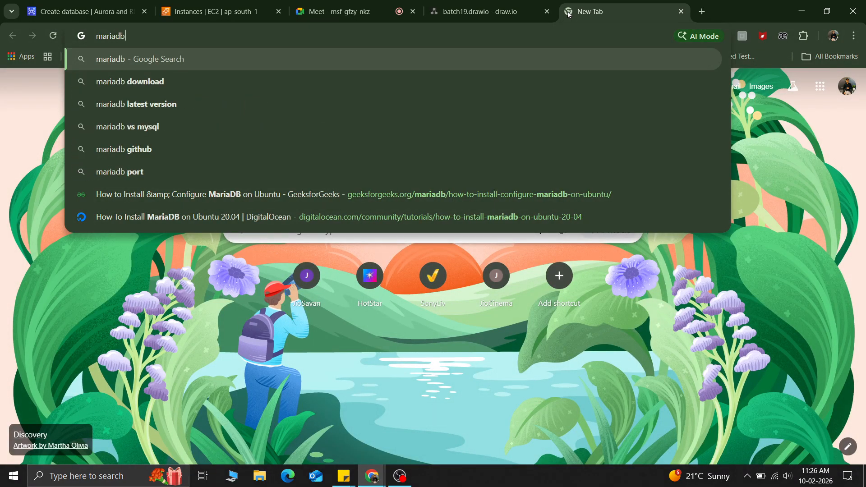
{"action": "key", "text": "Down"}
{"action": "key", "text": "Return"}
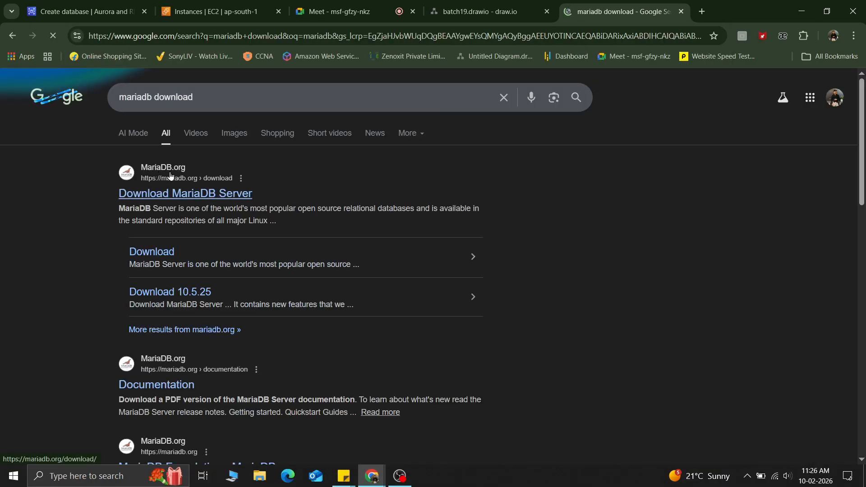
Step: Open the Download MariaDB Server result in a new tab and scroll through the download page
{"action": "right_click", "coordinate": [151, 197]}
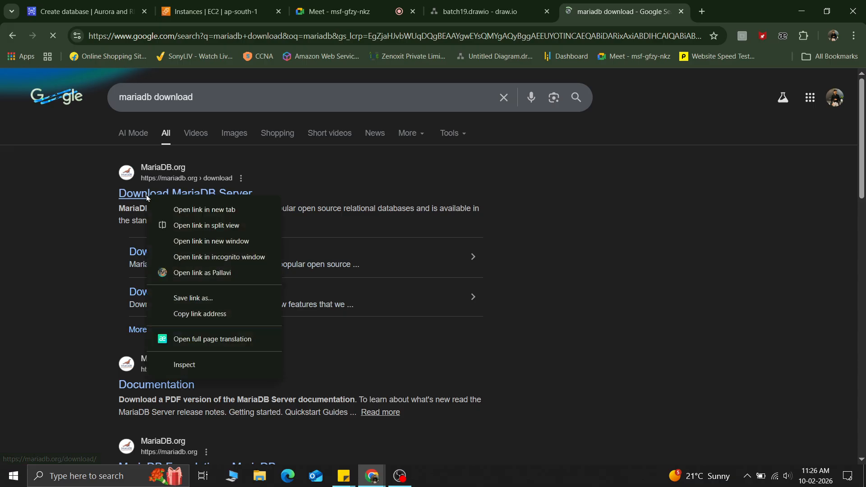
{"action": "left_click", "coordinate": [201, 211]}
{"action": "key", "text": "ctrl+Tab"}
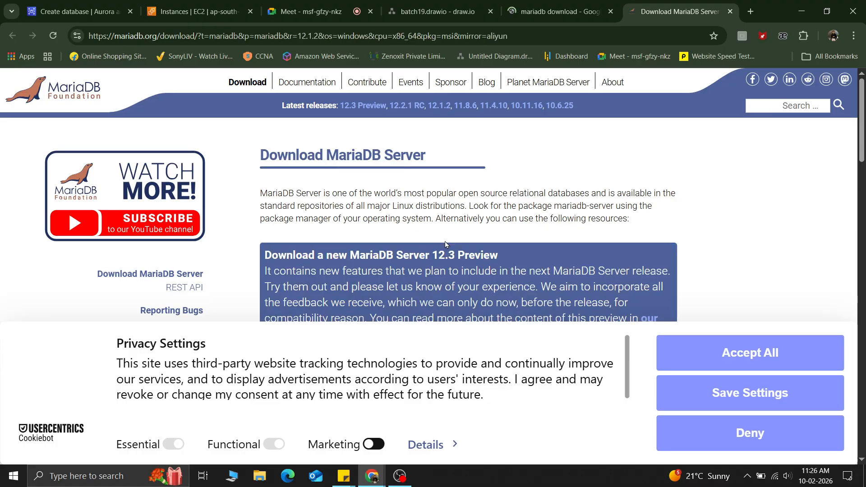
{"action": "scroll", "coordinate": [445, 244], "scroll_direction": "down", "scroll_amount": 5}
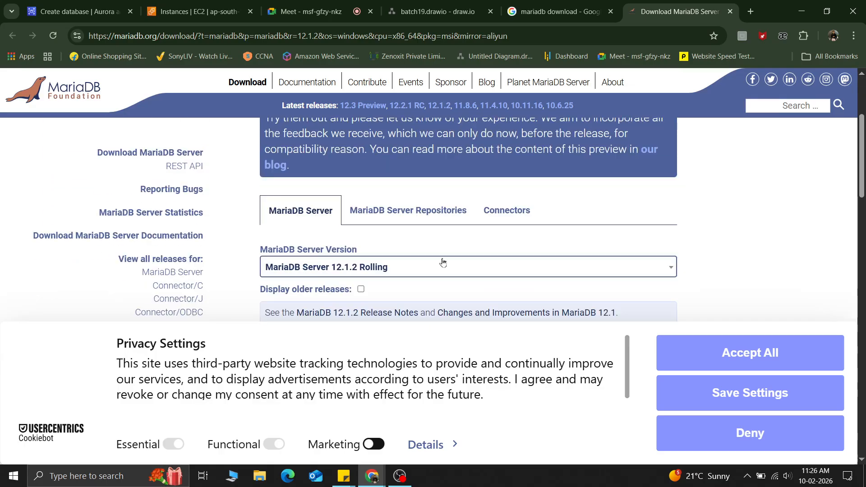
{"action": "scroll", "coordinate": [440, 263], "scroll_direction": "down", "scroll_amount": 1}
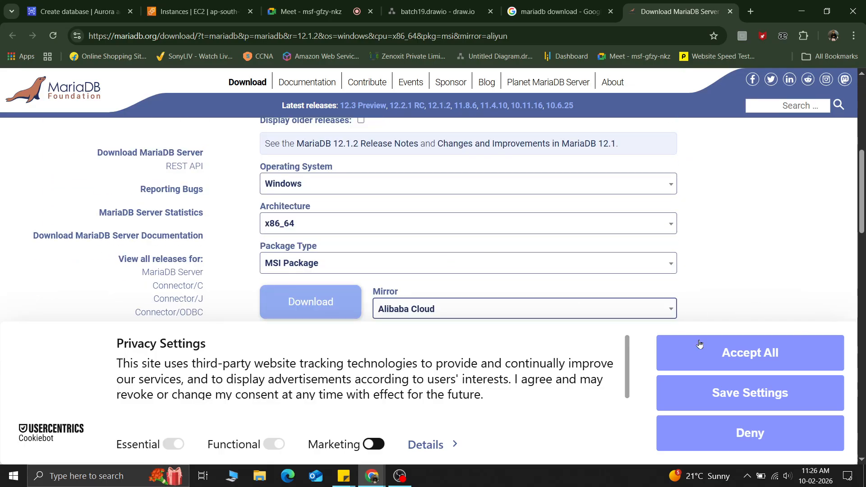
{"action": "scroll", "coordinate": [413, 277], "scroll_direction": "down", "scroll_amount": 5}
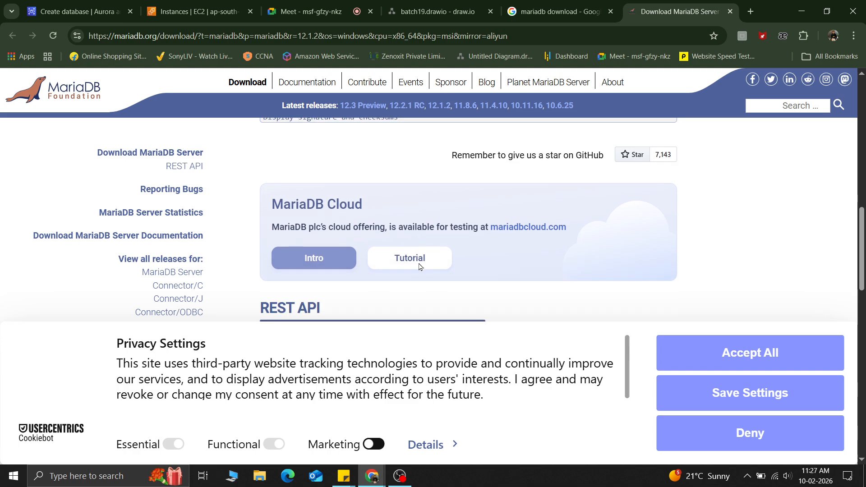
{"action": "scroll", "coordinate": [419, 267], "scroll_direction": "down", "scroll_amount": 8}
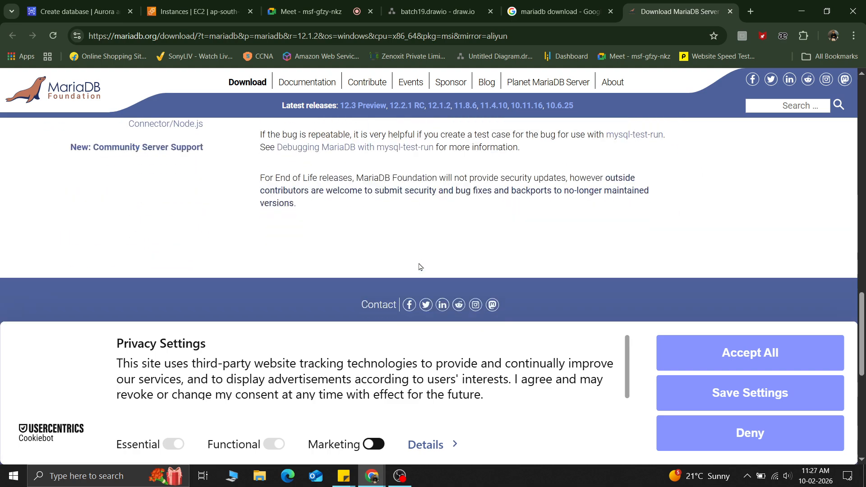
{"action": "scroll", "coordinate": [419, 267], "scroll_direction": "up", "scroll_amount": 8}
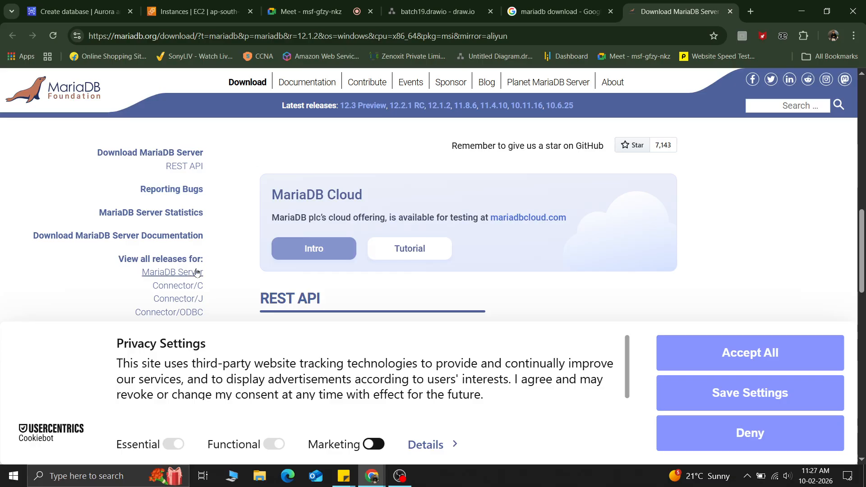
Step: Open the list of all MariaDB Server releases and accept all cookie settings
{"action": "left_click", "coordinate": [177, 273]}
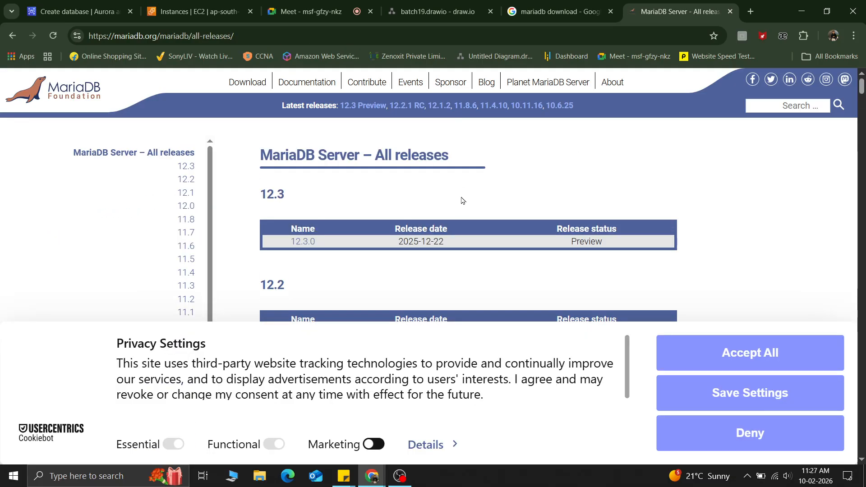
{"action": "scroll", "coordinate": [460, 209], "scroll_direction": "down", "scroll_amount": 2}
{"action": "scroll", "coordinate": [460, 210], "scroll_direction": "down", "scroll_amount": 18}
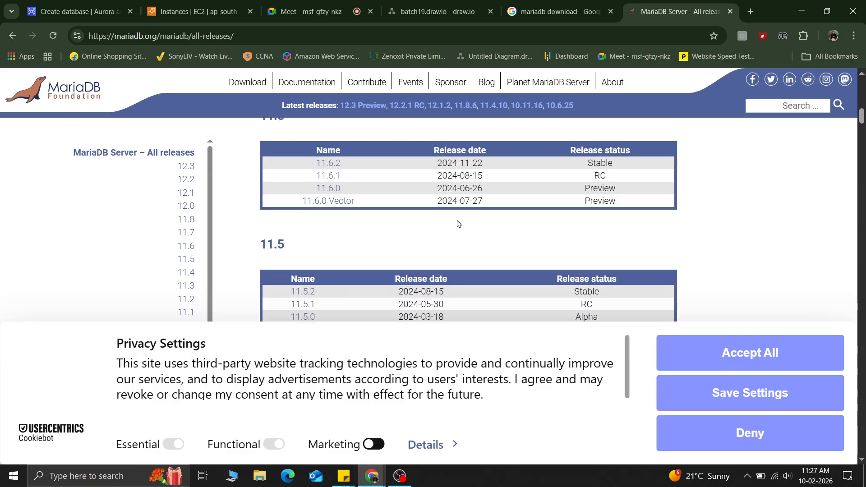
{"action": "left_click", "coordinate": [789, 360]}
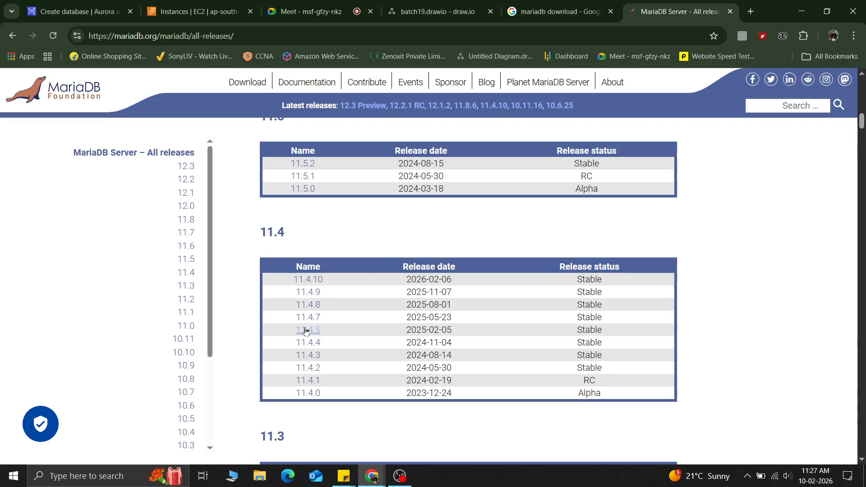
Step: Compare the MariaDB release list on the website with the versions offered in the RDS engine version list
{"action": "scroll", "coordinate": [306, 331], "scroll_direction": "down", "scroll_amount": 6}
{"action": "scroll", "coordinate": [305, 331], "scroll_direction": "down", "scroll_amount": 15}
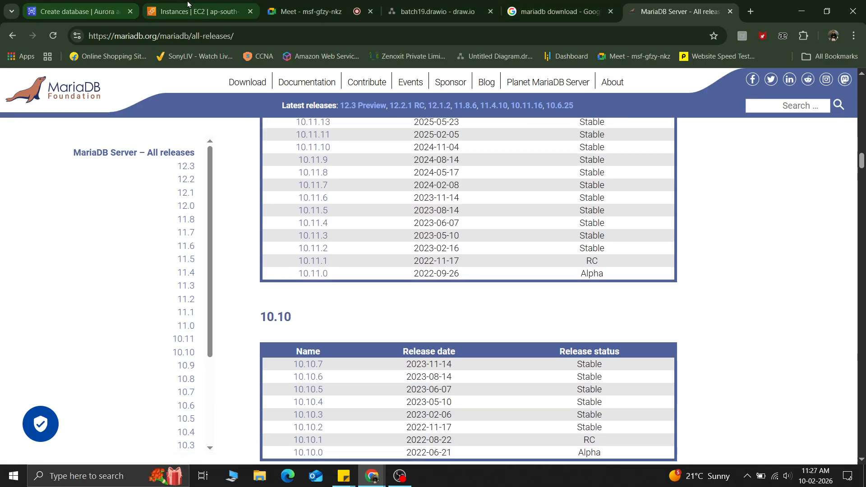
{"action": "left_click", "coordinate": [86, 7]}
{"action": "scroll", "coordinate": [118, 213], "scroll_direction": "up", "scroll_amount": 1}
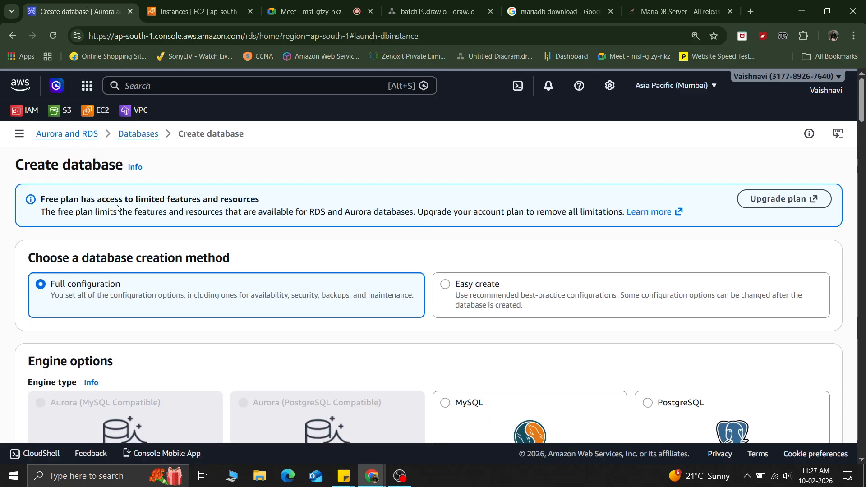
{"action": "scroll", "coordinate": [135, 261], "scroll_direction": "down", "scroll_amount": 4}
{"action": "scroll", "coordinate": [135, 260], "scroll_direction": "down", "scroll_amount": 2}
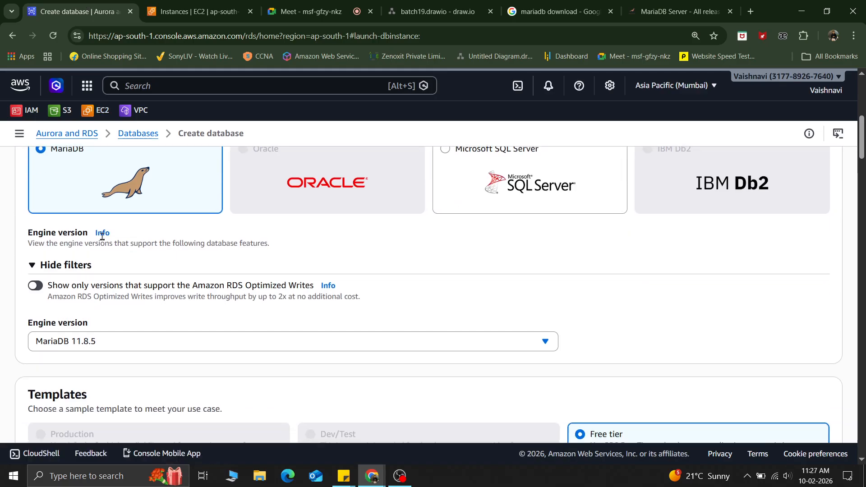
{"action": "left_click", "coordinate": [115, 343]}
{"action": "scroll", "coordinate": [138, 243], "scroll_direction": "up", "scroll_amount": 6}
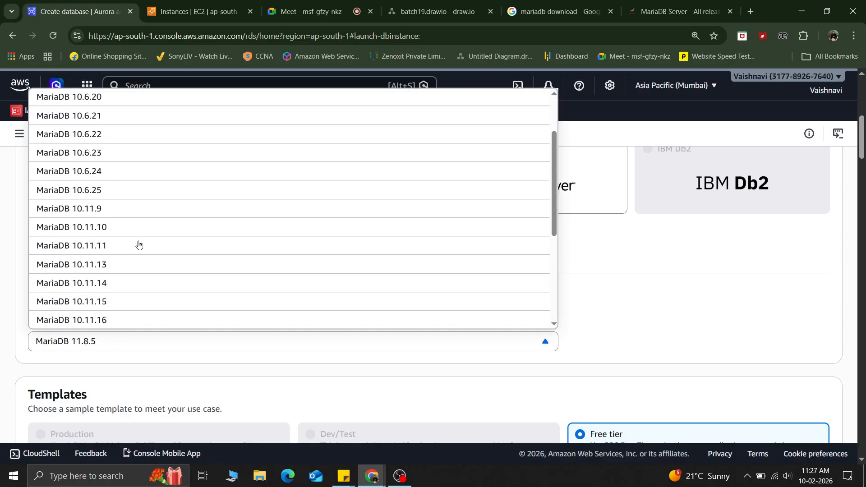
{"action": "scroll", "coordinate": [138, 245], "scroll_direction": "up", "scroll_amount": 5}
{"action": "scroll", "coordinate": [138, 245], "scroll_direction": "down", "scroll_amount": 8}
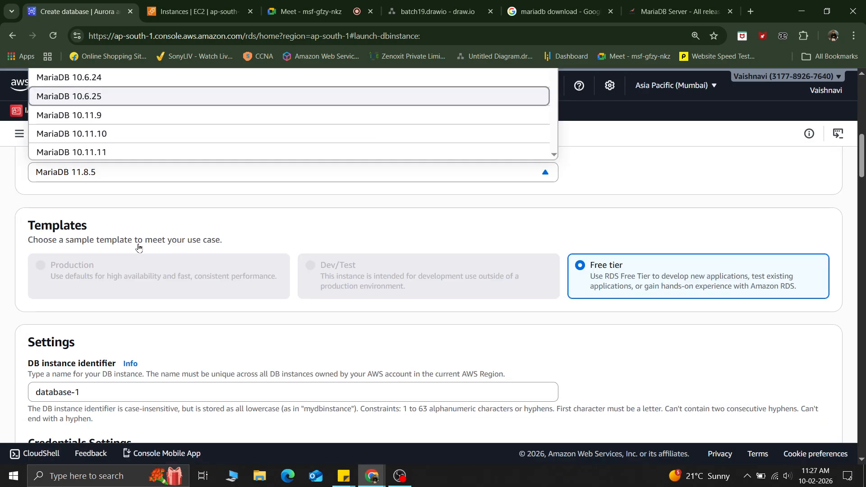
{"action": "scroll", "coordinate": [166, 140], "scroll_direction": "down", "scroll_amount": 5}
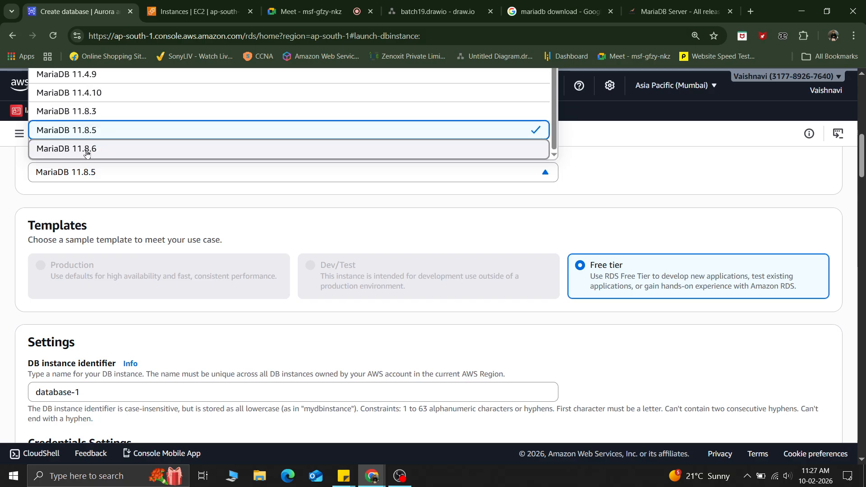
{"action": "scroll", "coordinate": [135, 138], "scroll_direction": "up", "scroll_amount": 4}
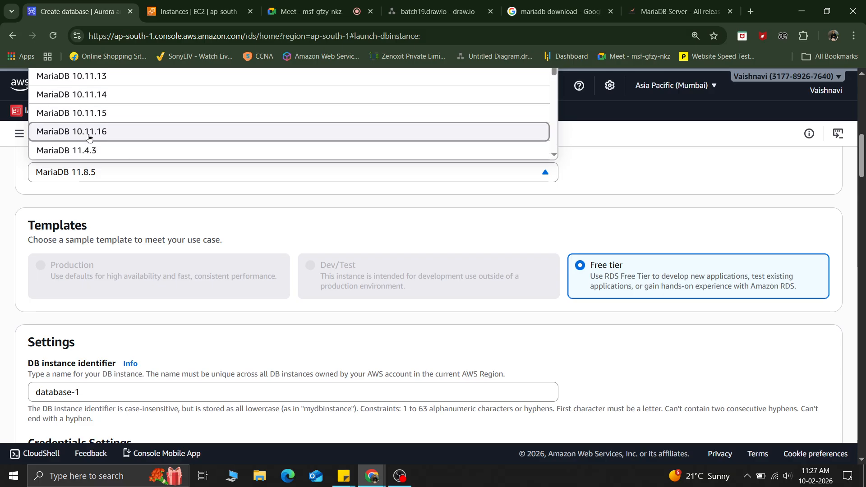
{"action": "scroll", "coordinate": [102, 114], "scroll_direction": "up", "scroll_amount": 3}
{"action": "scroll", "coordinate": [103, 115], "scroll_direction": "down", "scroll_amount": 3}
{"action": "scroll", "coordinate": [102, 122], "scroll_direction": "down", "scroll_amount": 8}
{"action": "scroll", "coordinate": [138, 283], "scroll_direction": "up", "scroll_amount": 4}
{"action": "scroll", "coordinate": [138, 284], "scroll_direction": "up", "scroll_amount": 5}
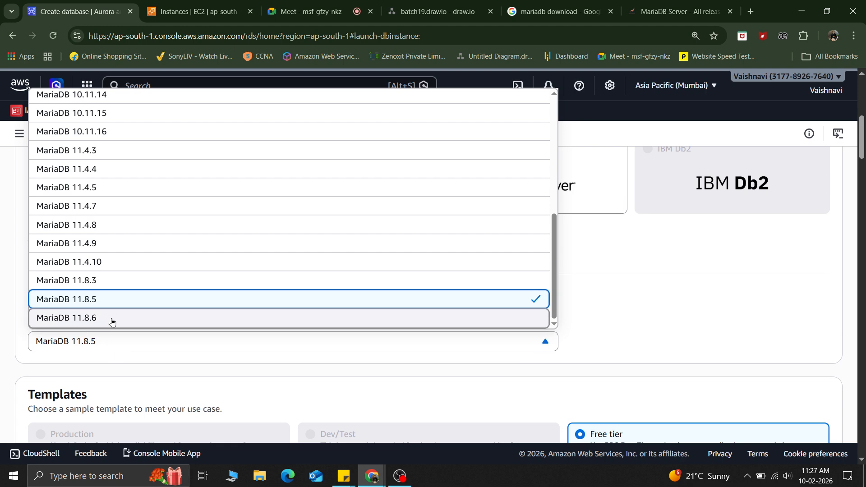
Step: Connect to the databasevm instance through EC2 Instance Connect with the ubuntu username
{"action": "left_click", "coordinate": [193, 10]}
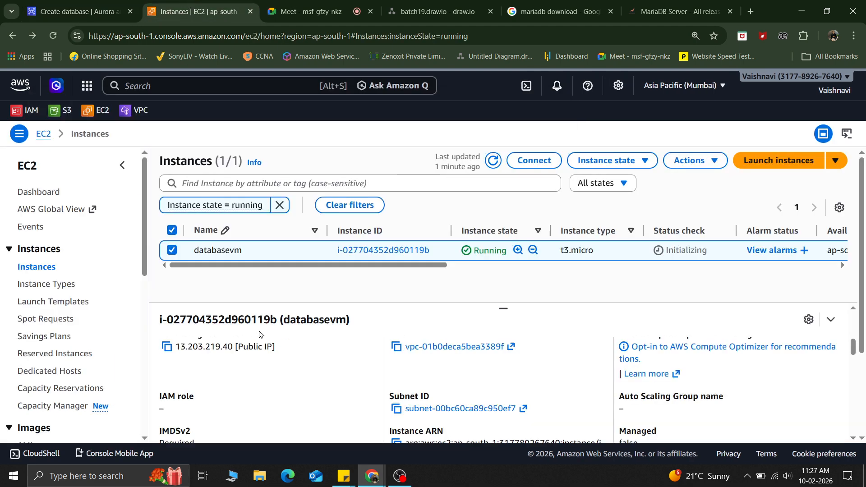
{"action": "left_click", "coordinate": [617, 161]}
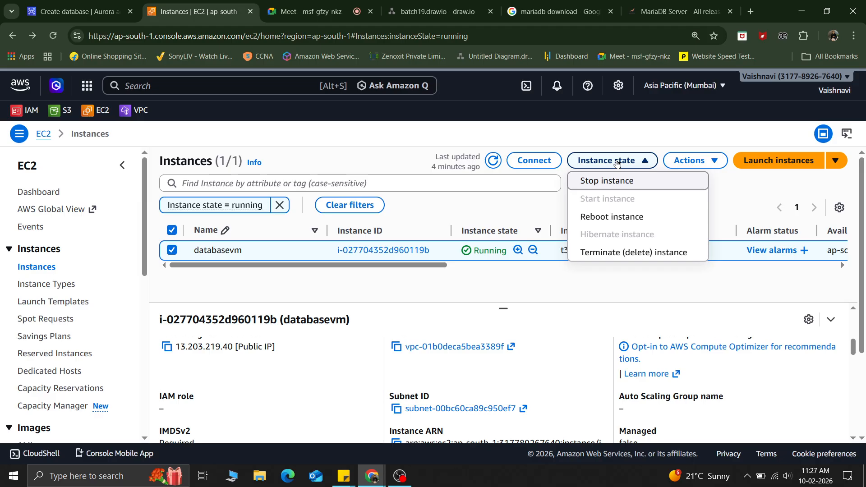
{"action": "left_click", "coordinate": [532, 160]}
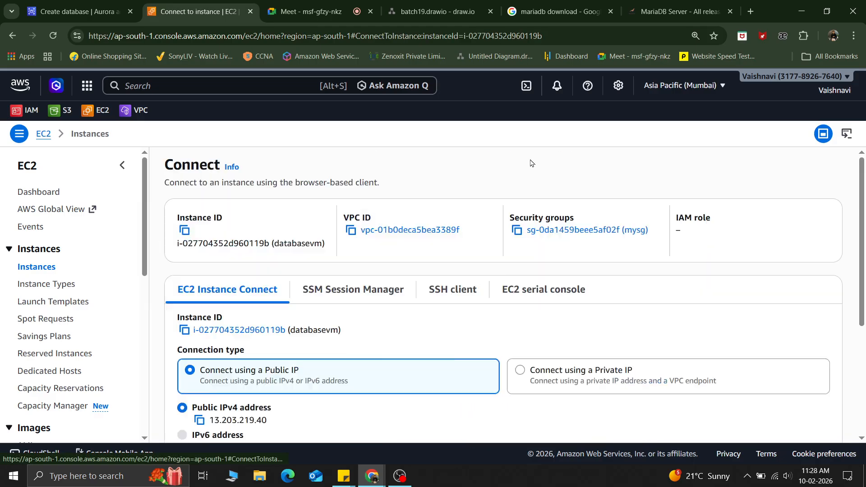
{"action": "scroll", "coordinate": [357, 274], "scroll_direction": "down", "scroll_amount": 4}
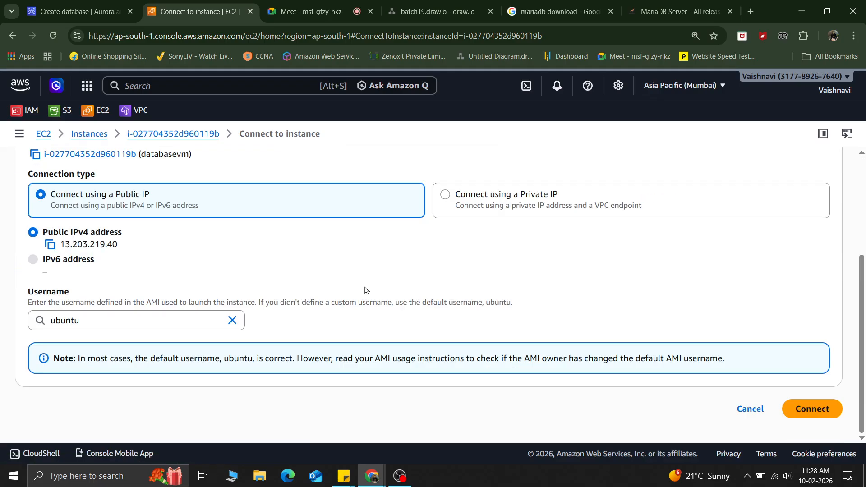
{"action": "left_click", "coordinate": [821, 410]}
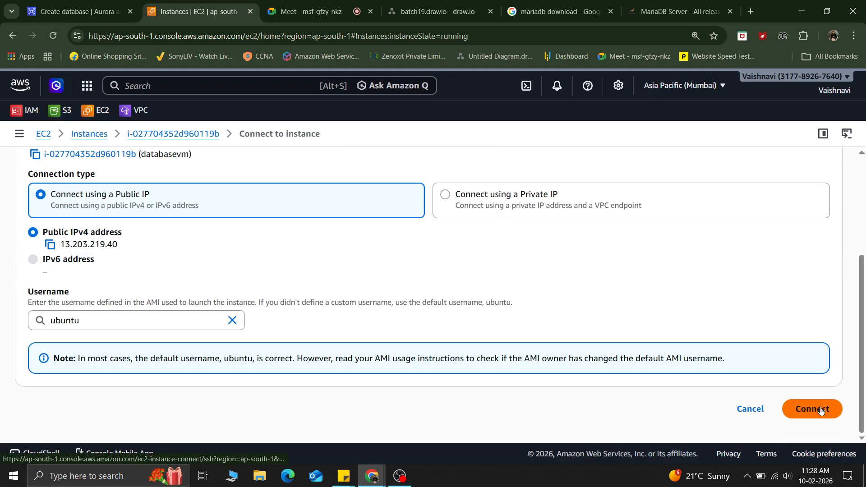
{"action": "left_click", "coordinate": [821, 409]}
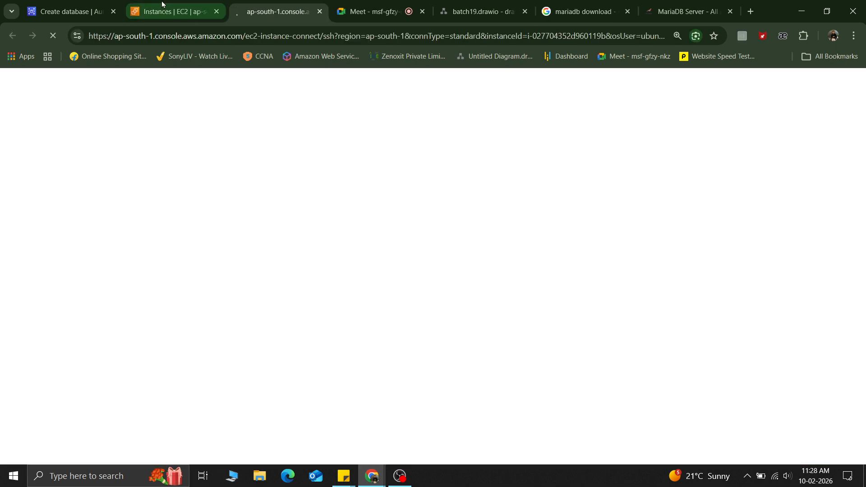
{"action": "left_click", "coordinate": [72, 11]}
{"action": "left_click", "coordinate": [77, 300]}
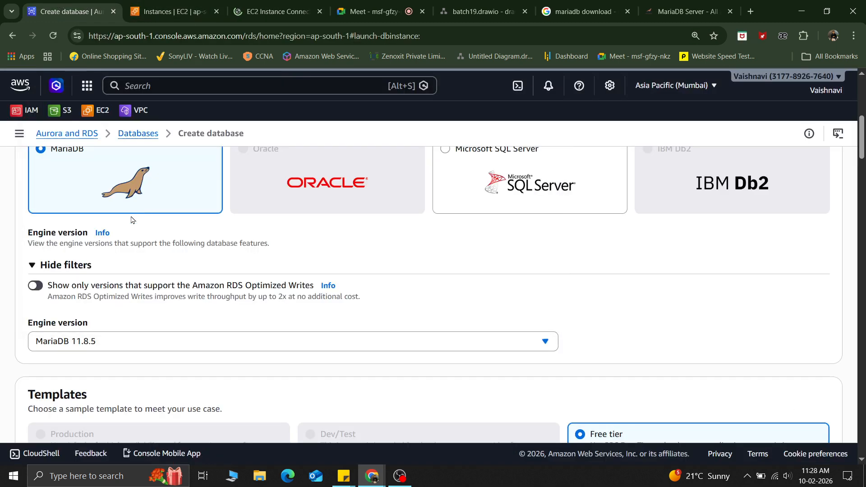
{"action": "left_click", "coordinate": [274, 5]}
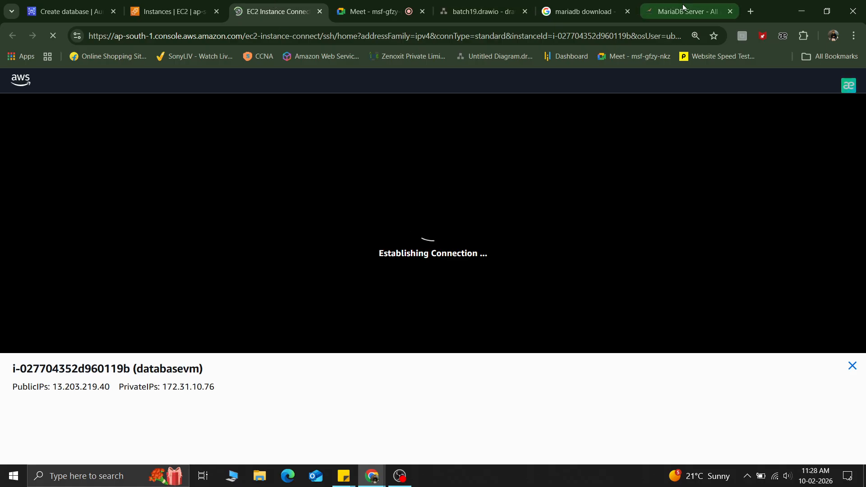
{"action": "left_click", "coordinate": [684, 10]}
{"action": "scroll", "coordinate": [391, 271], "scroll_direction": "up", "scroll_amount": 5}
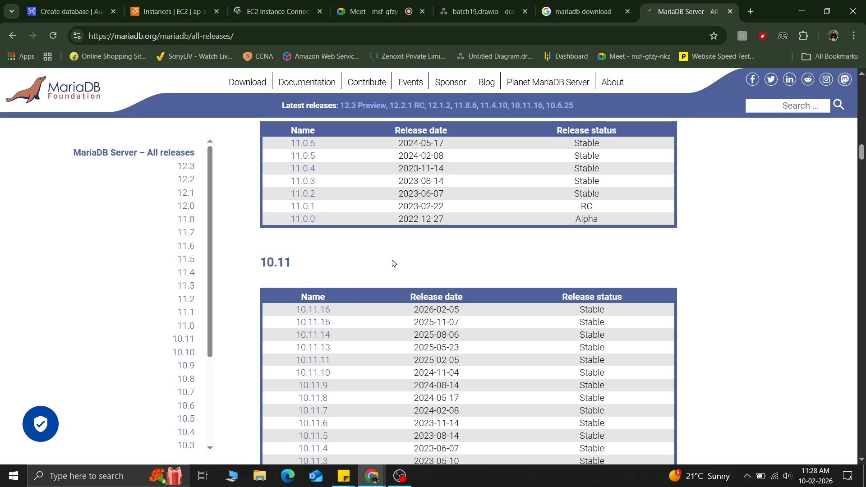
{"action": "scroll", "coordinate": [405, 296], "scroll_direction": "up", "scroll_amount": 10}
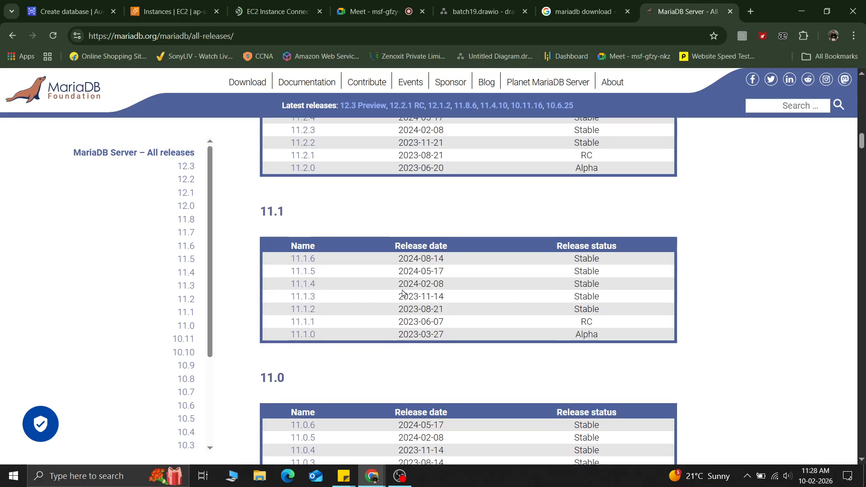
{"action": "left_click", "coordinate": [178, 9]}
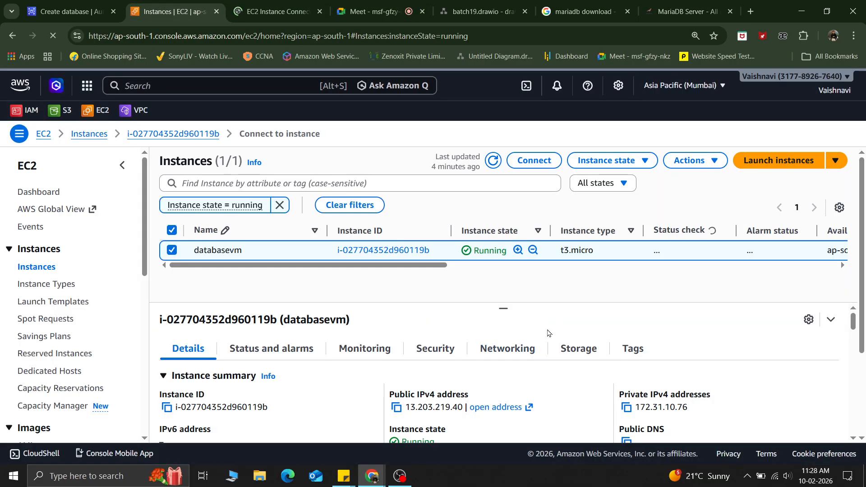
{"action": "left_click", "coordinate": [257, 4]}
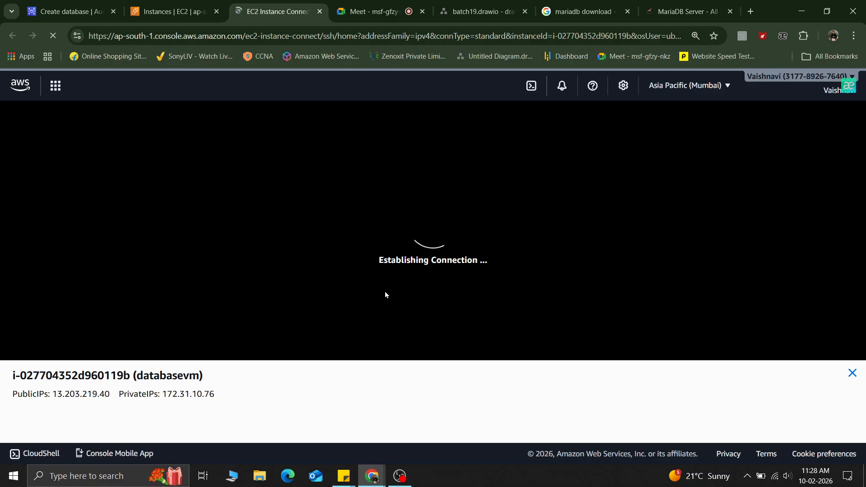
{"action": "left_click", "coordinate": [352, 6]}
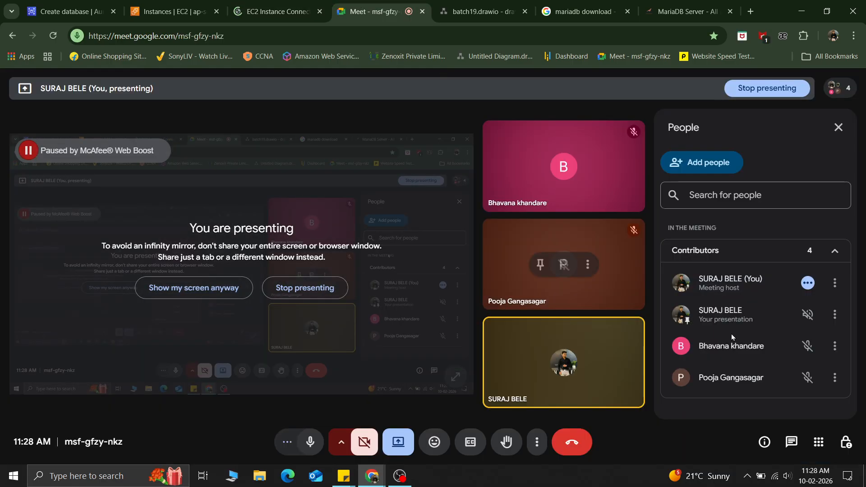
Step: In the instance terminal, clear the screen and switch to the root user with sudo -i
{"action": "key", "text": "ctrl+shift+Tab"}
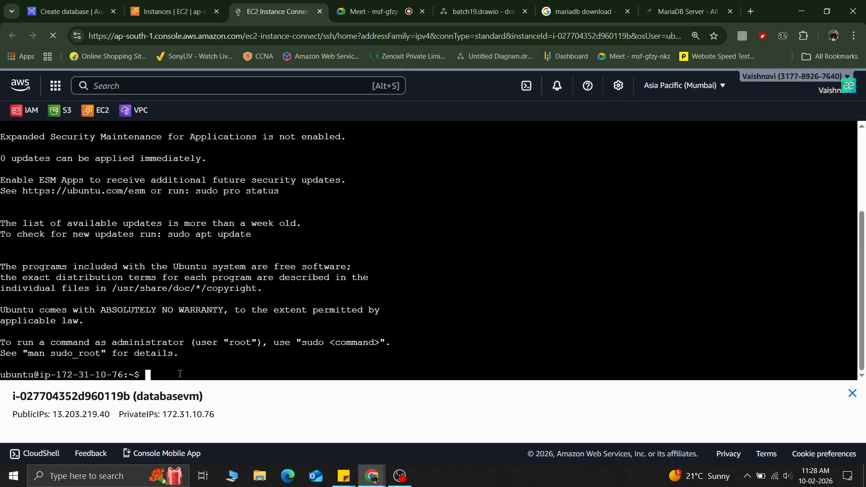
{"action": "key", "text": "ctrl+l"}
{"action": "type", "text": "sudo -"}
{"action": "type", "text": "i"}
{"action": "key", "text": "Return"}
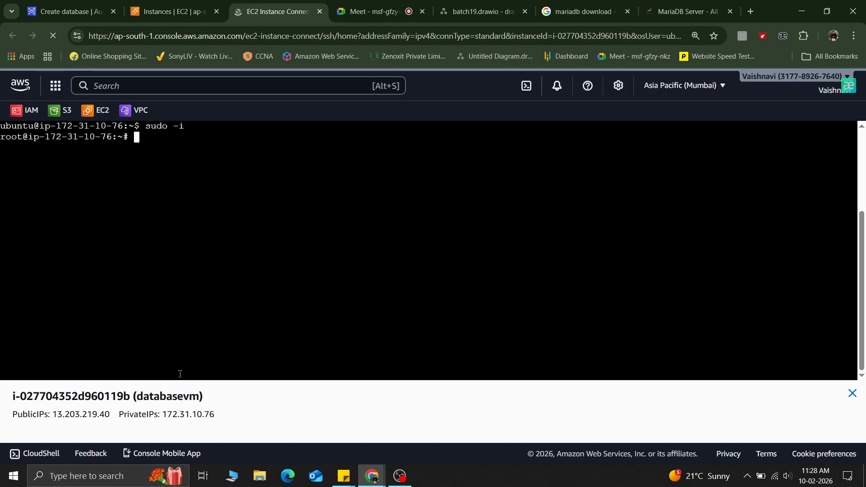
{"action": "key", "text": "Return"}
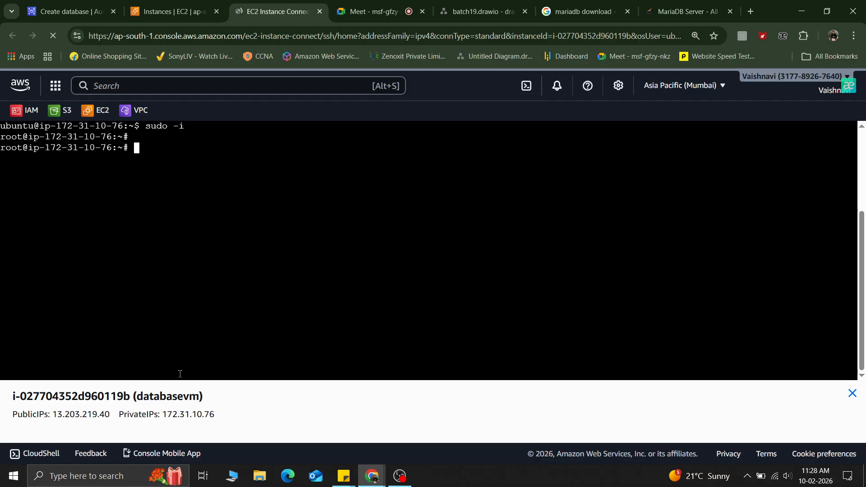
Step: Refresh the package lists with apt-get update, then clear the terminal
{"action": "type", "text": "apt-get update"}
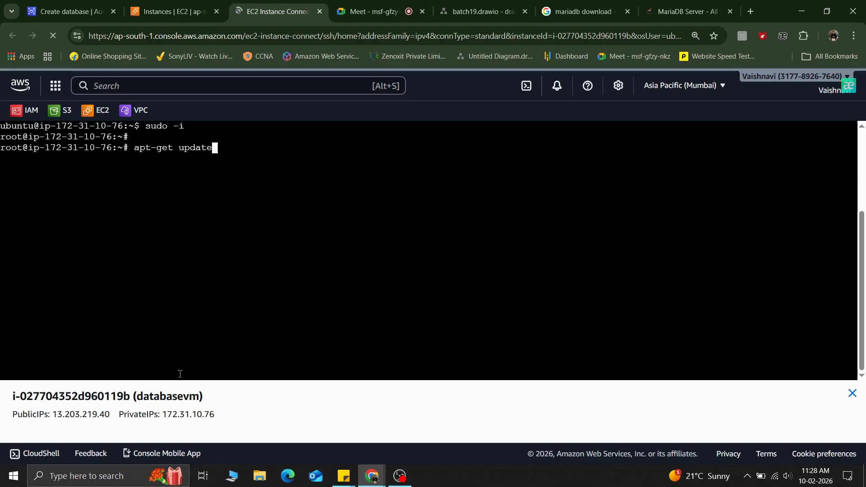
{"action": "key", "text": "Return"}
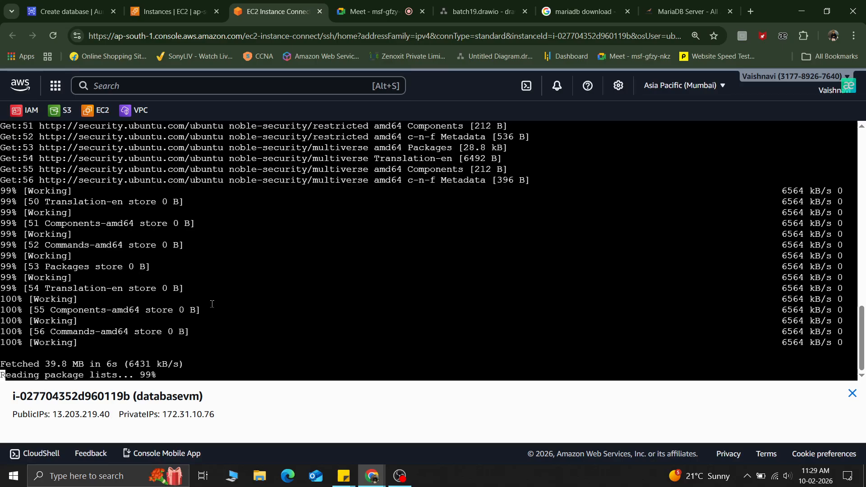
{"action": "key", "text": "ctrl+l"}
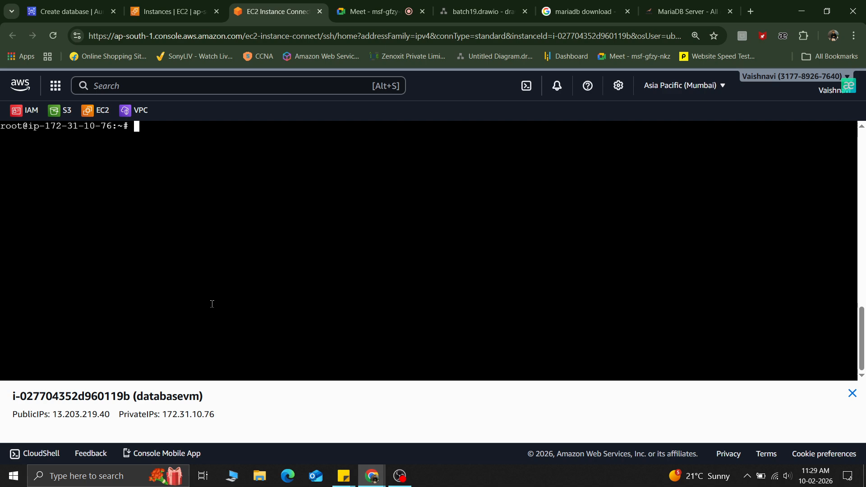
Step: Try to install MariaDB with apt-get install mariadb -y and recall the command
{"action": "type", "text": "apt-get inst"}
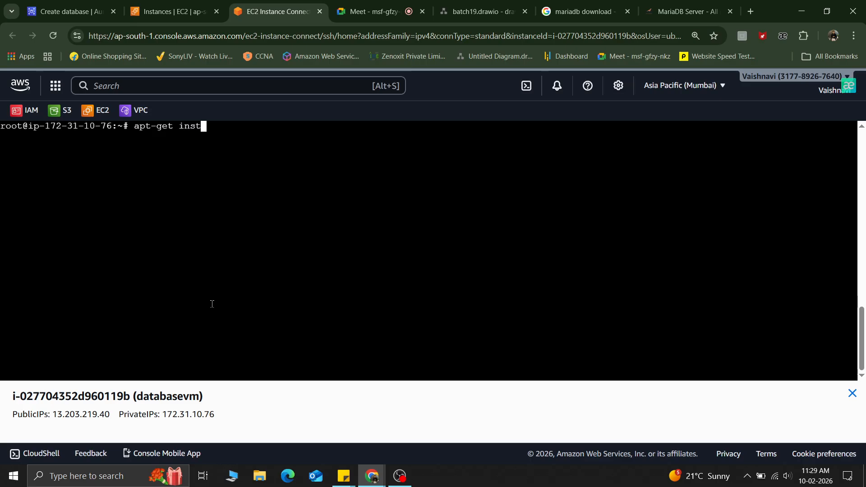
{"action": "type", "text": "all mariadb -y"}
{"action": "key", "text": "Return"}
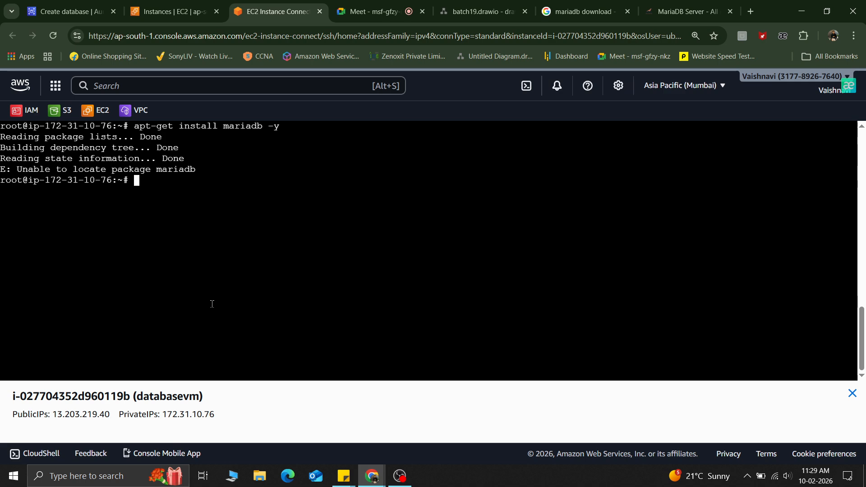
{"action": "key", "text": "Up"}
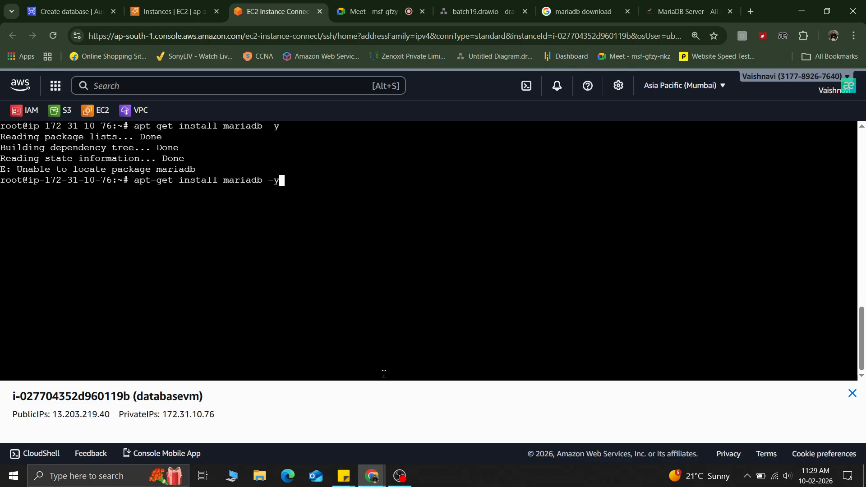
Step: Search the web for mariadb download linux and scroll through the results
{"action": "left_click", "coordinate": [581, 11]}
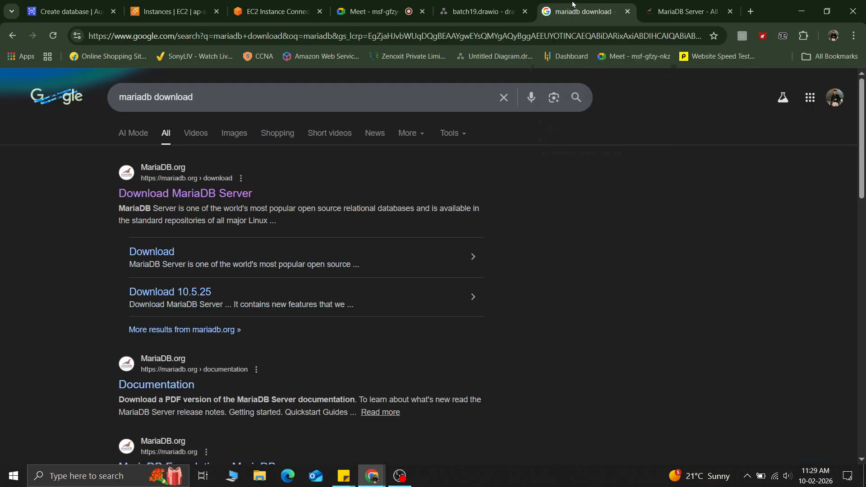
{"action": "left_click", "coordinate": [210, 99]}
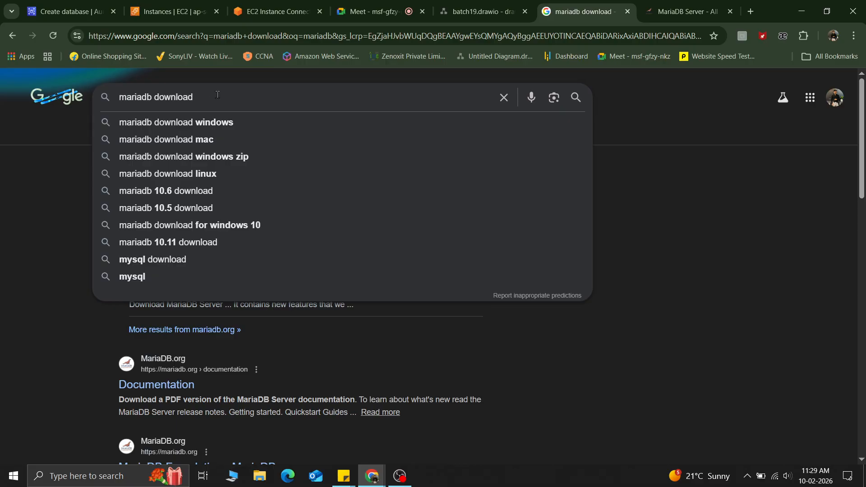
{"action": "left_click", "coordinate": [202, 177]}
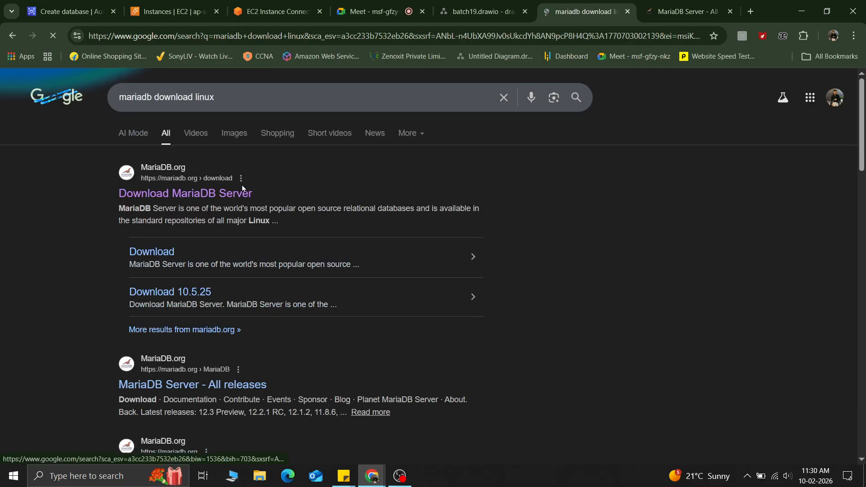
{"action": "scroll", "coordinate": [251, 328], "scroll_direction": "down", "scroll_amount": 15}
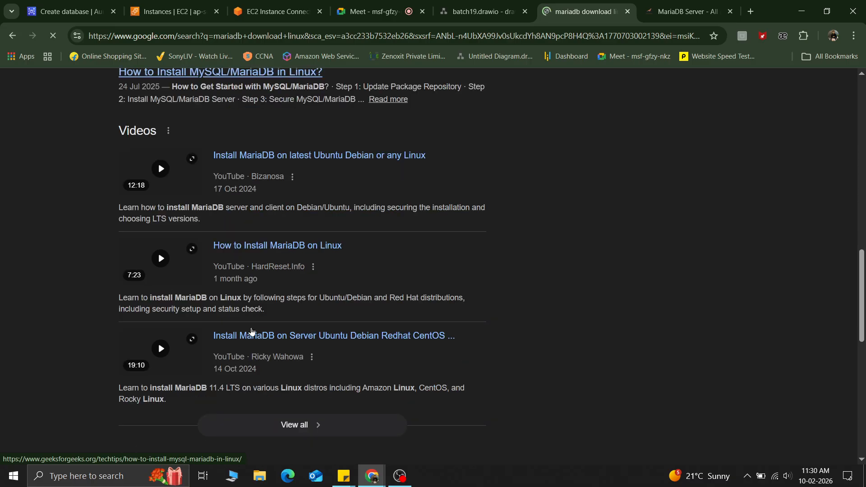
{"action": "scroll", "coordinate": [251, 328], "scroll_direction": "up", "scroll_amount": 15}
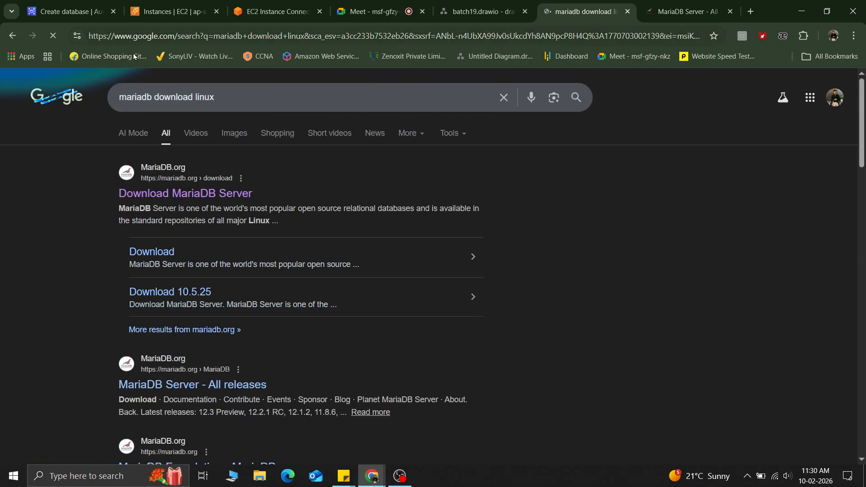
Step: Change the web search to mariadb linux install using the suggestion list
{"action": "left_click_drag", "start_coordinate": [196, 98], "coordinate": [156, 99]}
{"action": "key", "text": "BackSpace"}
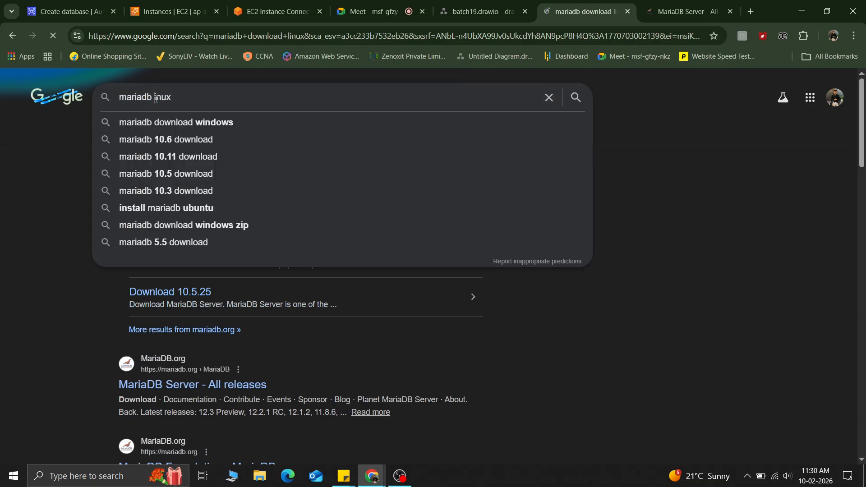
{"action": "key", "text": "Down"}
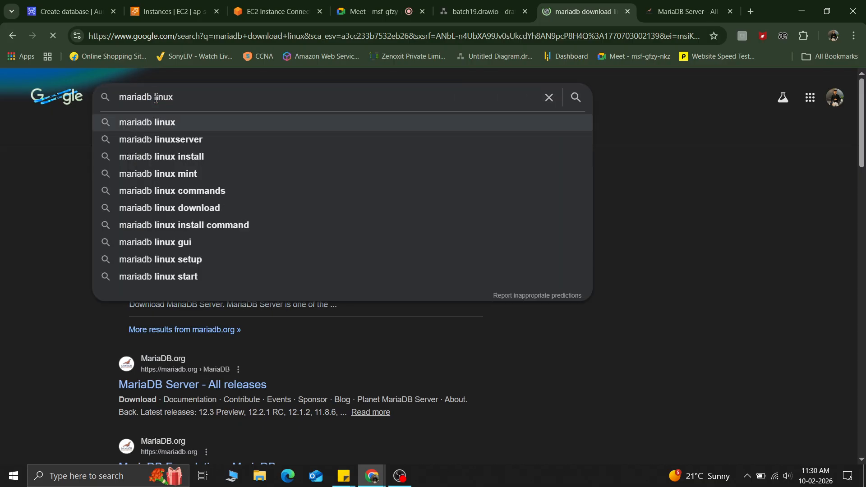
{"action": "key", "text": "Down"}
{"action": "key", "text": "Down"}
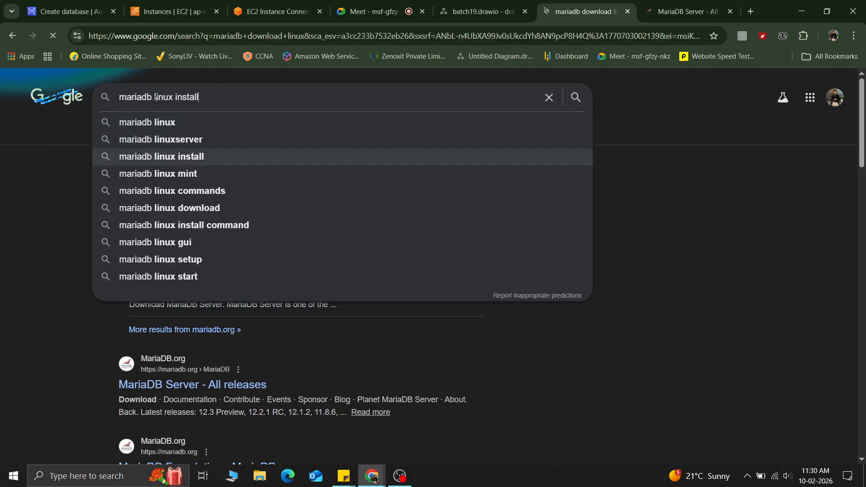
{"action": "key", "text": "Return"}
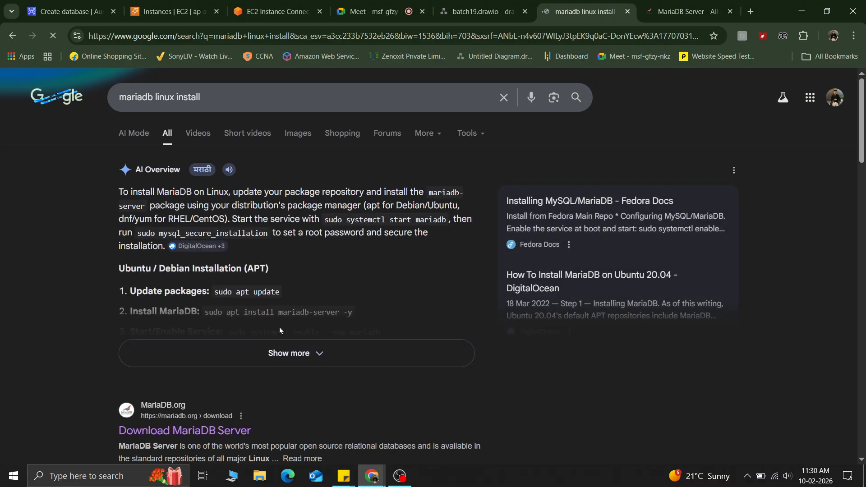
Step: Expand the AI overview and highlight the Ubuntu install command sudo apt install mariadb-server -y
{"action": "left_click", "coordinate": [286, 354]}
{"action": "scroll", "coordinate": [270, 278], "scroll_direction": "down", "scroll_amount": 4}
{"action": "scroll", "coordinate": [291, 315], "scroll_direction": "up", "scroll_amount": 3}
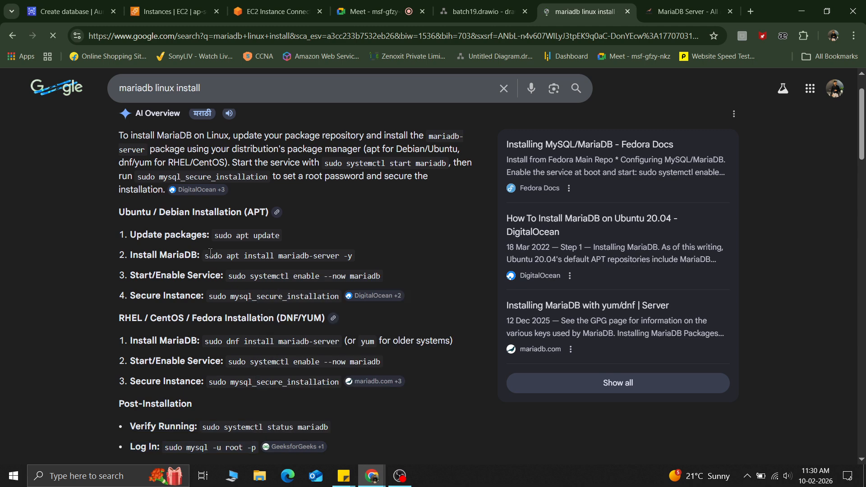
{"action": "left_click_drag", "start_coordinate": [207, 255], "coordinate": [354, 257]}
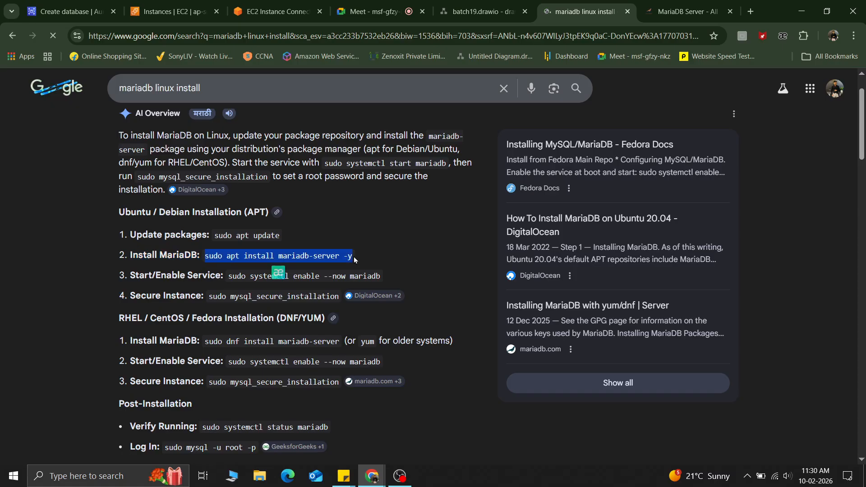
Step: In the instance terminal, correct the recalled command to apt-get install mariadb-server -y and run it
{"action": "left_click", "coordinate": [267, 4]}
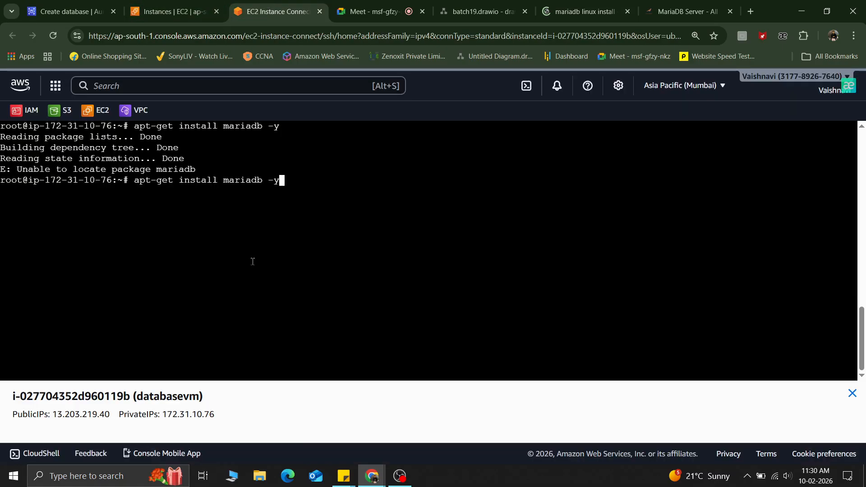
{"action": "key", "text": "Left"}
{"action": "key", "text": "Left"}
{"action": "key", "text": "Left"}
{"action": "type", "text": "-server"}
{"action": "key", "text": "Return"}
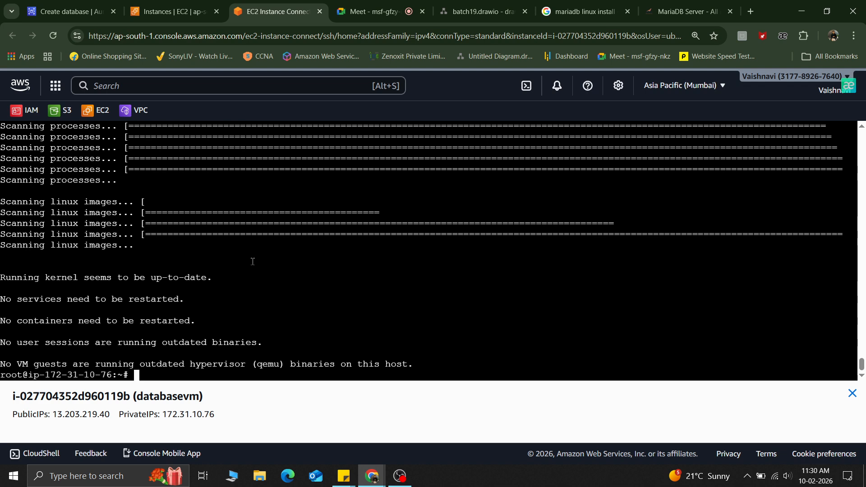
Step: Clear the terminal and run mariadb version
{"action": "key", "text": "ctrl+l"}
{"action": "type", "text": "ma"}
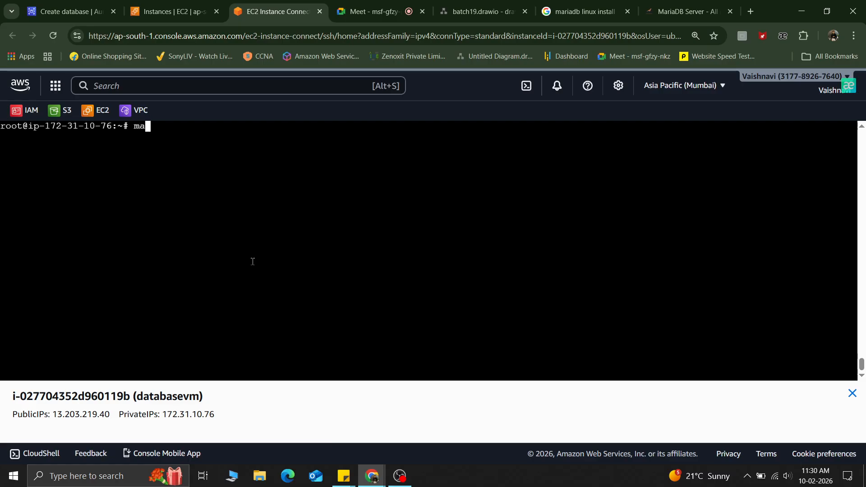
{"action": "type", "text": "riadb version"}
{"action": "key", "text": "Return"}
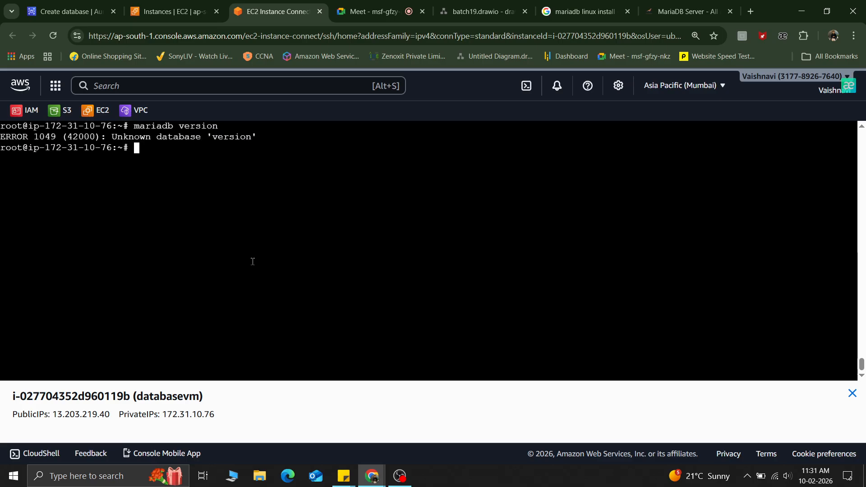
Step: Check the installed MariaDB version by rerunning the command as mariadb --version
{"action": "key", "text": "Up"}
{"action": "key", "text": "Left"}
{"action": "key", "text": "Left"}
{"action": "key", "text": "Left"}
{"action": "key", "text": "Left"}
{"action": "key", "text": "Left"}
{"action": "key", "text": "Left"}
{"action": "key", "text": "Left"}
{"action": "type", "text": "--"}
{"action": "key", "text": "Return"}
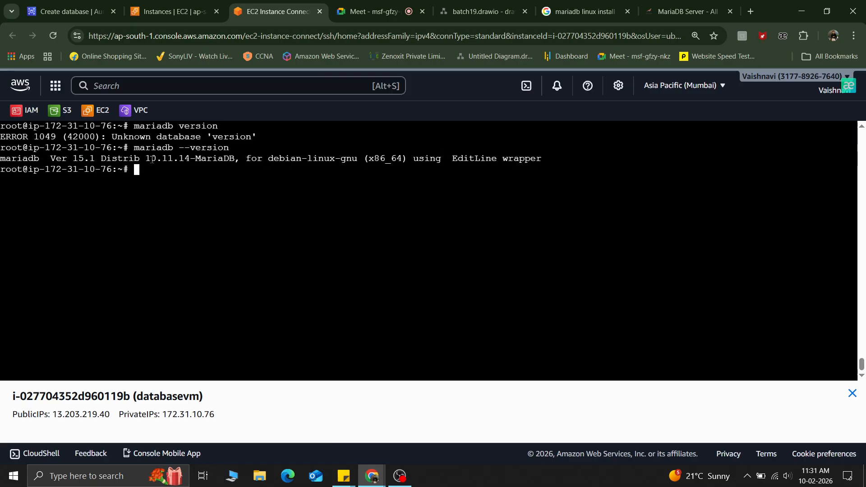
Step: In the RDS create database form, set the engine version to MariaDB 10.11.14 to match the instance
{"action": "left_click_drag", "start_coordinate": [145, 158], "coordinate": [181, 159]}
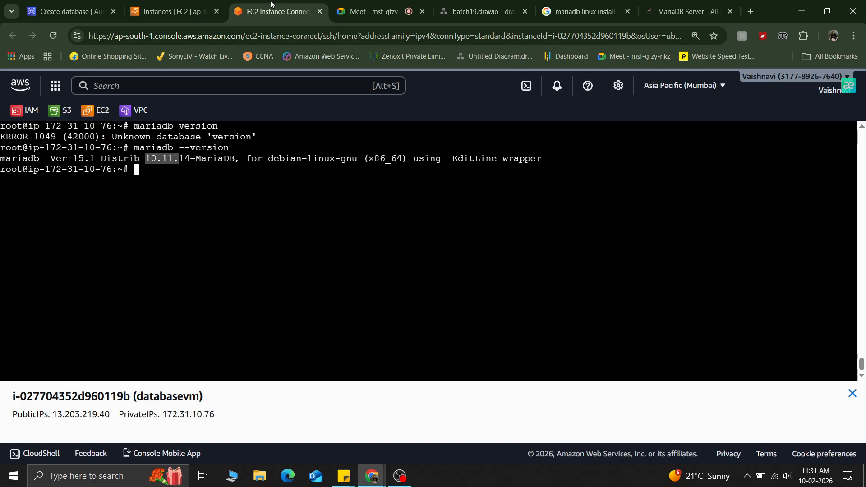
{"action": "left_click", "coordinate": [65, 4]}
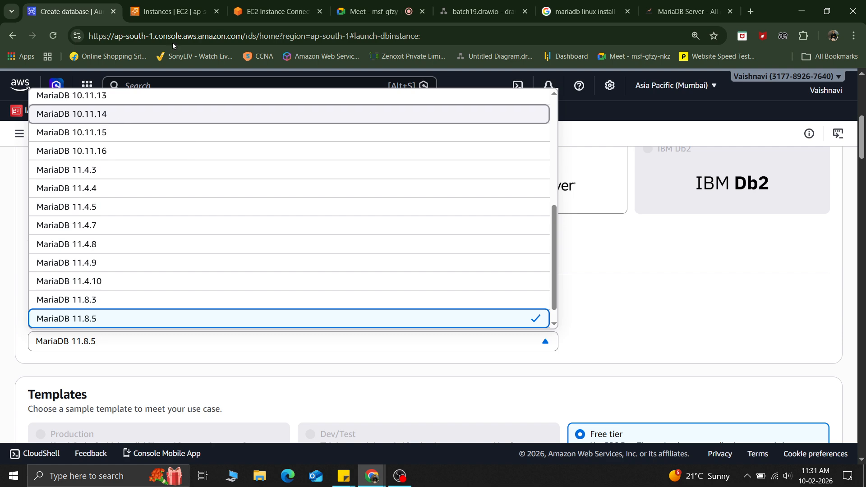
{"action": "left_click", "coordinate": [259, 6]}
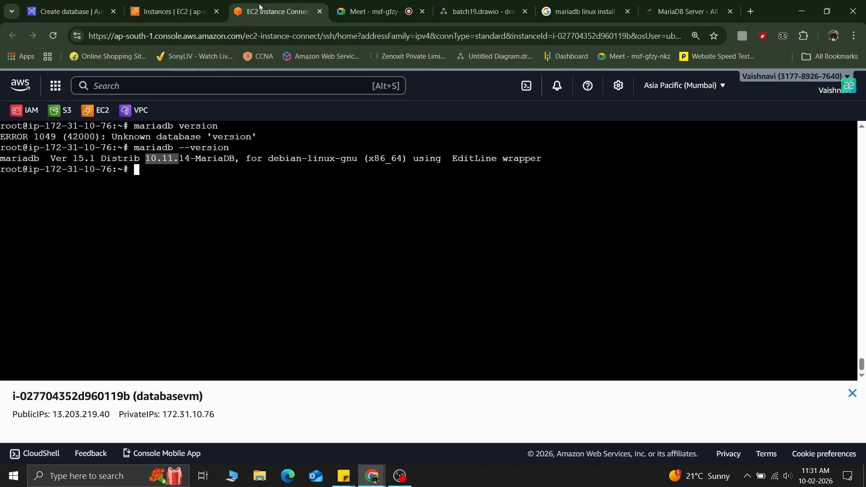
{"action": "left_click", "coordinate": [105, 19]}
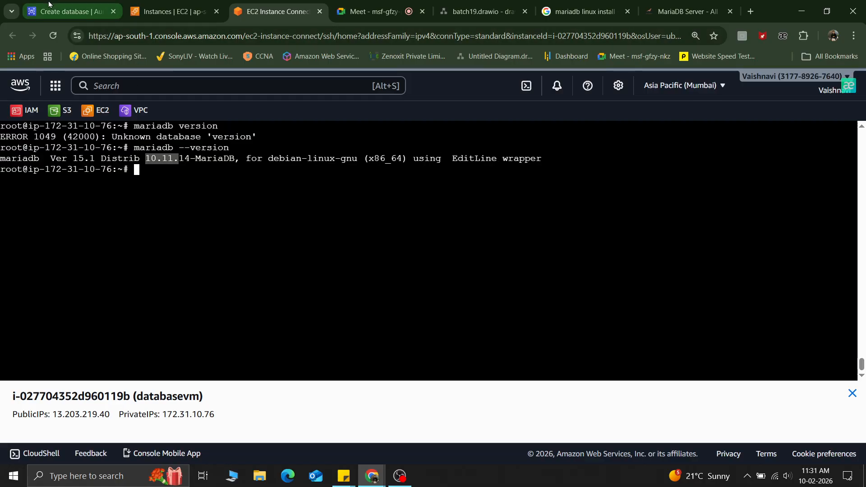
{"action": "left_click", "coordinate": [110, 346]}
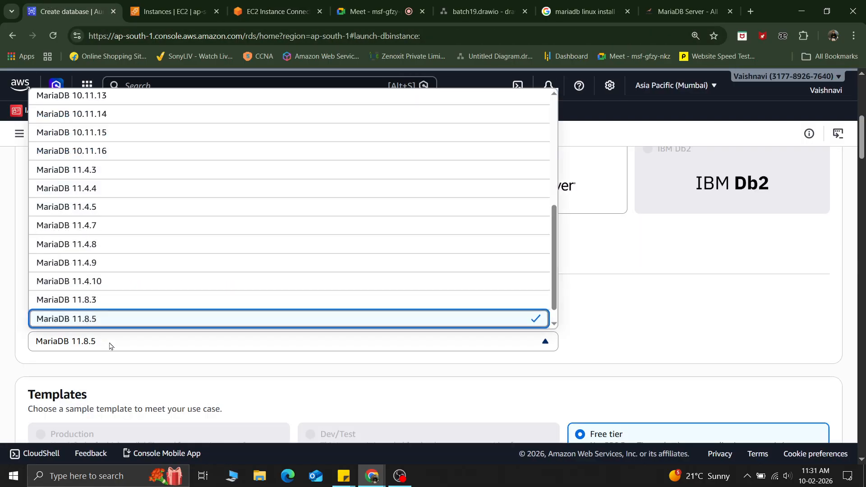
{"action": "left_click", "coordinate": [151, 116]}
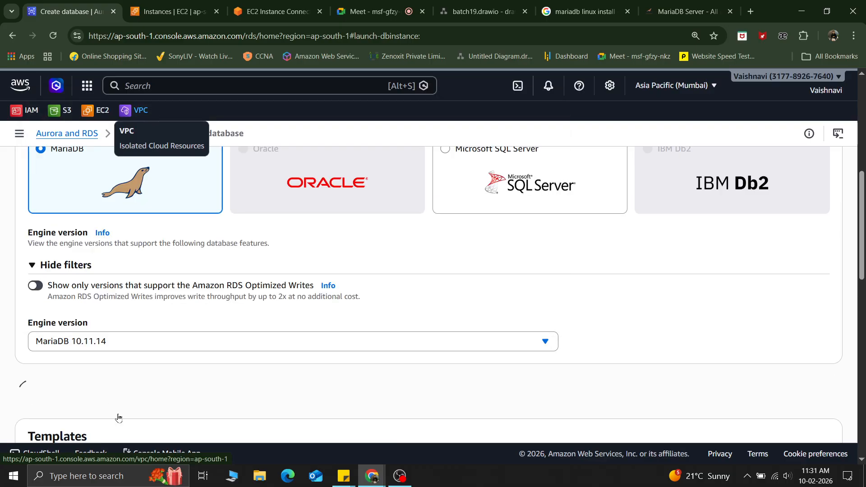
Step: Return to the instance terminal and run mysql version
{"action": "left_click", "coordinate": [273, 12]}
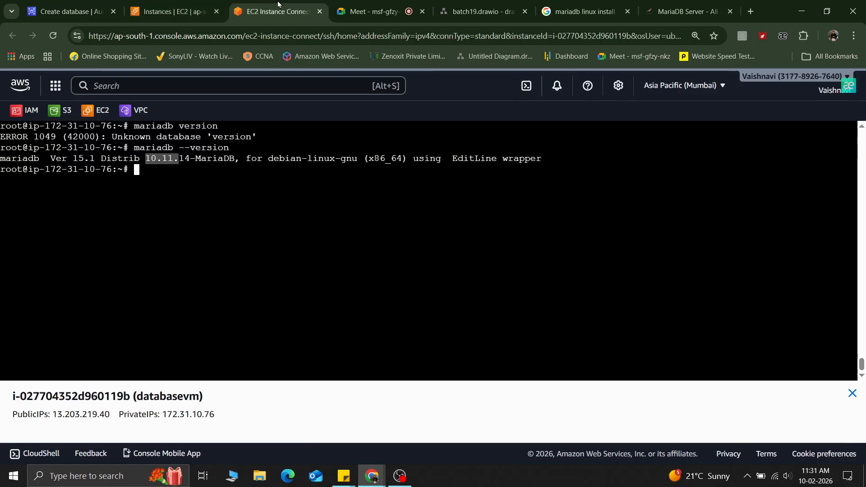
{"action": "left_click", "coordinate": [204, 188]}
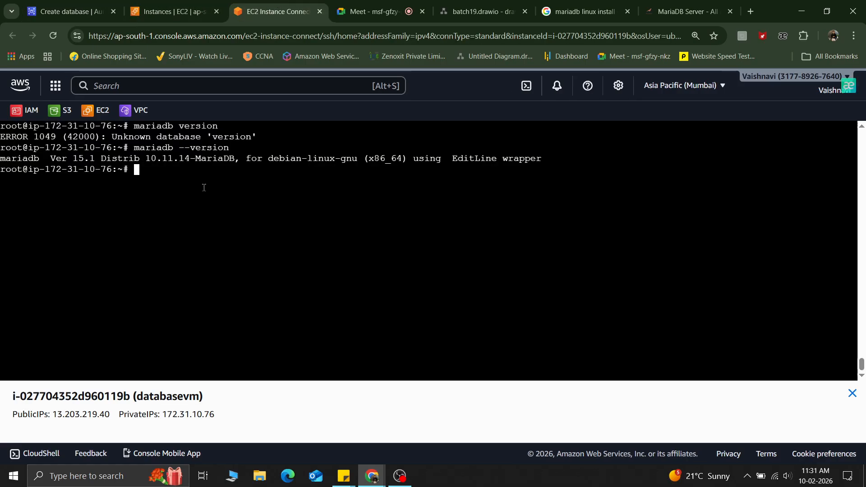
{"action": "type", "text": "mysql version"}
{"action": "key", "text": "Return"}
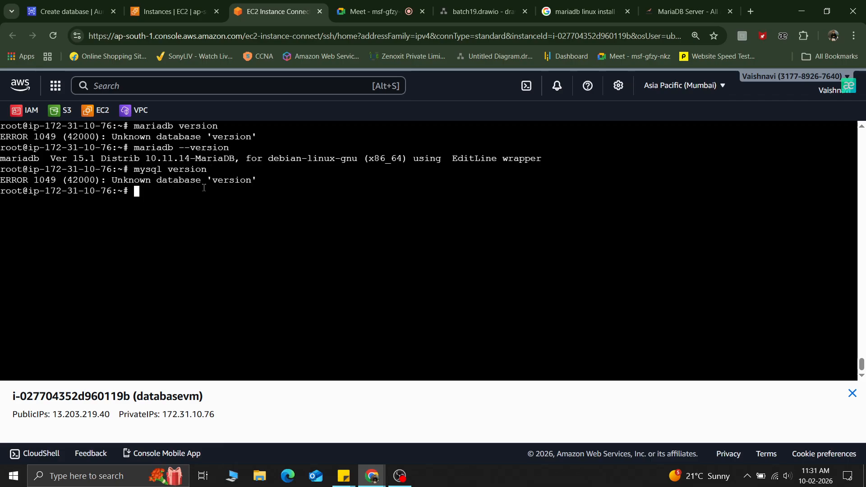
Step: Check the client version by rerunning the command as mysql --version
{"action": "key", "text": "Up"}
{"action": "key", "text": "Left"}
{"action": "key", "text": "Left"}
{"action": "key", "text": "Left"}
{"action": "key", "text": "Left"}
{"action": "key", "text": "Left"}
{"action": "key", "text": "Left"}
{"action": "key", "text": "Left"}
{"action": "type", "text": "--"}
{"action": "key", "text": "Return"}
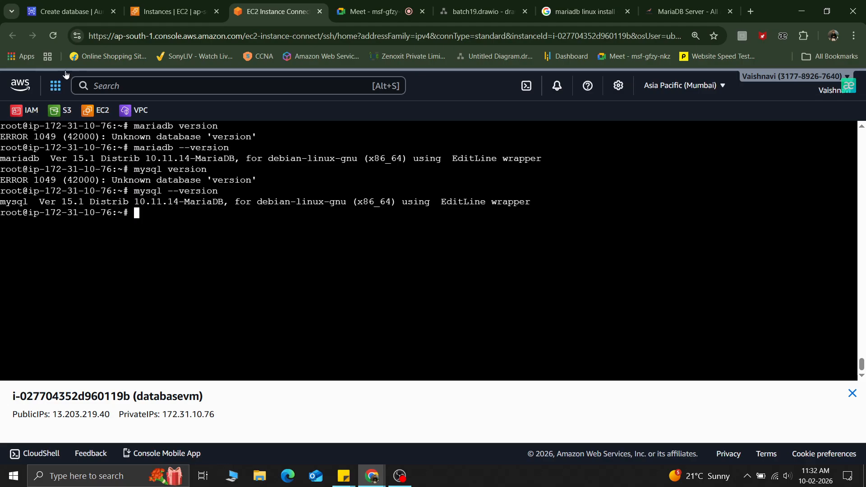
Step: Review the engine version and template sections of the create database form
{"action": "left_click", "coordinate": [88, 4]}
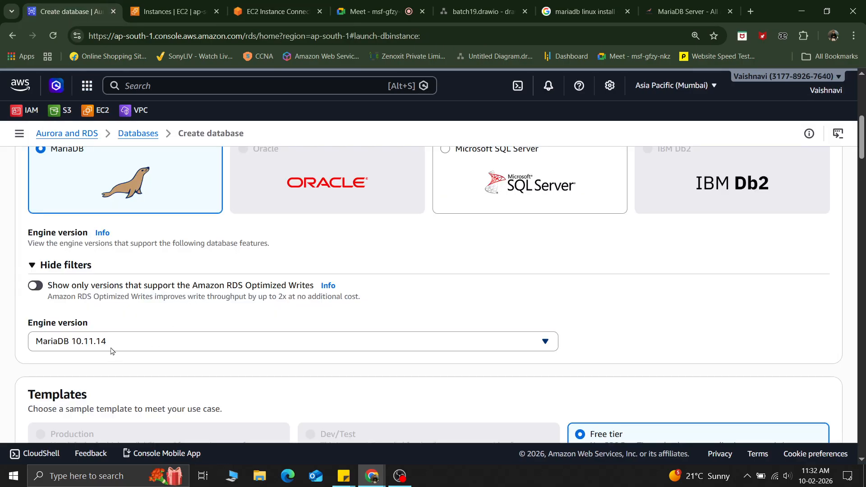
{"action": "scroll", "coordinate": [112, 352], "scroll_direction": "down", "scroll_amount": 3}
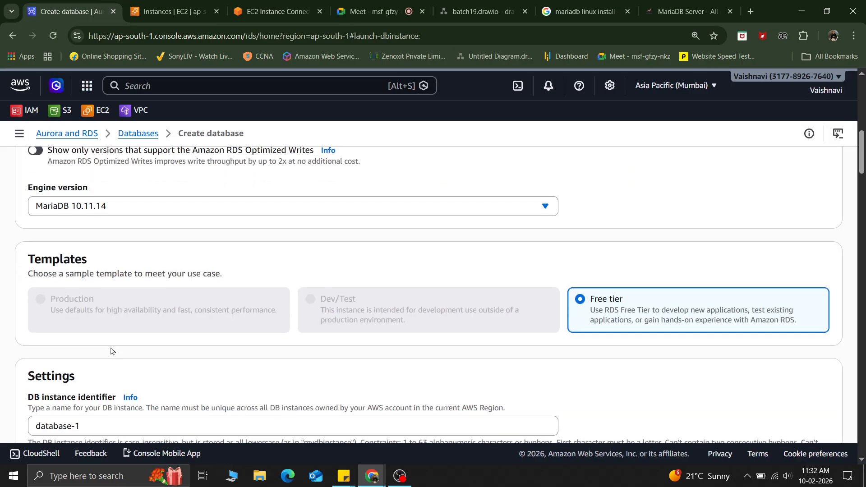
{"action": "scroll", "coordinate": [15, 344], "scroll_direction": "up", "scroll_amount": 3}
{"action": "scroll", "coordinate": [15, 344], "scroll_direction": "down", "scroll_amount": 1}
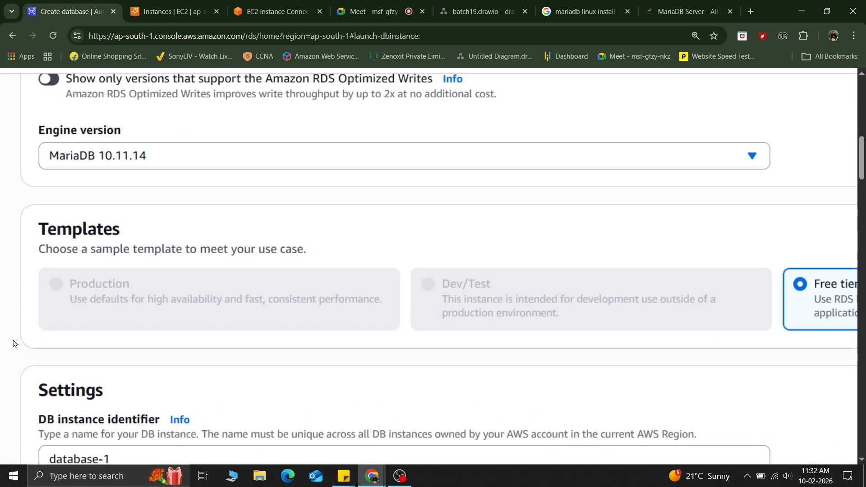
{"action": "scroll", "coordinate": [15, 344], "scroll_direction": "down", "scroll_amount": 1}
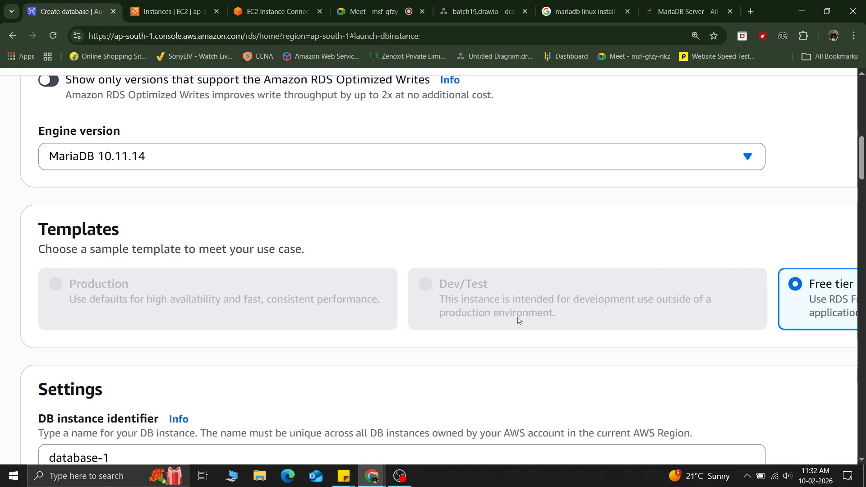
{"action": "key", "text": "ctrl+minus"}
{"action": "key", "text": "ctrl+minus"}
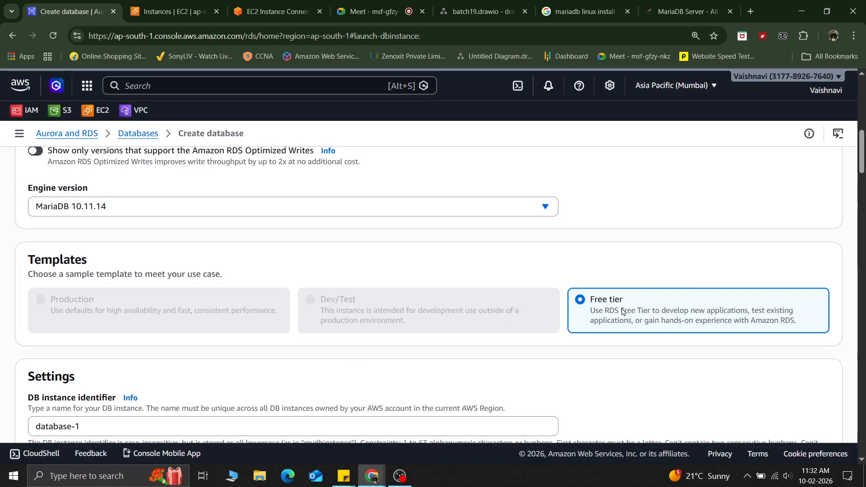
{"action": "scroll", "coordinate": [623, 312], "scroll_direction": "up", "scroll_amount": 3}
{"action": "scroll", "coordinate": [624, 312], "scroll_direction": "down", "scroll_amount": 3}
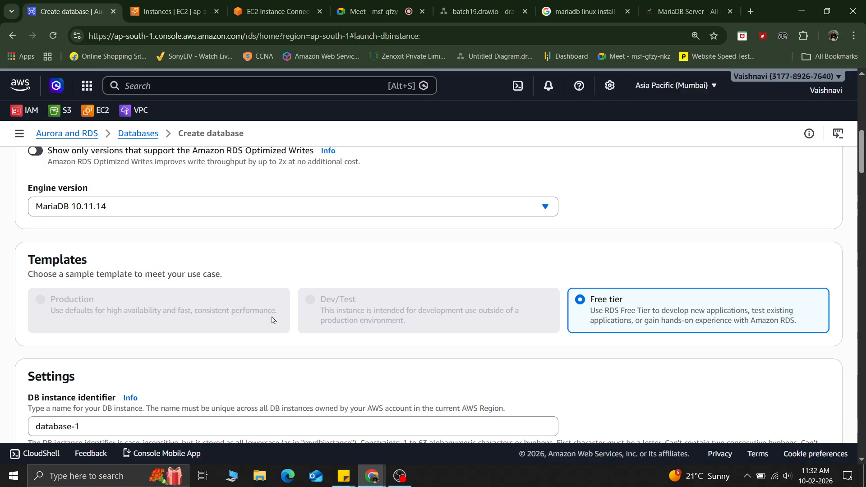
{"action": "scroll", "coordinate": [272, 321], "scroll_direction": "down", "scroll_amount": 1}
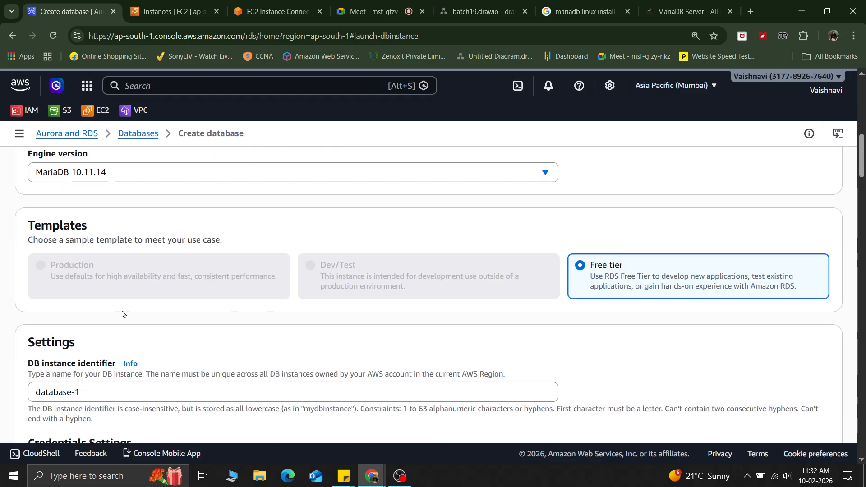
{"action": "scroll", "coordinate": [319, 305], "scroll_direction": "down", "scroll_amount": 1}
{"action": "scroll", "coordinate": [319, 305], "scroll_direction": "up", "scroll_amount": 10}
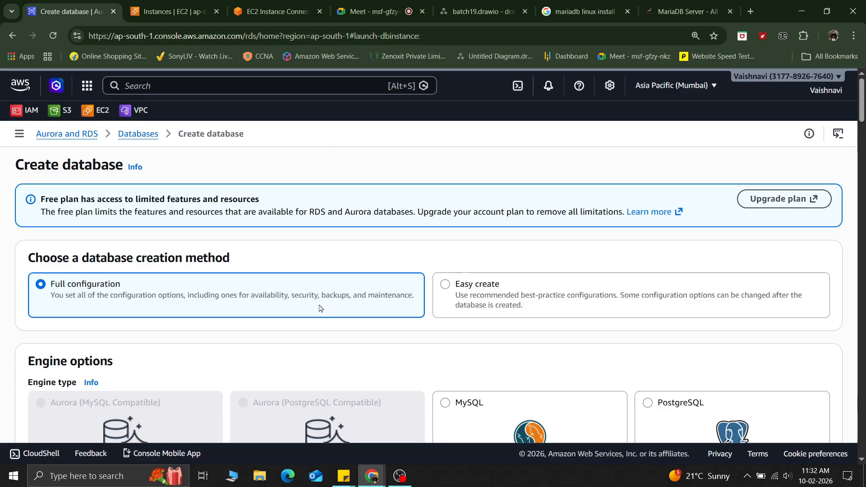
Step: Highlight the free plan limitations notice at the top of the form
{"action": "left_click_drag", "start_coordinate": [40, 198], "coordinate": [269, 204]}
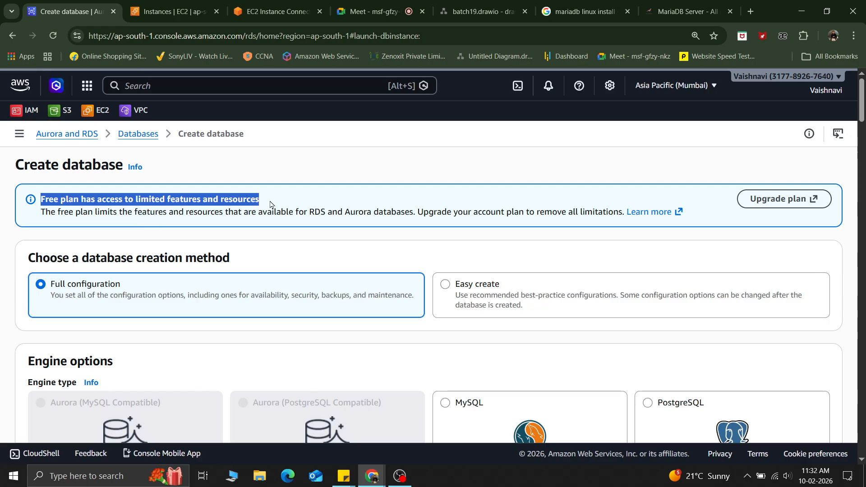
{"action": "scroll", "coordinate": [270, 204], "scroll_direction": "down", "scroll_amount": 9}
{"action": "scroll", "coordinate": [270, 205], "scroll_direction": "up", "scroll_amount": 6}
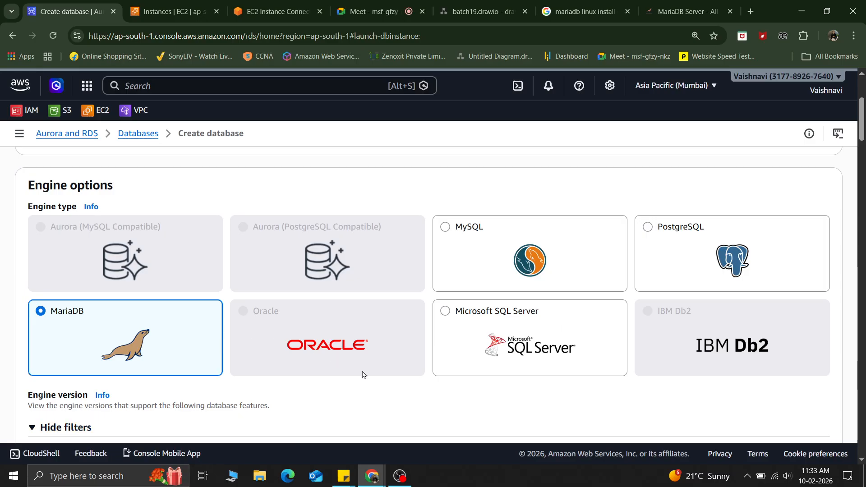
Step: Highlight the default DB instance identifier and master username values in the settings
{"action": "scroll", "coordinate": [364, 375], "scroll_direction": "down", "scroll_amount": 15}
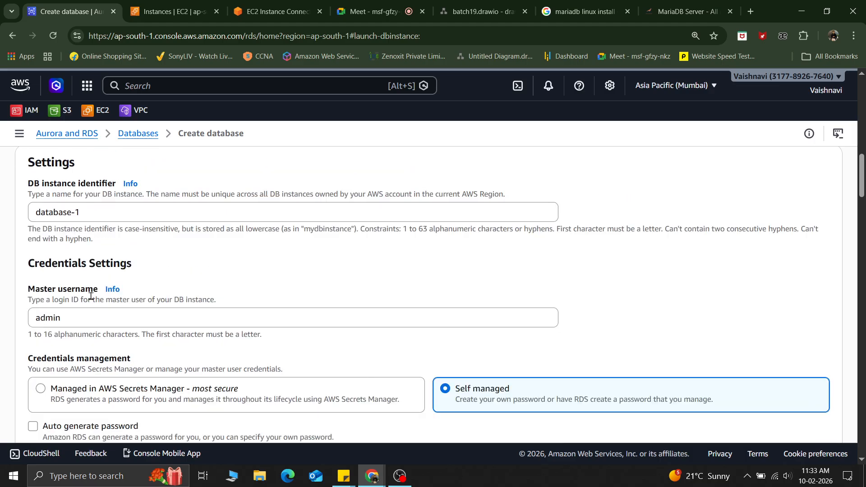
{"action": "triple_click", "coordinate": [99, 208]}
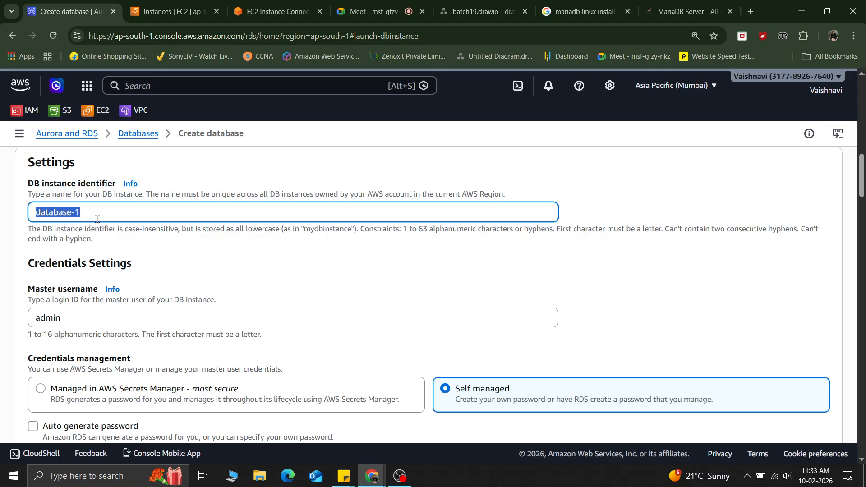
{"action": "scroll", "coordinate": [97, 219], "scroll_direction": "down", "scroll_amount": 2}
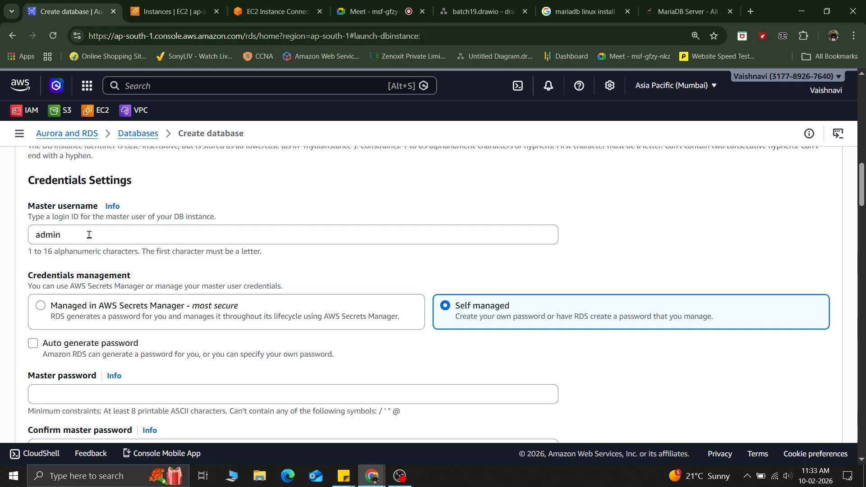
{"action": "left_click_drag", "start_coordinate": [78, 236], "coordinate": [8, 240]}
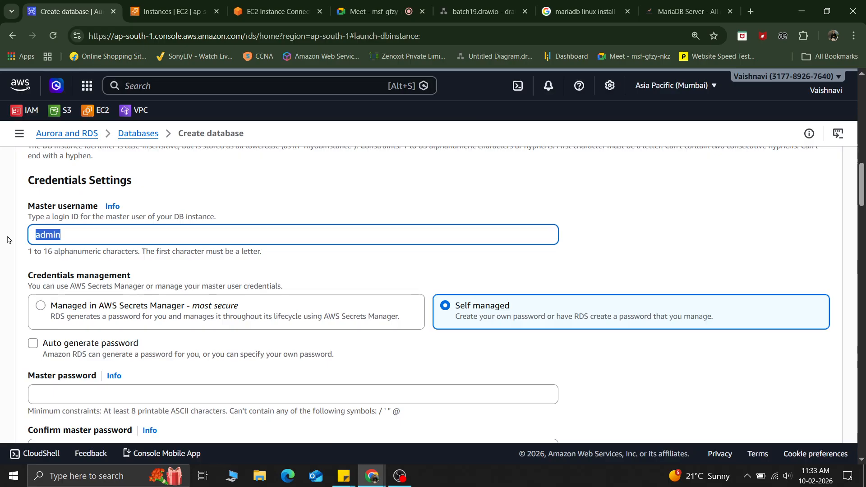
Step: Switch credentials management to Managed in AWS Secrets Manager and back to Self managed
{"action": "scroll", "coordinate": [8, 240], "scroll_direction": "down", "scroll_amount": 2}
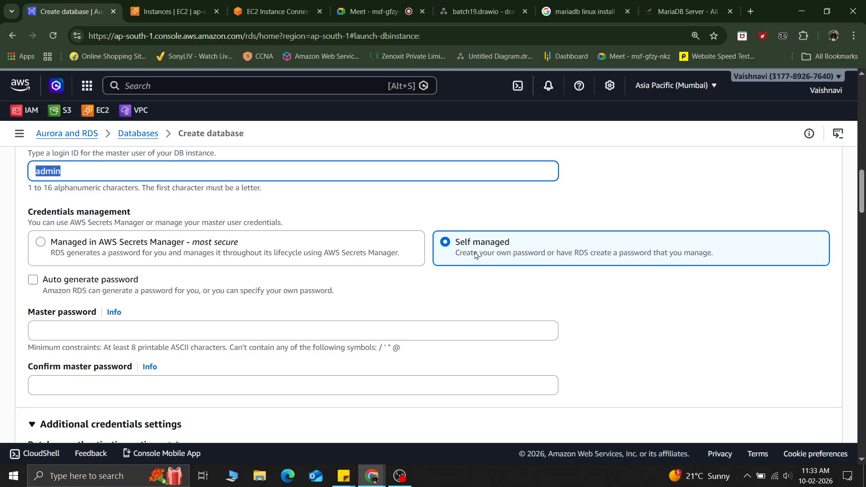
{"action": "left_click", "coordinate": [211, 244]}
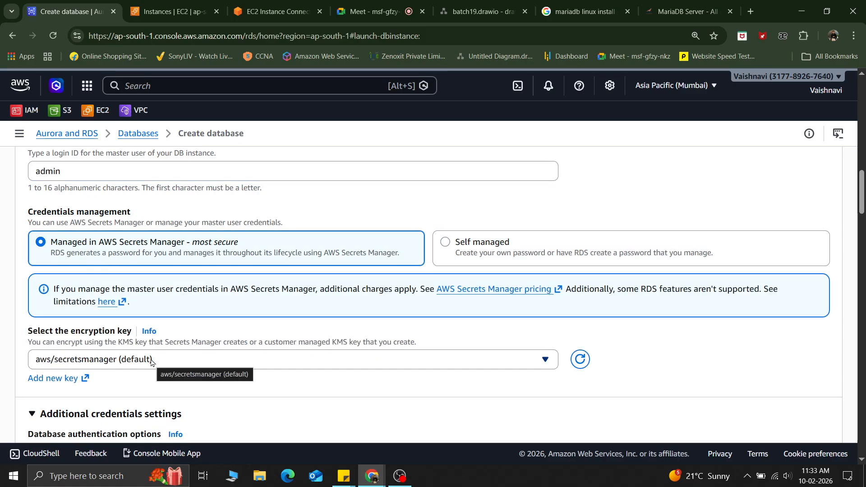
{"action": "left_click", "coordinate": [477, 251]}
Step: Search the console for secrets and open Secrets Manager in a new browser tab
{"action": "left_click", "coordinate": [171, 86]}
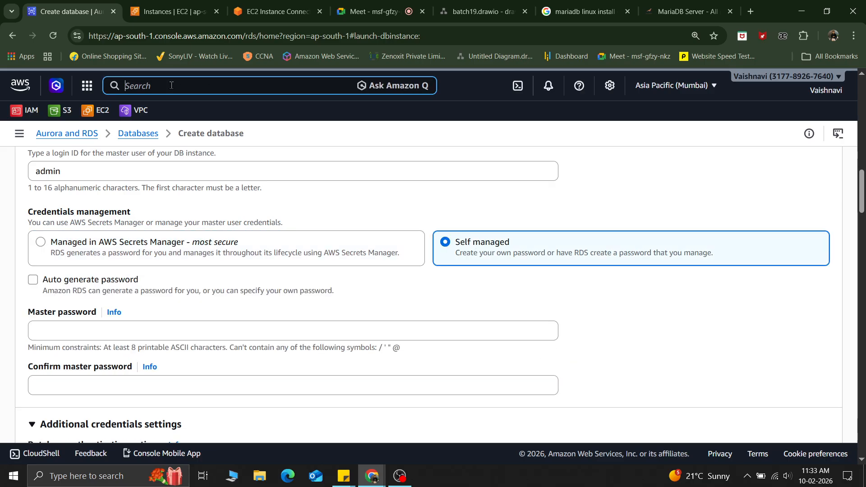
{"action": "type", "text": "secrets"}
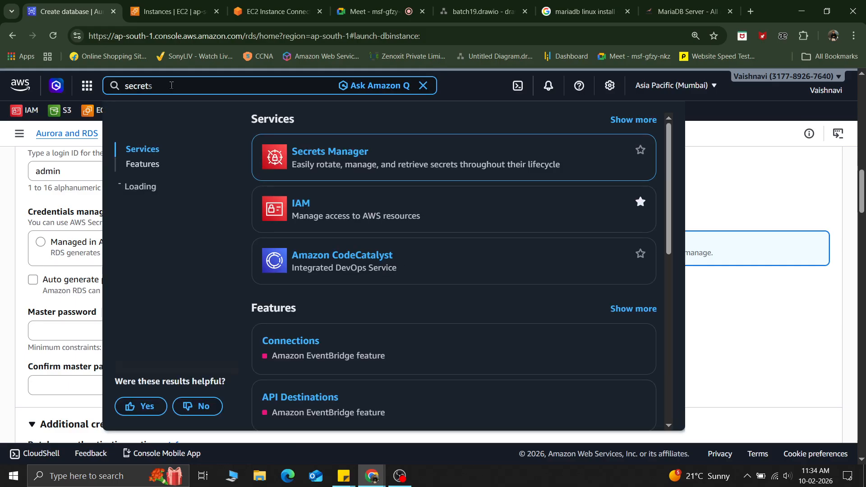
{"action": "right_click", "coordinate": [347, 156]}
{"action": "left_click", "coordinate": [397, 171]}
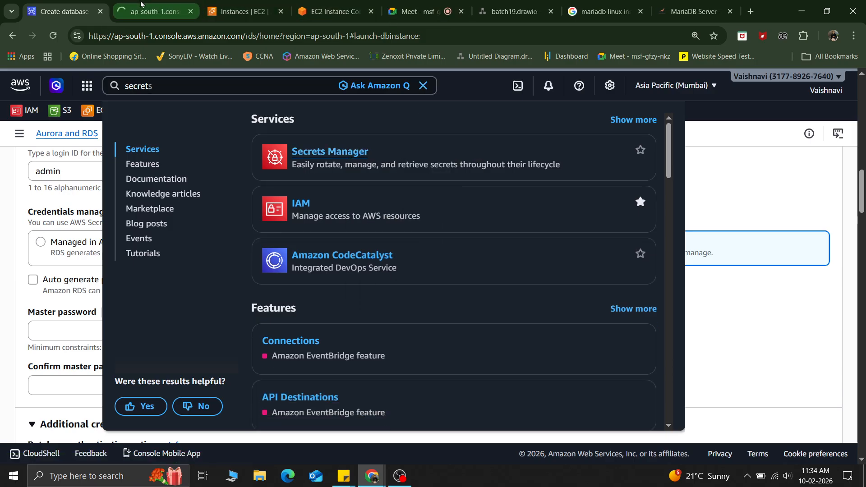
{"action": "left_click", "coordinate": [154, 11]}
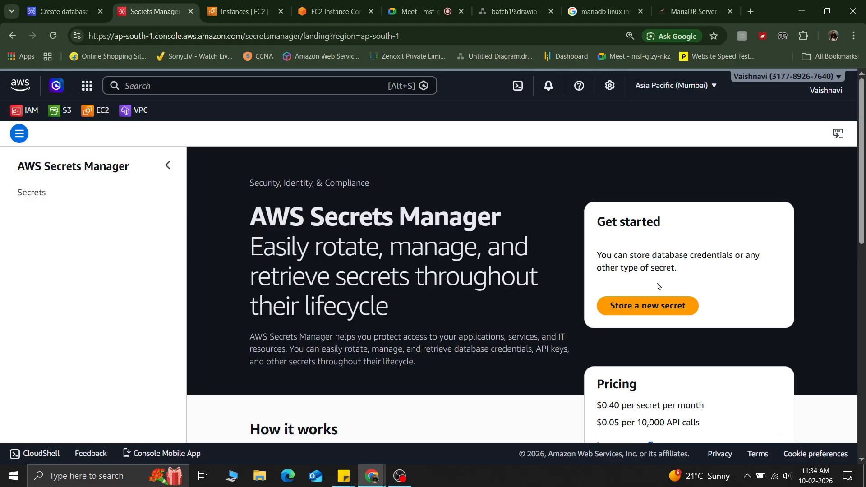
Step: Start storing a new secret and review its secret type, credentials, encryption key and database sections
{"action": "left_click", "coordinate": [649, 306]}
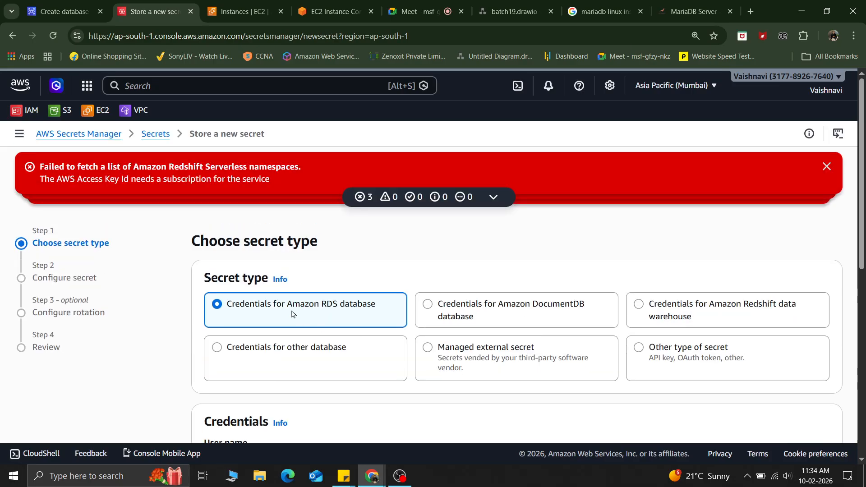
{"action": "scroll", "coordinate": [345, 316], "scroll_direction": "up", "scroll_amount": 4}
{"action": "scroll", "coordinate": [344, 317], "scroll_direction": "down", "scroll_amount": 3}
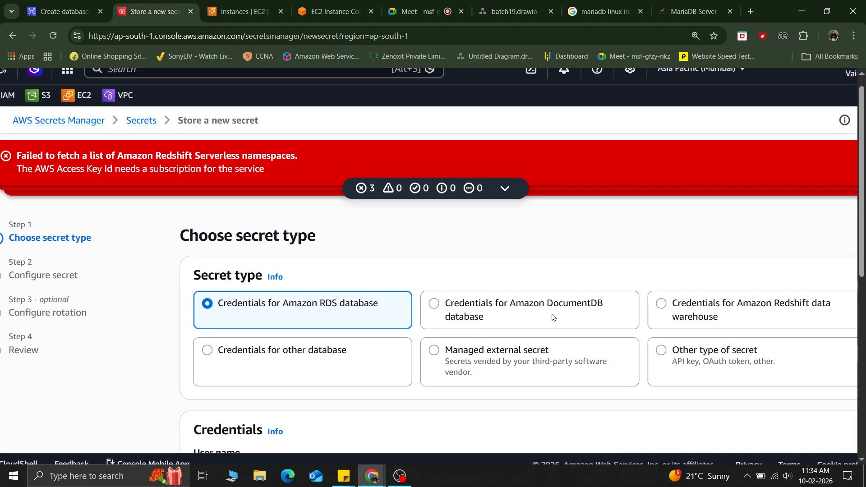
{"action": "scroll", "coordinate": [561, 315], "scroll_direction": "up", "scroll_amount": 1}
{"action": "scroll", "coordinate": [563, 315], "scroll_direction": "down", "scroll_amount": 2}
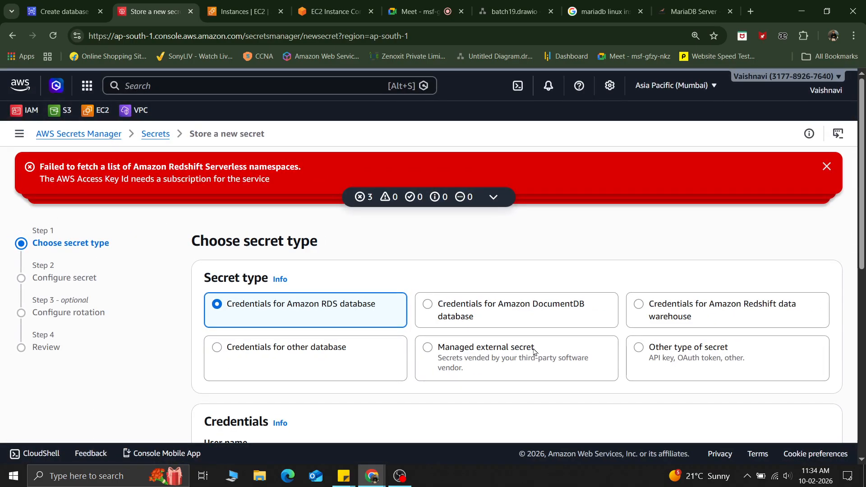
{"action": "scroll", "coordinate": [535, 352], "scroll_direction": "up", "scroll_amount": 3}
{"action": "scroll", "coordinate": [532, 353], "scroll_direction": "down", "scroll_amount": 3}
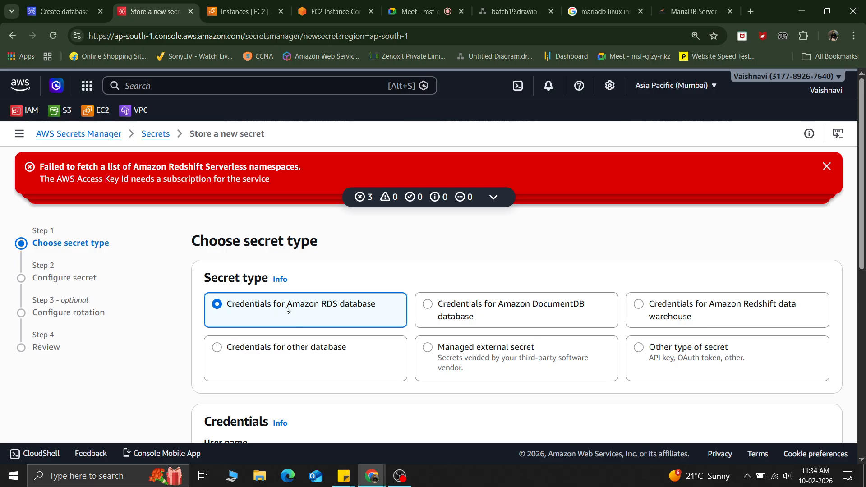
{"action": "scroll", "coordinate": [330, 306], "scroll_direction": "down", "scroll_amount": 5}
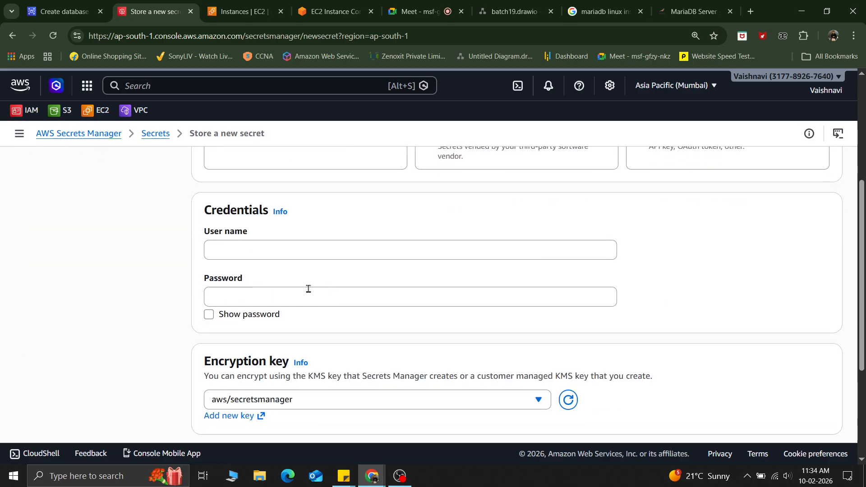
{"action": "left_click", "coordinate": [231, 250]}
{"action": "left_click", "coordinate": [219, 294]}
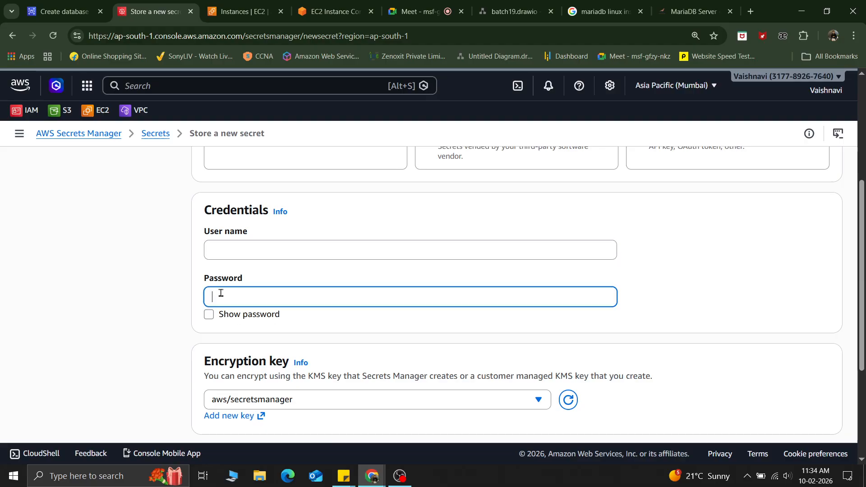
{"action": "scroll", "coordinate": [218, 294], "scroll_direction": "down", "scroll_amount": 4}
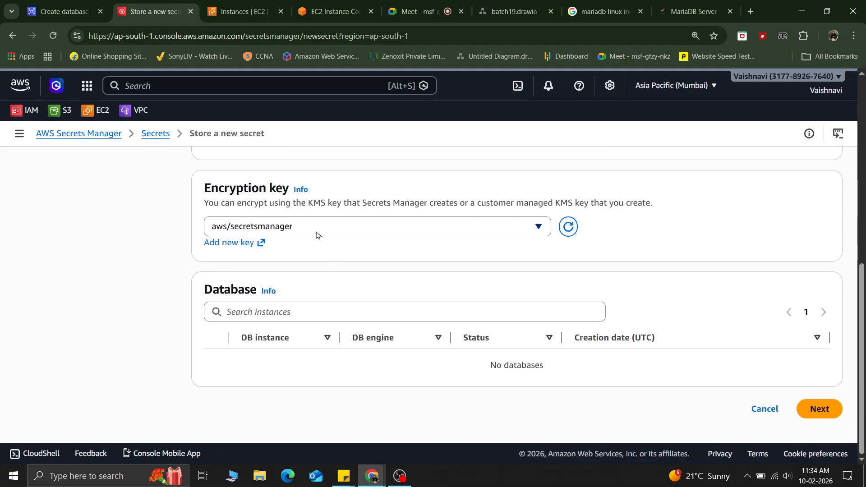
{"action": "scroll", "coordinate": [339, 277], "scroll_direction": "up", "scroll_amount": 5}
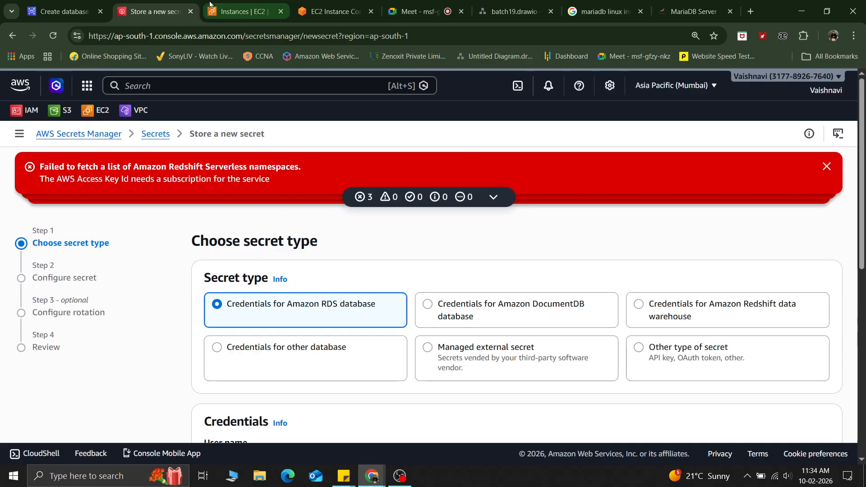
Step: Return to the create database form, compare both credentials management options again, and close the Secrets Manager tab
{"action": "left_click", "coordinate": [99, 4]}
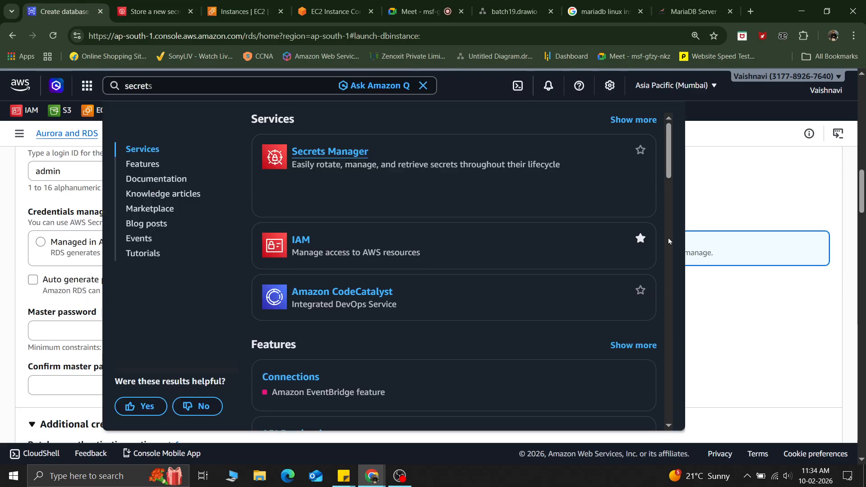
{"action": "left_click", "coordinate": [791, 187]}
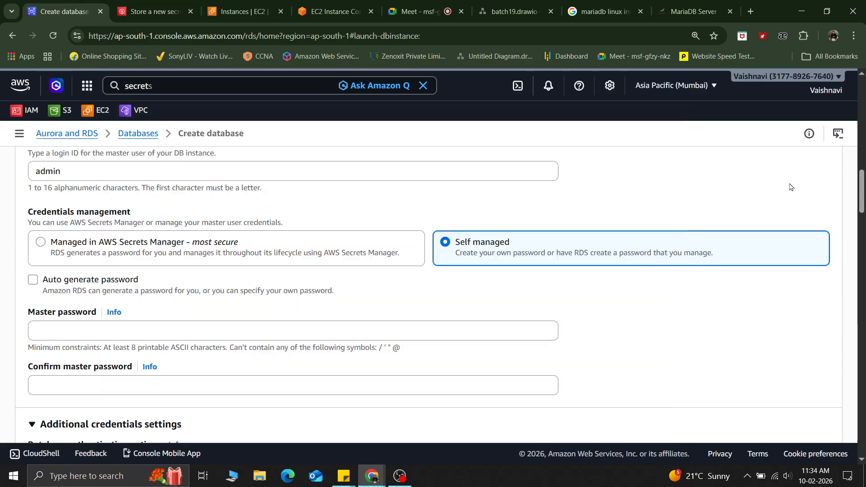
{"action": "left_click", "coordinate": [149, 255]}
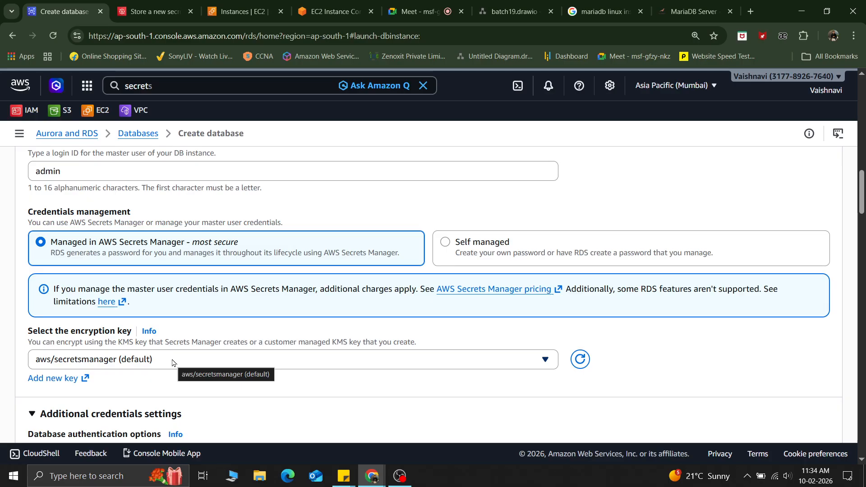
{"action": "left_click", "coordinate": [458, 248]}
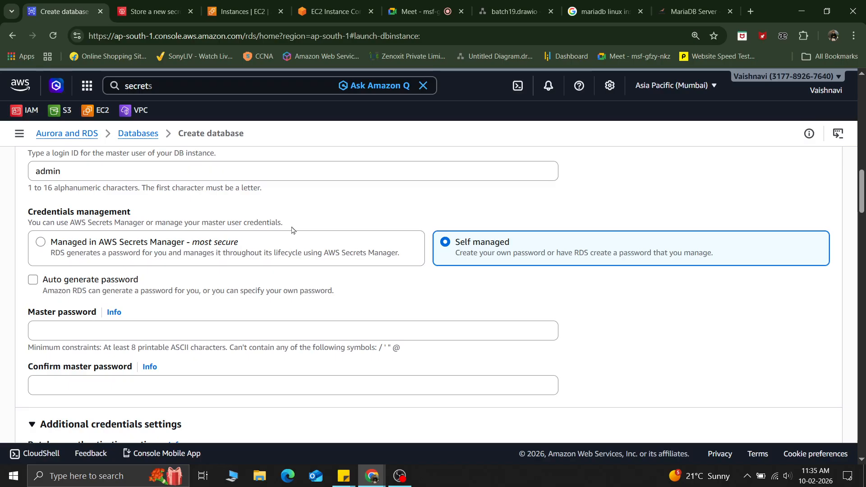
{"action": "left_click", "coordinate": [191, 12]}
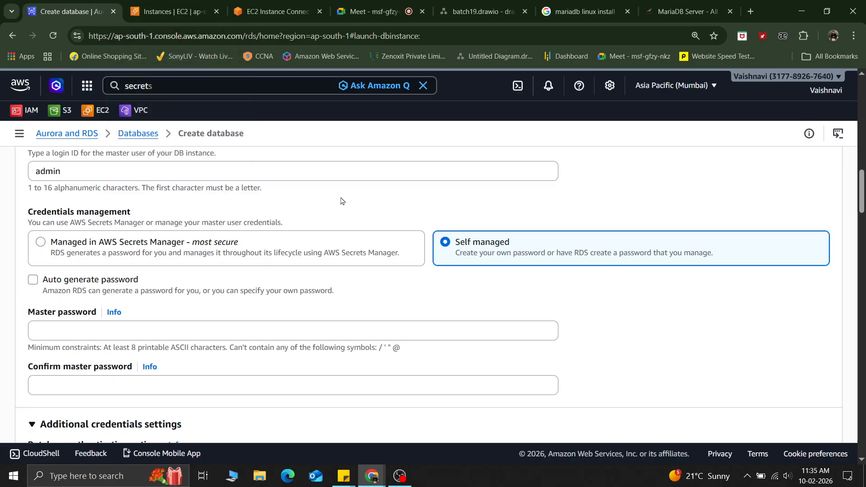
Step: Enter the master password and repeat it in the confirm master password field
{"action": "scroll", "coordinate": [341, 200], "scroll_direction": "down", "scroll_amount": 2}
{"action": "left_click", "coordinate": [67, 255]}
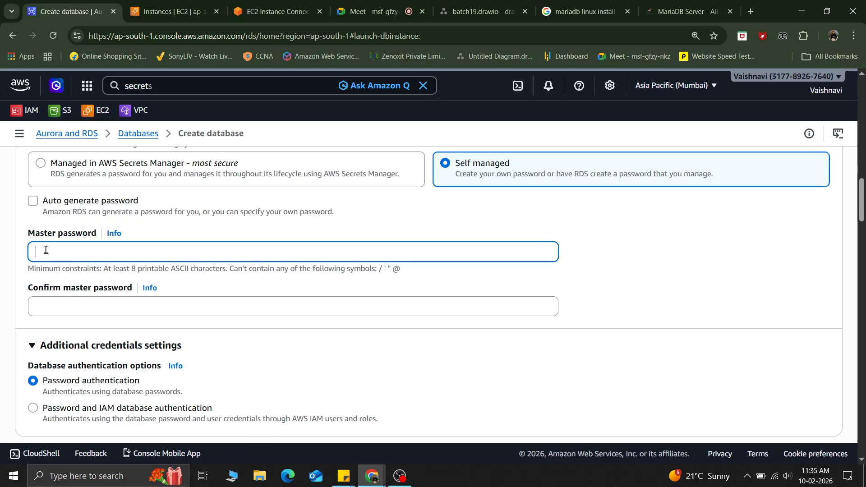
{"action": "type", "text": "••••••••"}
{"action": "key", "text": "Tab"}
{"action": "key", "text": "Tab"}
{"action": "type", "text": "••••••••"}
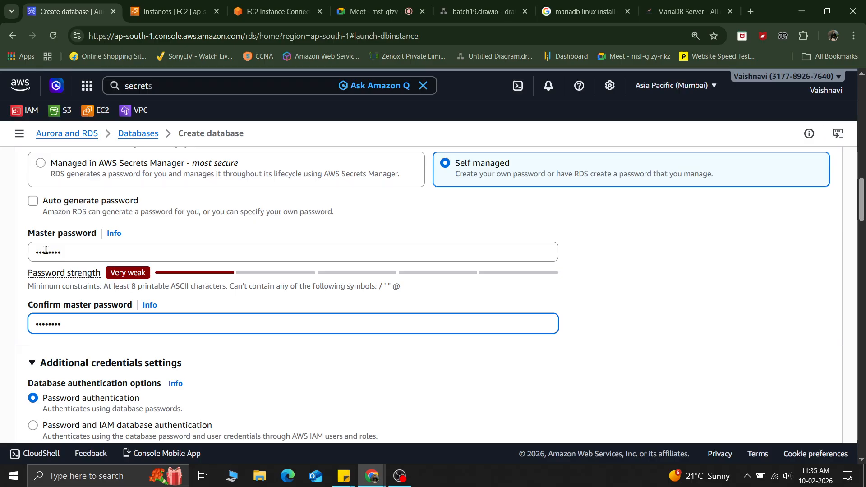
{"action": "left_click", "coordinate": [287, 383]}
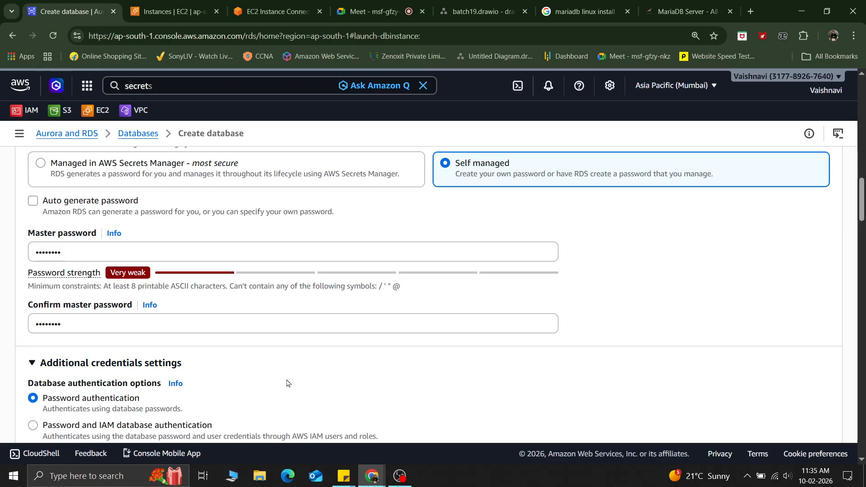
Step: Review the additional credentials settings and the instance configuration section of the form
{"action": "scroll", "coordinate": [287, 383], "scroll_direction": "down", "scroll_amount": 1}
{"action": "scroll", "coordinate": [286, 383], "scroll_direction": "down", "scroll_amount": 2}
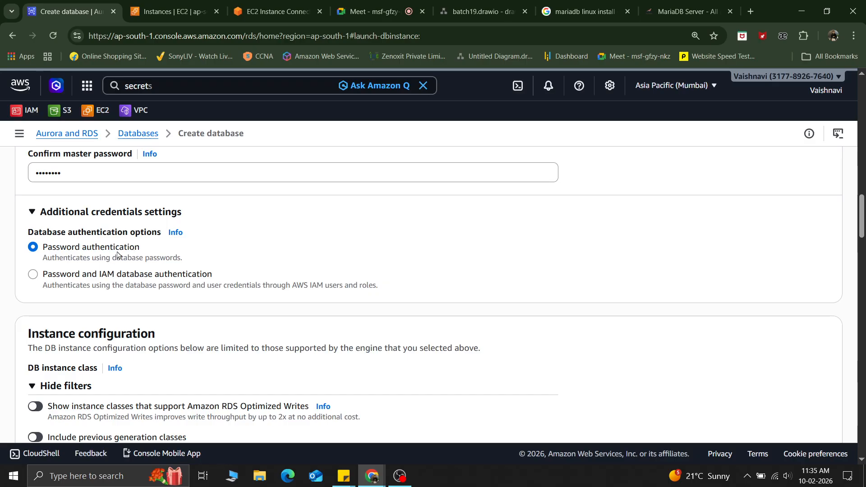
{"action": "scroll", "coordinate": [104, 245], "scroll_direction": "up", "scroll_amount": 1}
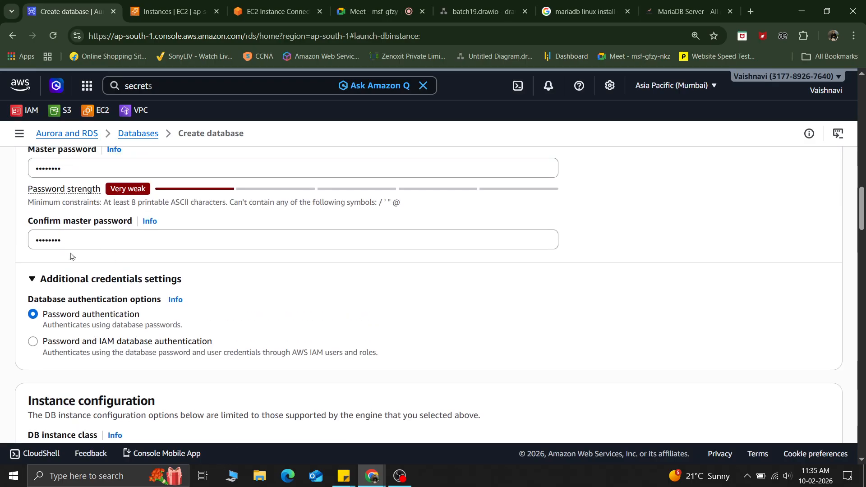
{"action": "scroll", "coordinate": [71, 257], "scroll_direction": "down", "scroll_amount": 1}
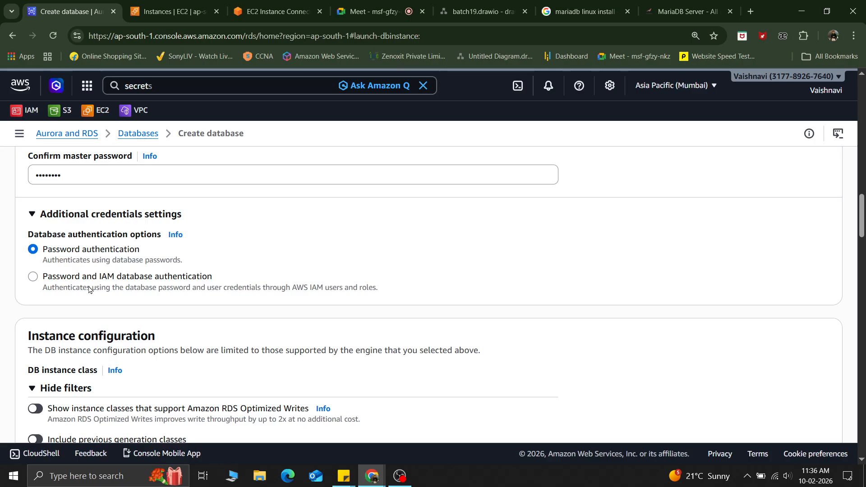
{"action": "scroll", "coordinate": [89, 289], "scroll_direction": "down", "scroll_amount": 2}
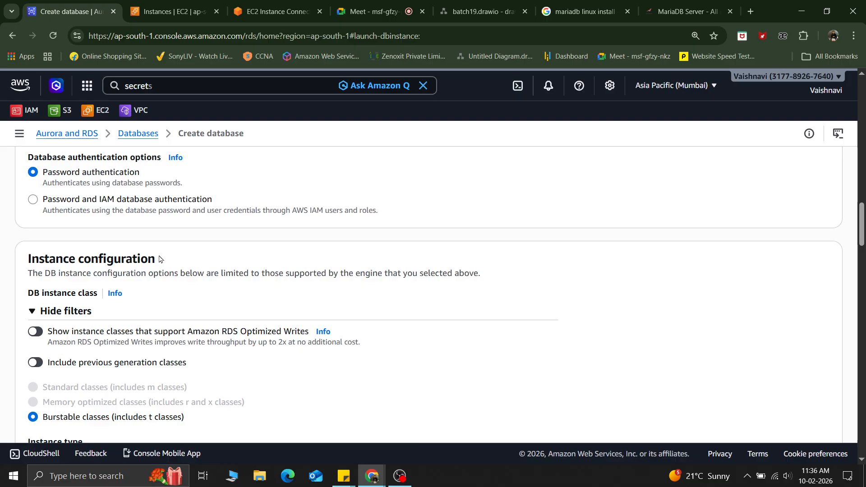
{"action": "scroll", "coordinate": [159, 259], "scroll_direction": "down", "scroll_amount": 1}
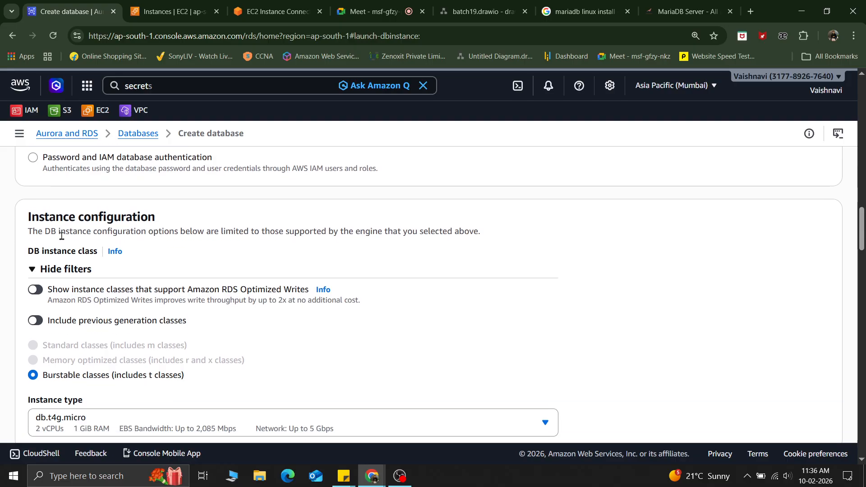
{"action": "scroll", "coordinate": [207, 254], "scroll_direction": "down", "scroll_amount": 2}
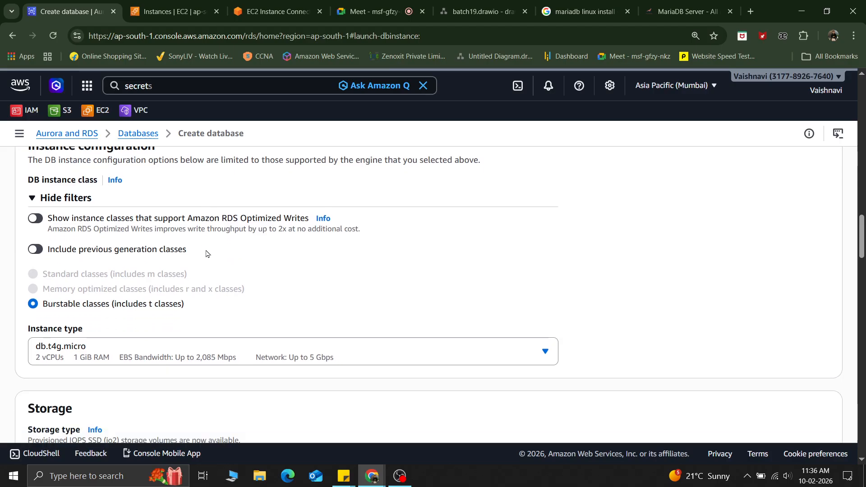
{"action": "scroll", "coordinate": [206, 253], "scroll_direction": "up", "scroll_amount": 1}
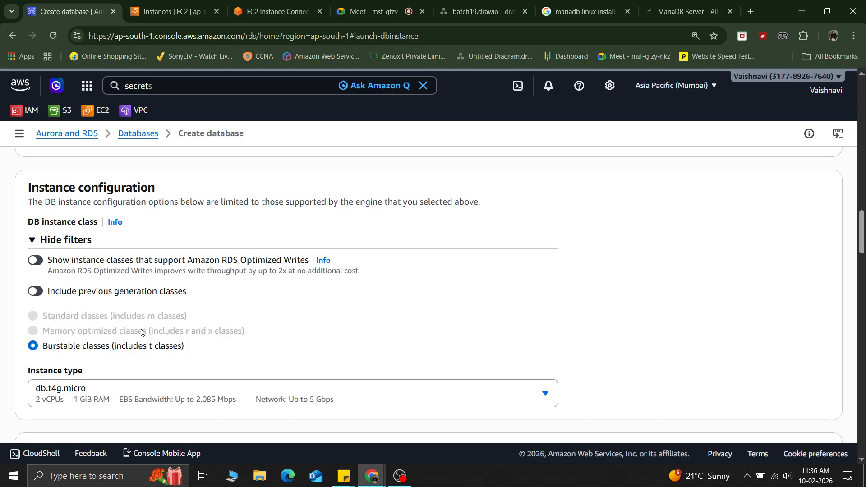
{"action": "scroll", "coordinate": [141, 333], "scroll_direction": "down", "scroll_amount": 1}
{"action": "scroll", "coordinate": [142, 333], "scroll_direction": "down", "scroll_amount": 1}
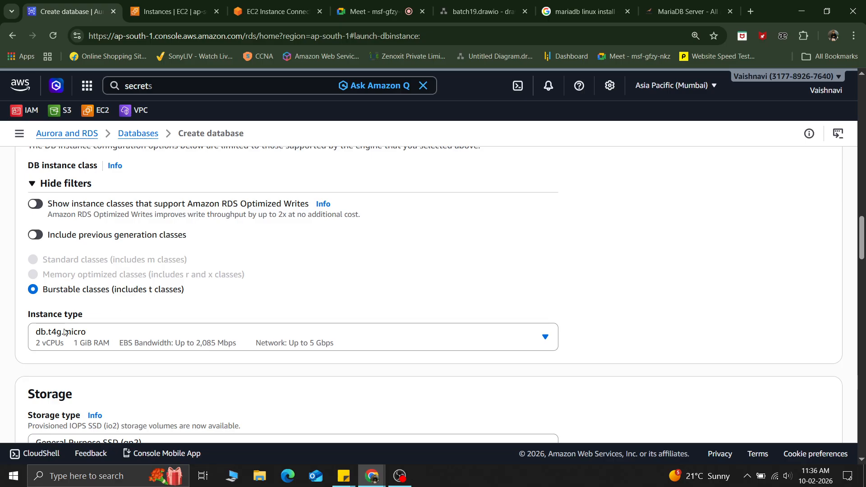
Step: Open the instance type list and review the available db.t3 and db.t4g instance classes
{"action": "left_click", "coordinate": [51, 334]}
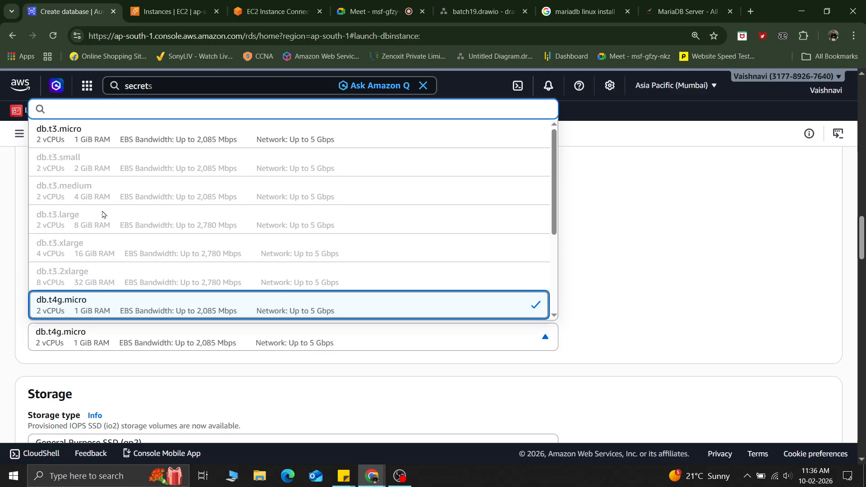
{"action": "scroll", "coordinate": [141, 253], "scroll_direction": "down", "scroll_amount": 3}
{"action": "scroll", "coordinate": [140, 252], "scroll_direction": "up", "scroll_amount": 3}
{"action": "left_click", "coordinate": [679, 248]}
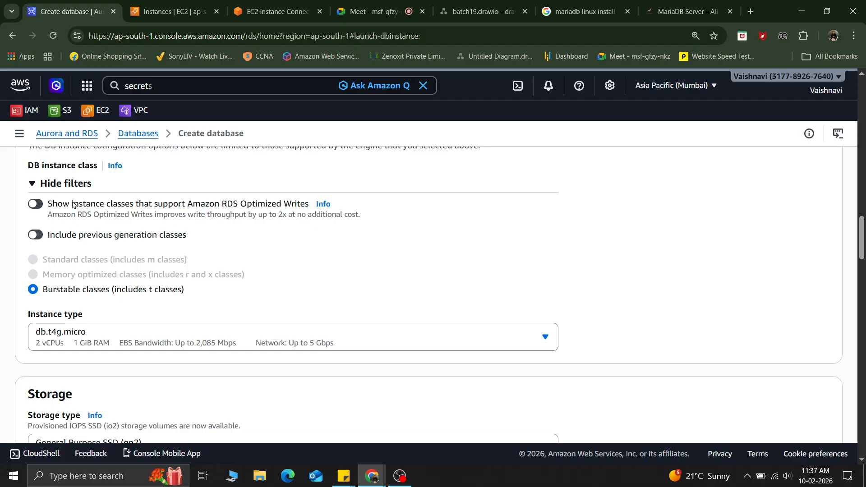
Step: Toggle the RDS Optimized Writes filter on and off, then enable including previous generation classes
{"action": "left_click", "coordinate": [38, 205]}
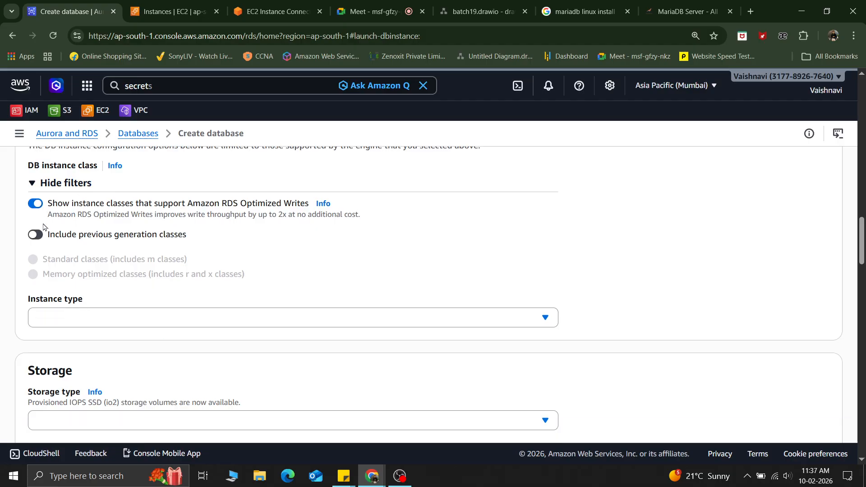
{"action": "left_click", "coordinate": [79, 323]}
{"action": "left_click", "coordinate": [82, 323]}
{"action": "left_click", "coordinate": [38, 206]}
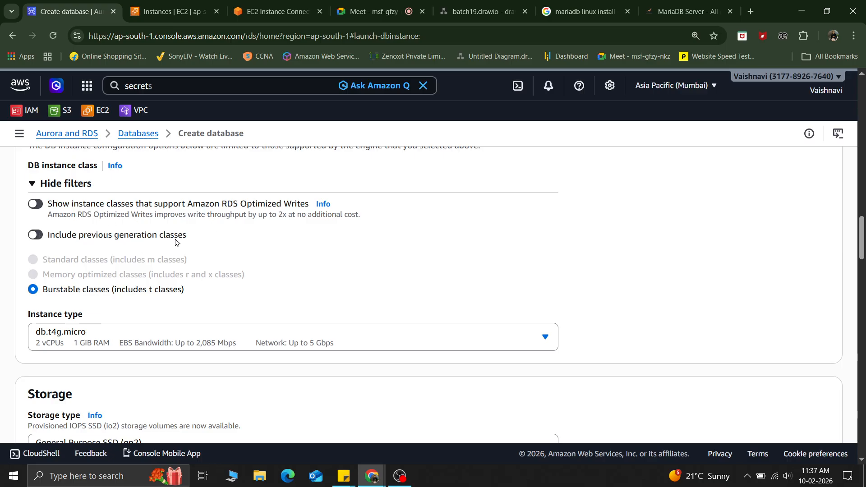
{"action": "left_click", "coordinate": [36, 235]}
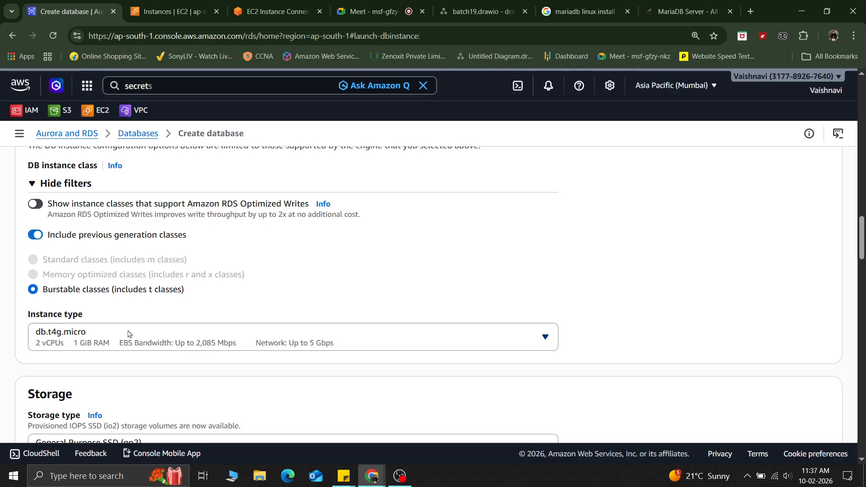
Step: Open and close the instance type list, keeping db.t4g.micro, then turn off including previous generation classes
{"action": "left_click", "coordinate": [128, 334]}
{"action": "scroll", "coordinate": [160, 252], "scroll_direction": "down", "scroll_amount": 2}
{"action": "scroll", "coordinate": [161, 252], "scroll_direction": "down", "scroll_amount": 5}
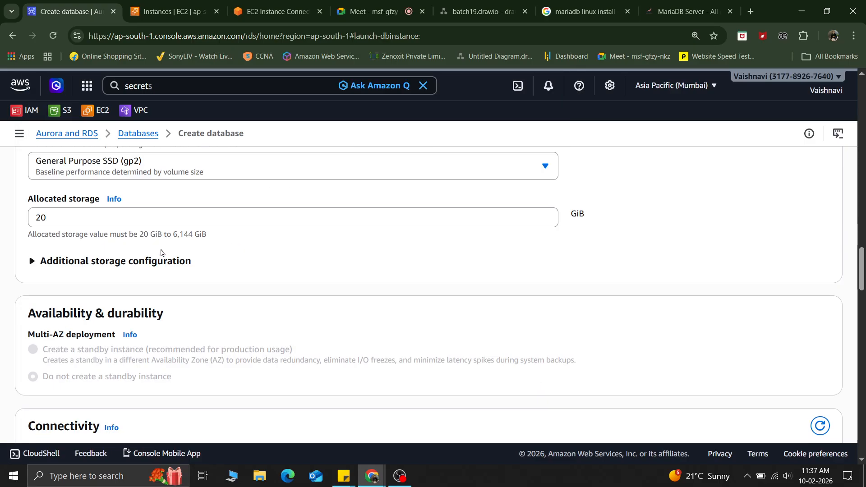
{"action": "scroll", "coordinate": [163, 253], "scroll_direction": "up", "scroll_amount": 6}
{"action": "scroll", "coordinate": [677, 294], "scroll_direction": "up", "scroll_amount": 4}
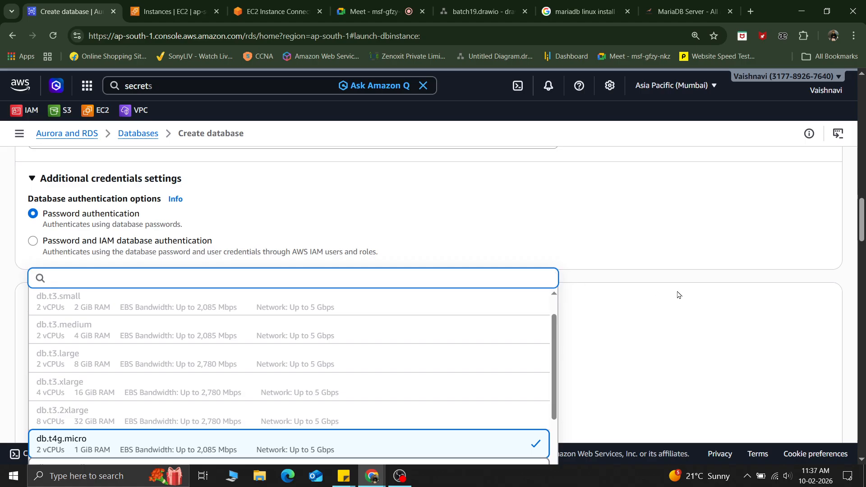
{"action": "left_click", "coordinate": [675, 294]}
{"action": "scroll", "coordinate": [141, 282], "scroll_direction": "down", "scroll_amount": 2}
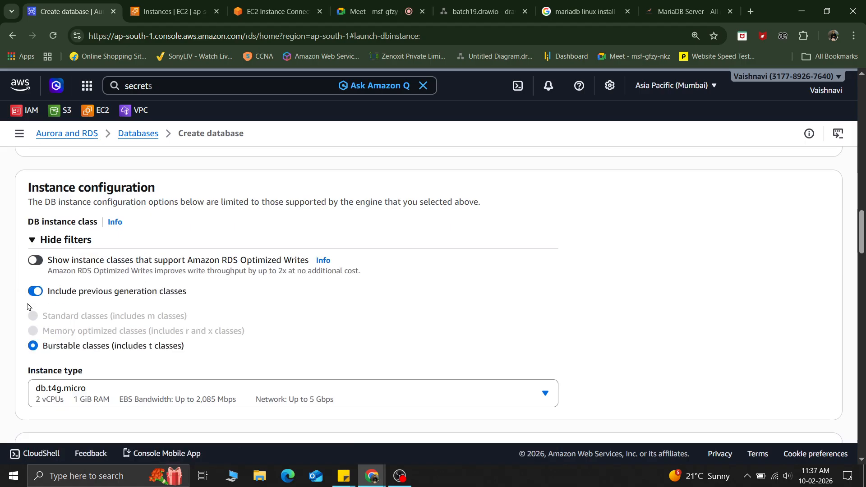
{"action": "left_click", "coordinate": [36, 291]}
Step: Review the storage section and open the storage type list, keeping General Purpose SSD (gp2)
{"action": "scroll", "coordinate": [130, 291], "scroll_direction": "down", "scroll_amount": 2}
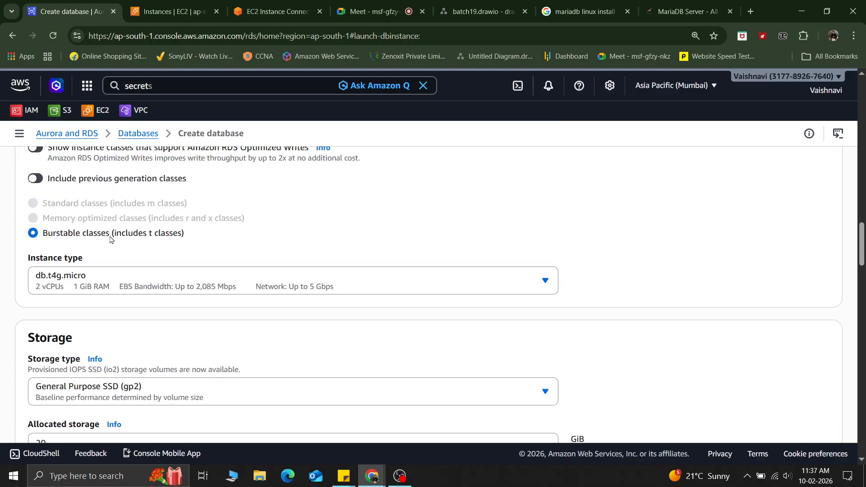
{"action": "scroll", "coordinate": [111, 240], "scroll_direction": "up", "scroll_amount": 5}
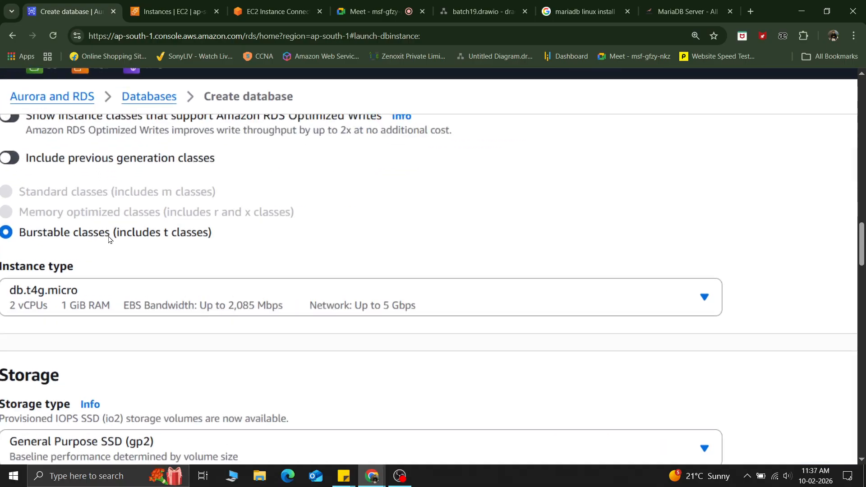
{"action": "scroll", "coordinate": [110, 240], "scroll_direction": "left", "scroll_amount": 2}
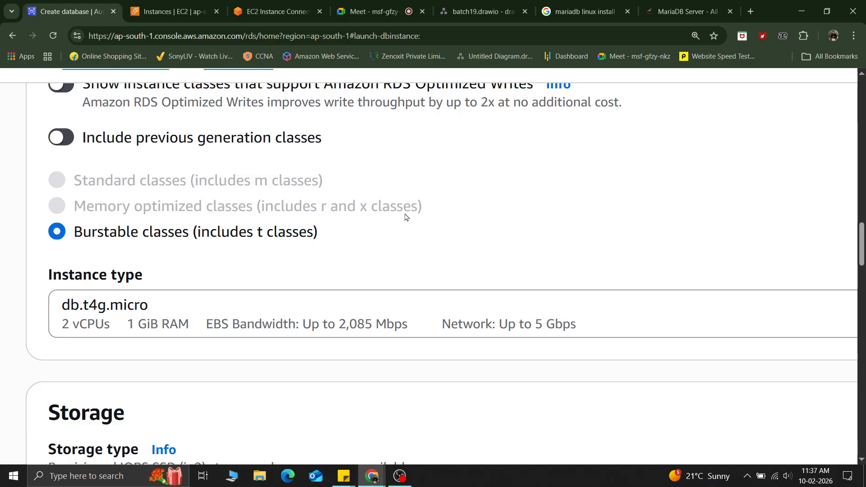
{"action": "scroll", "coordinate": [407, 217], "scroll_direction": "down", "scroll_amount": 5}
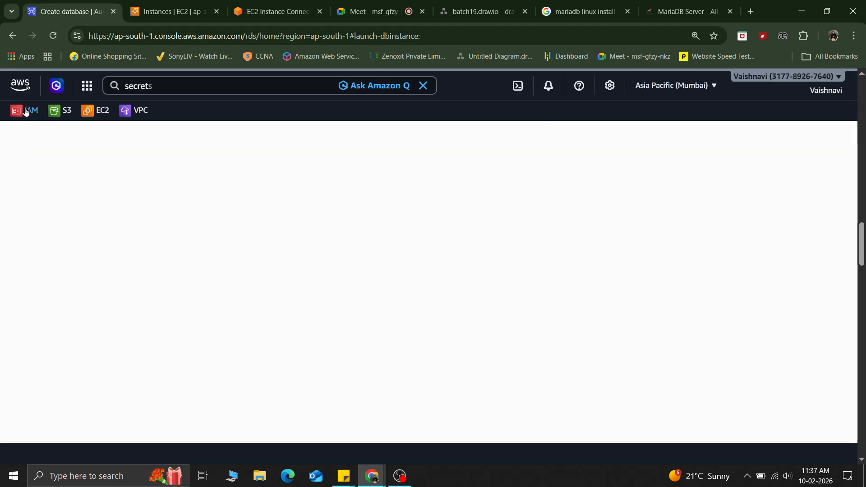
{"action": "scroll", "coordinate": [145, 277], "scroll_direction": "down", "scroll_amount": 1}
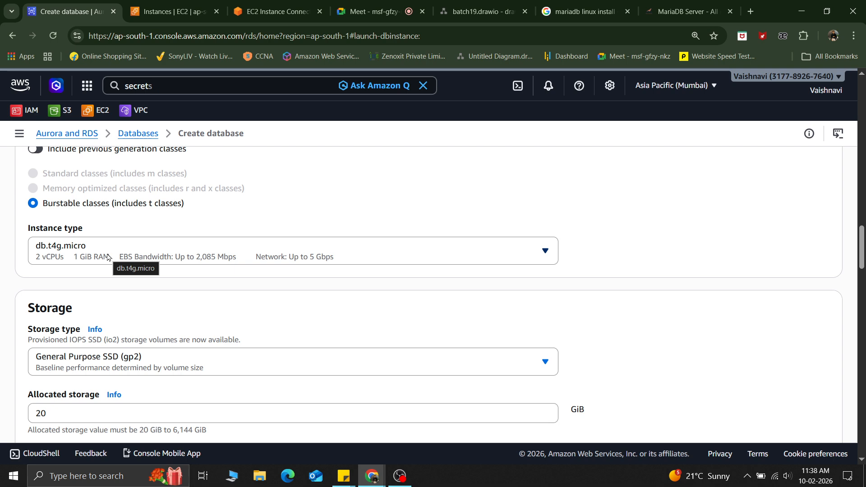
{"action": "scroll", "coordinate": [108, 257], "scroll_direction": "down", "scroll_amount": 2}
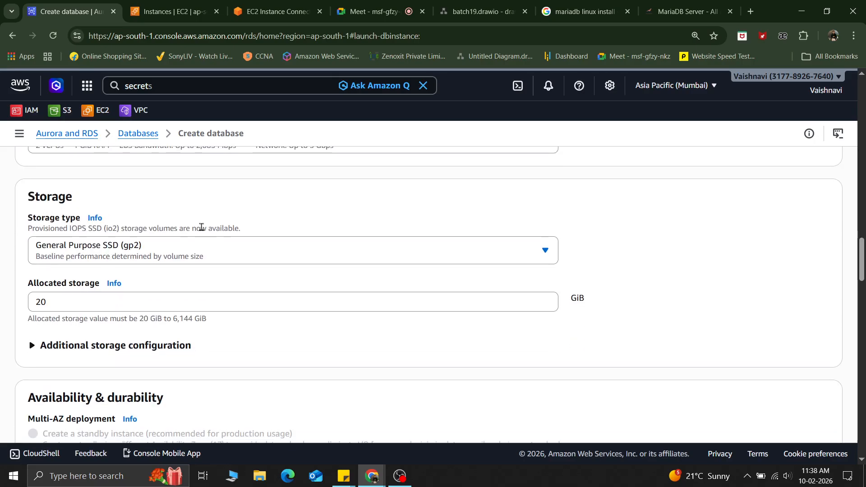
{"action": "left_click", "coordinate": [220, 247]}
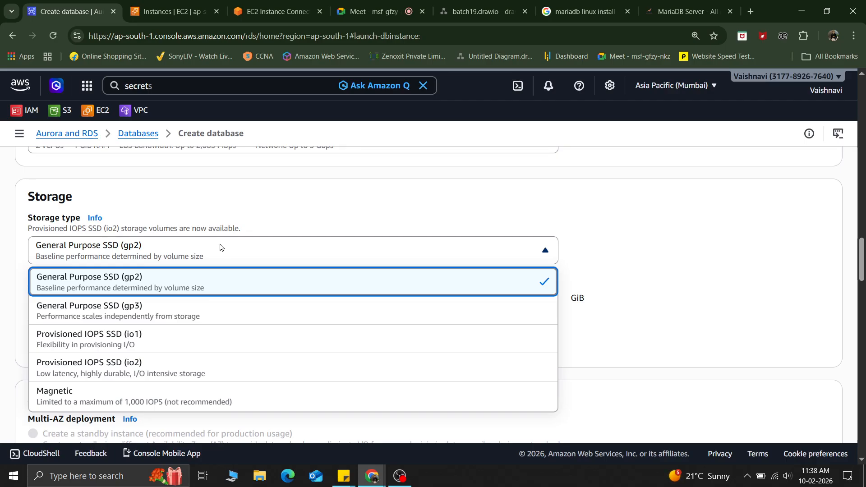
{"action": "left_click", "coordinate": [395, 189]}
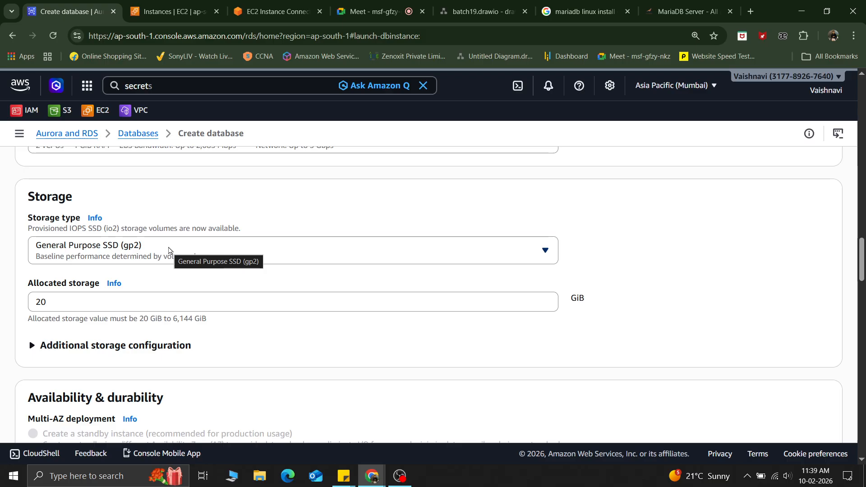
Step: Highlight the allocated storage value of 20 and its 20 GiB to 6,144 GiB allowed range
{"action": "left_click_drag", "start_coordinate": [66, 301], "coordinate": [23, 305]}
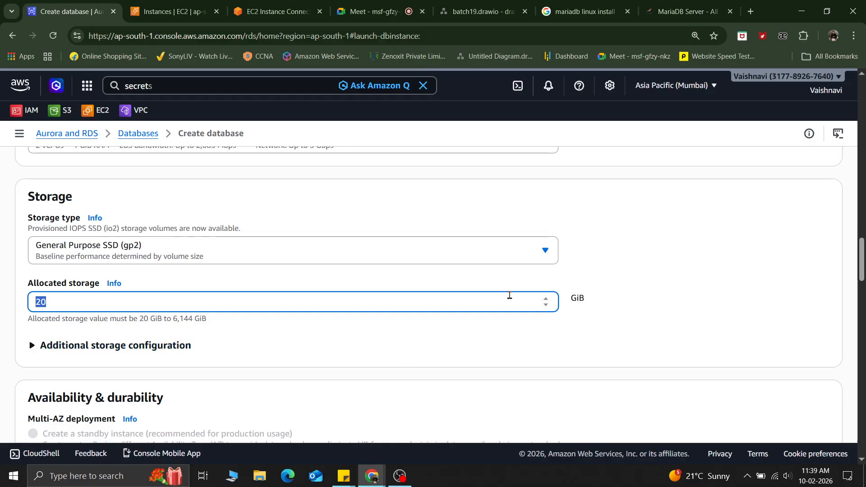
{"action": "scroll", "coordinate": [188, 332], "scroll_direction": "up", "scroll_amount": 5}
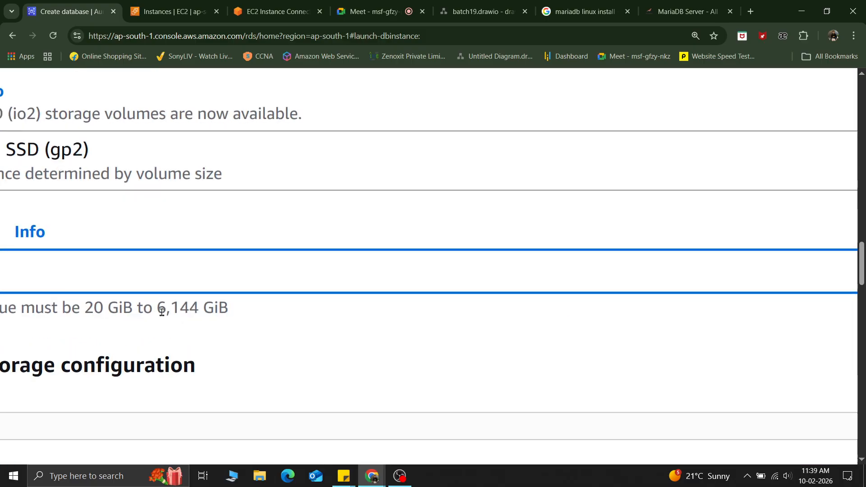
{"action": "left_click_drag", "start_coordinate": [158, 309], "coordinate": [240, 305]}
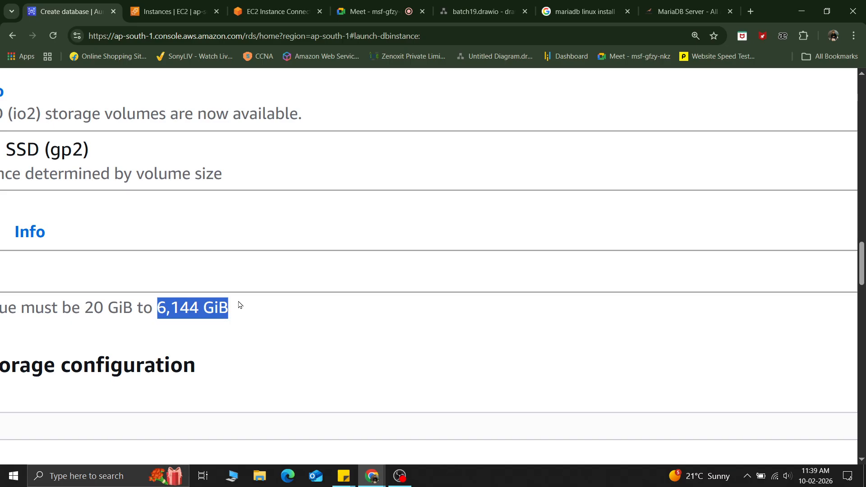
{"action": "scroll", "coordinate": [239, 305], "scroll_direction": "down", "scroll_amount": 5}
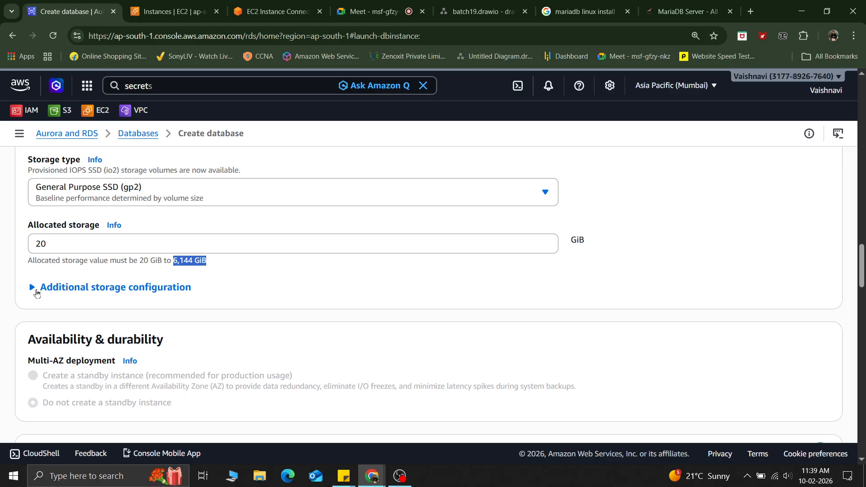
Step: Expand the additional storage configuration, examine storage autoscaling and the maximum storage threshold, then collapse it
{"action": "left_click", "coordinate": [37, 292]}
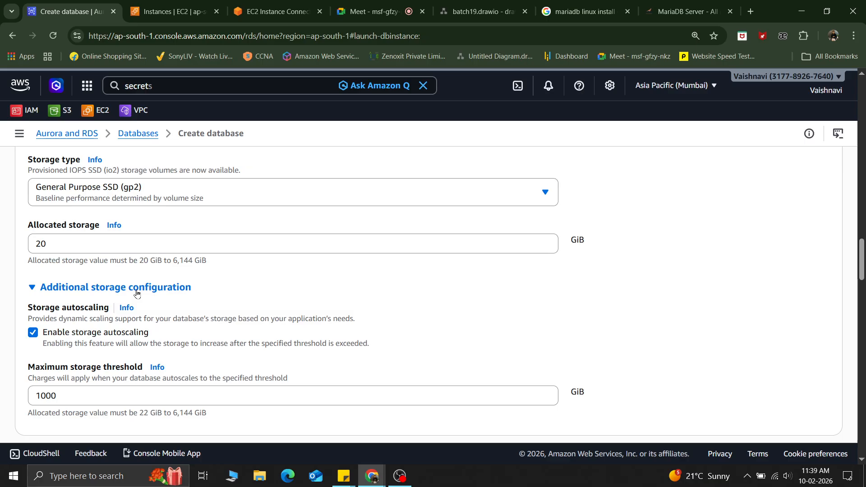
{"action": "key", "text": "ctrl+plus"}
{"action": "key", "text": "ctrl+plus"}
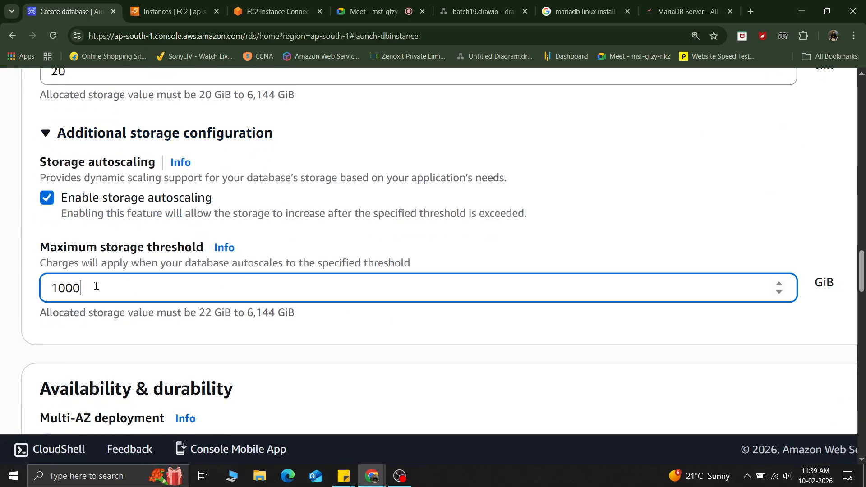
{"action": "left_click_drag", "start_coordinate": [97, 286], "coordinate": [40, 289]}
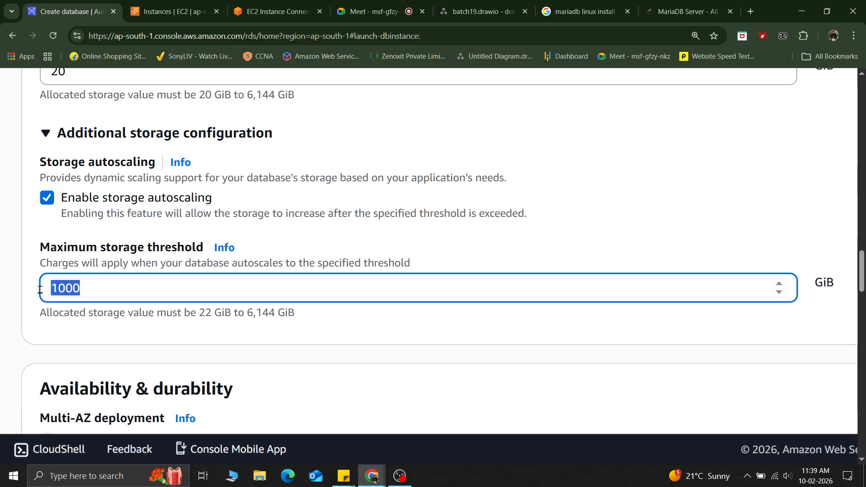
{"action": "scroll", "coordinate": [40, 290], "scroll_direction": "up", "scroll_amount": 1}
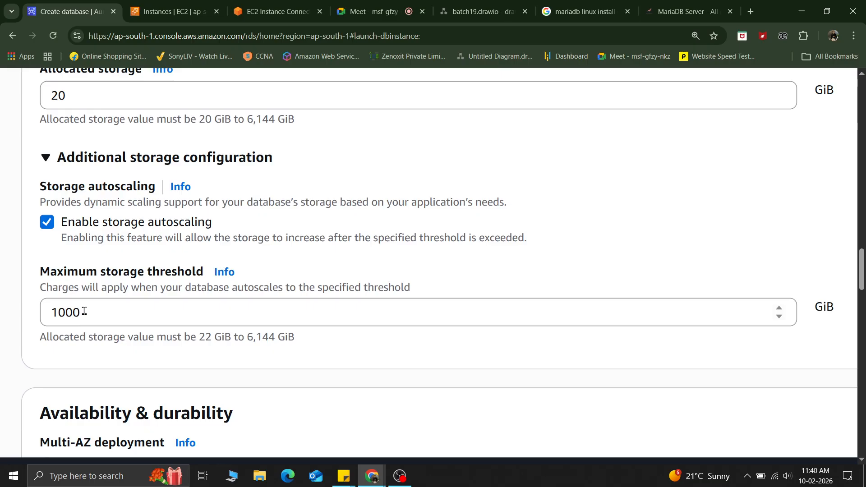
{"action": "scroll", "coordinate": [84, 311], "scroll_direction": "down", "scroll_amount": 1}
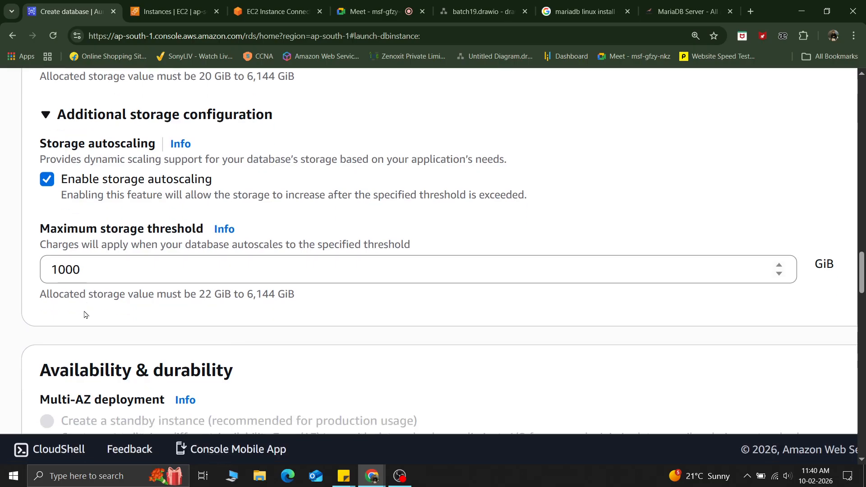
{"action": "left_click_drag", "start_coordinate": [286, 294], "coordinate": [244, 293]}
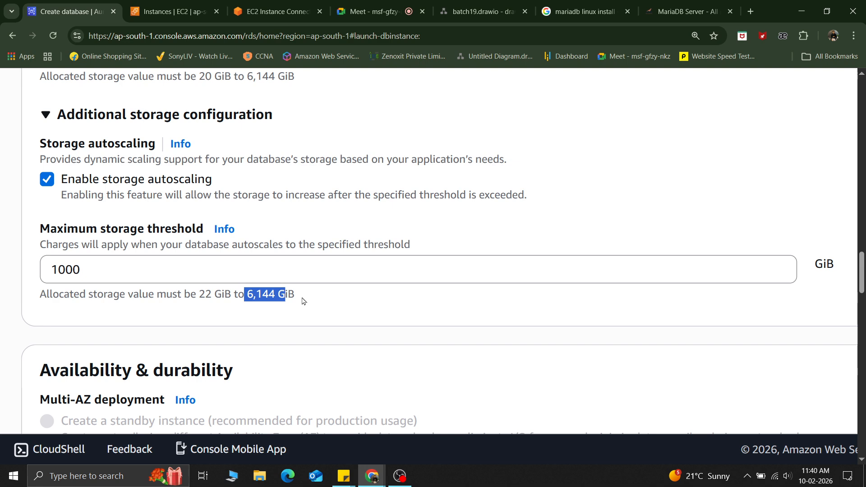
{"action": "key", "text": "ctrl+minus"}
{"action": "key", "text": "ctrl+minus"}
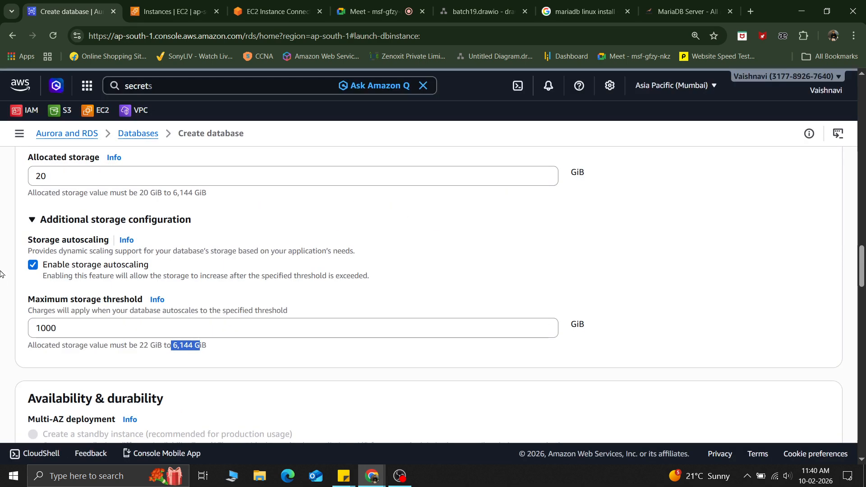
{"action": "left_click", "coordinate": [36, 224]}
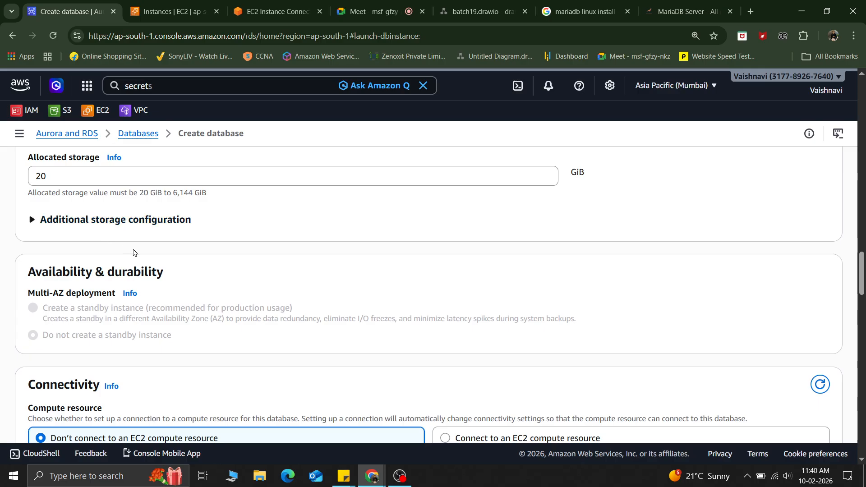
Step: Enlarge the page to examine the Multi-AZ deployment options under availability and durability
{"action": "scroll", "coordinate": [143, 279], "scroll_direction": "down", "scroll_amount": 1}
{"action": "key", "text": "ctrl+plus"}
{"action": "key", "text": "ctrl+plus"}
{"action": "key", "text": "ctrl+plus"}
{"action": "key", "text": "ctrl+plus"}
{"action": "key", "text": "ctrl+plus"}
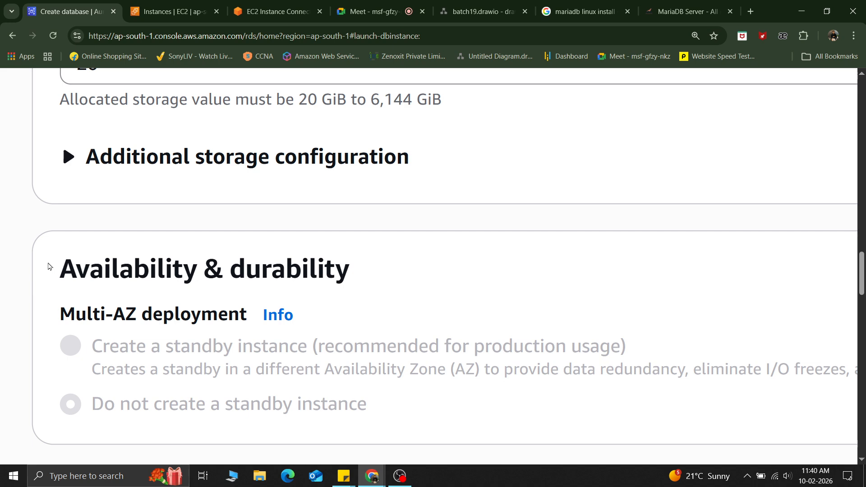
{"action": "key", "text": "ctrl+plus"}
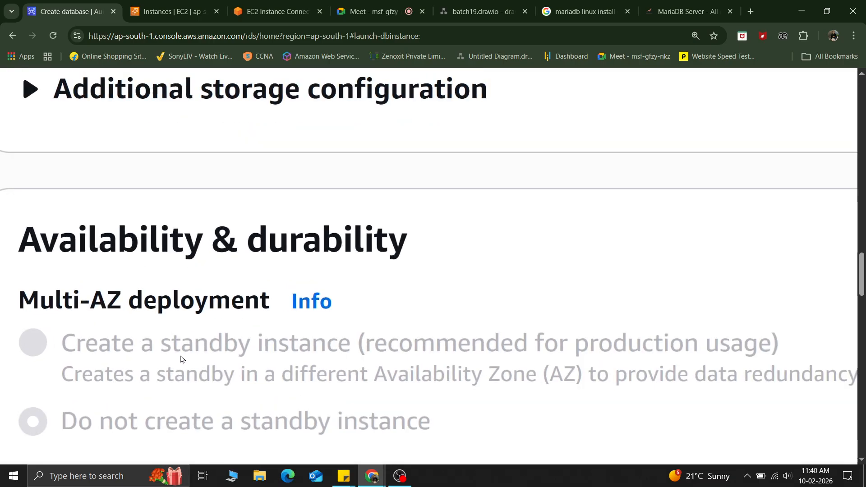
{"action": "scroll", "coordinate": [181, 360], "scroll_direction": "down", "scroll_amount": 1}
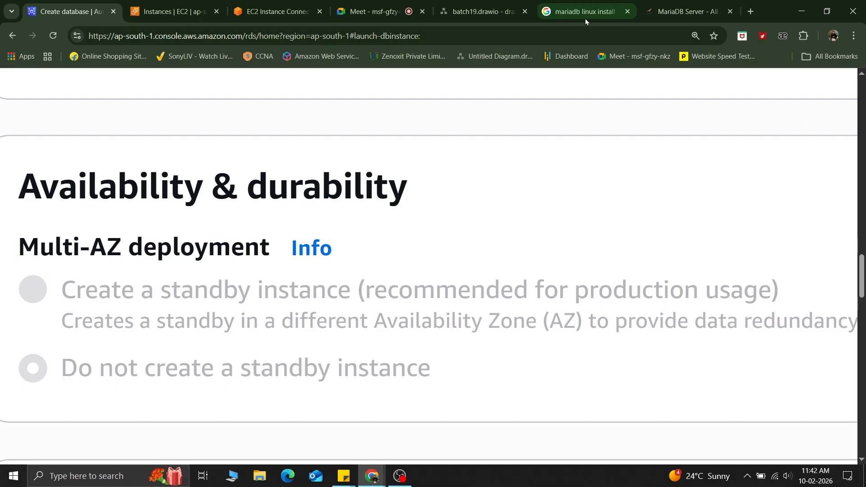
Step: Switch to the diagram and paste two copies of the RDS cylinder below the existing flow
{"action": "left_click", "coordinate": [475, 6]}
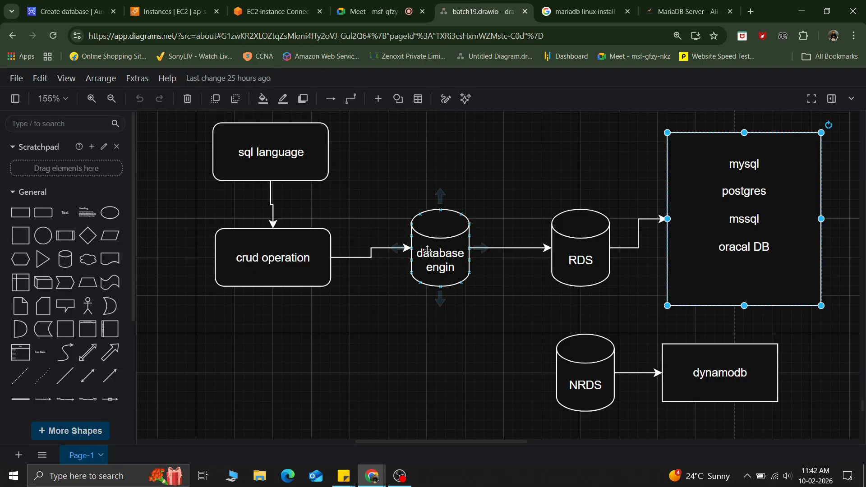
{"action": "left_click", "coordinate": [448, 263]}
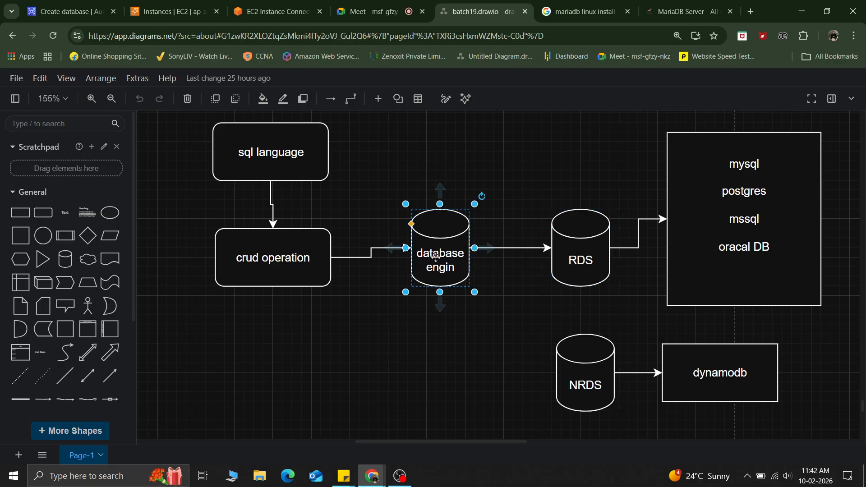
{"action": "left_click", "coordinate": [582, 259]}
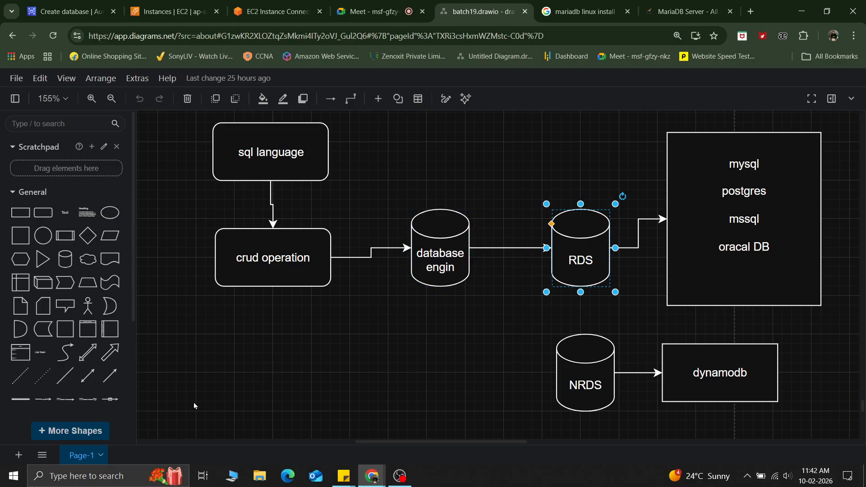
{"action": "left_click", "coordinate": [212, 391]}
{"action": "key", "text": "ctrl+v"}
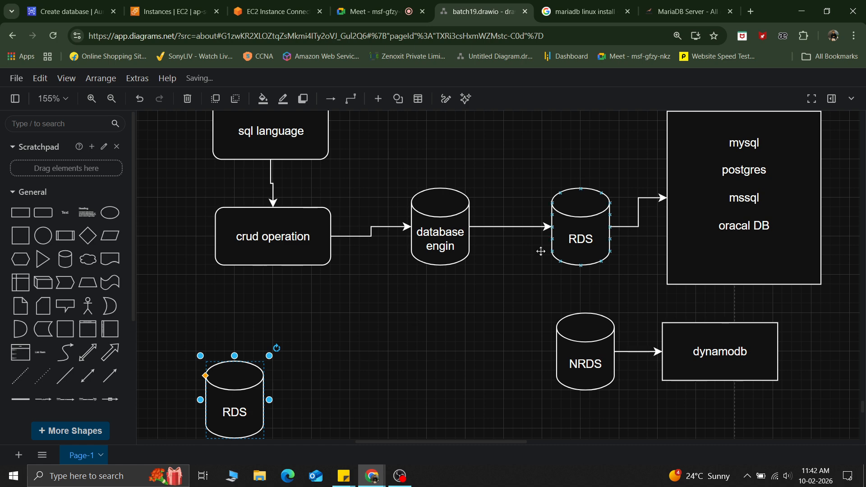
{"action": "key", "text": "ctrl+v"}
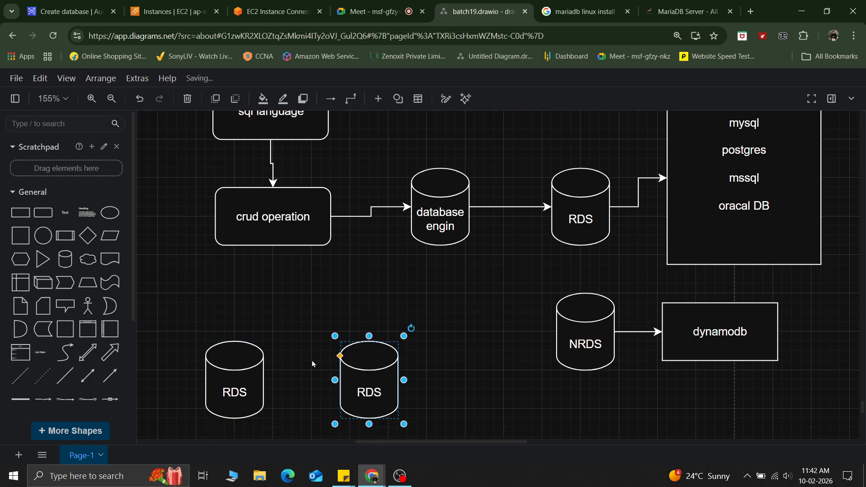
Step: Label the two new cylinders main and standby
{"action": "scroll", "coordinate": [233, 300], "scroll_direction": "down", "scroll_amount": 3}
{"action": "double_click", "coordinate": [233, 300]}
{"action": "type", "text": "main"}
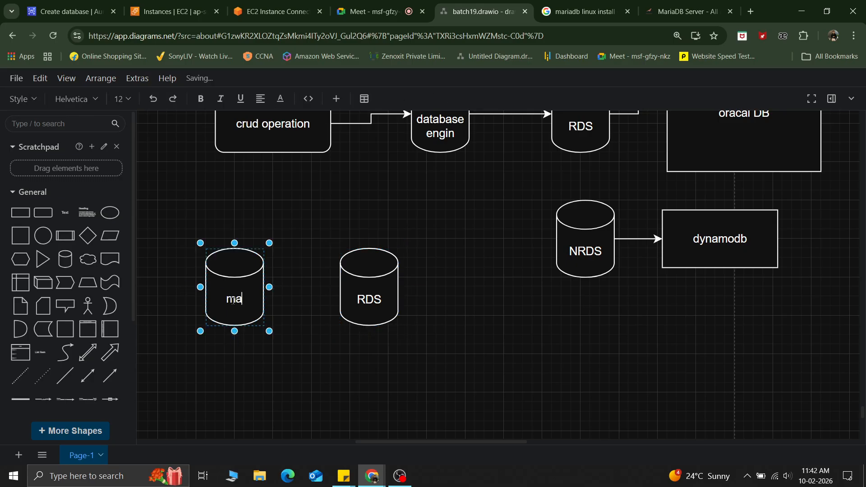
{"action": "double_click", "coordinate": [368, 305]}
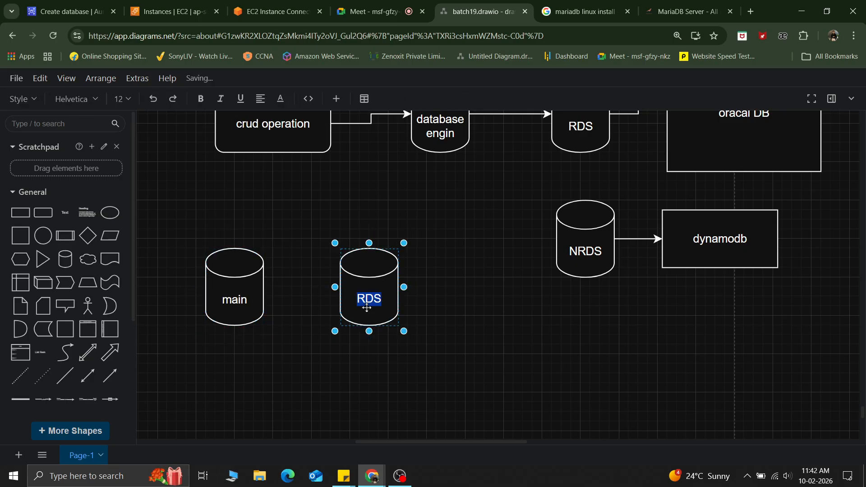
{"action": "type", "text": "sand"}
{"action": "key", "text": "BackSpace"}
{"action": "key", "text": "BackSpace"}
{"action": "key", "text": "BackSpace"}
{"action": "type", "text": "tandby"}
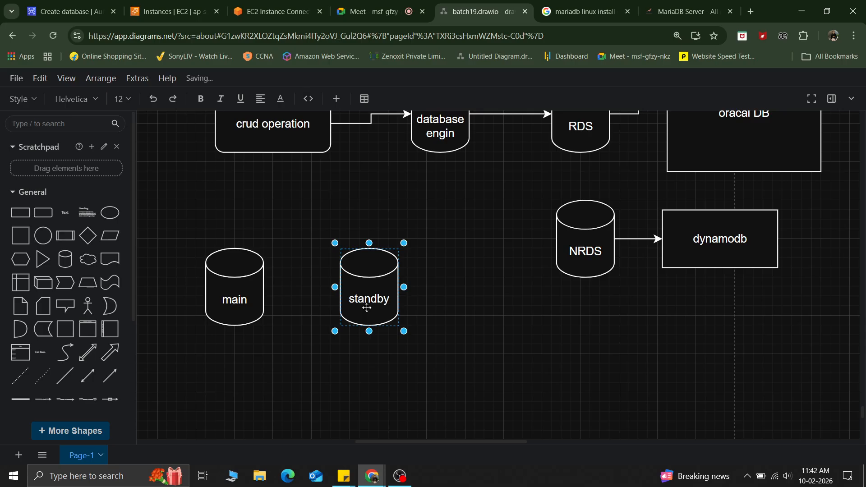
Step: Select the main and standby cylinders in turn to point them out
{"action": "left_click", "coordinate": [522, 328]}
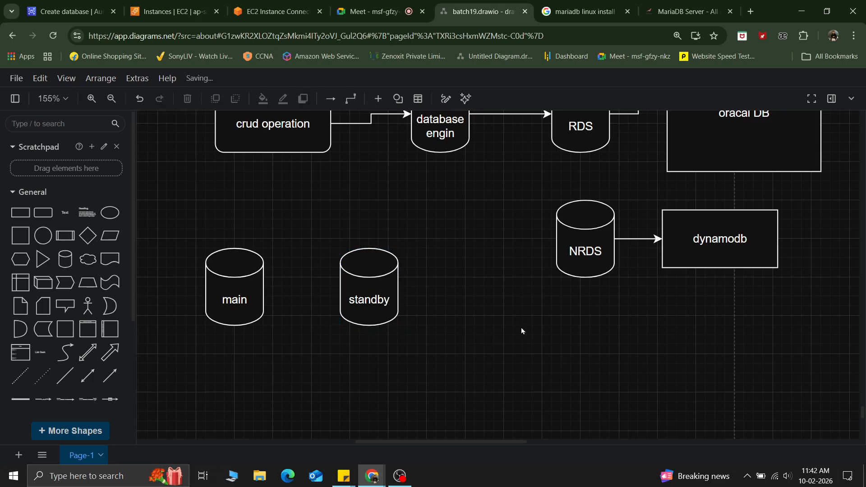
{"action": "left_click", "coordinate": [244, 309]}
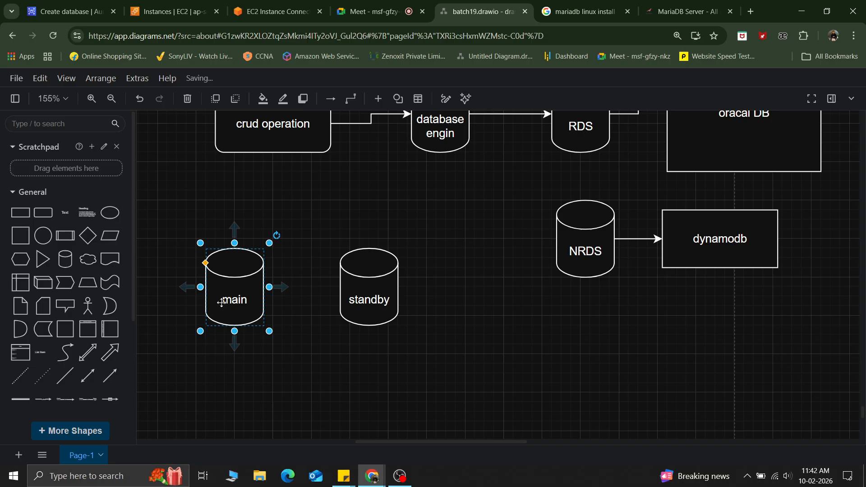
{"action": "left_click", "coordinate": [354, 299]}
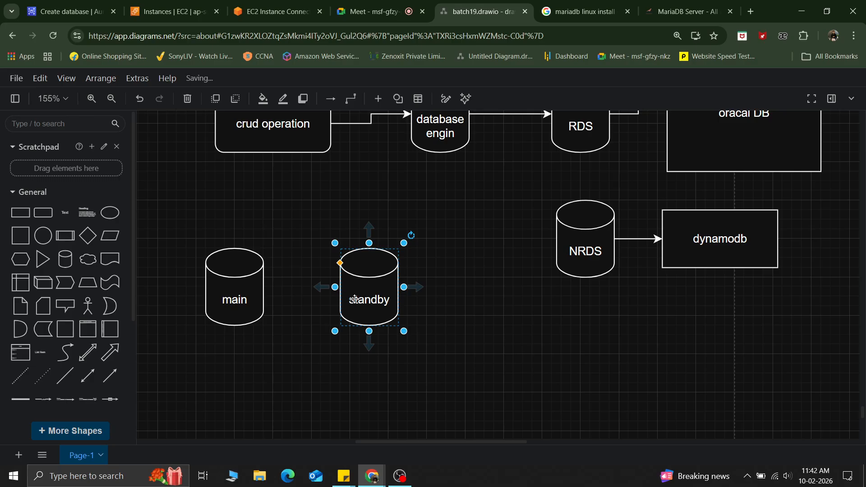
{"action": "left_click", "coordinate": [227, 300]}
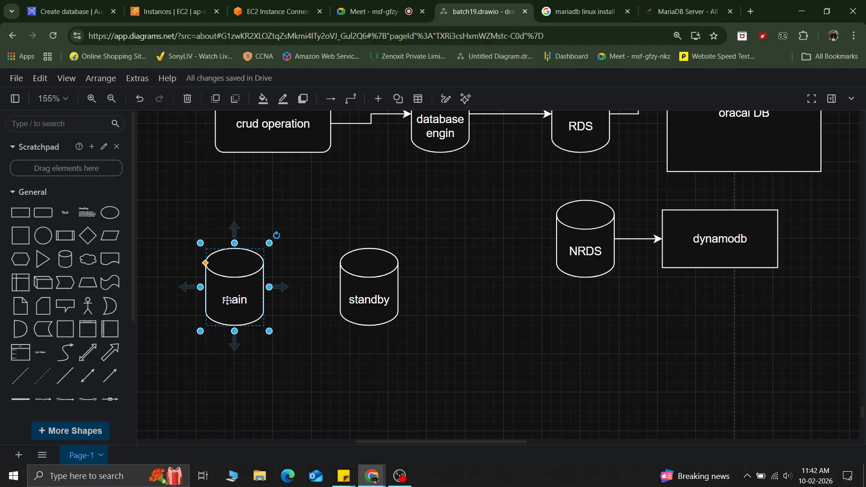
{"action": "left_click", "coordinate": [358, 301]}
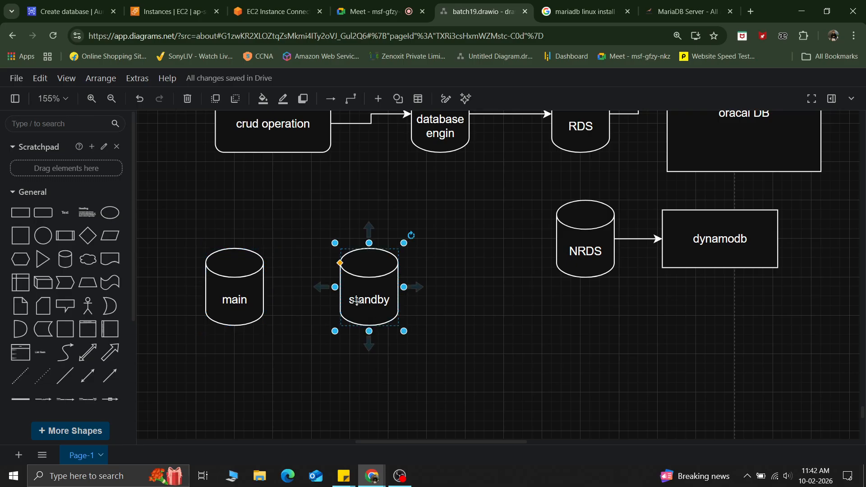
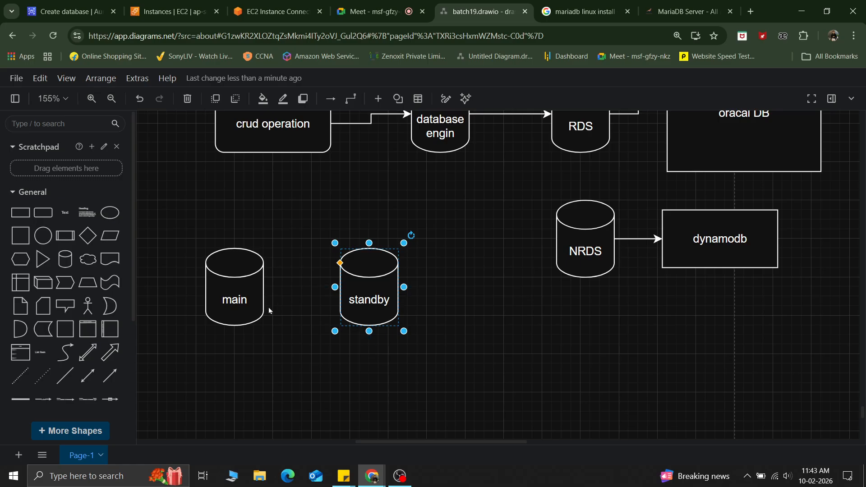
{"action": "left_click_drag", "start_coordinate": [234, 300], "coordinate": [498, 399]}
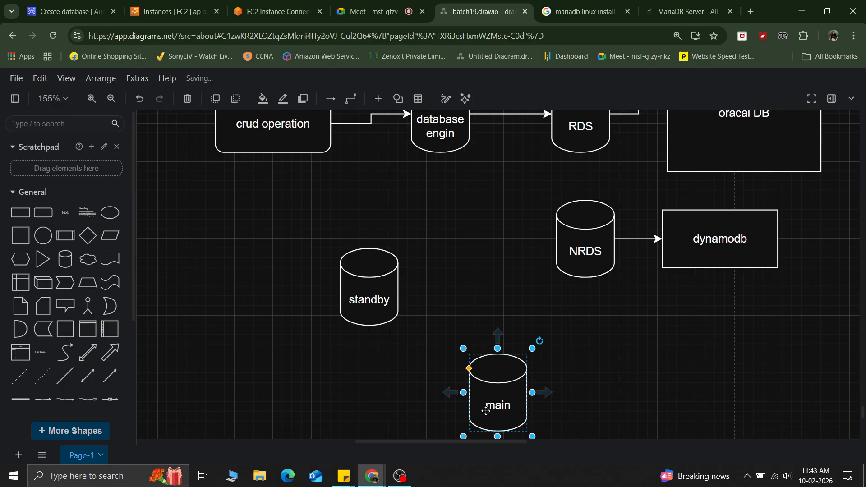
{"action": "left_click_drag", "start_coordinate": [486, 411], "coordinate": [213, 307]}
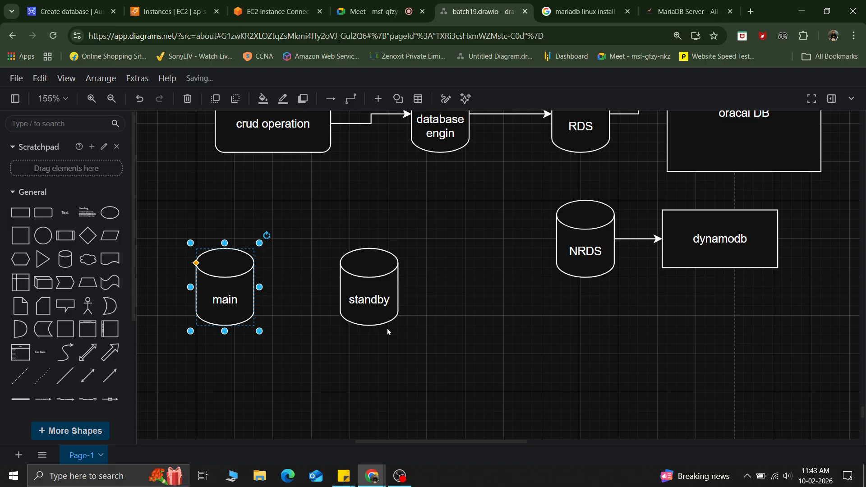
{"action": "scroll", "coordinate": [387, 331], "scroll_direction": "down", "scroll_amount": 2}
{"action": "scroll", "coordinate": [387, 332], "scroll_direction": "up", "scroll_amount": 1}
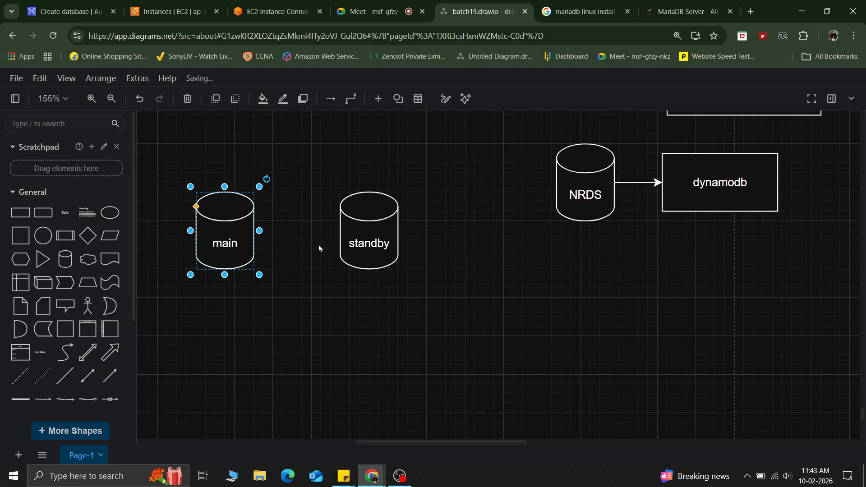
Step: Delete the main cylinder, leaving only the standby cylinder
{"action": "left_click", "coordinate": [353, 235]}
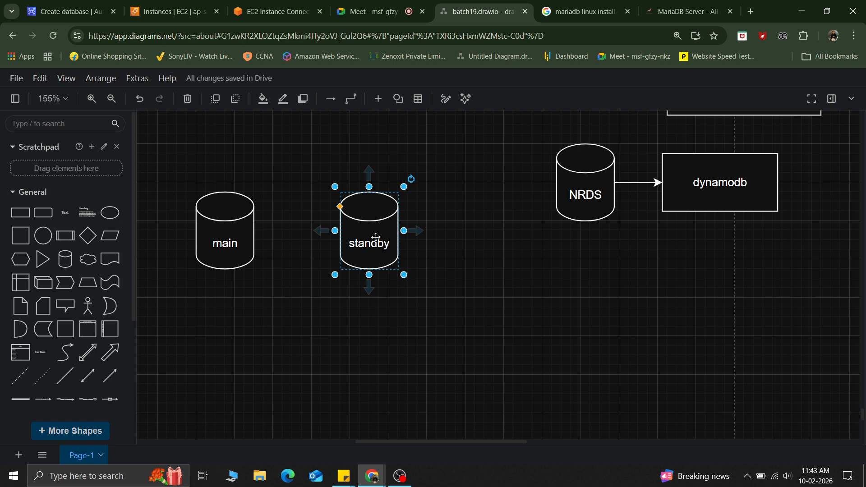
{"action": "left_click", "coordinate": [226, 234]}
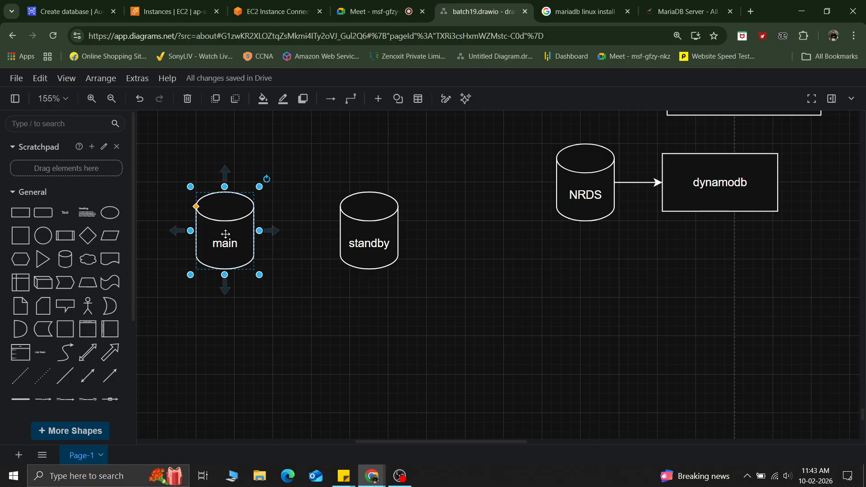
{"action": "key", "text": "Delete"}
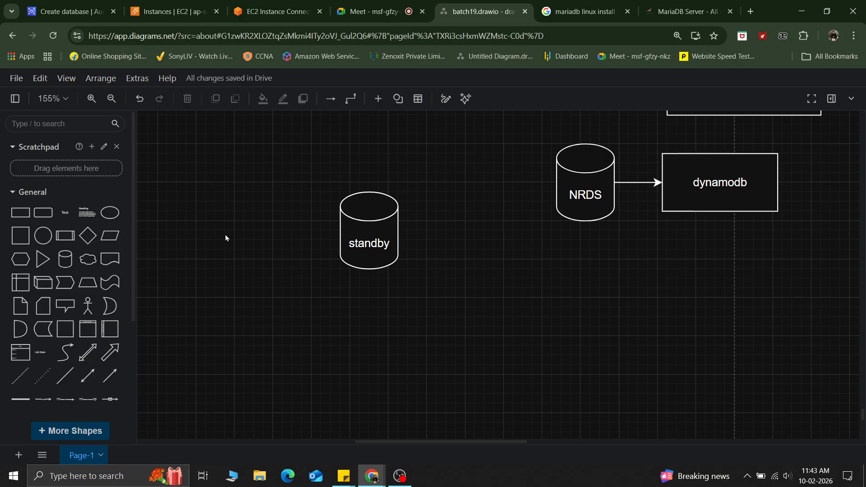
Step: Relabel the standby cylinder as standby-> main to show it taking over
{"action": "double_click", "coordinate": [367, 242]}
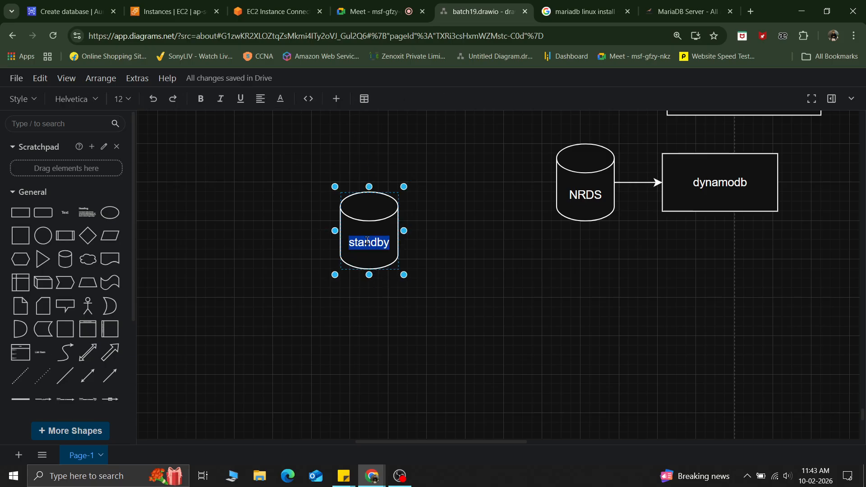
{"action": "key", "text": "Right"}
{"action": "type", "text": "-> main"}
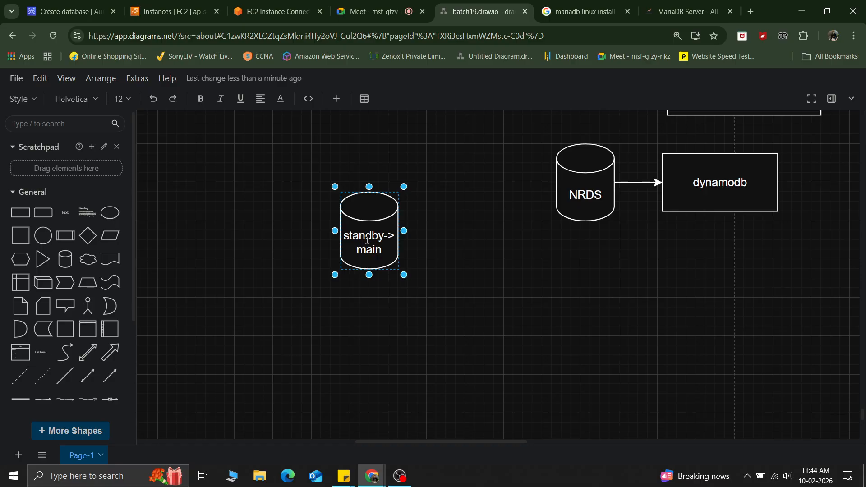
{"action": "left_click", "coordinate": [359, 310]}
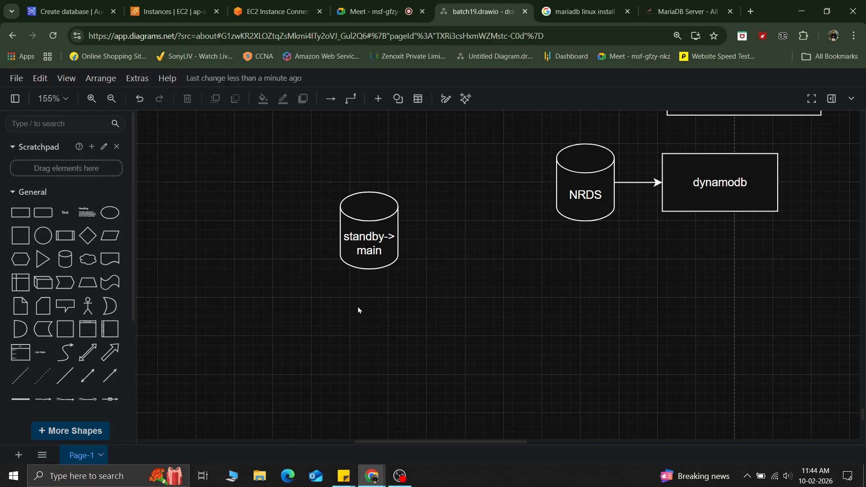
Step: Edit the cylinder's label down to just main
{"action": "left_click", "coordinate": [366, 252]}
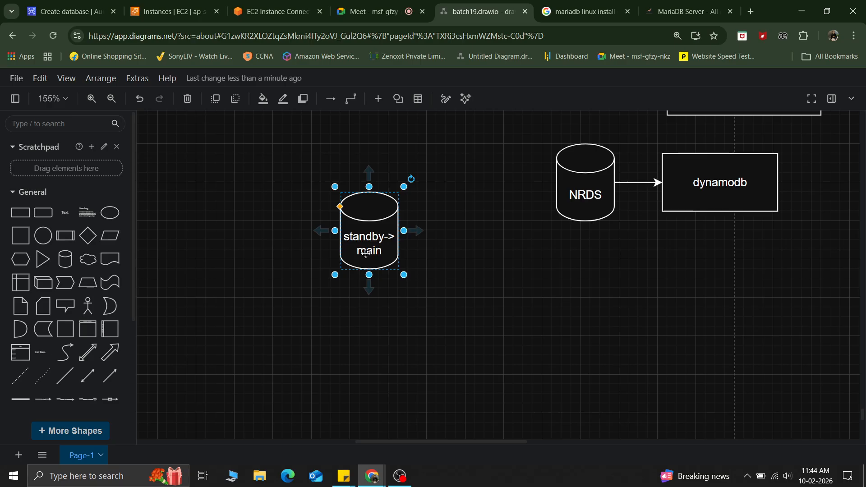
{"action": "double_click", "coordinate": [366, 252]}
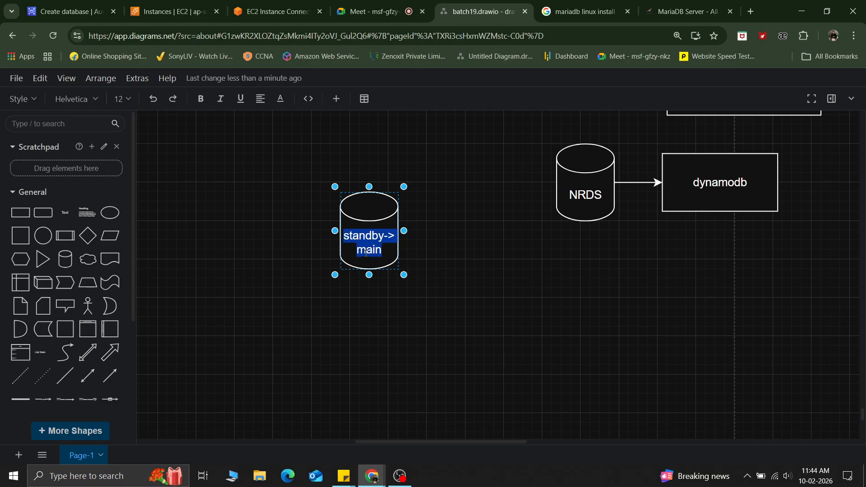
{"action": "key", "text": "Left"}
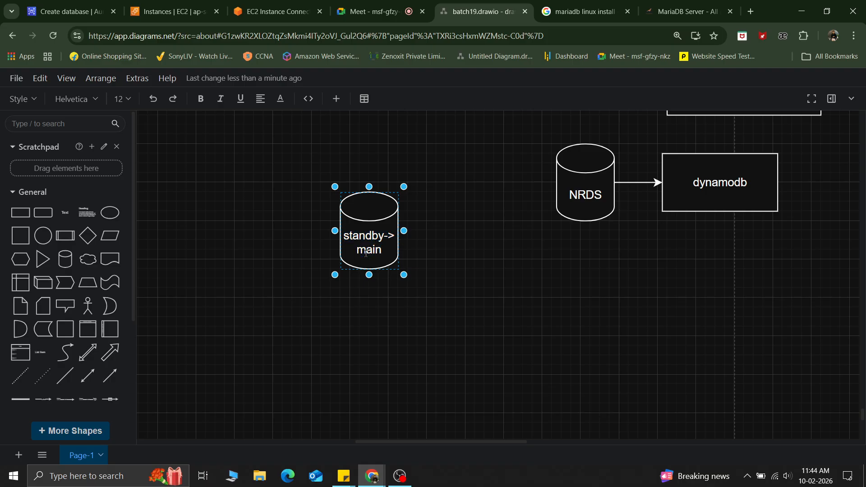
{"action": "left_click", "coordinate": [371, 221]}
{"action": "double_click", "coordinate": [371, 222]}
{"action": "key", "text": "Left"}
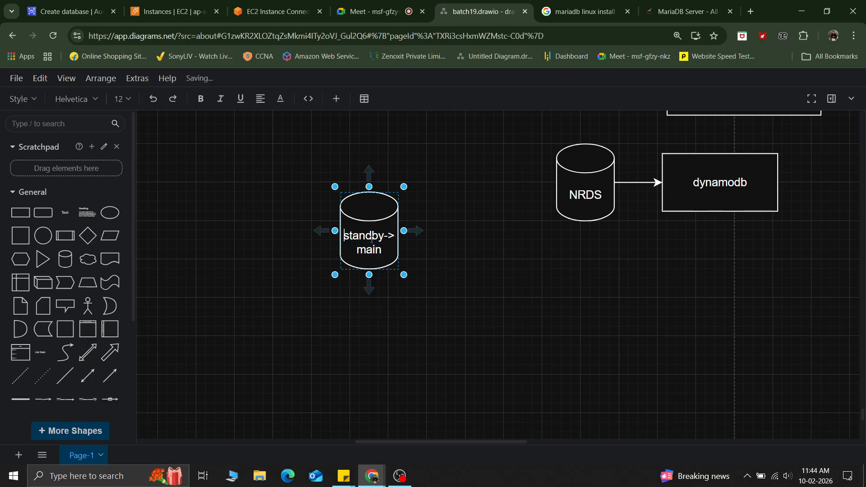
{"action": "key", "text": "Delete"}
{"action": "key", "text": "BackSpace"}
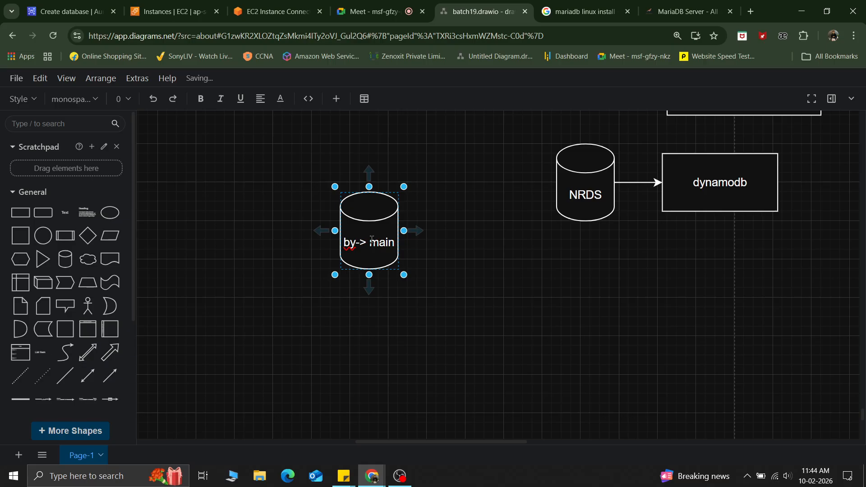
{"action": "double_click", "coordinate": [361, 243]}
{"action": "key", "text": "BackSpace"}
{"action": "key", "text": "BackSpace"}
{"action": "key", "text": "BackSpace"}
{"action": "key", "text": "BackSpace"}
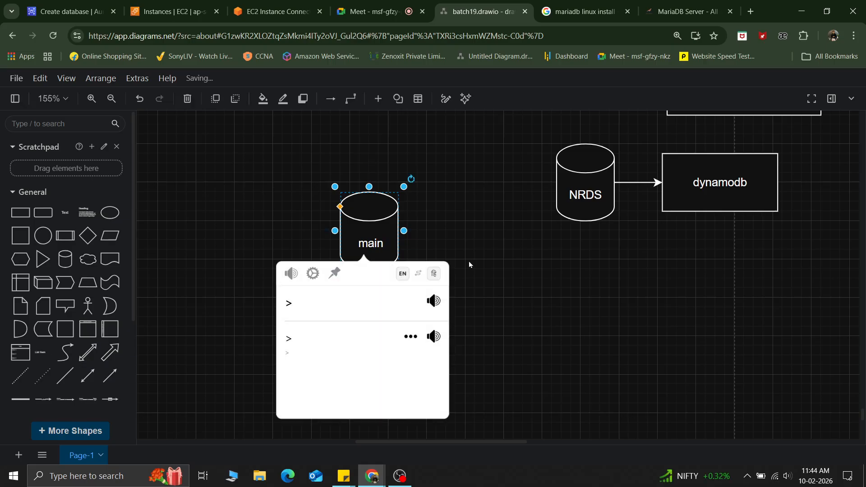
{"action": "left_click", "coordinate": [469, 261]}
{"action": "left_click", "coordinate": [366, 237]}
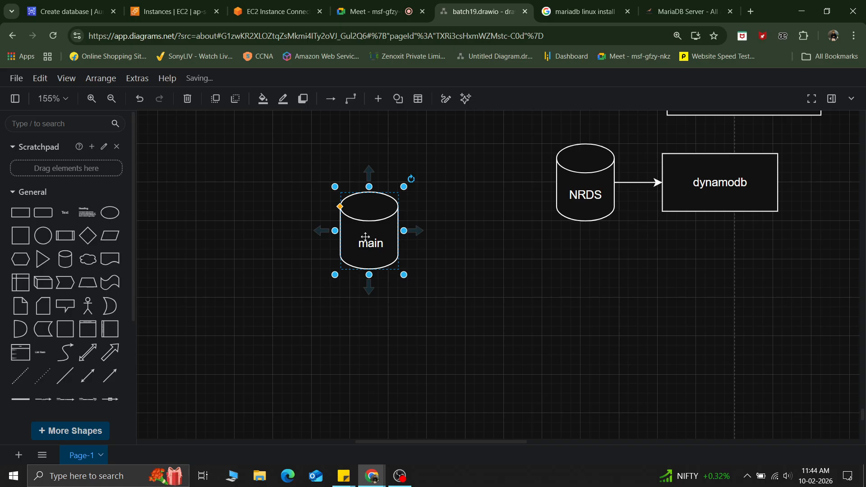
Step: Duplicate the main cylinder and place the copy below and to the right of it
{"action": "key", "text": "ctrl+c"}
{"action": "key", "text": "ctrl+v"}
{"action": "left_click_drag", "start_coordinate": [394, 279], "coordinate": [471, 337]}
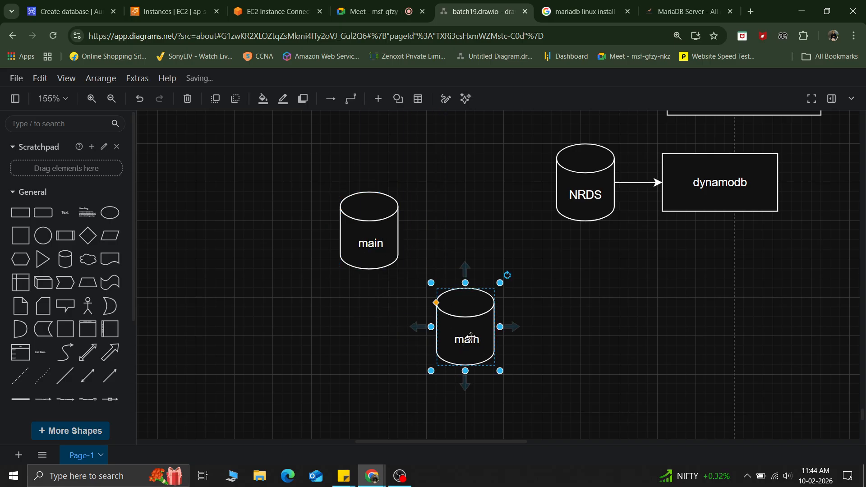
Step: Label the copied cylinder standby
{"action": "double_click", "coordinate": [471, 337]}
{"action": "key", "text": "Delete"}
{"action": "type", "text": "standby"}
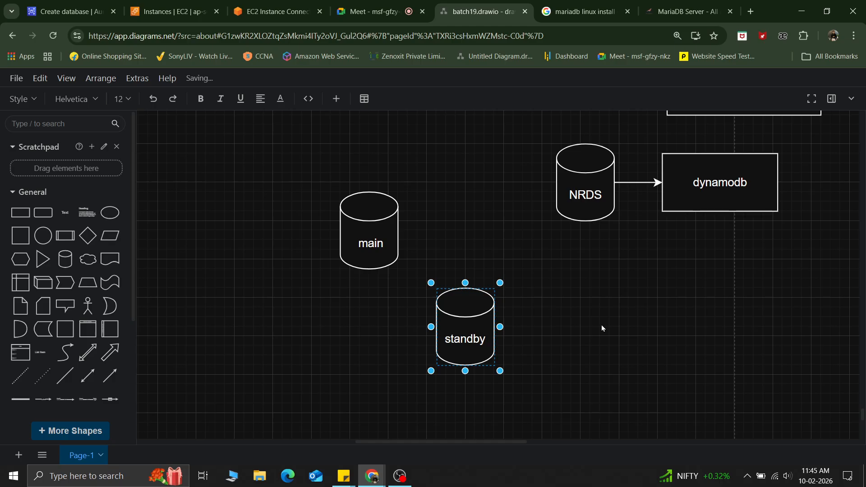
{"action": "left_click", "coordinate": [602, 326]}
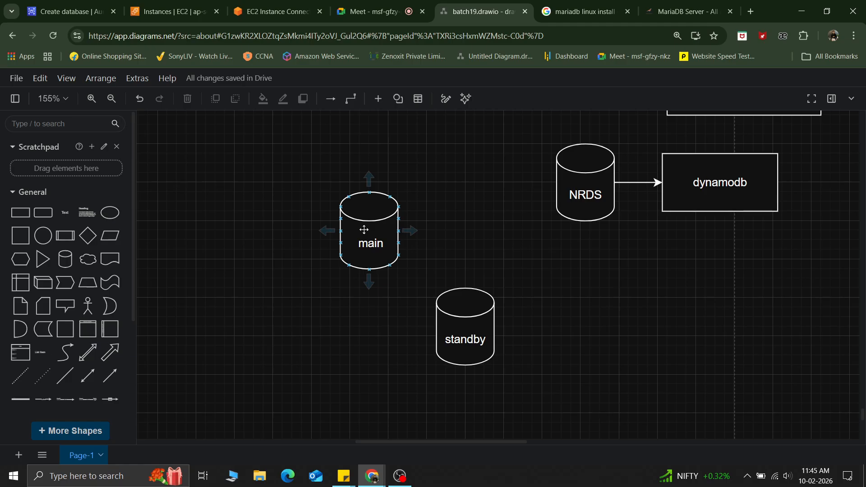
Step: Return to the RDS create-database page and review the form back up through the engine options
{"action": "left_click", "coordinate": [68, 11]}
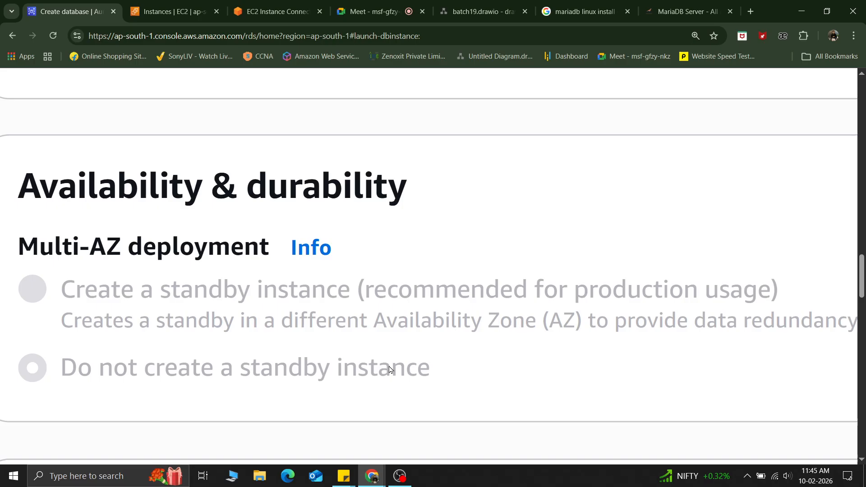
{"action": "key", "text": "ctrl+minus"}
{"action": "key", "text": "ctrl+minus"}
{"action": "key", "text": "ctrl+minus"}
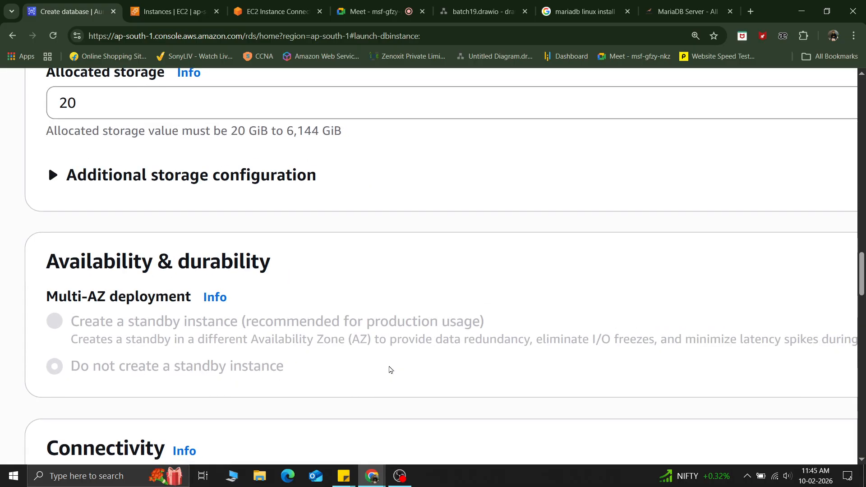
{"action": "key", "text": "ctrl+minus"}
{"action": "scroll", "coordinate": [389, 369], "scroll_direction": "up", "scroll_amount": 20}
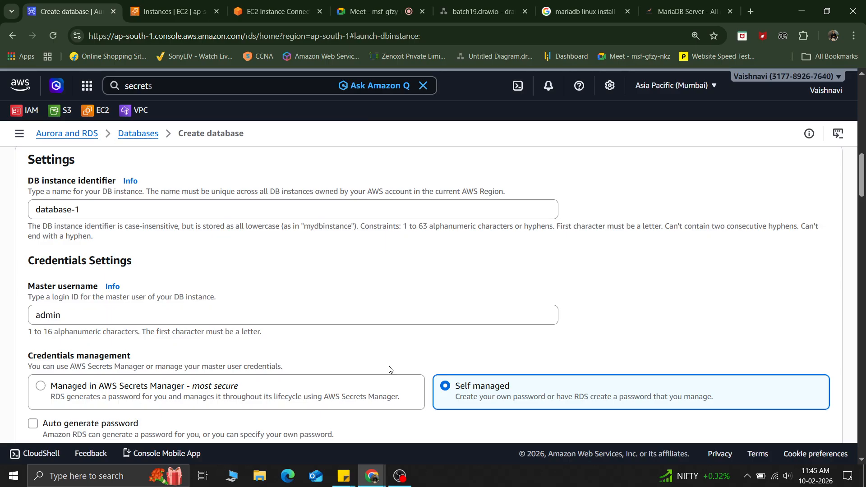
{"action": "scroll", "coordinate": [389, 369], "scroll_direction": "up", "scroll_amount": 4}
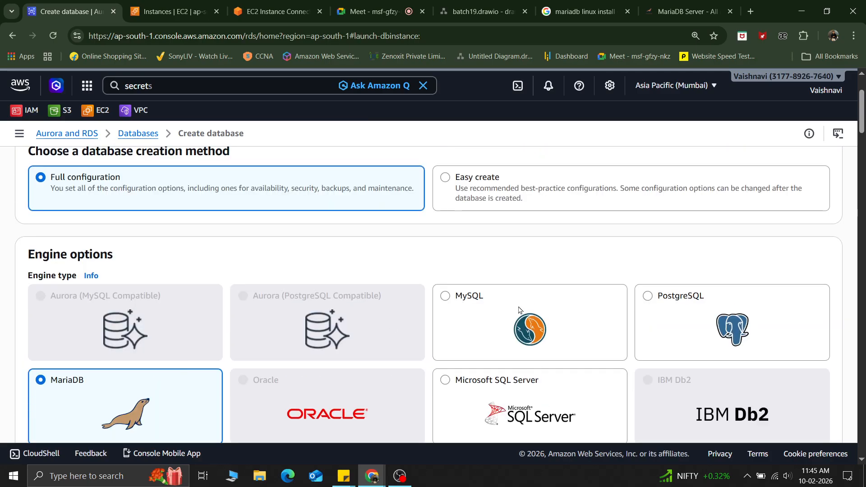
{"action": "scroll", "coordinate": [519, 310], "scroll_direction": "down", "scroll_amount": 2}
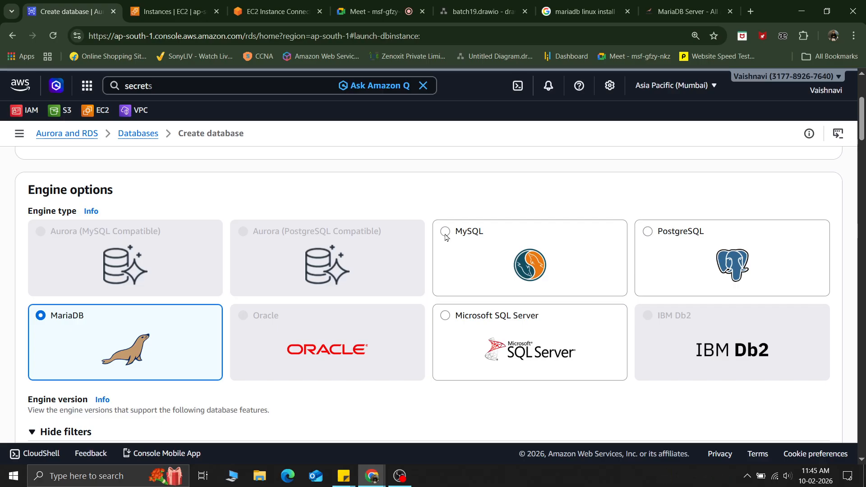
{"action": "scroll", "coordinate": [445, 238], "scroll_direction": "down", "scroll_amount": 20}
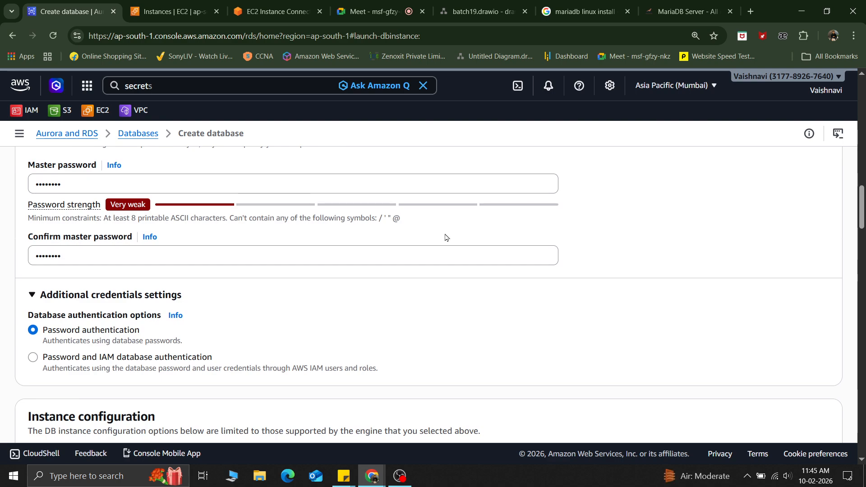
{"action": "scroll", "coordinate": [446, 238], "scroll_direction": "up", "scroll_amount": 20}
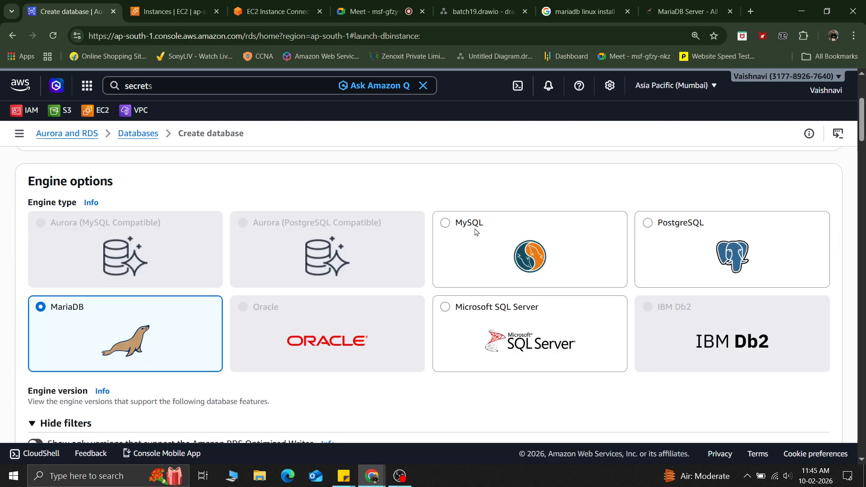
Step: Select MySQL as the engine type
{"action": "left_click", "coordinate": [475, 232]}
{"action": "scroll", "coordinate": [131, 325], "scroll_direction": "down", "scroll_amount": 12}
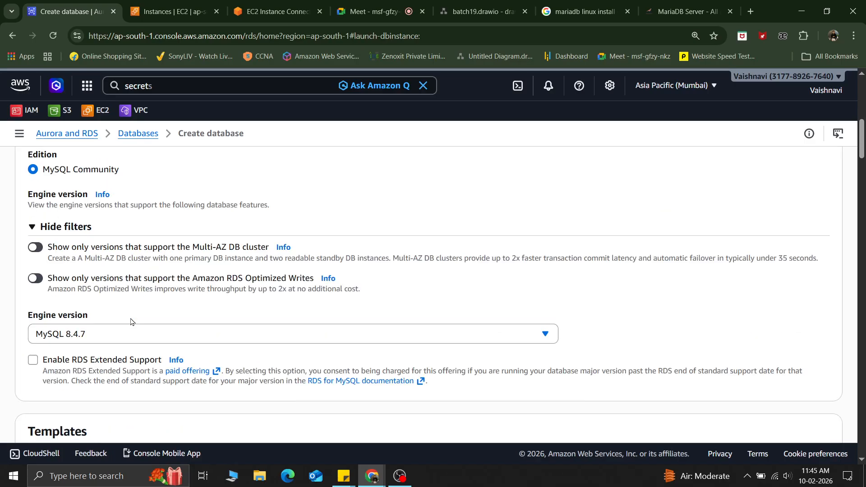
{"action": "scroll", "coordinate": [132, 321], "scroll_direction": "down", "scroll_amount": 2}
{"action": "scroll", "coordinate": [131, 320], "scroll_direction": "up", "scroll_amount": 2}
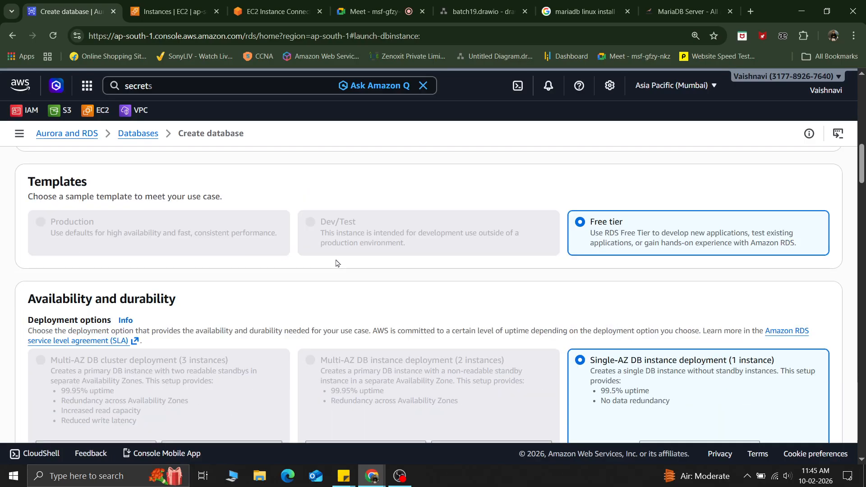
Step: Examine the deployment options under availability and durability
{"action": "scroll", "coordinate": [336, 263], "scroll_direction": "down", "scroll_amount": 1}
{"action": "scroll", "coordinate": [336, 263], "scroll_direction": "down", "scroll_amount": 2}
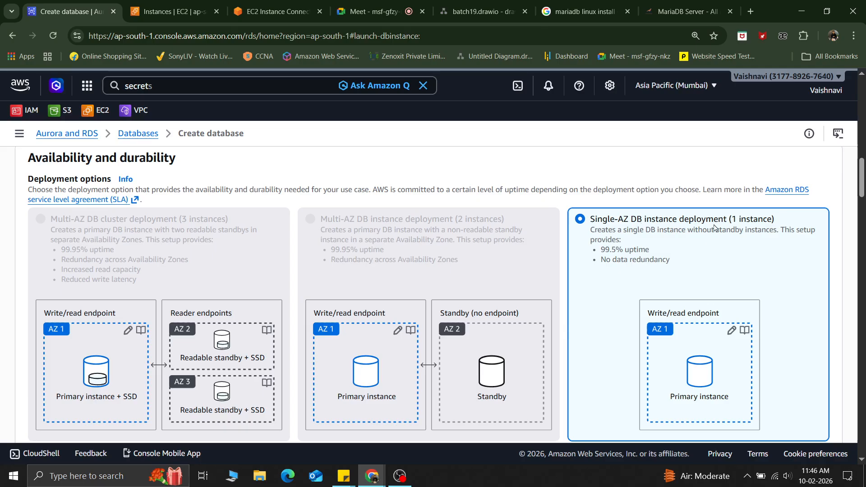
{"action": "scroll", "coordinate": [754, 317], "scroll_direction": "down", "scroll_amount": 2}
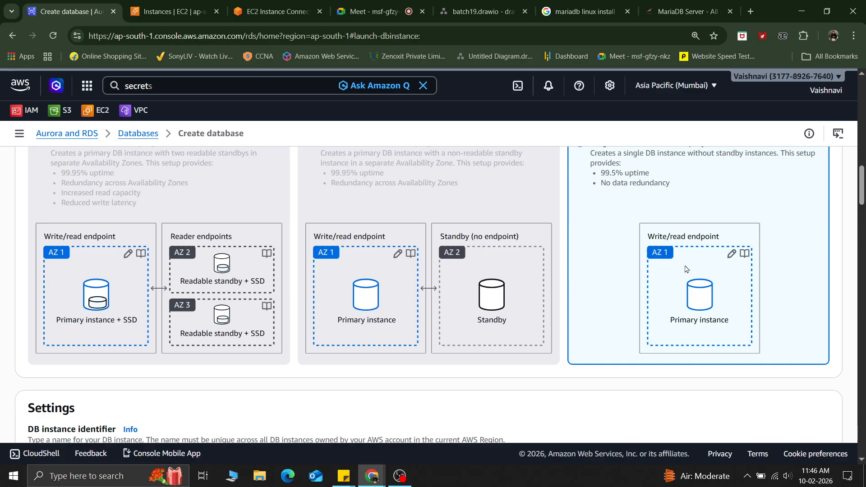
{"action": "scroll", "coordinate": [686, 270], "scroll_direction": "up", "scroll_amount": 1}
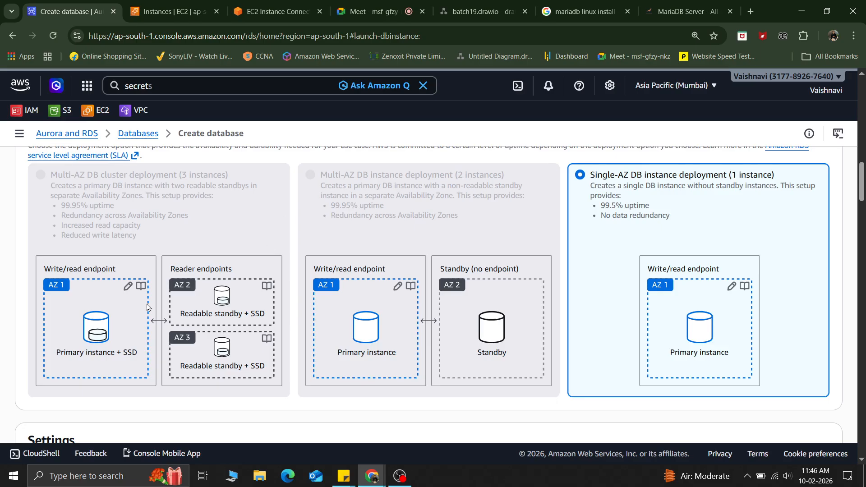
{"action": "scroll", "coordinate": [121, 322], "scroll_direction": "up", "scroll_amount": 5}
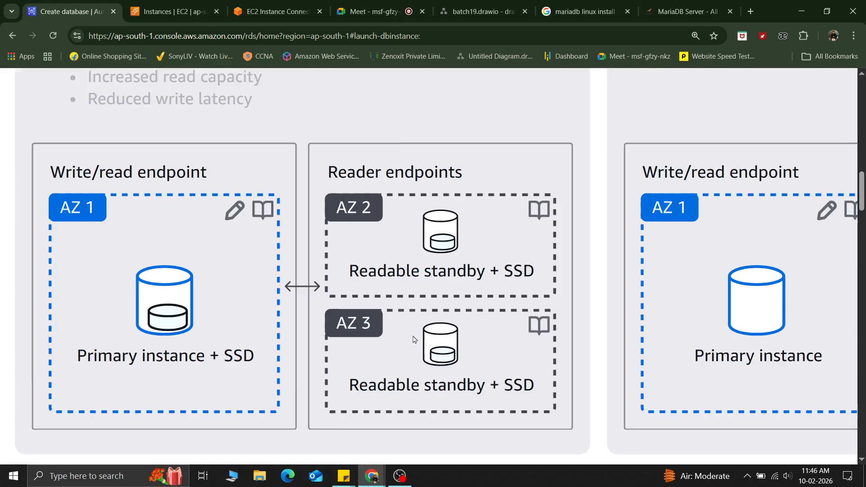
Step: Enlarge the page to examine the Multi-AZ cluster and instance diagrams with primary and standby instances
{"action": "key", "text": "ctrl+minus"}
{"action": "key", "text": "ctrl+minus"}
{"action": "key", "text": "ctrl+minus"}
{"action": "scroll", "coordinate": [258, 286], "scroll_direction": "up", "scroll_amount": 1}
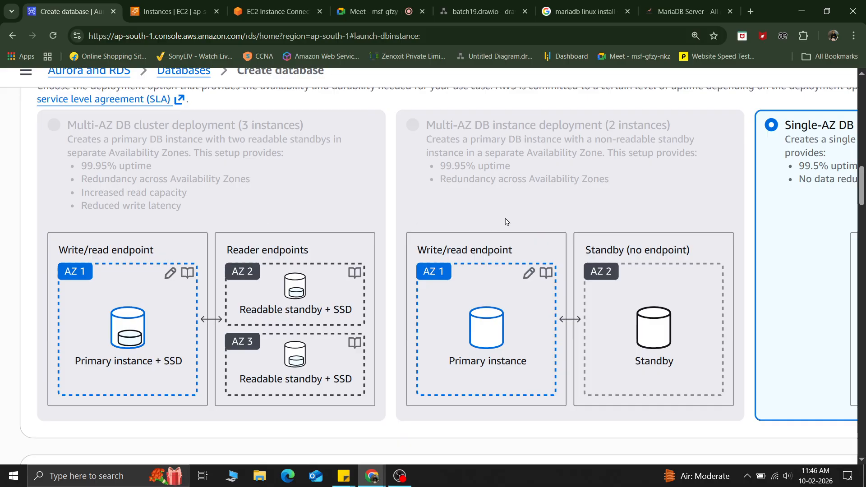
{"action": "scroll", "coordinate": [507, 222], "scroll_direction": "right", "scroll_amount": 5}
{"action": "scroll", "coordinate": [508, 222], "scroll_direction": "up", "scroll_amount": 3}
{"action": "scroll", "coordinate": [507, 223], "scroll_direction": "down", "scroll_amount": 1}
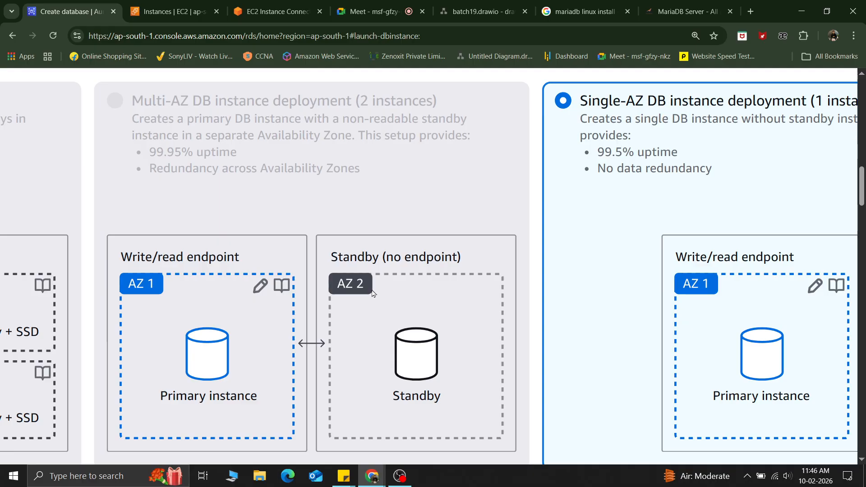
{"action": "scroll", "coordinate": [372, 293], "scroll_direction": "down", "scroll_amount": 3}
{"action": "scroll", "coordinate": [373, 294], "scroll_direction": "up", "scroll_amount": 16}
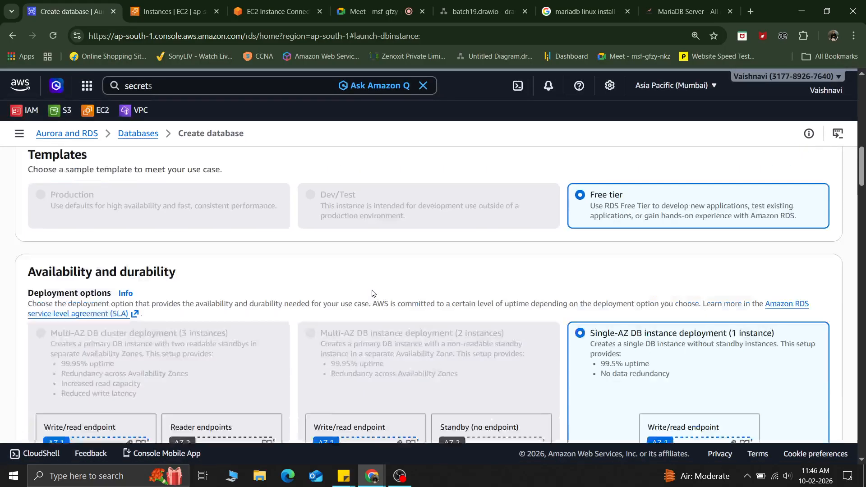
Step: Select PostgreSQL as the engine type
{"action": "scroll", "coordinate": [372, 294], "scroll_direction": "down", "scroll_amount": 2}
{"action": "scroll", "coordinate": [372, 294], "scroll_direction": "down", "scroll_amount": 1}
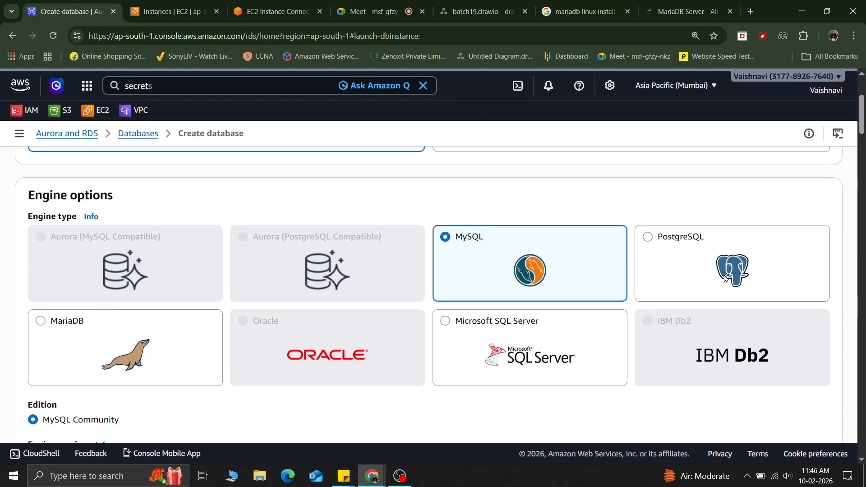
{"action": "left_click", "coordinate": [696, 263]}
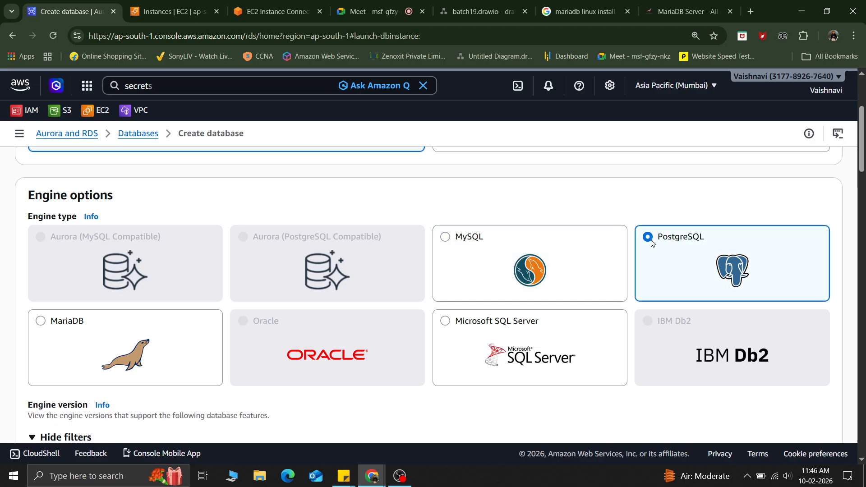
Step: Examine the engine version setting and the availability deployment diagrams further down the form
{"action": "scroll", "coordinate": [504, 310], "scroll_direction": "down", "scroll_amount": 5}
{"action": "scroll", "coordinate": [504, 310], "scroll_direction": "down", "scroll_amount": 8}
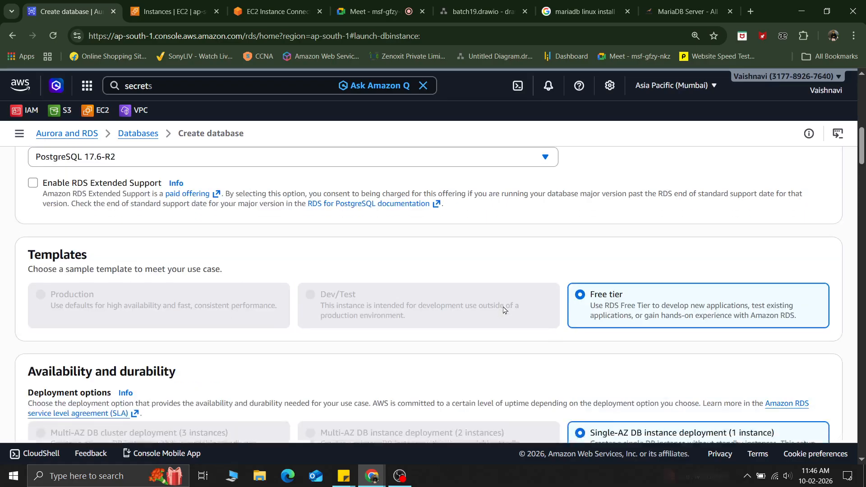
{"action": "scroll", "coordinate": [504, 310], "scroll_direction": "down", "scroll_amount": 1}
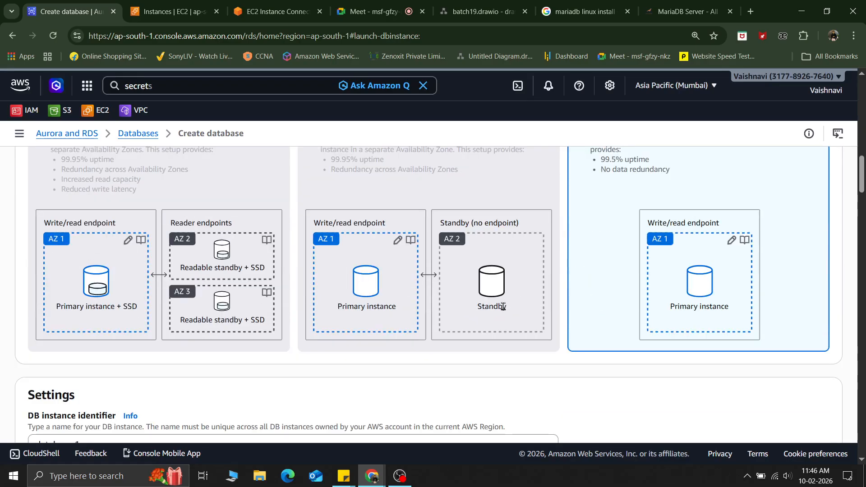
{"action": "scroll", "coordinate": [504, 310], "scroll_direction": "up", "scroll_amount": 15}
{"action": "scroll", "coordinate": [504, 310], "scroll_direction": "down", "scroll_amount": 5}
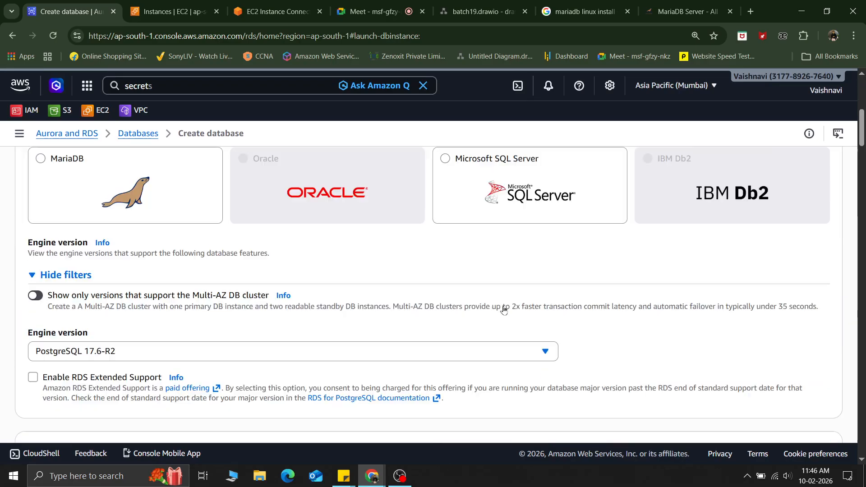
{"action": "scroll", "coordinate": [504, 310], "scroll_direction": "down", "scroll_amount": 9}
{"action": "scroll", "coordinate": [504, 310], "scroll_direction": "up", "scroll_amount": 6}
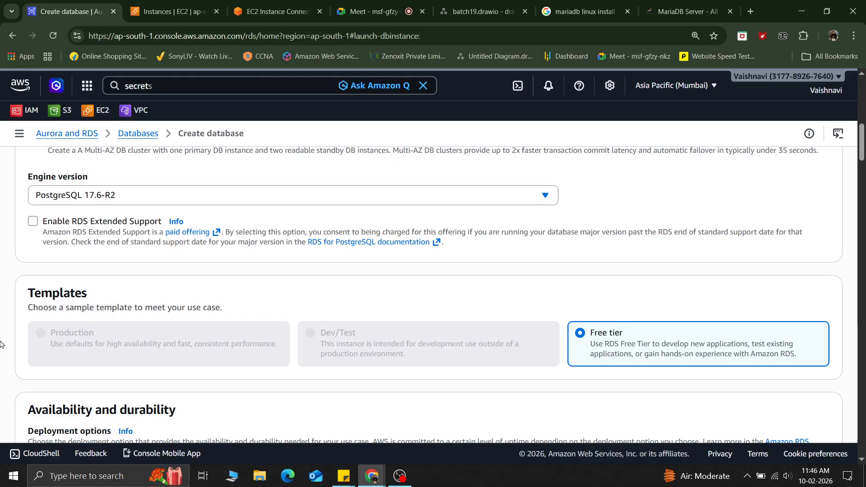
{"action": "scroll", "coordinate": [74, 340], "scroll_direction": "down", "scroll_amount": 6}
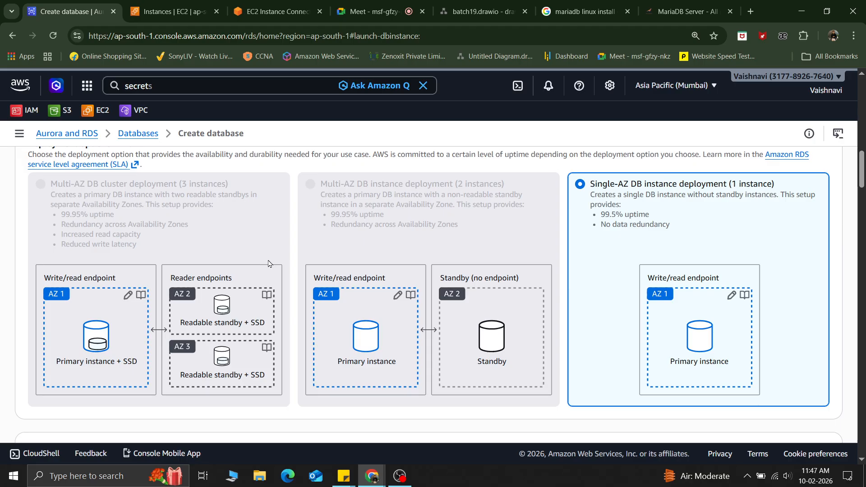
{"action": "scroll", "coordinate": [268, 263], "scroll_direction": "up", "scroll_amount": 10}
Step: Read the free plan limitations notice and review the creation method and engine sections
{"action": "left_click_drag", "start_coordinate": [42, 201], "coordinate": [232, 212]}
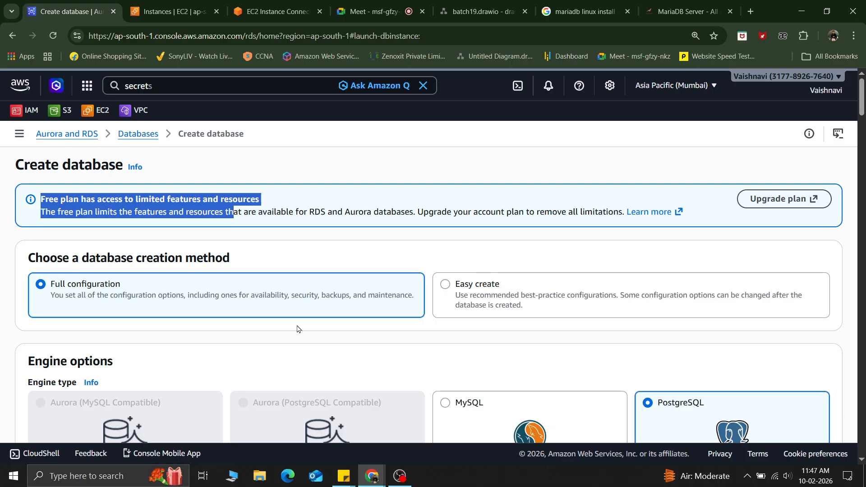
{"action": "scroll", "coordinate": [297, 329], "scroll_direction": "down", "scroll_amount": 12}
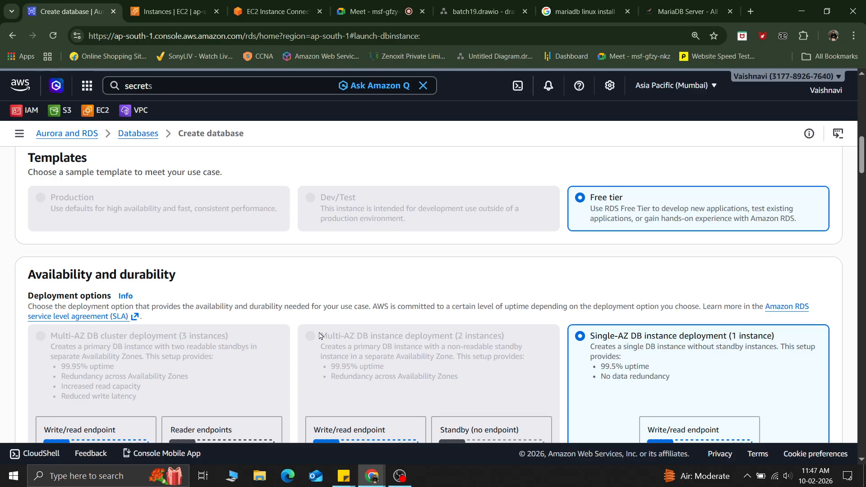
{"action": "scroll", "coordinate": [319, 336], "scroll_direction": "up", "scroll_amount": 5}
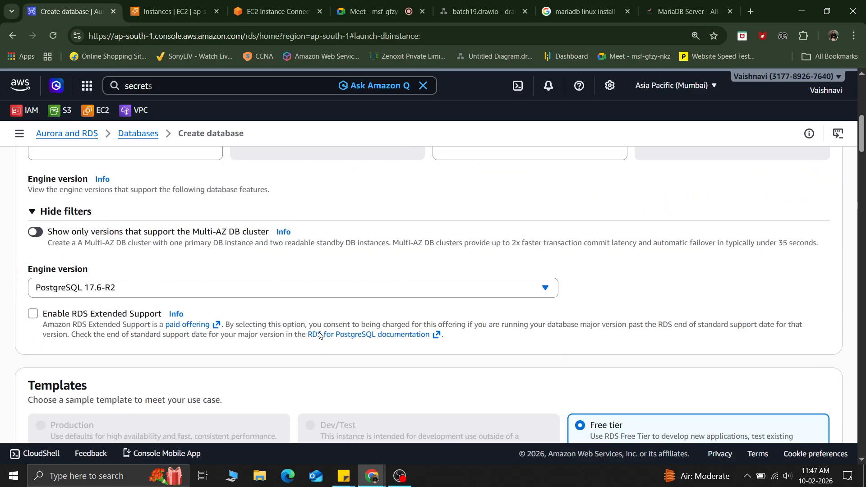
{"action": "scroll", "coordinate": [320, 335], "scroll_direction": "up", "scroll_amount": 6}
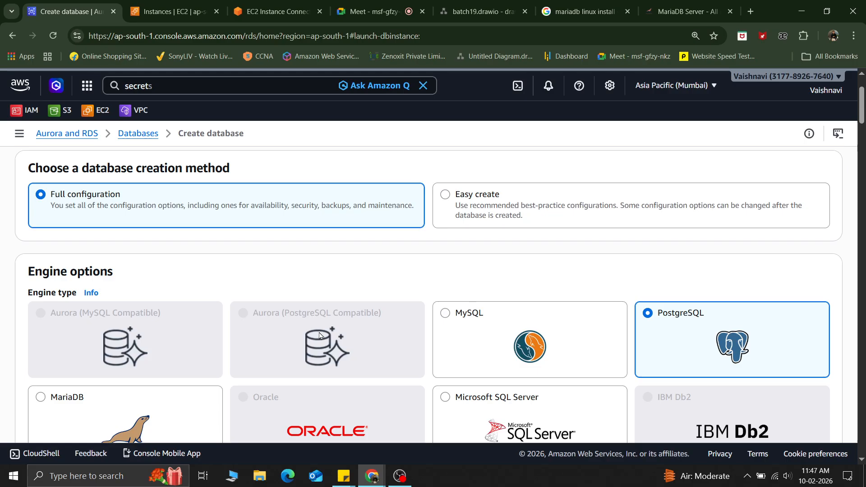
{"action": "scroll", "coordinate": [319, 336], "scroll_direction": "up", "scroll_amount": 2}
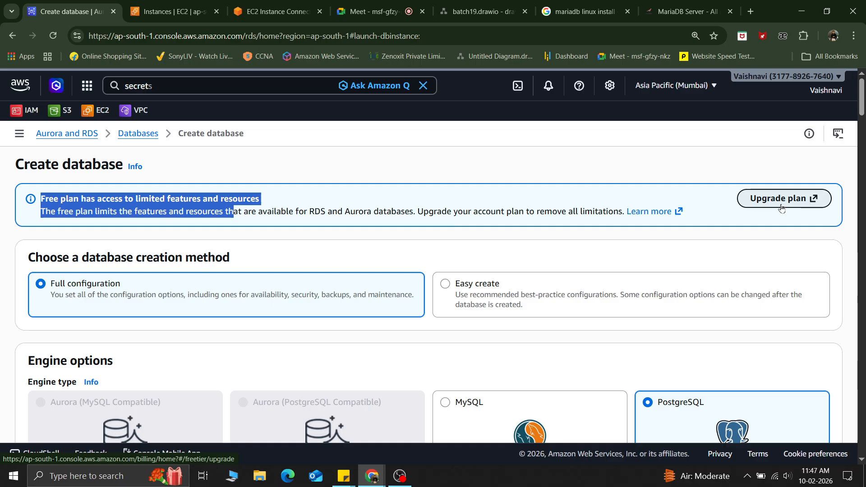
{"action": "scroll", "coordinate": [782, 208], "scroll_direction": "down", "scroll_amount": 5}
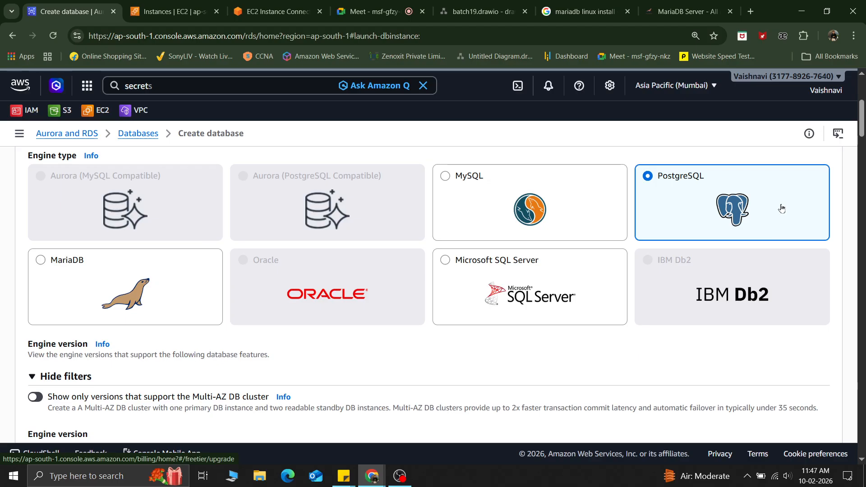
{"action": "scroll", "coordinate": [782, 207], "scroll_direction": "down", "scroll_amount": 4}
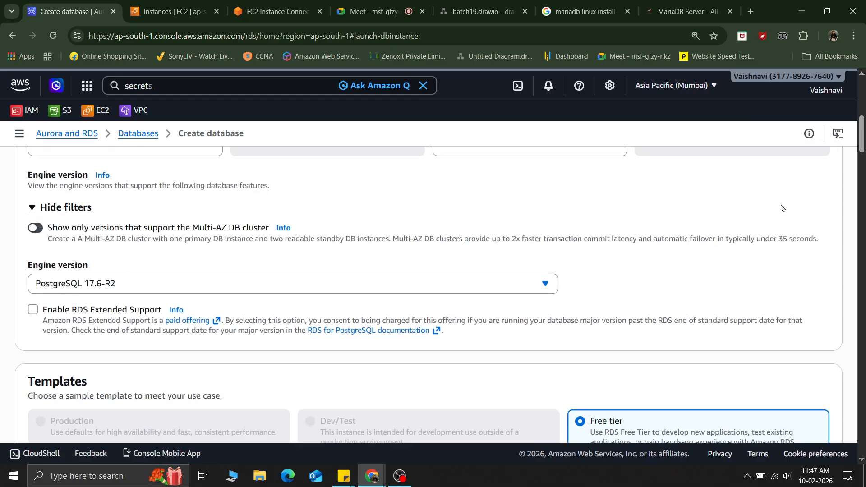
{"action": "scroll", "coordinate": [782, 208], "scroll_direction": "up", "scroll_amount": 8}
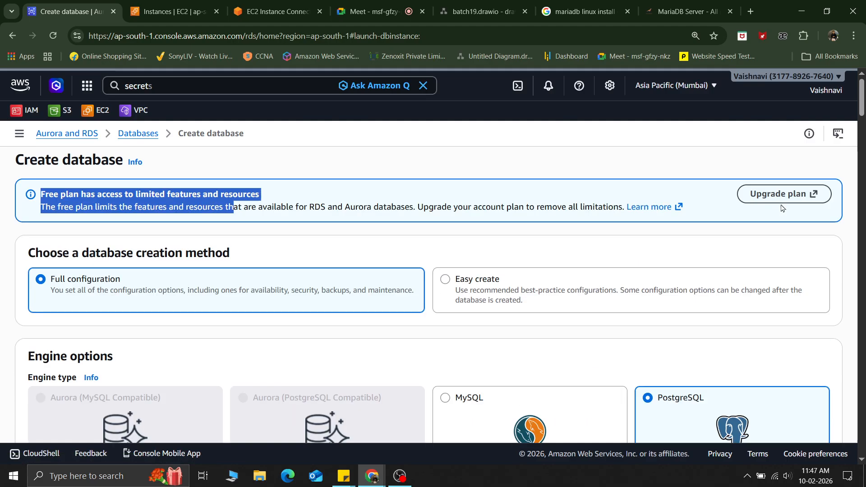
Step: Try the Easy create method, review its instance size and credential settings, and return to Full configuration
{"action": "left_click", "coordinate": [484, 282]}
{"action": "scroll", "coordinate": [484, 281], "scroll_direction": "down", "scroll_amount": 1}
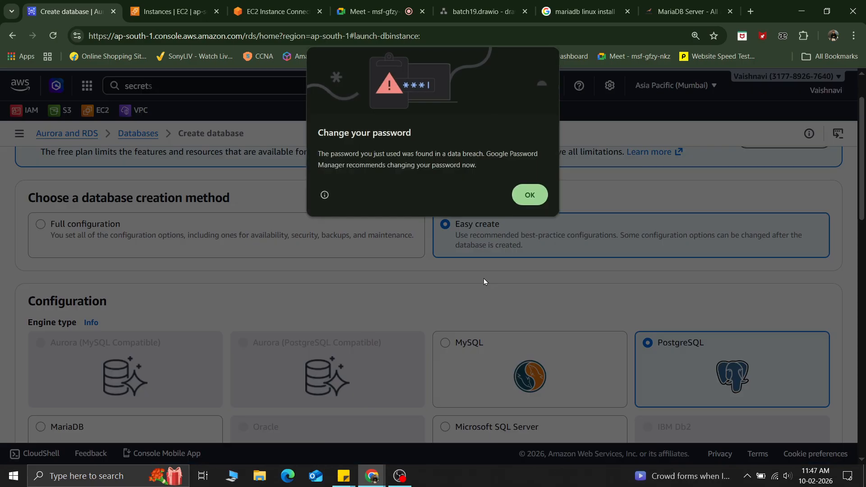
{"action": "left_click", "coordinate": [525, 198]}
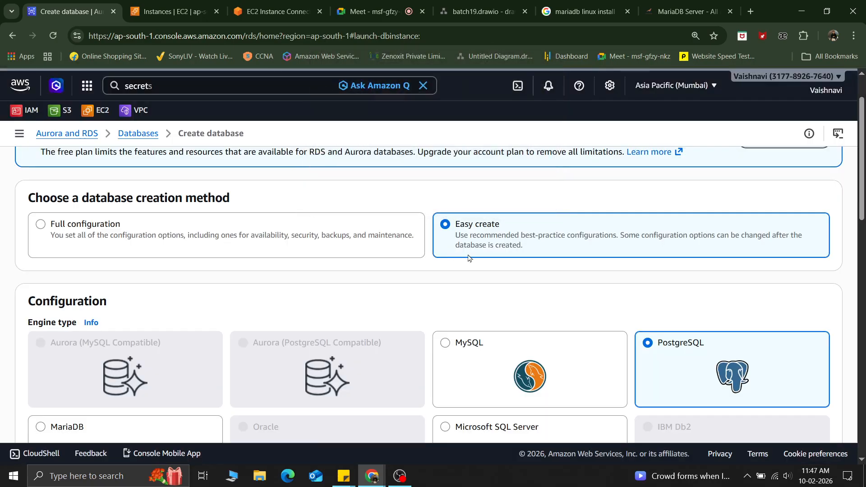
{"action": "scroll", "coordinate": [555, 338], "scroll_direction": "down", "scroll_amount": 4}
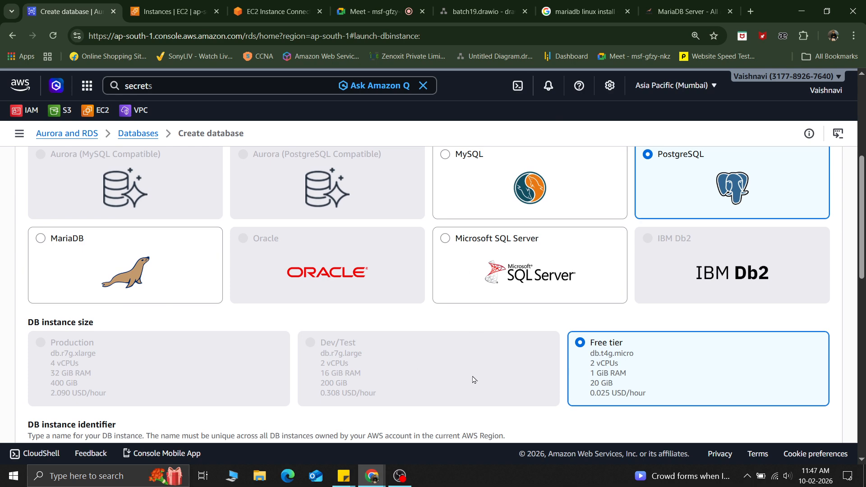
{"action": "scroll", "coordinate": [475, 374], "scroll_direction": "down", "scroll_amount": 1}
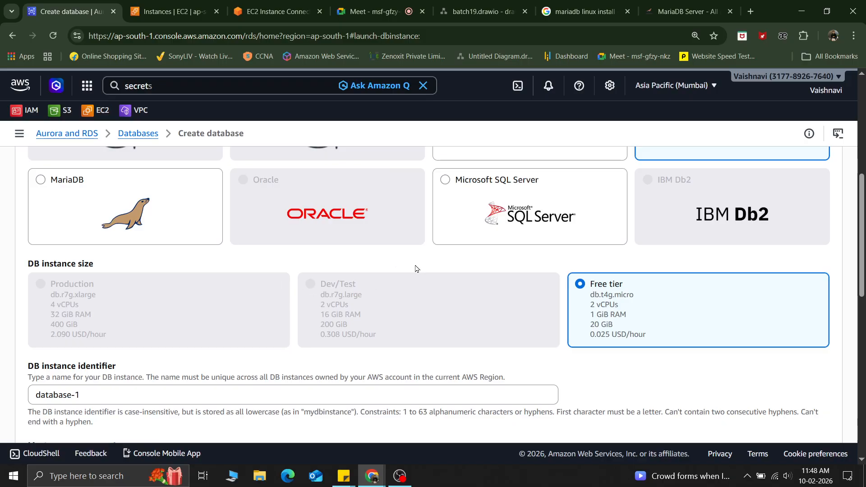
{"action": "scroll", "coordinate": [416, 268], "scroll_direction": "down", "scroll_amount": 8}
{"action": "scroll", "coordinate": [415, 269], "scroll_direction": "down", "scroll_amount": 3}
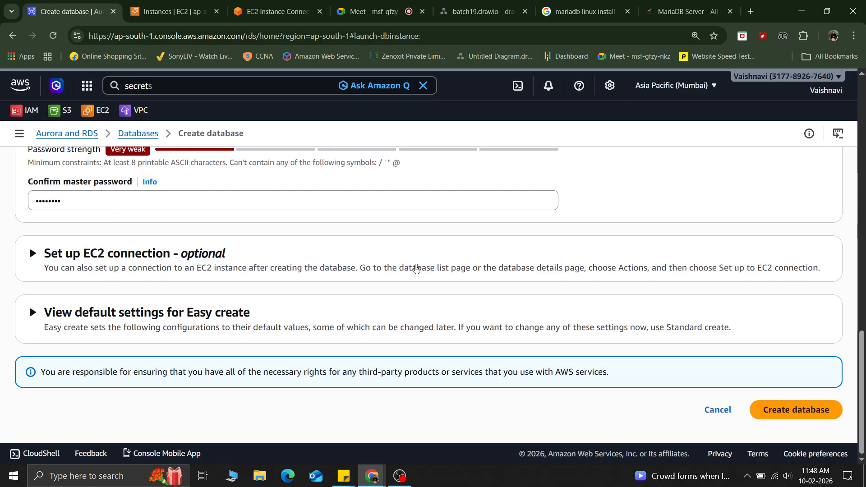
{"action": "scroll", "coordinate": [416, 269], "scroll_direction": "up", "scroll_amount": 10}
{"action": "scroll", "coordinate": [416, 268], "scroll_direction": "up", "scroll_amount": 5}
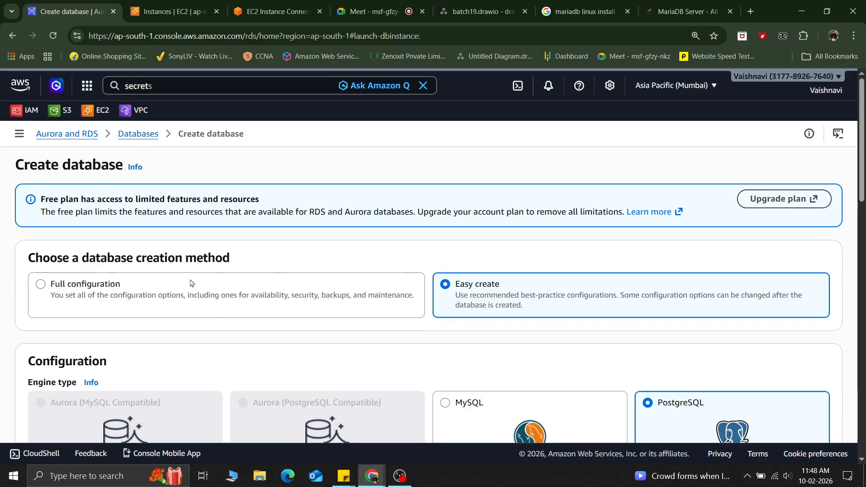
{"action": "left_click", "coordinate": [125, 289]}
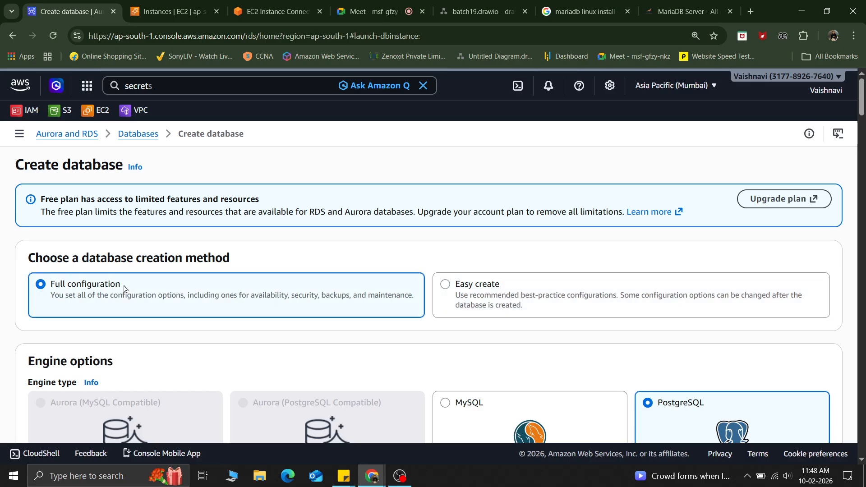
Step: Browse the available DB instance classes in the instance type list without changing the selection
{"action": "scroll", "coordinate": [125, 289], "scroll_direction": "down", "scroll_amount": 10}
{"action": "scroll", "coordinate": [126, 290], "scroll_direction": "up", "scroll_amount": 3}
{"action": "scroll", "coordinate": [125, 289], "scroll_direction": "down", "scroll_amount": 9}
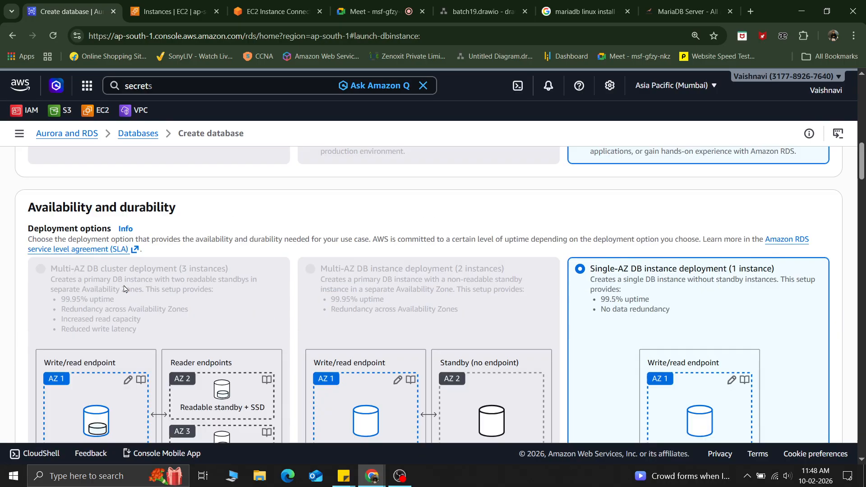
{"action": "scroll", "coordinate": [124, 289], "scroll_direction": "down", "scroll_amount": 10}
{"action": "scroll", "coordinate": [124, 285], "scroll_direction": "down", "scroll_amount": 2}
{"action": "scroll", "coordinate": [124, 285], "scroll_direction": "up", "scroll_amount": 3}
{"action": "scroll", "coordinate": [124, 285], "scroll_direction": "down", "scroll_amount": 4}
{"action": "scroll", "coordinate": [125, 289], "scroll_direction": "down", "scroll_amount": 1}
{"action": "scroll", "coordinate": [124, 289], "scroll_direction": "down", "scroll_amount": 7}
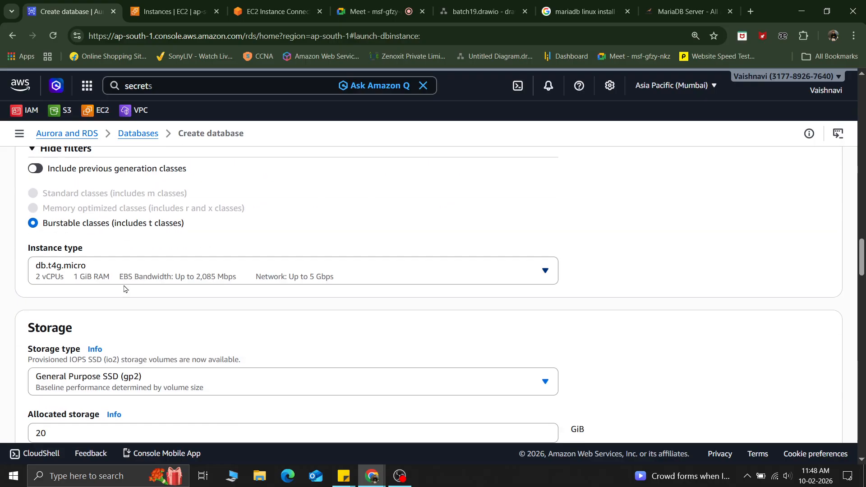
{"action": "left_click", "coordinate": [103, 261]}
{"action": "scroll", "coordinate": [128, 185], "scroll_direction": "down", "scroll_amount": 3}
{"action": "scroll", "coordinate": [127, 185], "scroll_direction": "up", "scroll_amount": 3}
{"action": "scroll", "coordinate": [127, 185], "scroll_direction": "down", "scroll_amount": 3}
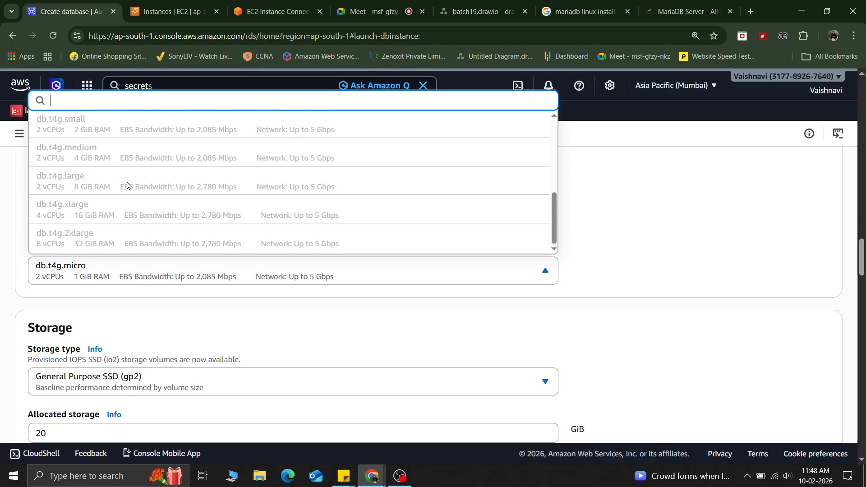
{"action": "scroll", "coordinate": [127, 185], "scroll_direction": "up", "scroll_amount": 3}
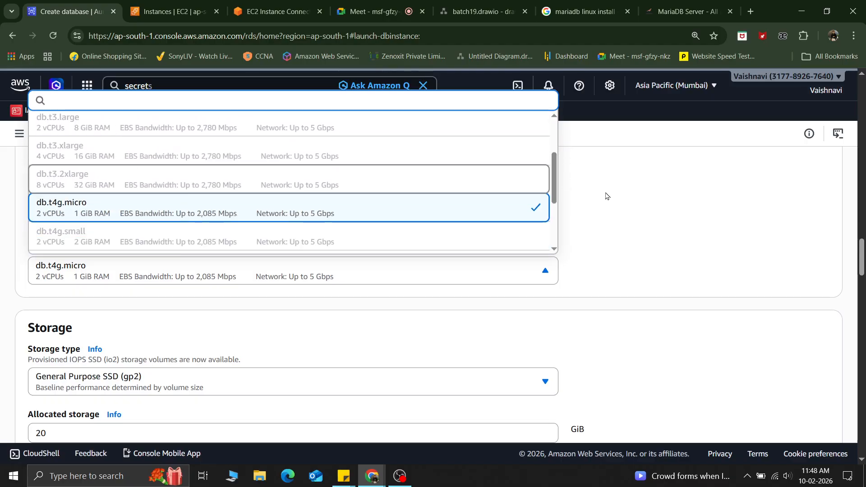
{"action": "left_click", "coordinate": [606, 196]}
Step: Expand and collapse the additional storage configuration to view the storage autoscaling settings
{"action": "scroll", "coordinate": [605, 194], "scroll_direction": "down", "scroll_amount": 5}
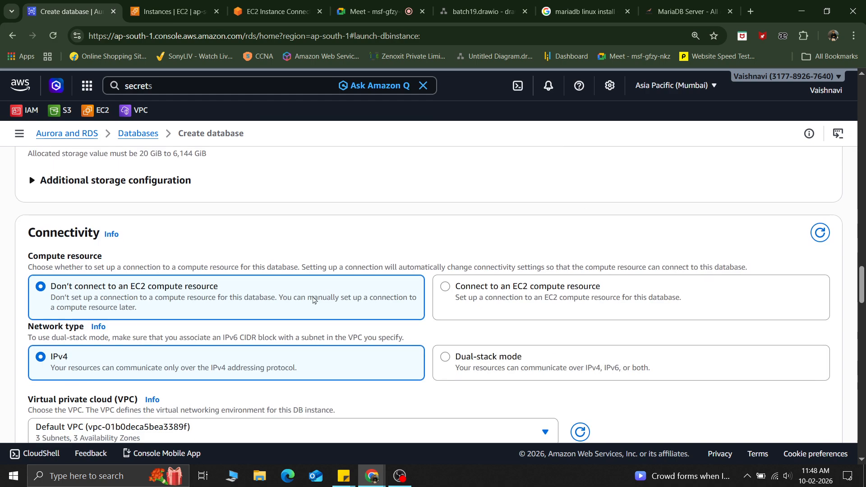
{"action": "scroll", "coordinate": [302, 300], "scroll_direction": "down", "scroll_amount": 5}
{"action": "scroll", "coordinate": [271, 294], "scroll_direction": "up", "scroll_amount": 7}
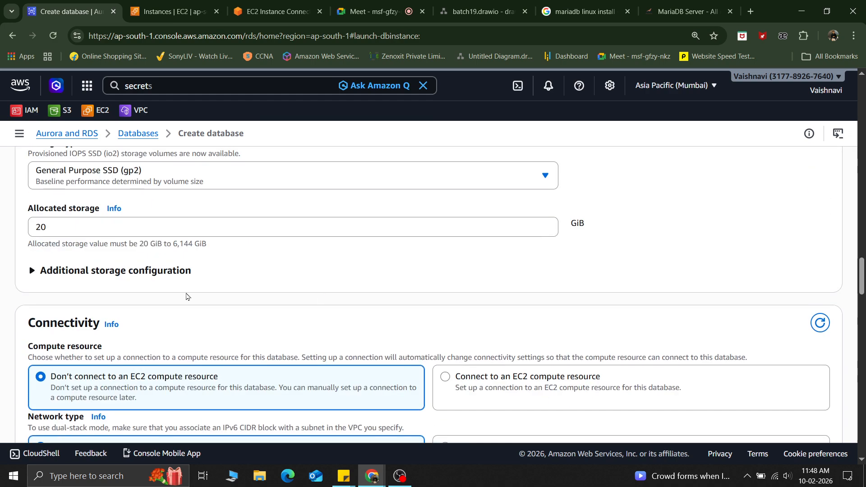
{"action": "left_click", "coordinate": [32, 273]}
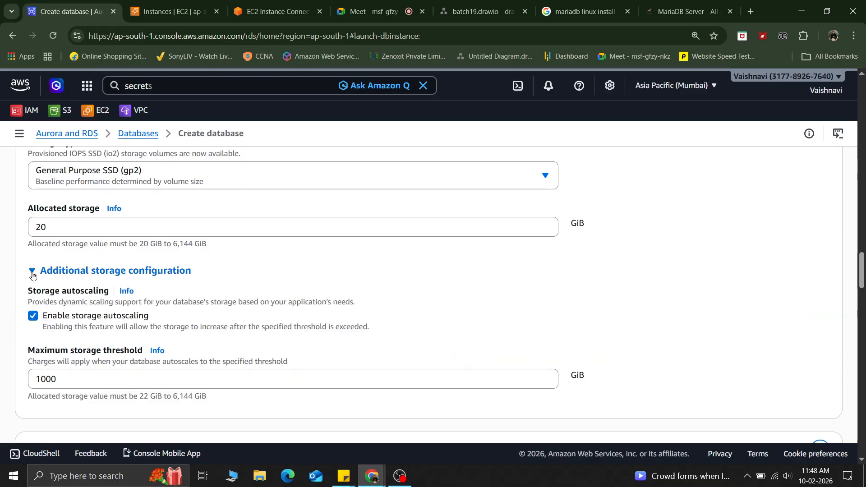
{"action": "left_click", "coordinate": [32, 272]}
Step: Select MariaDB as the engine type
{"action": "scroll", "coordinate": [215, 323], "scroll_direction": "up", "scroll_amount": 10}
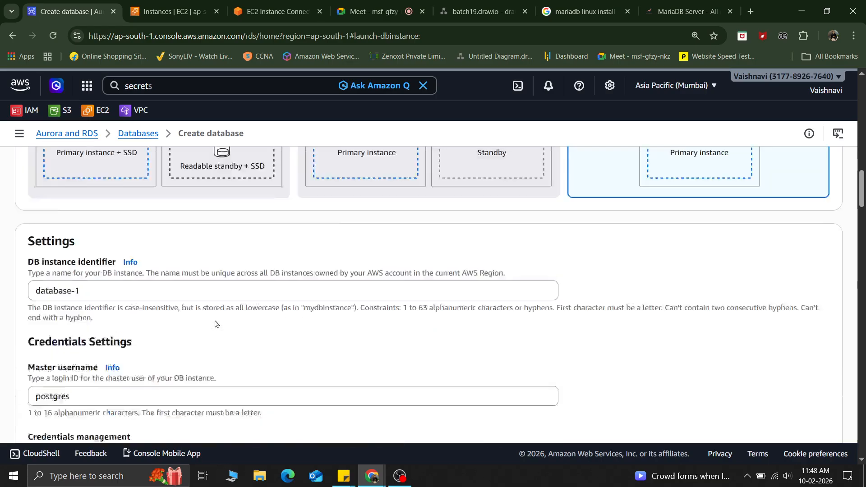
{"action": "scroll", "coordinate": [215, 323], "scroll_direction": "up", "scroll_amount": 4}
{"action": "scroll", "coordinate": [215, 323], "scroll_direction": "down", "scroll_amount": 4}
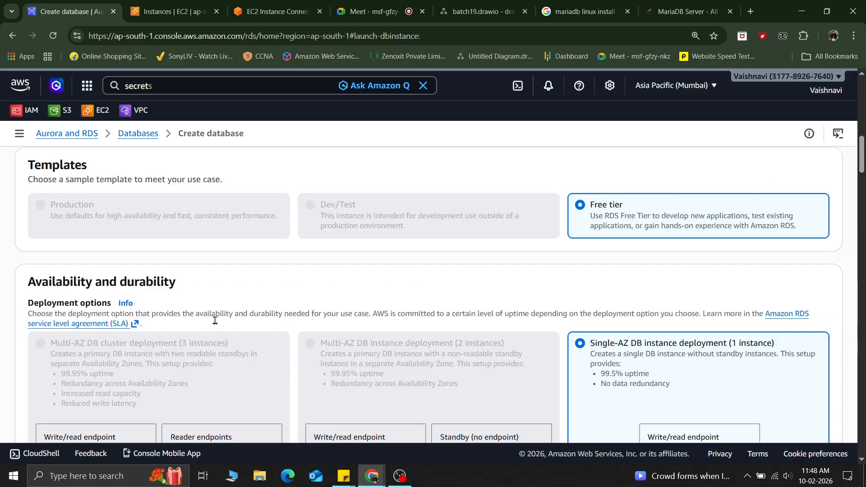
{"action": "scroll", "coordinate": [215, 323], "scroll_direction": "down", "scroll_amount": 2}
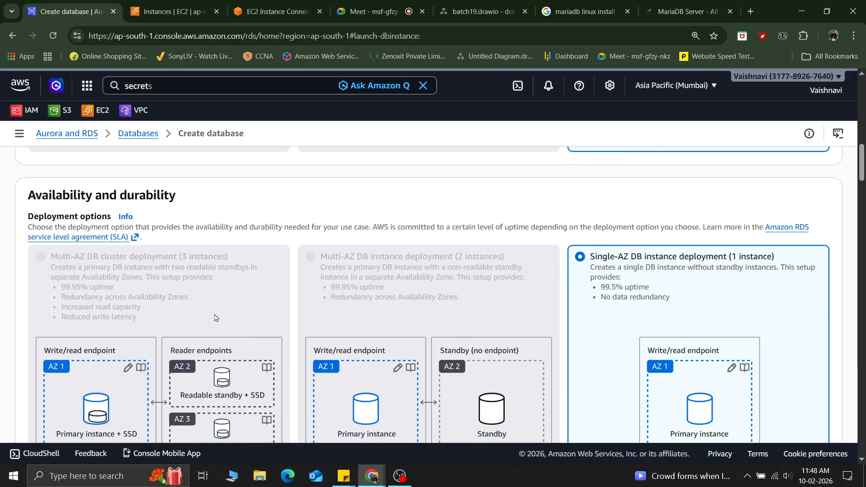
{"action": "scroll", "coordinate": [215, 318], "scroll_direction": "up", "scroll_amount": 15}
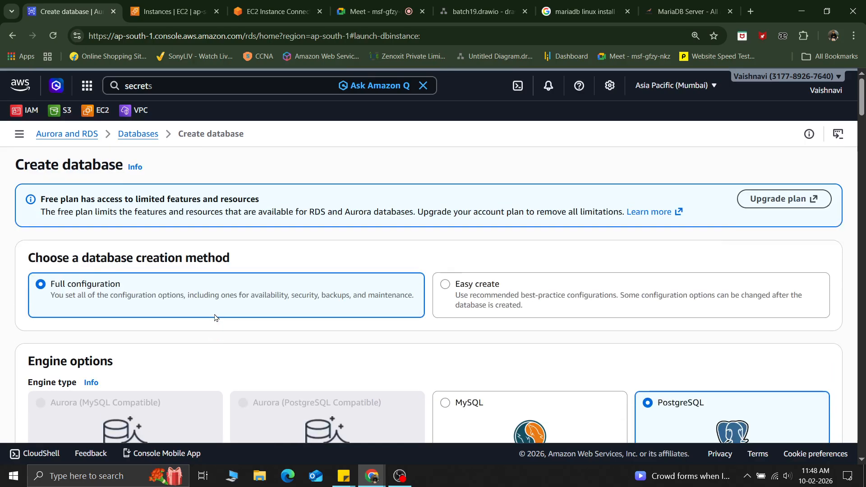
{"action": "scroll", "coordinate": [197, 316], "scroll_direction": "down", "scroll_amount": 7}
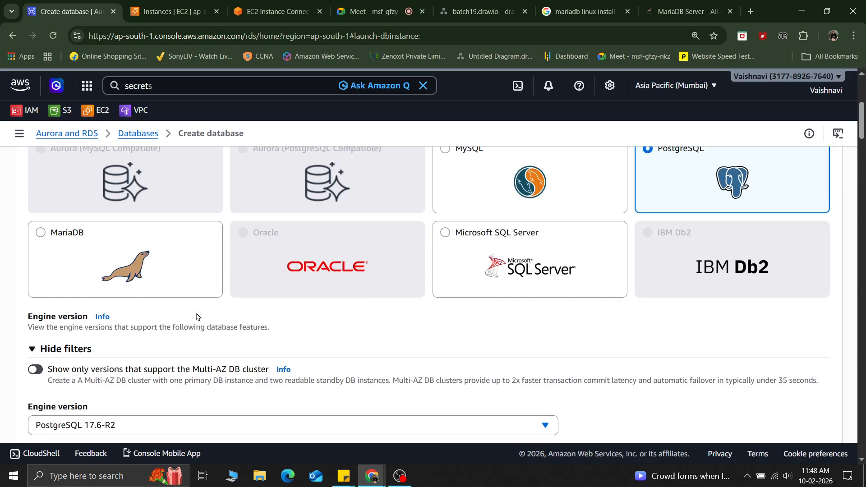
{"action": "left_click", "coordinate": [78, 256]}
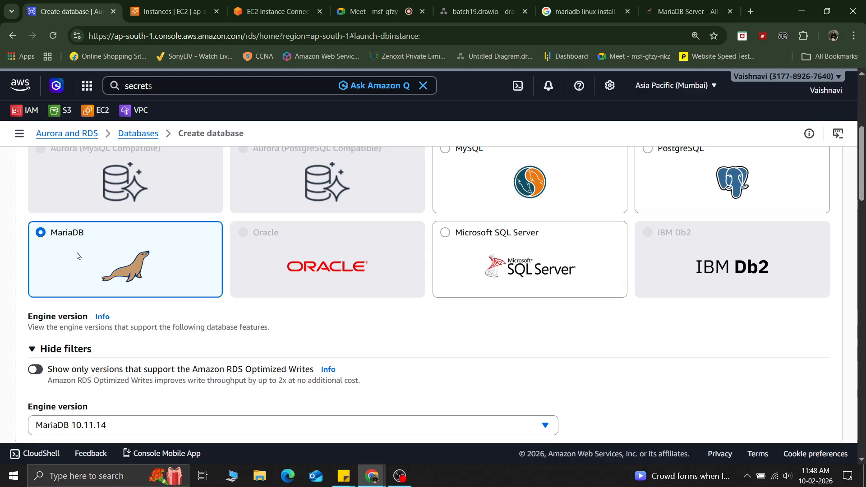
Step: Review the template, credentials, instance configuration and storage settings down to the Connectivity section
{"action": "scroll", "coordinate": [378, 396], "scroll_direction": "down", "scroll_amount": 5}
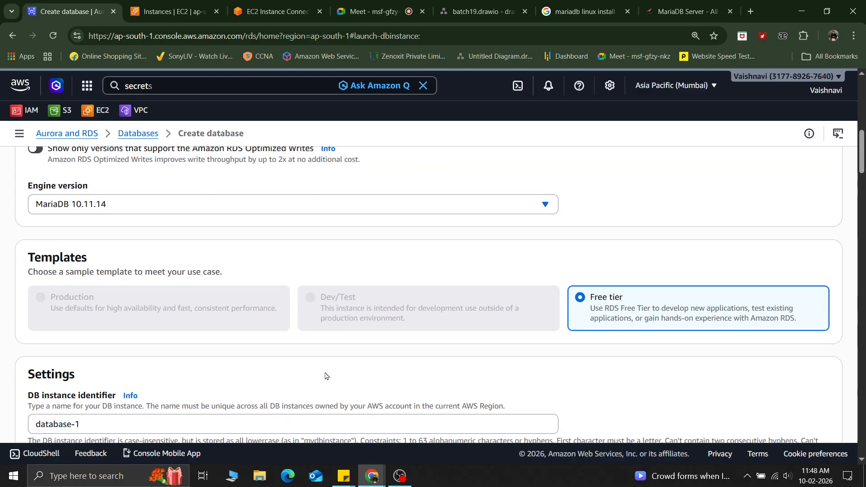
{"action": "scroll", "coordinate": [327, 374], "scroll_direction": "down", "scroll_amount": 9}
{"action": "scroll", "coordinate": [325, 377], "scroll_direction": "down", "scroll_amount": 4}
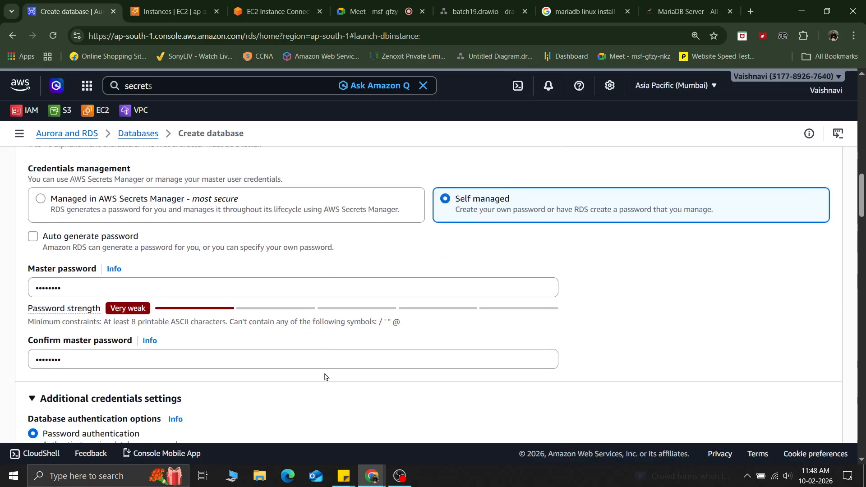
{"action": "scroll", "coordinate": [325, 376], "scroll_direction": "down", "scroll_amount": 3}
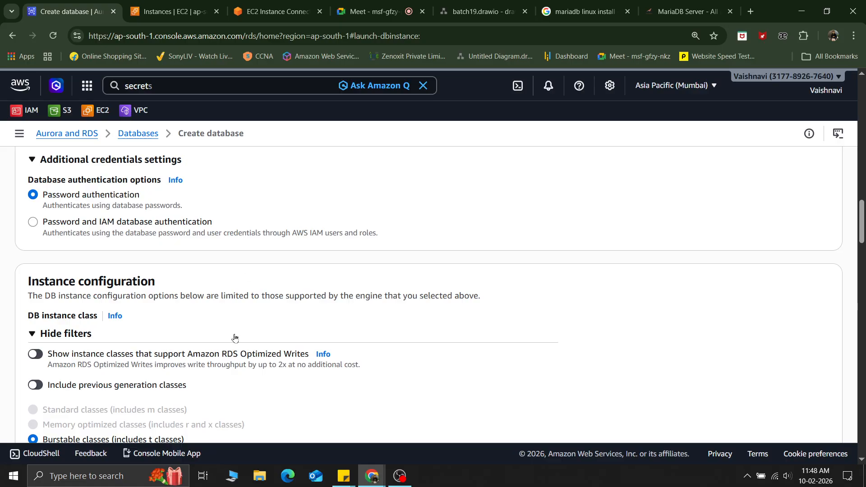
{"action": "scroll", "coordinate": [71, 359], "scroll_direction": "down", "scroll_amount": 5}
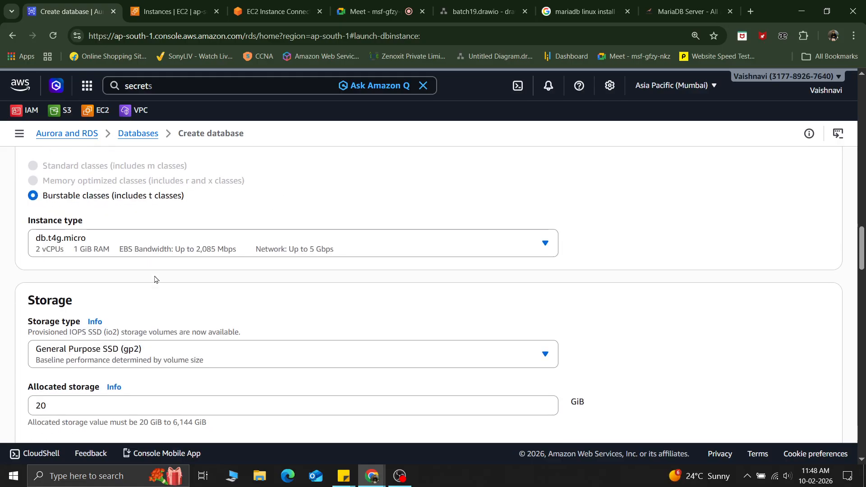
{"action": "scroll", "coordinate": [155, 279], "scroll_direction": "down", "scroll_amount": 7}
{"action": "scroll", "coordinate": [155, 279], "scroll_direction": "down", "scroll_amount": 4}
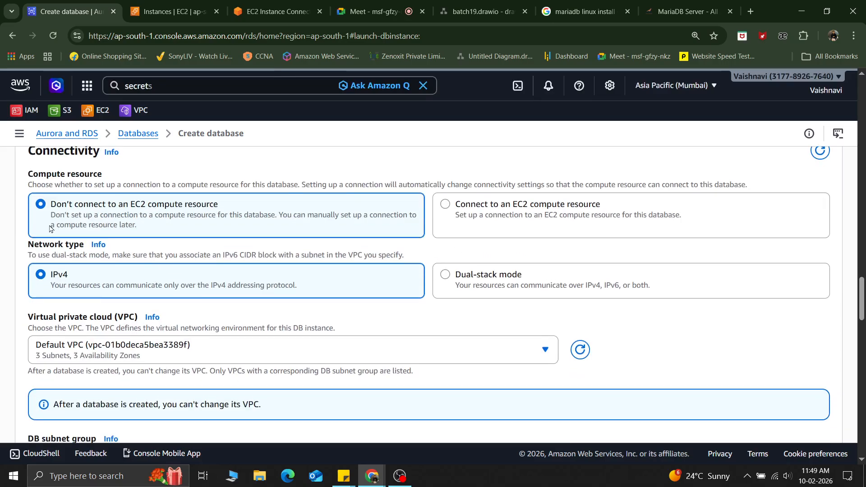
{"action": "scroll", "coordinate": [166, 232], "scroll_direction": "up", "scroll_amount": 1}
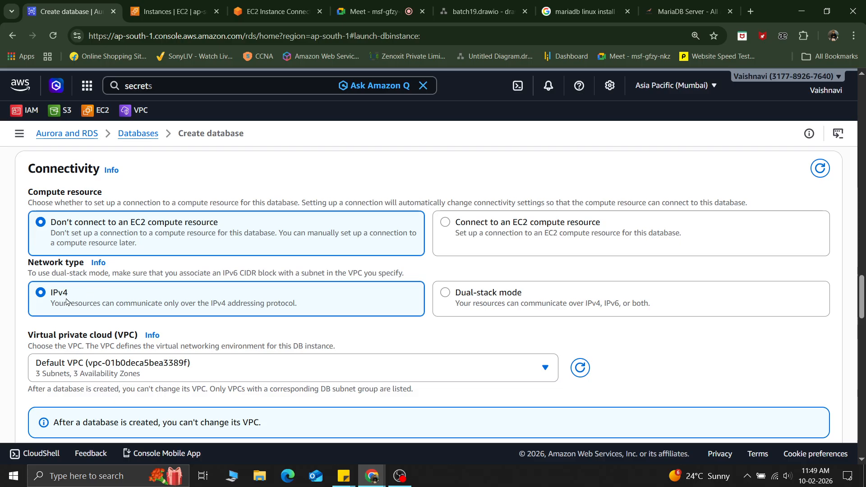
{"action": "scroll", "coordinate": [67, 301], "scroll_direction": "down", "scroll_amount": 3}
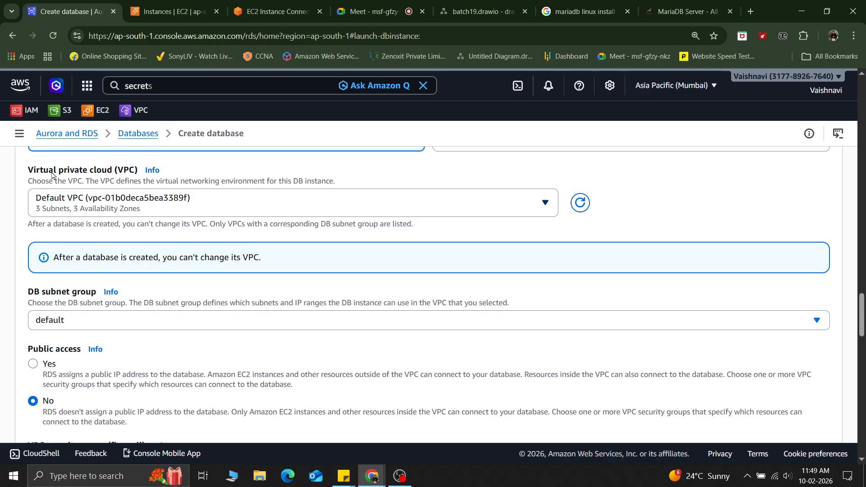
Step: Examine the VPC choices, DB subnet group, public access and VPC security group settings, keeping the Default VPC
{"action": "left_click", "coordinate": [208, 212]}
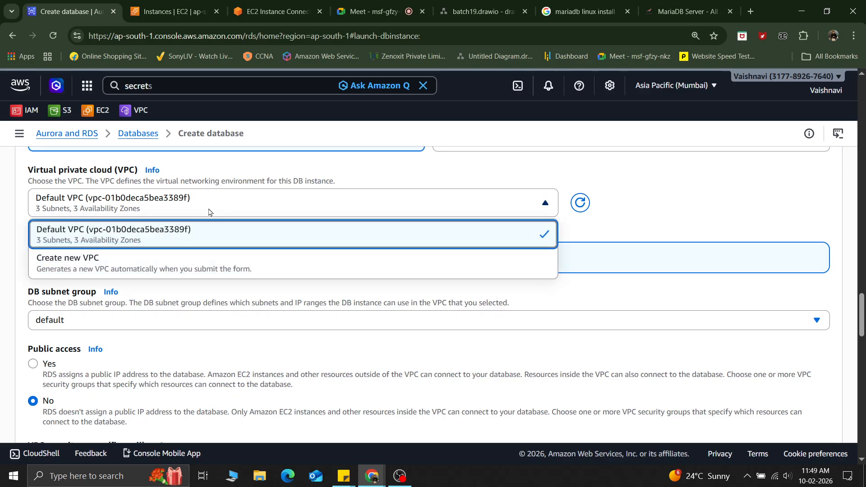
{"action": "left_click", "coordinate": [168, 242]}
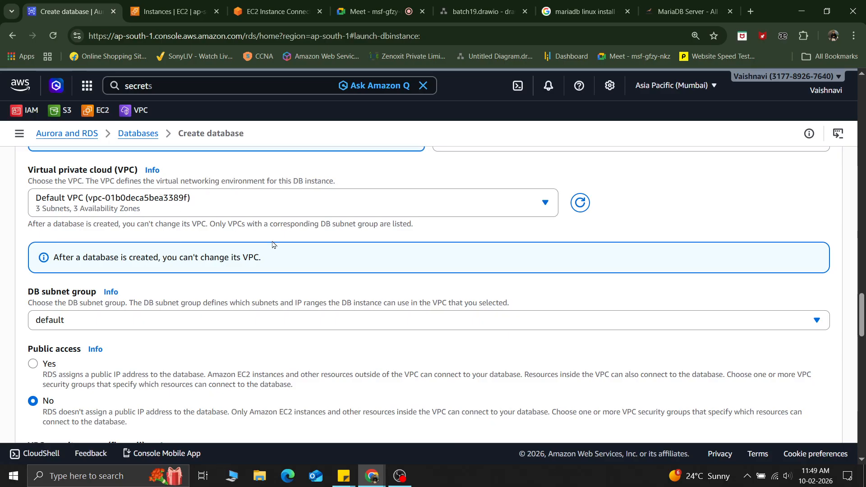
{"action": "scroll", "coordinate": [272, 245], "scroll_direction": "down", "scroll_amount": 1}
{"action": "scroll", "coordinate": [30, 251], "scroll_direction": "up", "scroll_amount": 5}
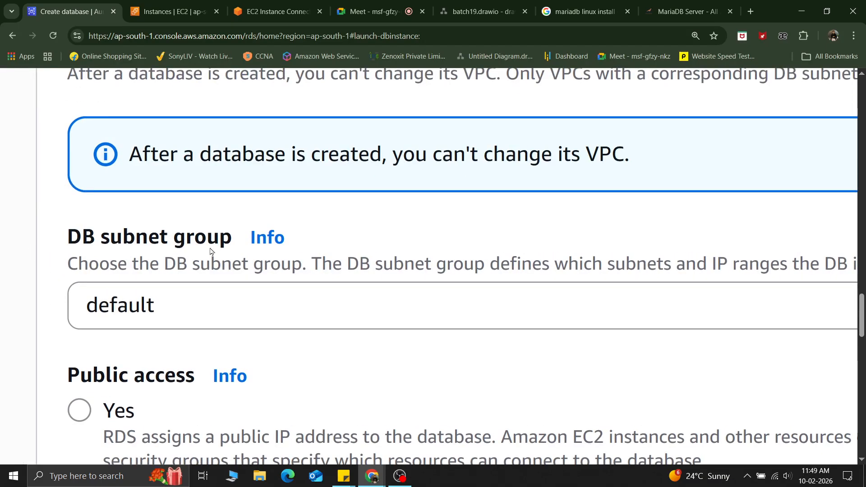
{"action": "scroll", "coordinate": [210, 251], "scroll_direction": "down", "scroll_amount": 3}
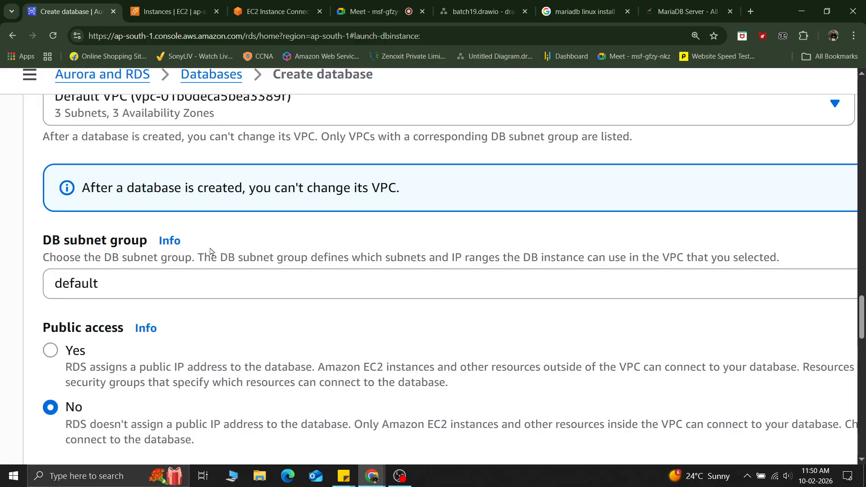
{"action": "scroll", "coordinate": [210, 249], "scroll_direction": "up", "scroll_amount": 1}
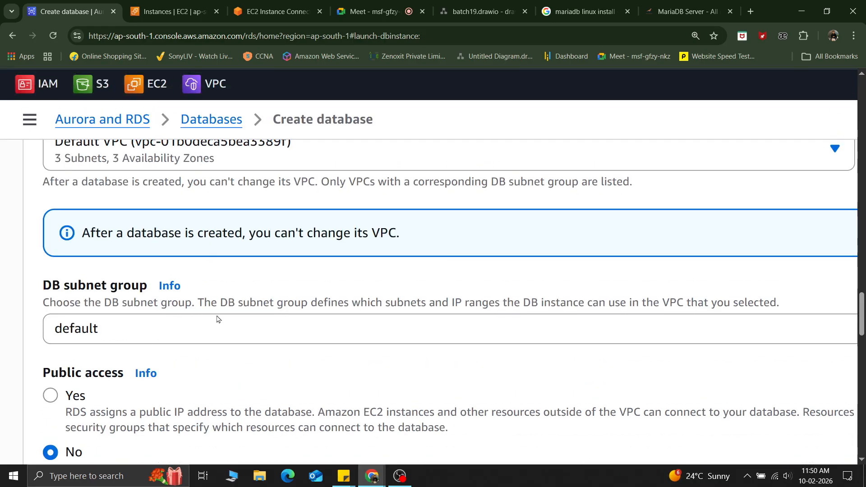
{"action": "scroll", "coordinate": [170, 317], "scroll_direction": "down", "scroll_amount": 3}
{"action": "scroll", "coordinate": [171, 319], "scroll_direction": "down", "scroll_amount": 1}
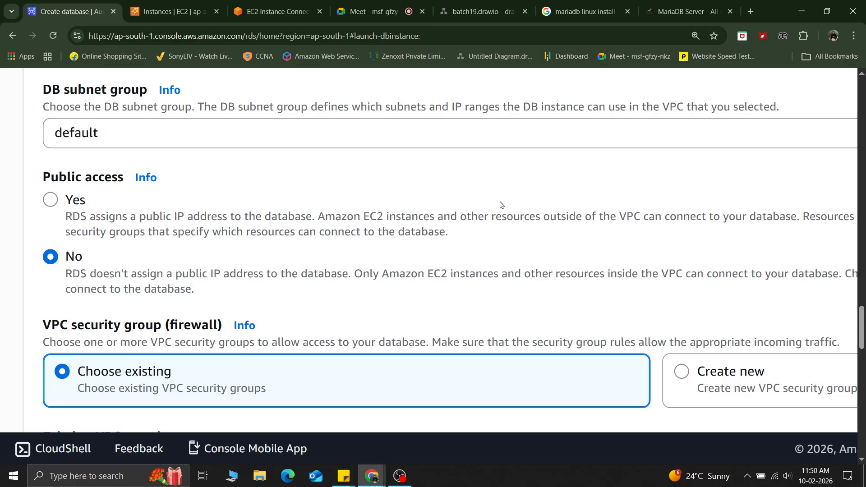
{"action": "scroll", "coordinate": [501, 205], "scroll_direction": "down", "scroll_amount": 4}
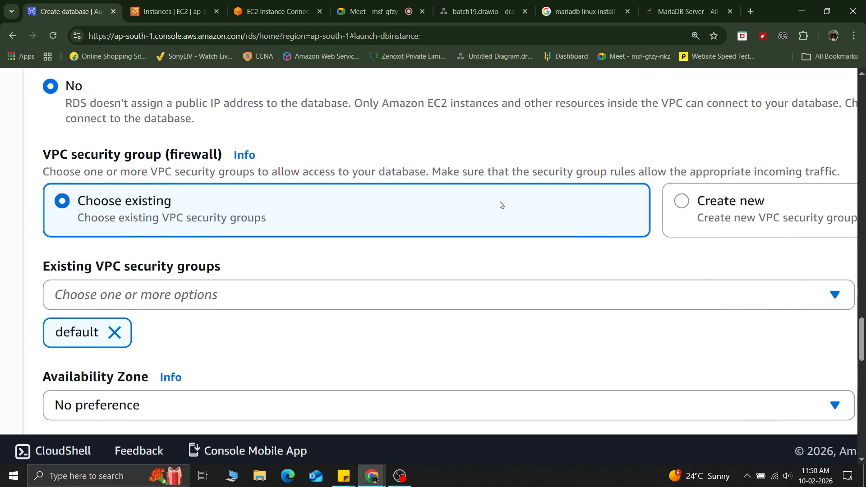
{"action": "key", "text": "ctrl+minus"}
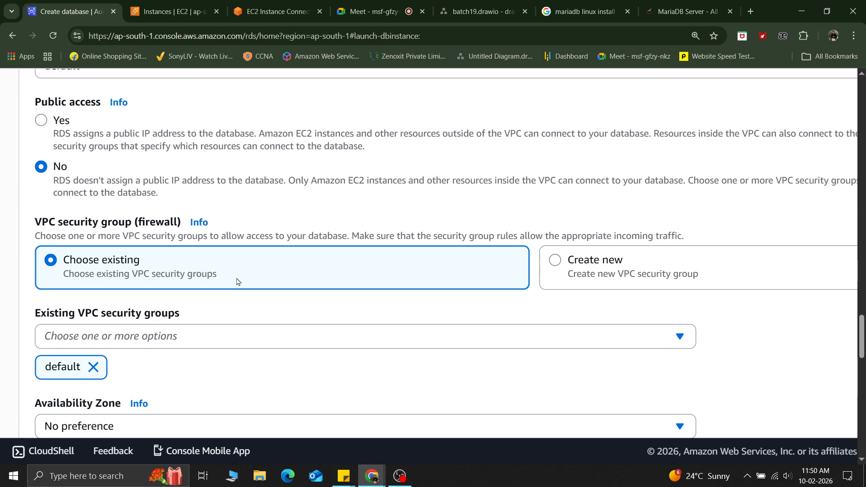
{"action": "scroll", "coordinate": [237, 282], "scroll_direction": "down", "scroll_amount": 1}
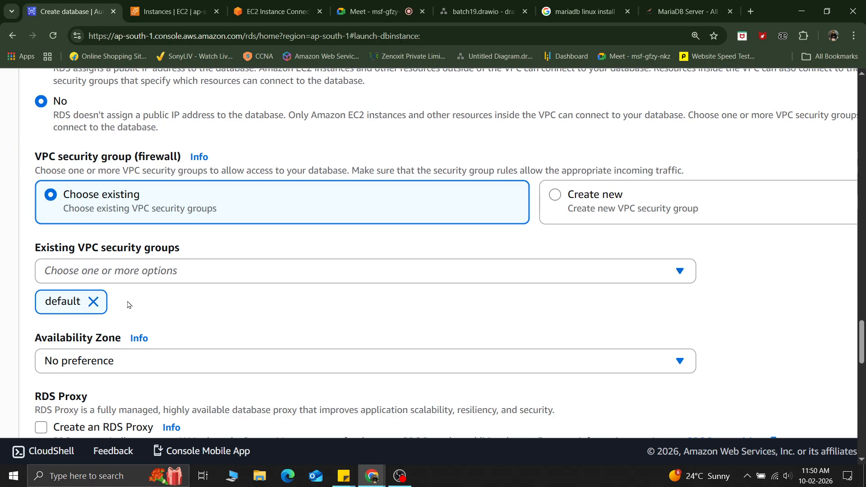
{"action": "scroll", "coordinate": [128, 304], "scroll_direction": "down", "scroll_amount": 5}
{"action": "key", "text": "ctrl+minus"}
{"action": "key", "text": "ctrl+minus"}
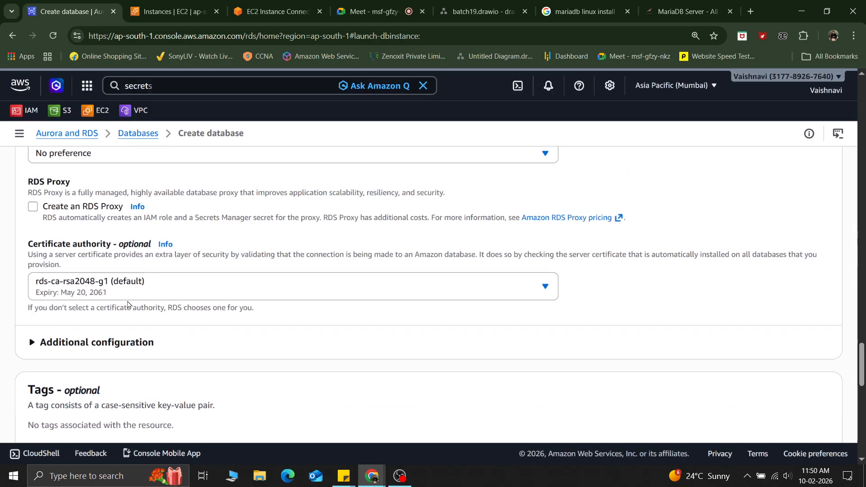
Step: Expand the additional configuration to examine the database port setting of 3306
{"action": "left_click", "coordinate": [30, 344]}
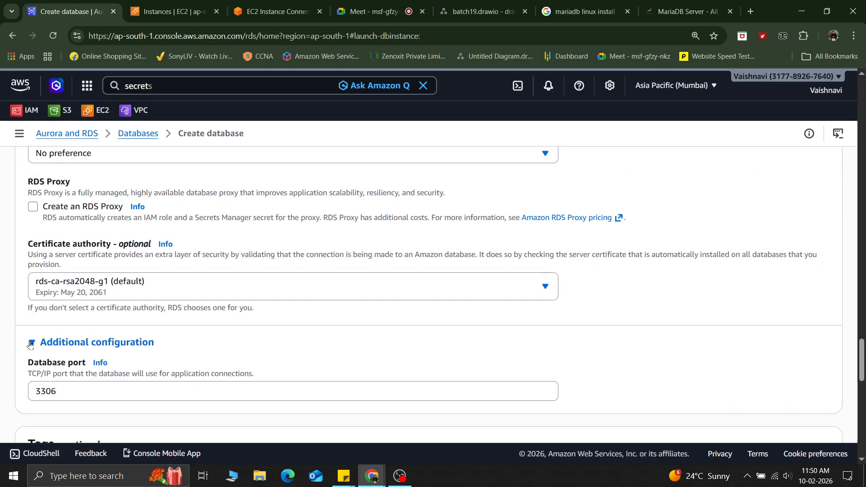
{"action": "double_click", "coordinate": [29, 343]}
{"action": "scroll", "coordinate": [153, 338], "scroll_direction": "up", "scroll_amount": 4}
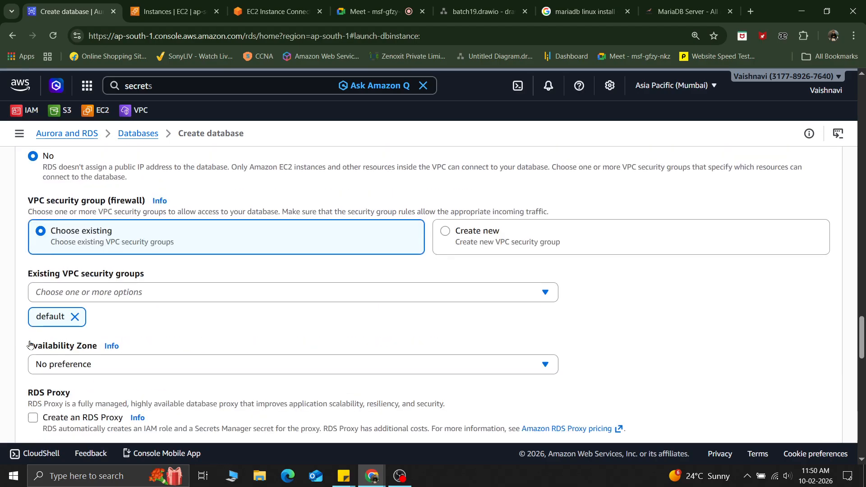
{"action": "scroll", "coordinate": [153, 338], "scroll_direction": "down", "scroll_amount": 4}
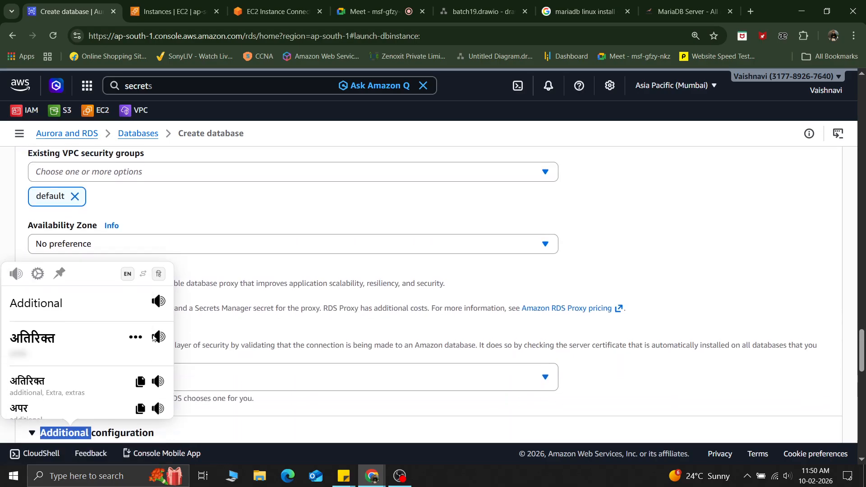
{"action": "left_click", "coordinate": [417, 260]}
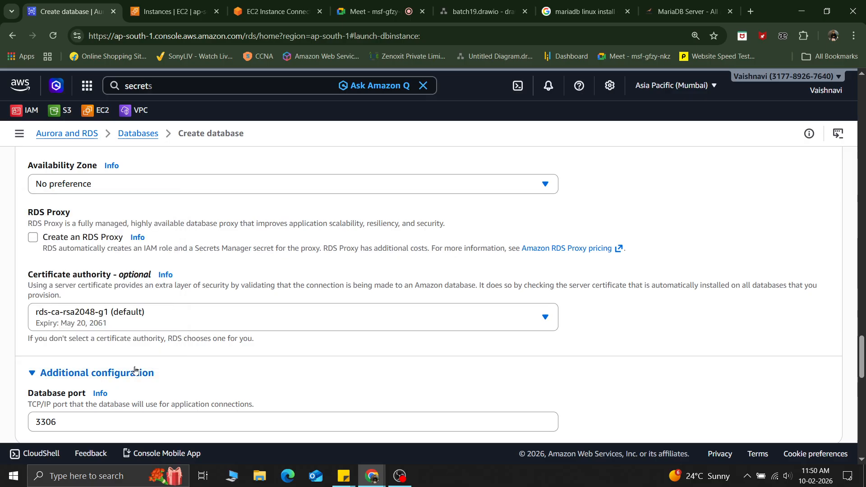
{"action": "scroll", "coordinate": [145, 367], "scroll_direction": "down", "scroll_amount": 1}
{"action": "left_click", "coordinate": [70, 384]}
{"action": "double_click", "coordinate": [27, 386]}
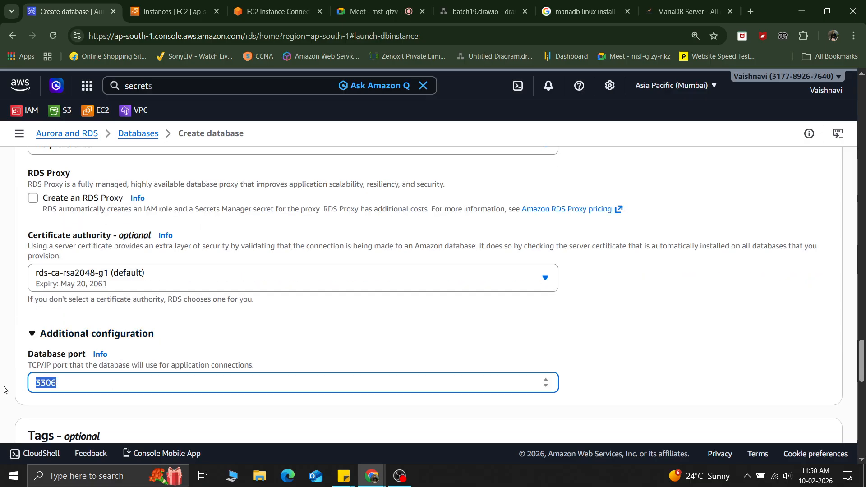
{"action": "scroll", "coordinate": [4, 389], "scroll_direction": "up", "scroll_amount": 9}
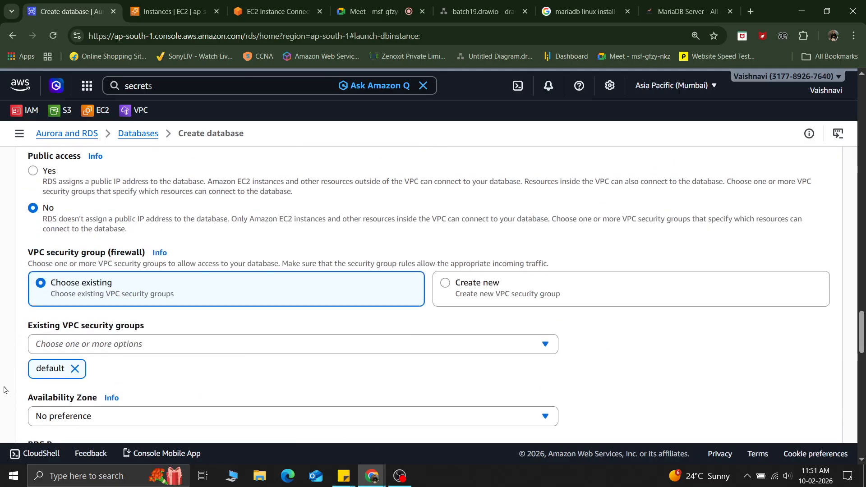
Step: Add the mysg security group and remove default from the existing VPC security groups
{"action": "left_click", "coordinate": [126, 345]}
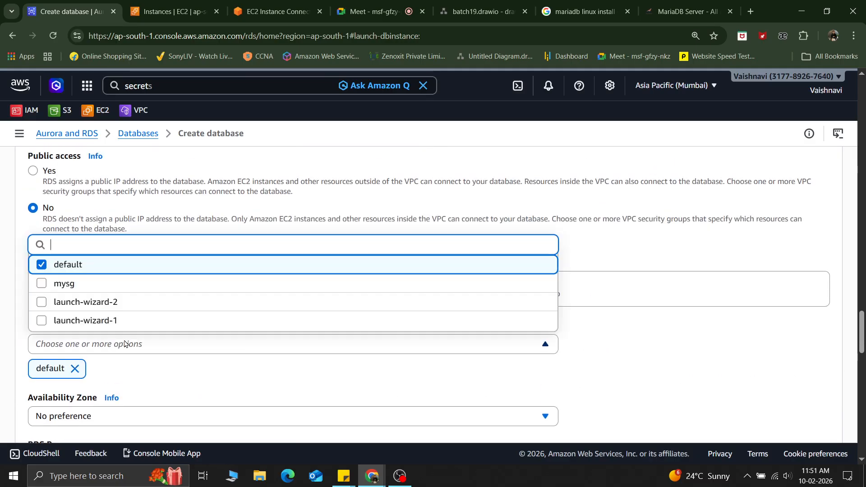
{"action": "left_click", "coordinate": [57, 288]}
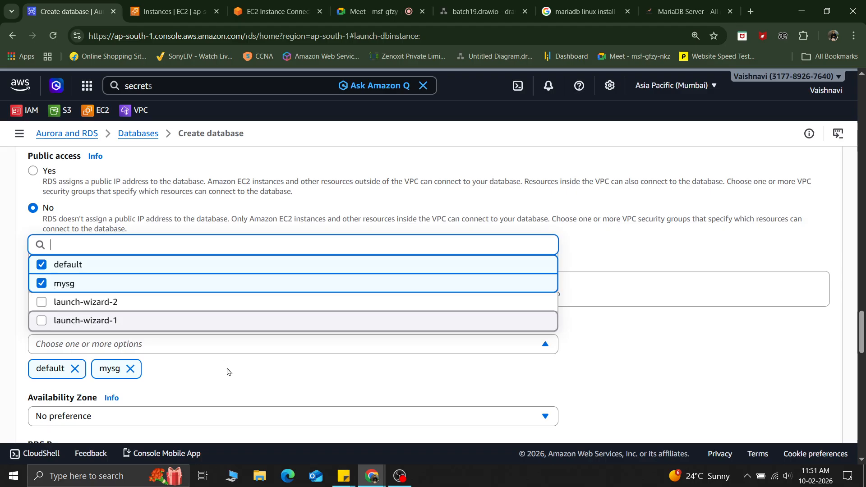
{"action": "left_click", "coordinate": [202, 369]}
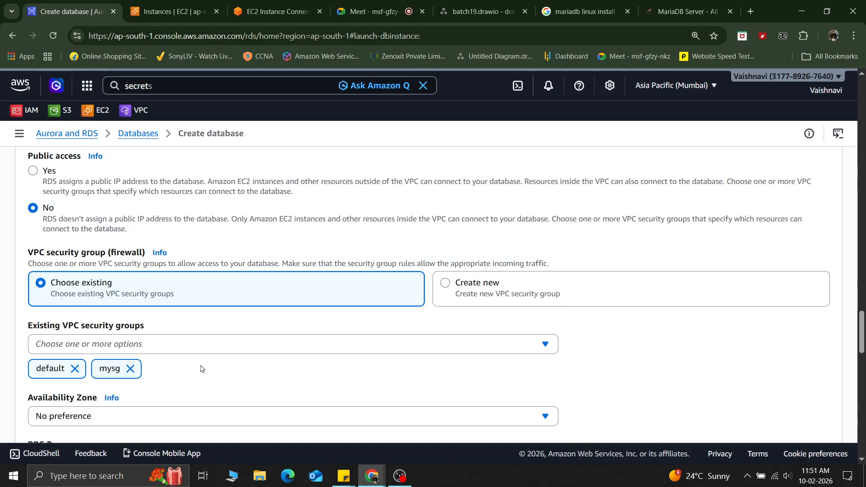
{"action": "left_click", "coordinate": [76, 369]}
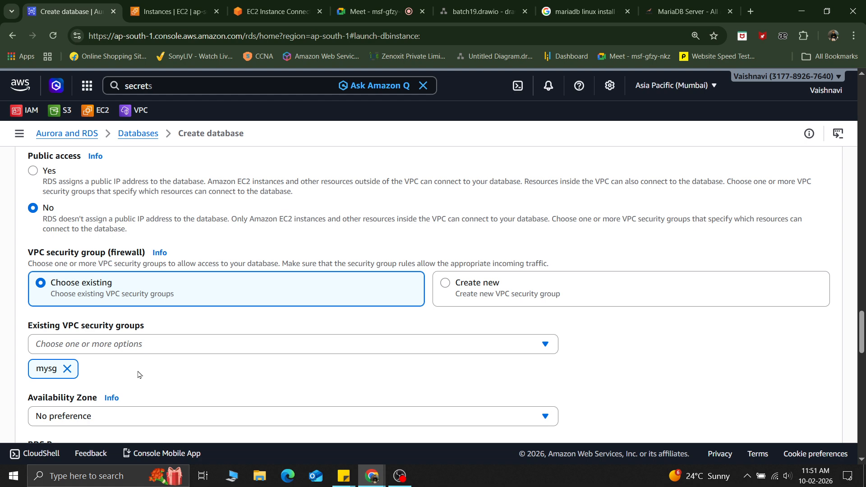
Step: Check the databasevm EC2 instance in its tab, then set the database's Availability Zone to ap-south-1b
{"action": "scroll", "coordinate": [138, 375], "scroll_direction": "down", "scroll_amount": 3}
{"action": "left_click", "coordinate": [110, 268]}
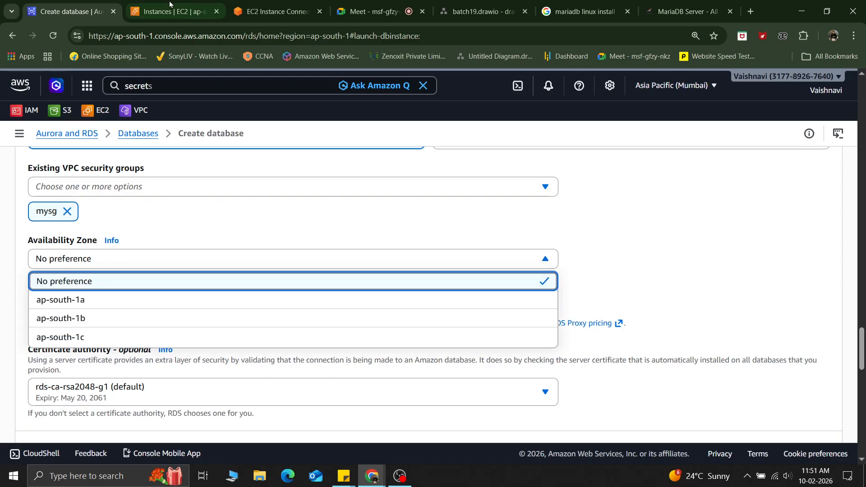
{"action": "left_click", "coordinate": [138, 6]}
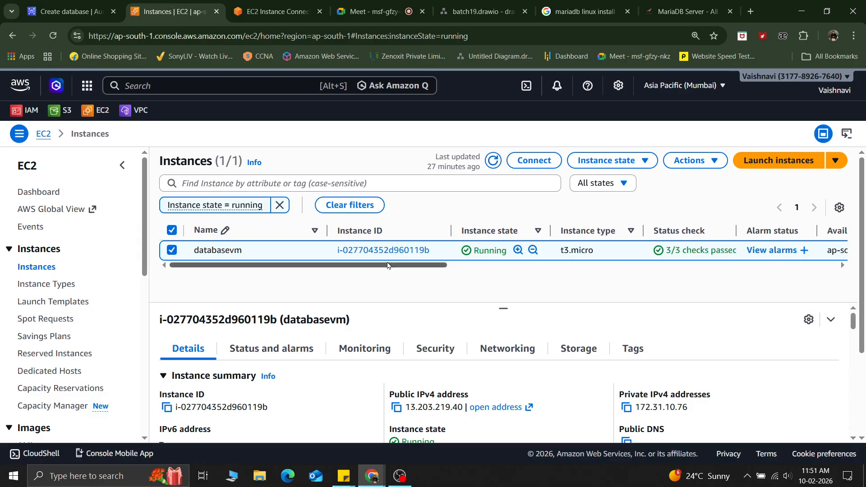
{"action": "mouse_move", "coordinate": [385, 267]}
{"action": "left_mouse_down"}
{"action": "mouse_move", "coordinate": [594, 268]}
{"action": "mouse_move", "coordinate": [382, 267]}
{"action": "left_mouse_up"}
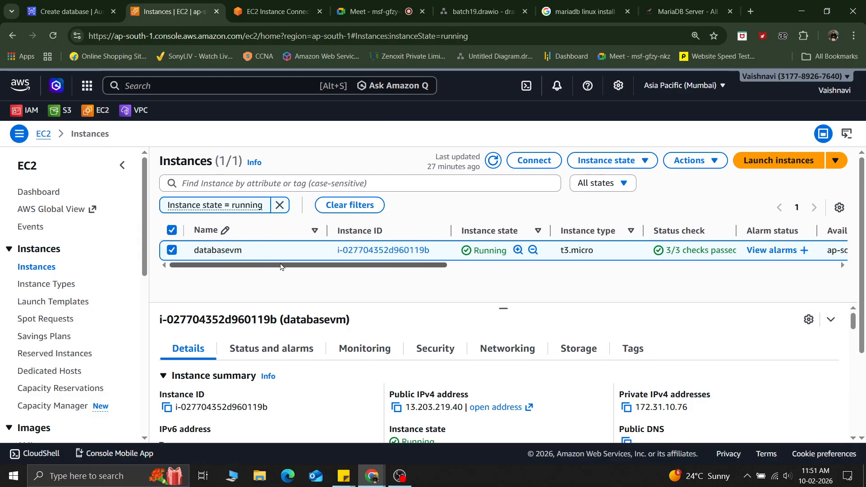
{"action": "left_click", "coordinate": [69, 11]}
{"action": "left_click", "coordinate": [80, 266]}
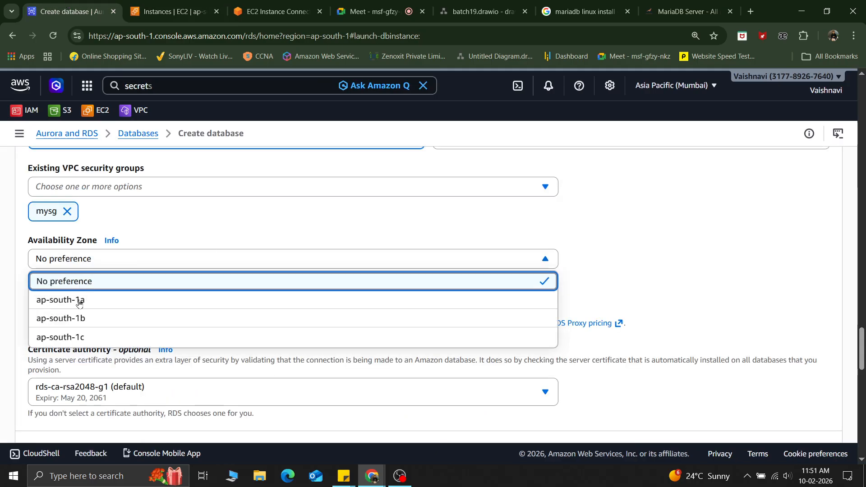
{"action": "left_click", "coordinate": [67, 318]}
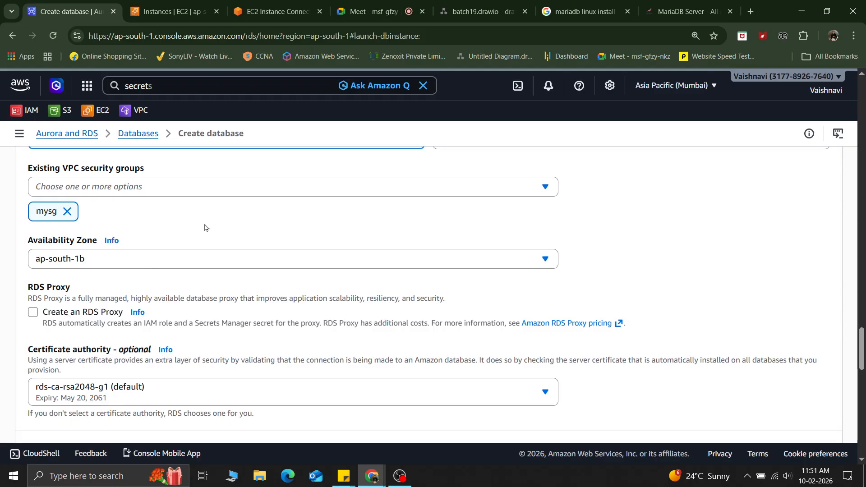
Step: Examine the RDS Proxy and certificate authority options
{"action": "scroll", "coordinate": [206, 227], "scroll_direction": "down", "scroll_amount": 2}
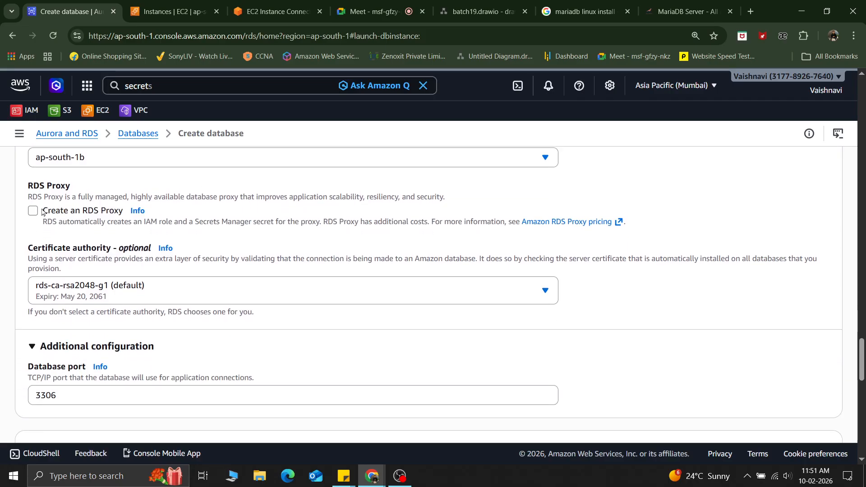
{"action": "key", "text": "ctrl+plus"}
{"action": "key", "text": "ctrl+plus"}
{"action": "key", "text": "ctrl+plus"}
{"action": "key", "text": "ctrl+plus"}
{"action": "key", "text": "ctrl+plus"}
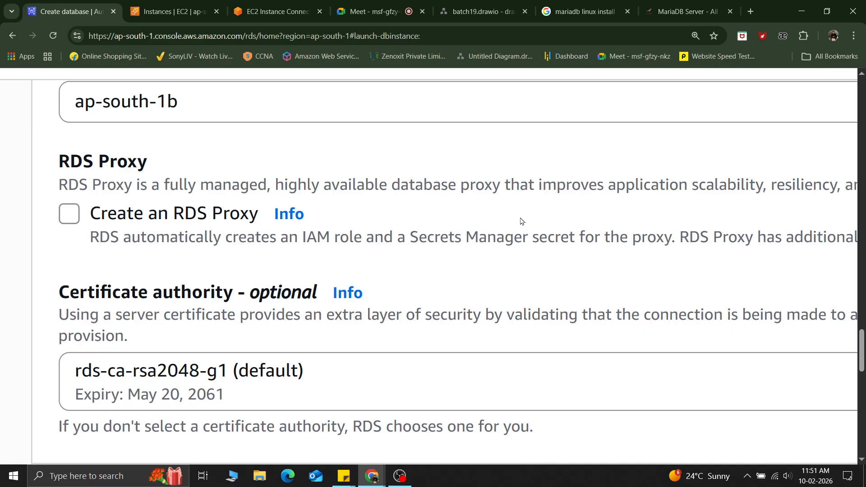
{"action": "scroll", "coordinate": [374, 236], "scroll_direction": "right", "scroll_amount": 1}
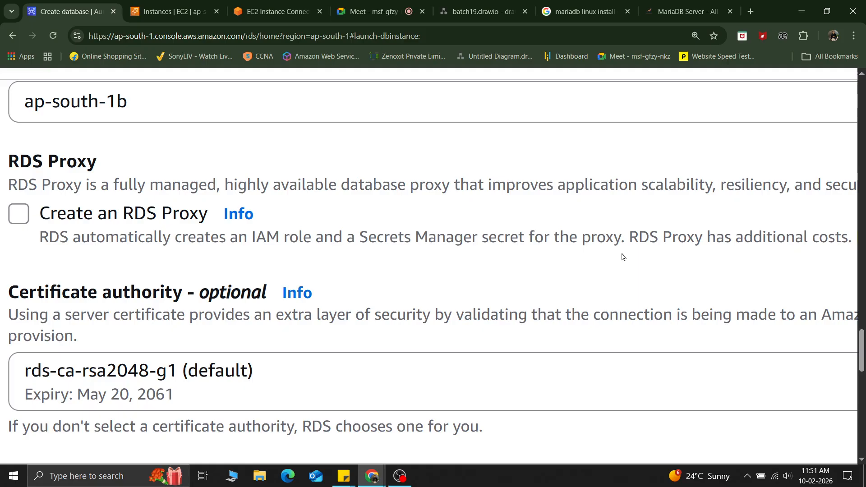
Step: Highlight the RDS Proxy additional-costs note and clear the Create an RDS Proxy option
{"action": "scroll", "coordinate": [622, 254], "scroll_direction": "right", "scroll_amount": 3}
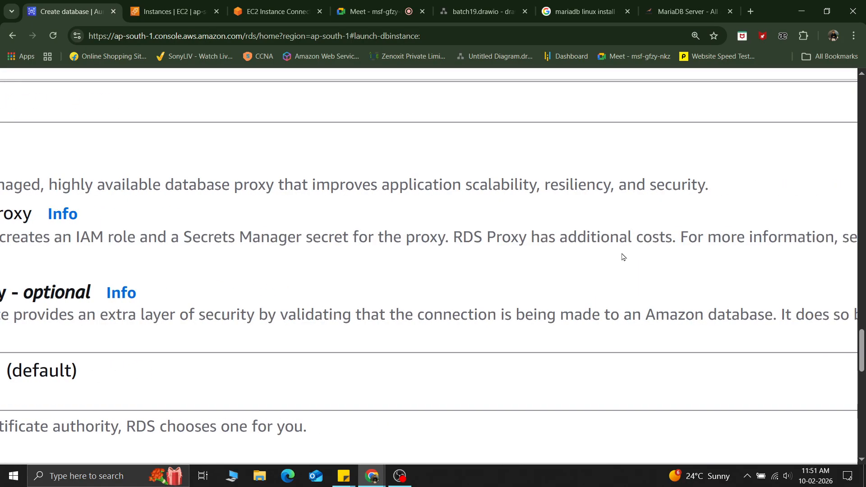
{"action": "left_click_drag", "start_coordinate": [541, 241], "coordinate": [662, 242]}
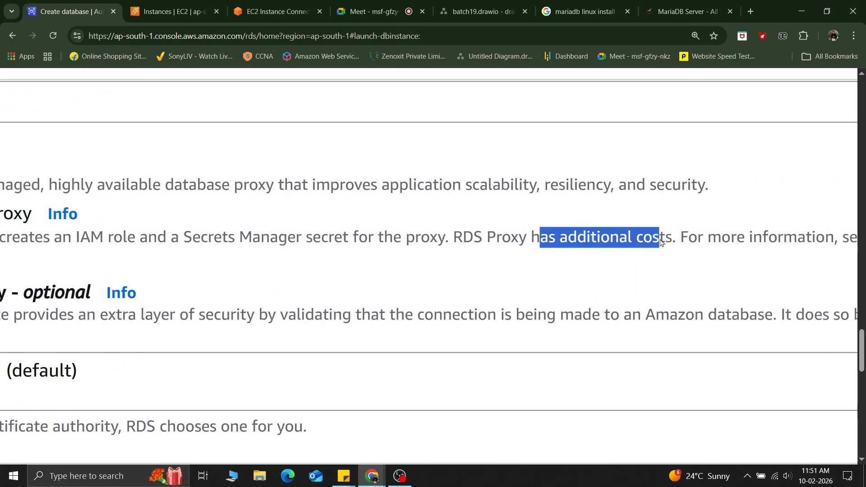
{"action": "scroll", "coordinate": [661, 243], "scroll_direction": "down", "scroll_amount": 5}
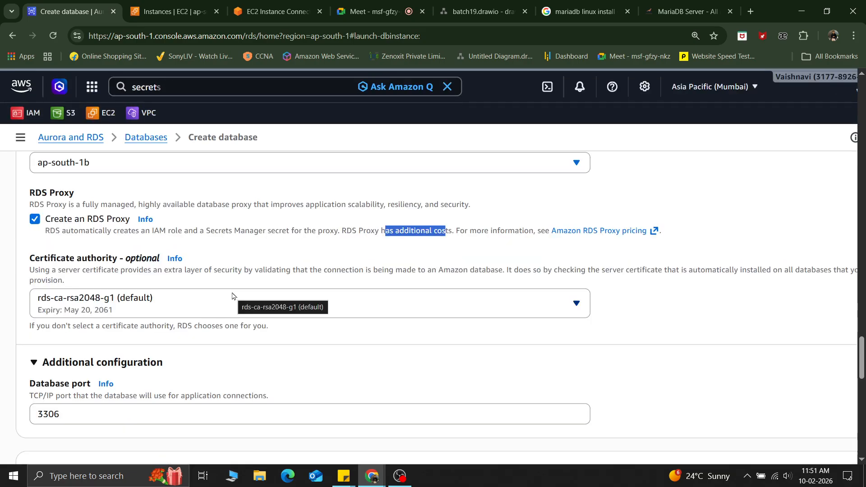
{"action": "left_click", "coordinate": [246, 226]}
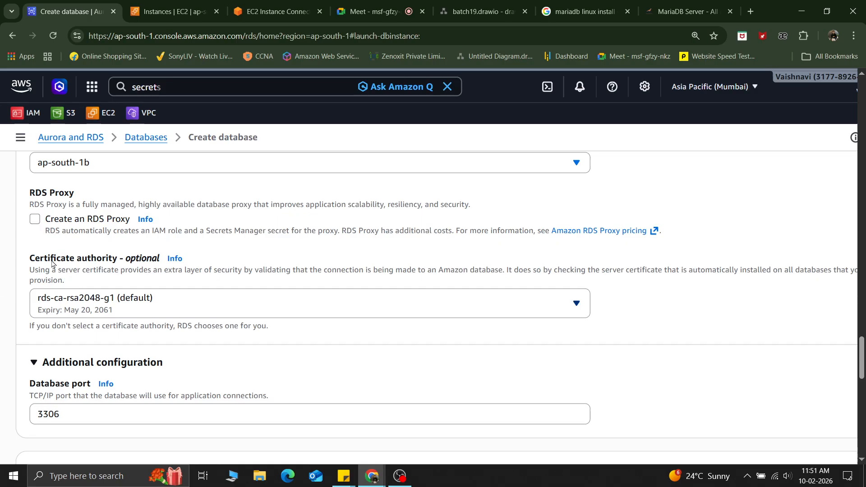
Step: Examine the Monitoring section and the additional monitoring settings, including Enhanced Monitoring and log exports
{"action": "scroll", "coordinate": [191, 352], "scroll_direction": "down", "scroll_amount": 10}
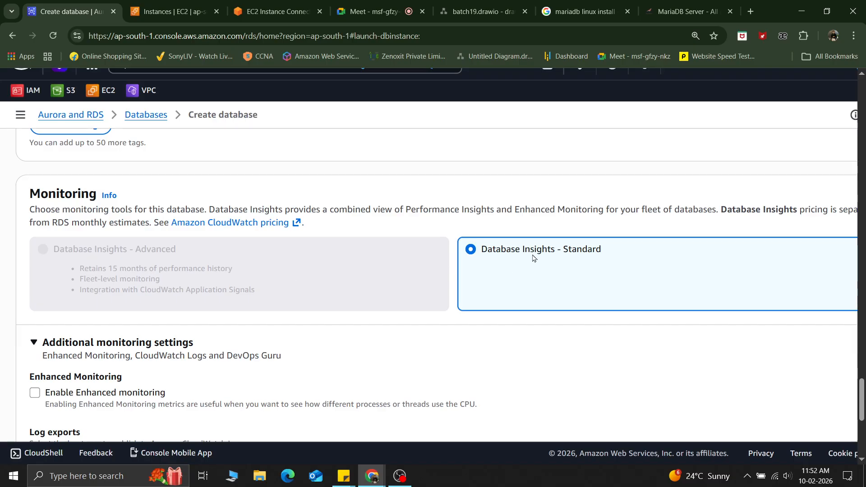
{"action": "scroll", "coordinate": [536, 258], "scroll_direction": "down", "scroll_amount": 3}
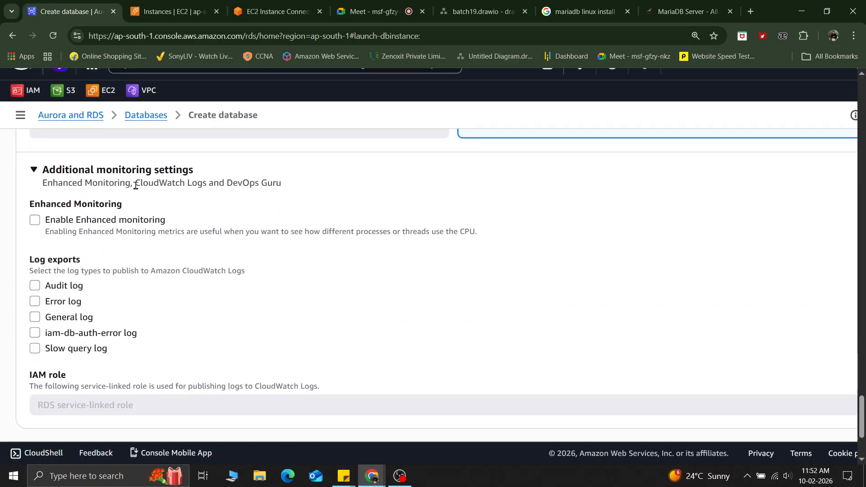
{"action": "left_click", "coordinate": [42, 172]}
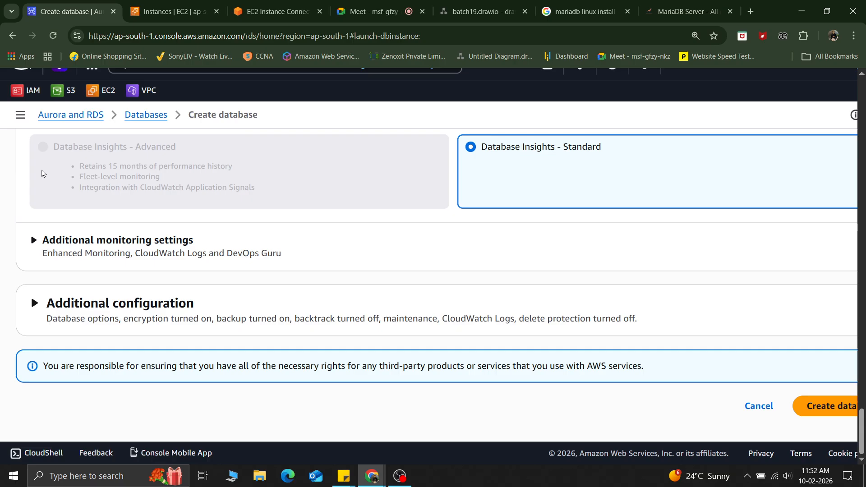
{"action": "left_click", "coordinate": [32, 241]}
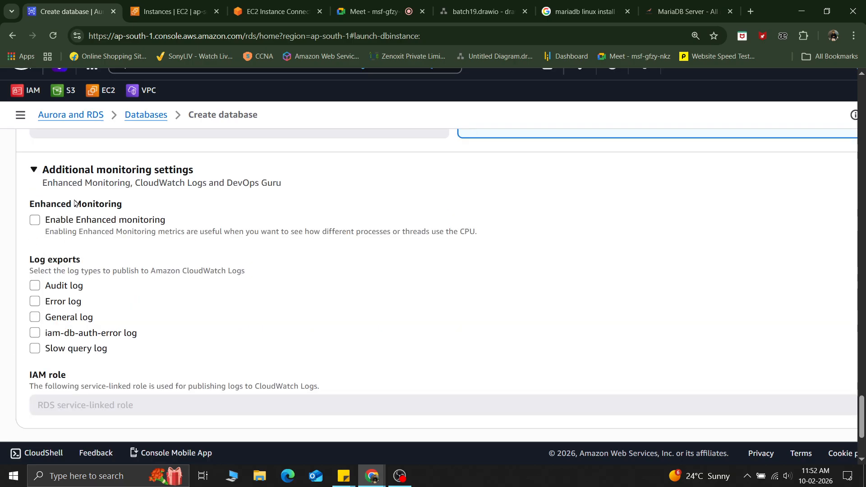
{"action": "scroll", "coordinate": [141, 227], "scroll_direction": "up", "scroll_amount": 3}
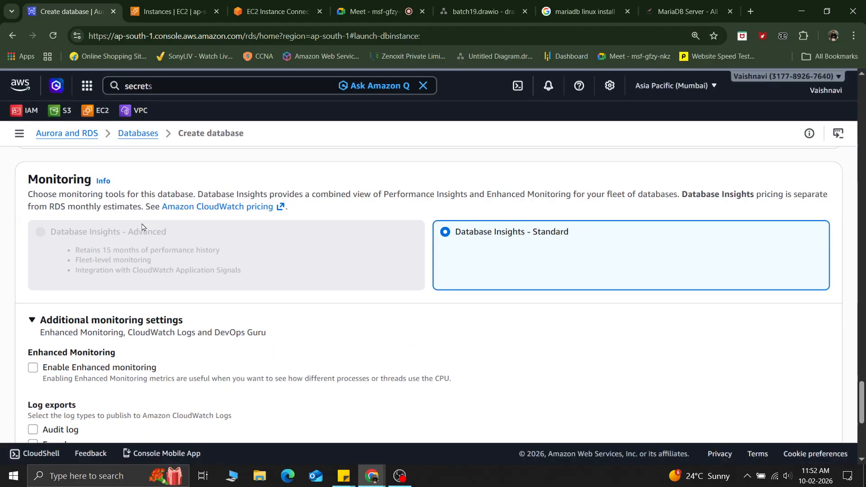
{"action": "scroll", "coordinate": [126, 366], "scroll_direction": "down", "scroll_amount": 1}
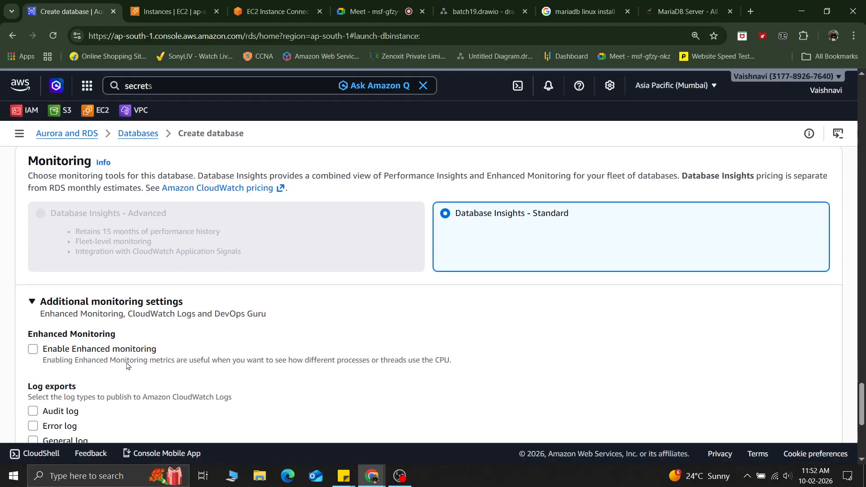
{"action": "scroll", "coordinate": [127, 367], "scroll_direction": "down", "scroll_amount": 4}
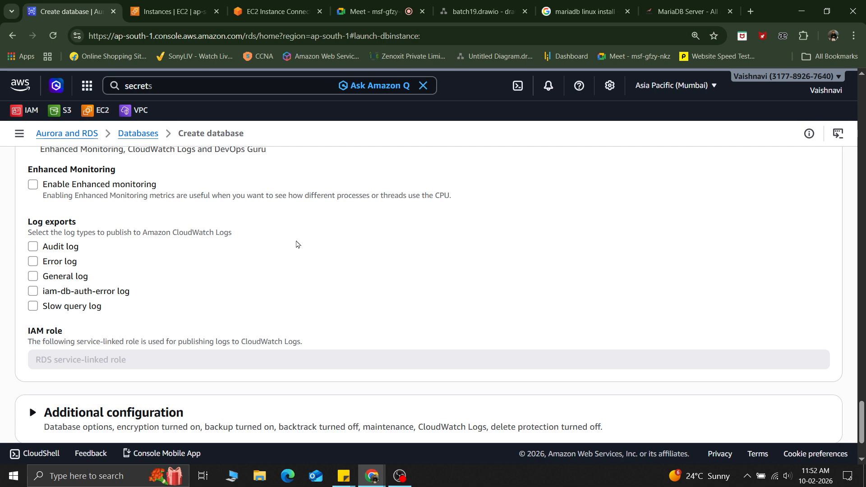
{"action": "scroll", "coordinate": [297, 244], "scroll_direction": "down", "scroll_amount": 2}
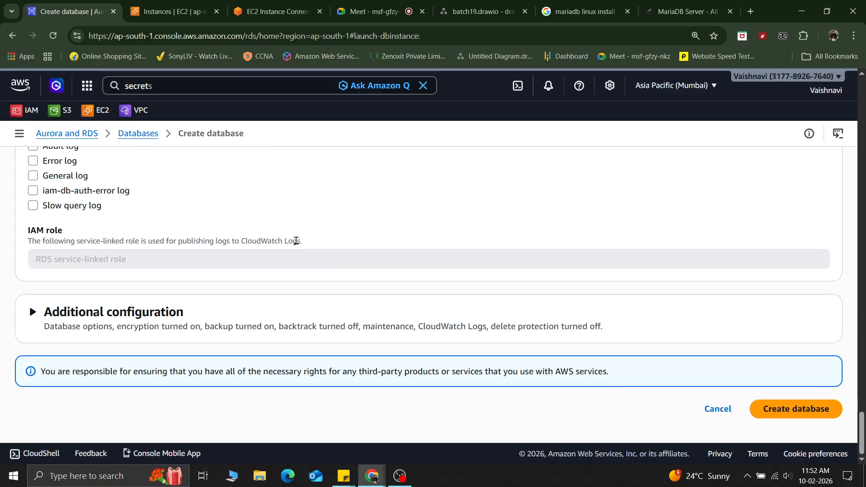
{"action": "scroll", "coordinate": [297, 244], "scroll_direction": "up", "scroll_amount": 3}
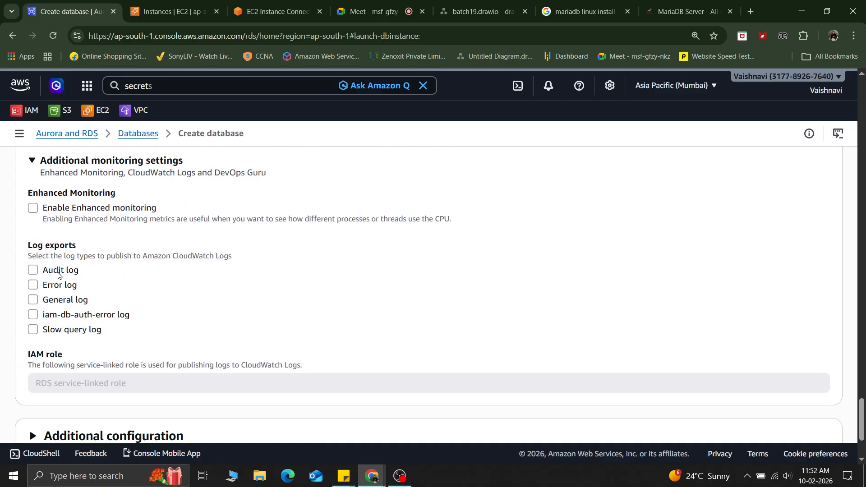
{"action": "scroll", "coordinate": [264, 328], "scroll_direction": "down", "scroll_amount": 3}
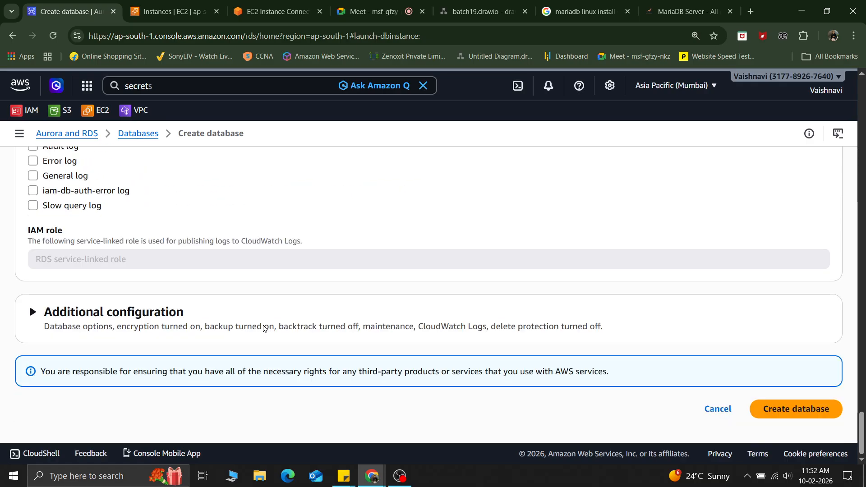
Step: Expand the additional configuration and set the initial database name to tata
{"action": "left_click", "coordinate": [176, 312]}
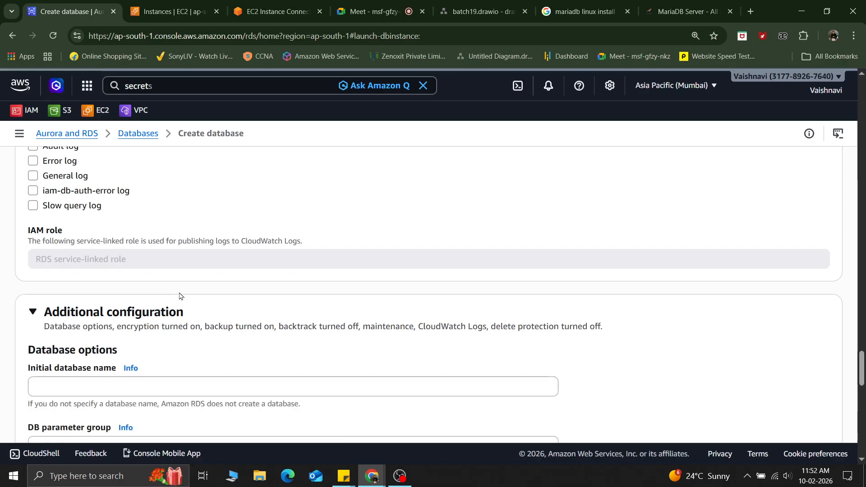
{"action": "scroll", "coordinate": [189, 303], "scroll_direction": "down", "scroll_amount": 3}
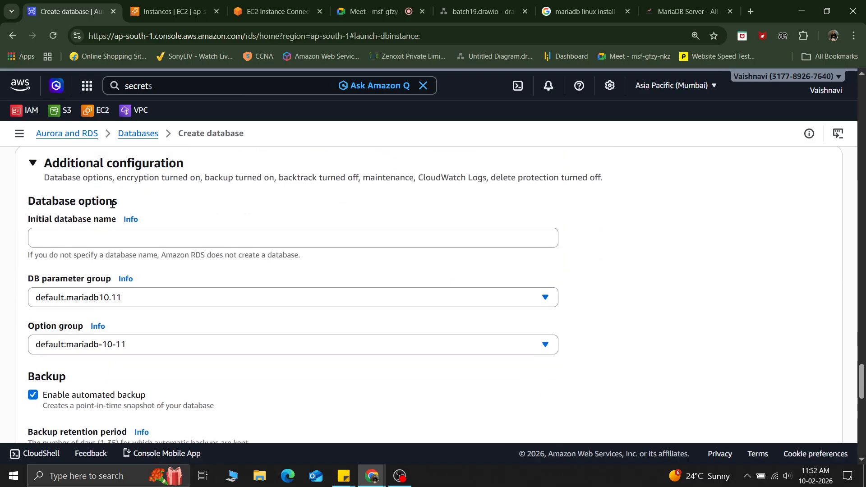
{"action": "left_click", "coordinate": [67, 236]}
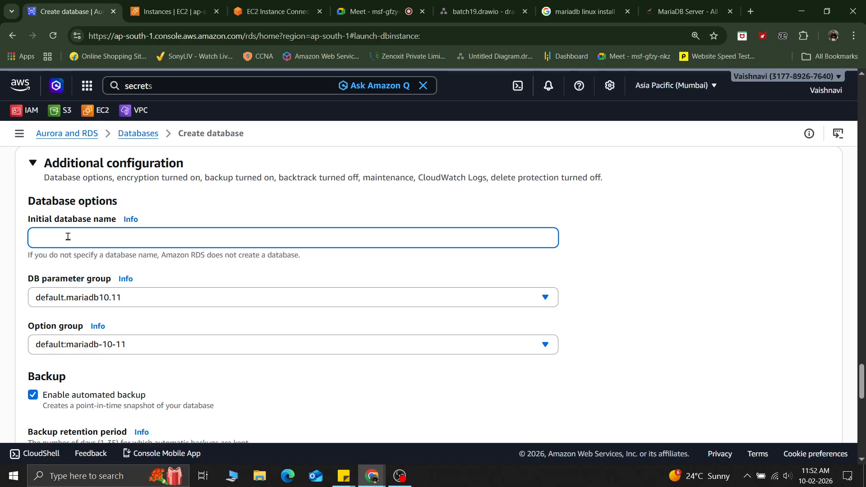
{"action": "type", "text": "tata"}
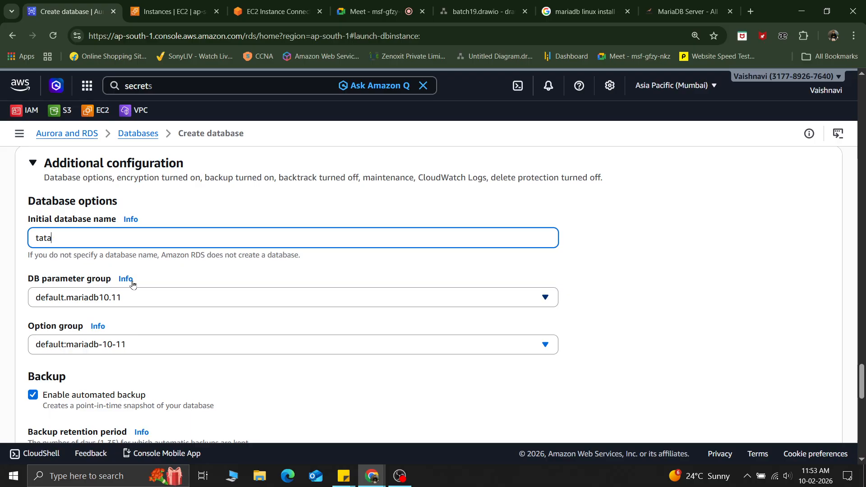
Step: Open the backup retention period list to examine the available day values, then close it
{"action": "scroll", "coordinate": [287, 331], "scroll_direction": "down", "scroll_amount": 5}
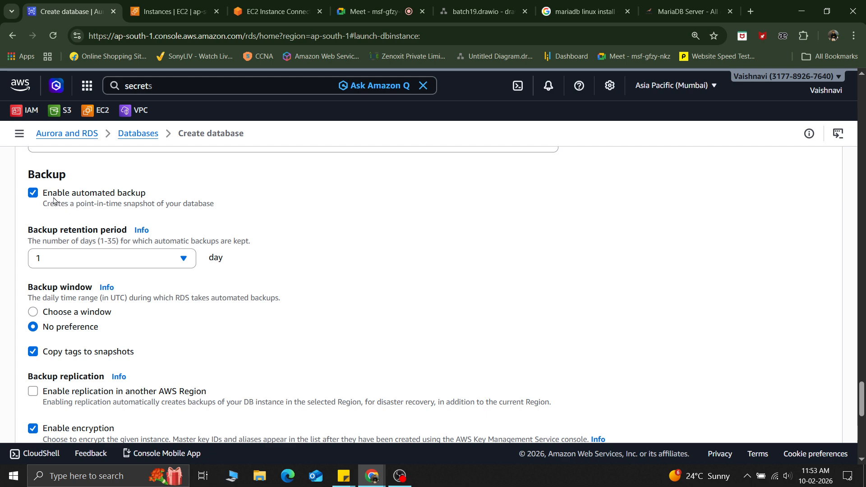
{"action": "scroll", "coordinate": [53, 198], "scroll_direction": "up", "scroll_amount": 3}
{"action": "scroll", "coordinate": [53, 201], "scroll_direction": "up", "scroll_amount": 1}
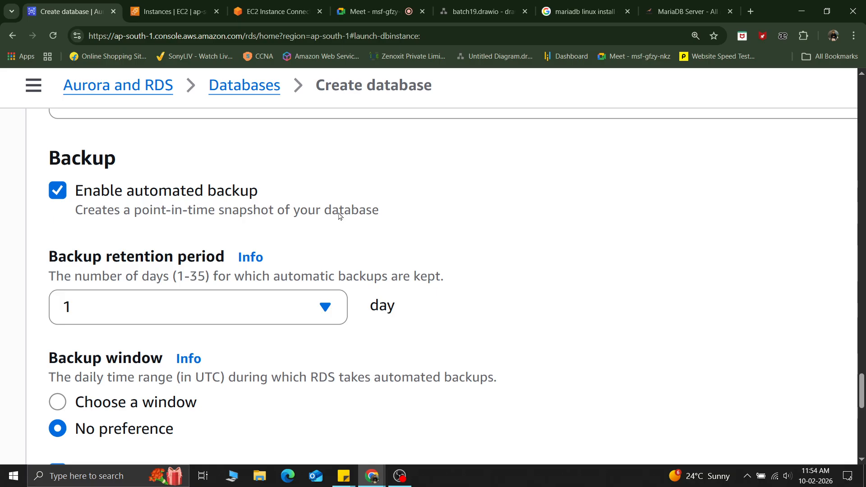
{"action": "left_click", "coordinate": [210, 322]}
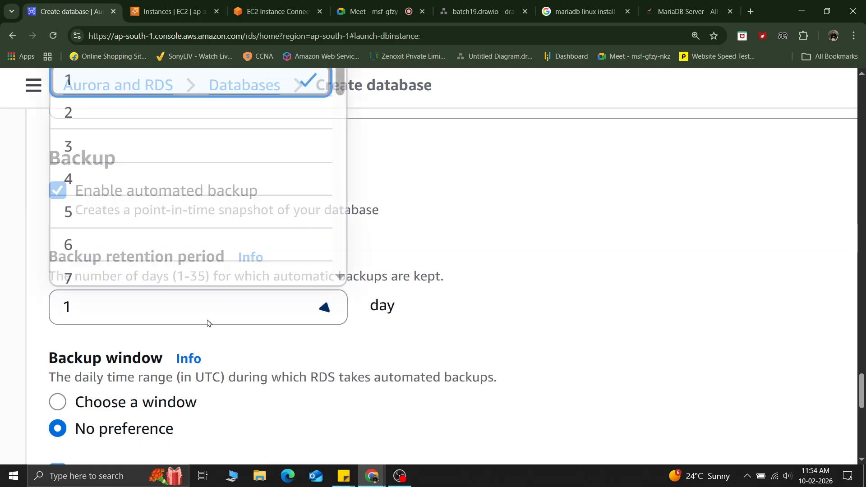
{"action": "scroll", "coordinate": [203, 262], "scroll_direction": "down", "scroll_amount": 20}
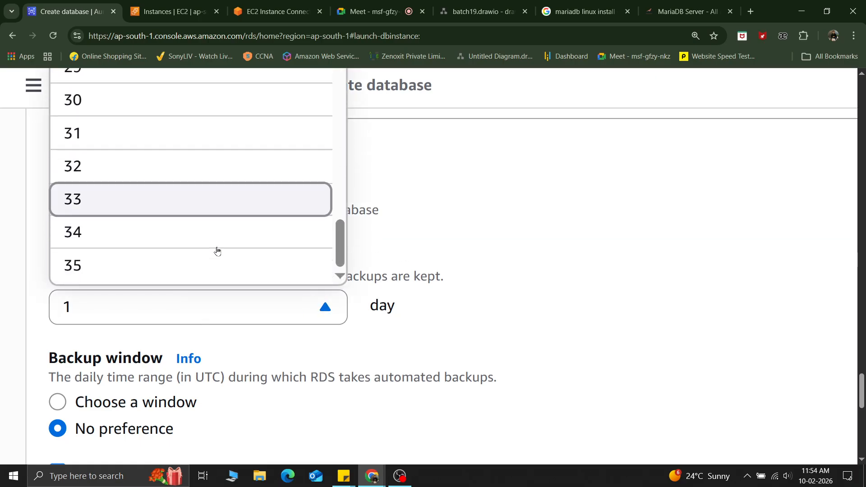
{"action": "scroll", "coordinate": [217, 251], "scroll_direction": "up", "scroll_amount": 5}
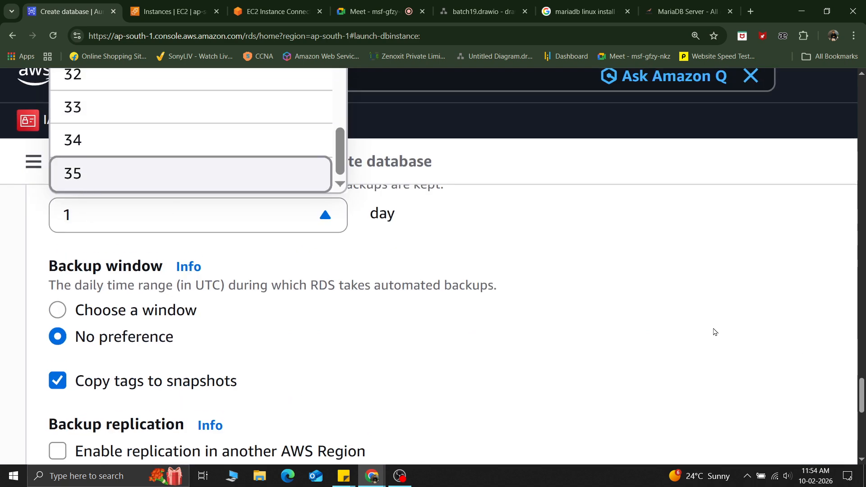
{"action": "scroll", "coordinate": [693, 343], "scroll_direction": "up", "scroll_amount": 4}
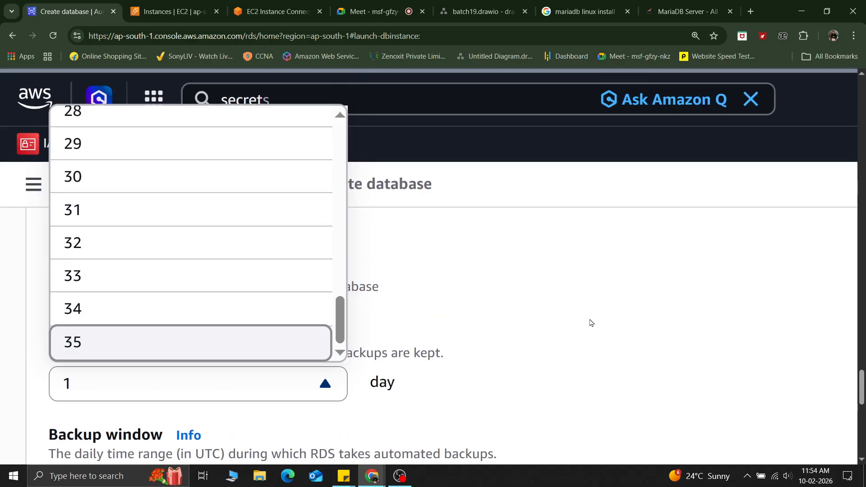
{"action": "left_click", "coordinate": [591, 293]}
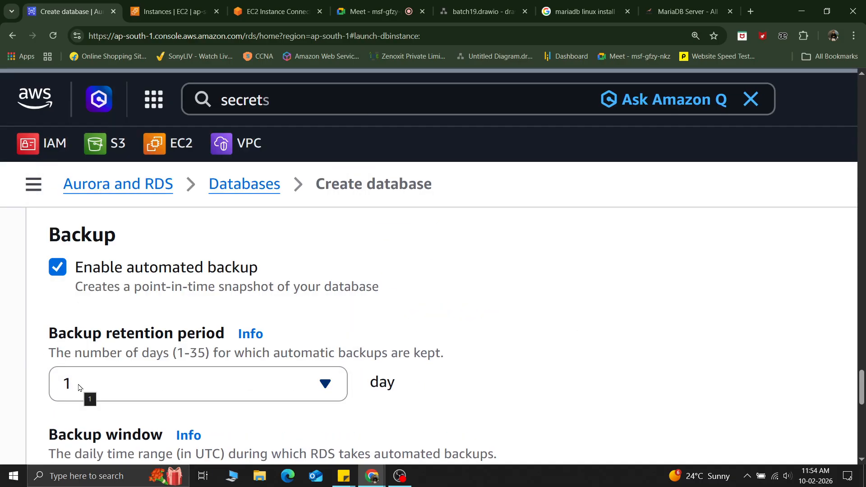
{"action": "scroll", "coordinate": [517, 360], "scroll_direction": "down", "scroll_amount": 1}
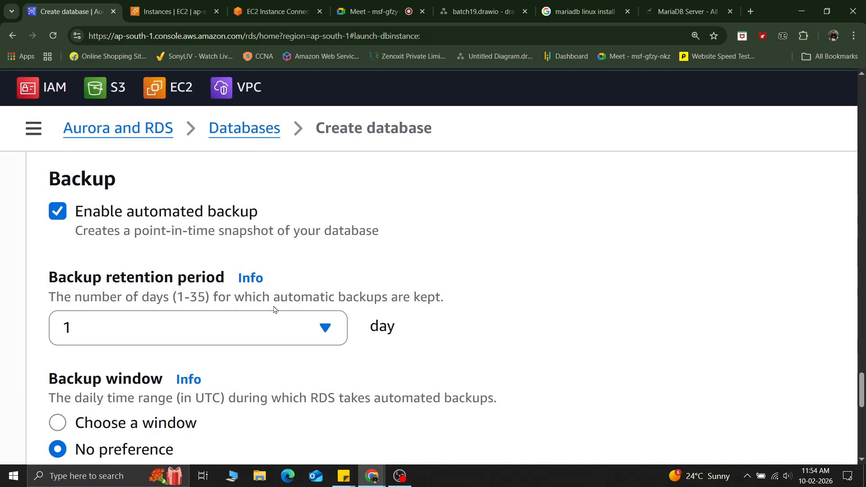
Step: Set the backup window option to Choose a window
{"action": "key", "text": "ctrl+minus"}
{"action": "key", "text": "ctrl+minus"}
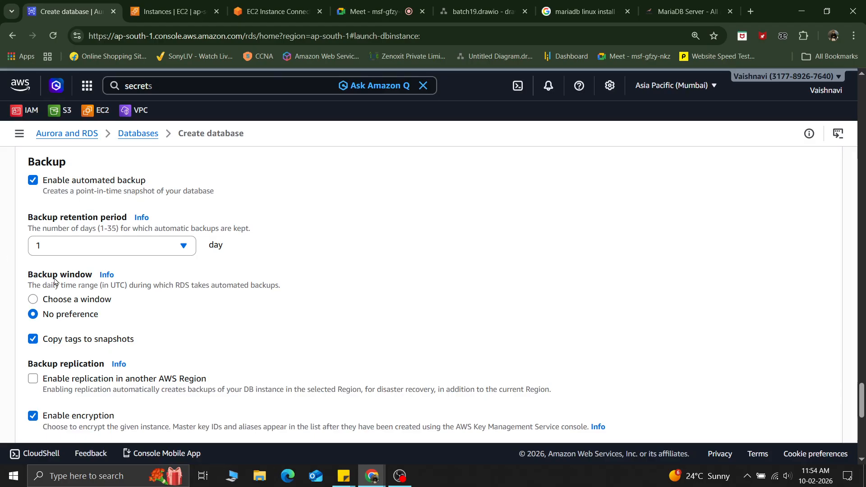
{"action": "scroll", "coordinate": [54, 282], "scroll_direction": "up", "scroll_amount": 5}
{"action": "scroll", "coordinate": [55, 282], "scroll_direction": "left", "scroll_amount": 1}
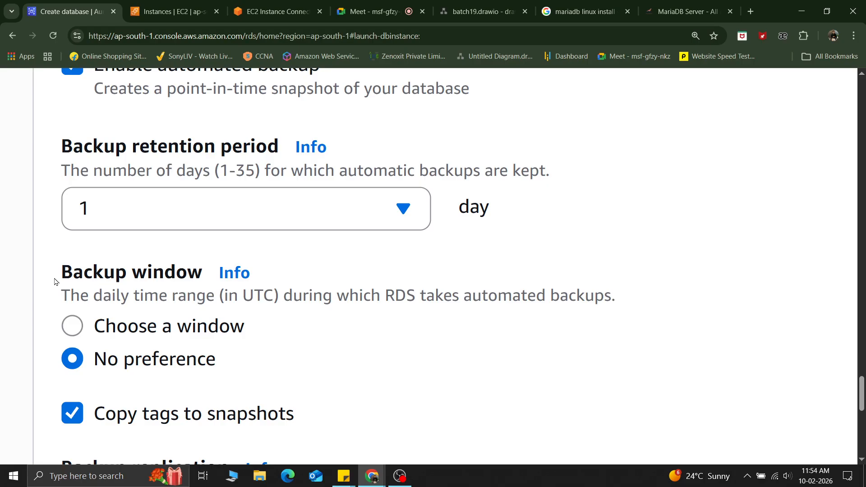
{"action": "scroll", "coordinate": [55, 283], "scroll_direction": "down", "scroll_amount": 2}
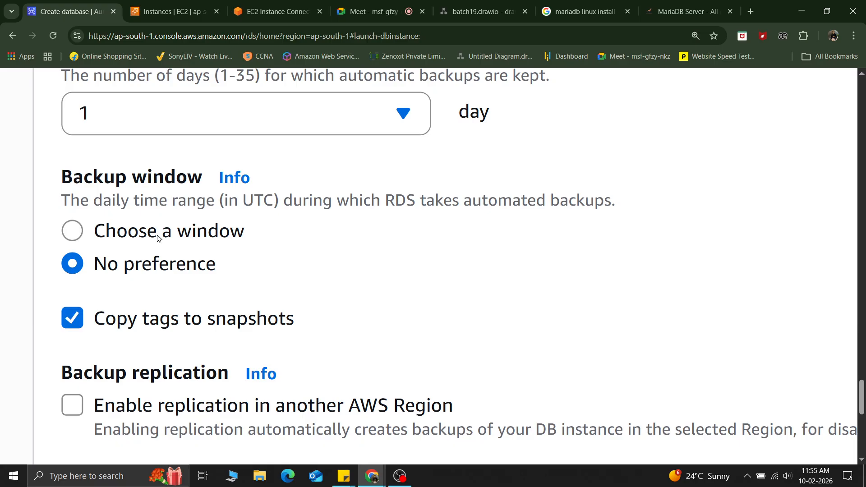
{"action": "left_click", "coordinate": [66, 229]}
{"action": "key", "text": "ctrl+minus"}
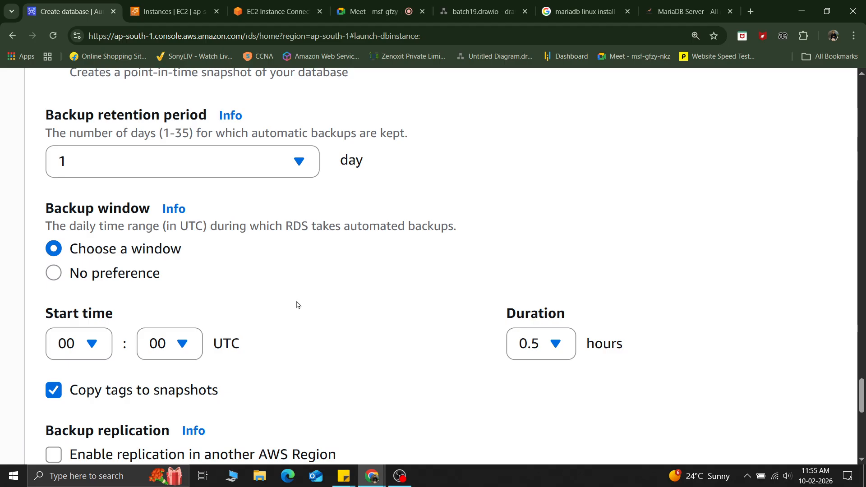
Step: Examine the backup replication, encryption and AWS KMS key options
{"action": "left_click", "coordinate": [367, 11]}
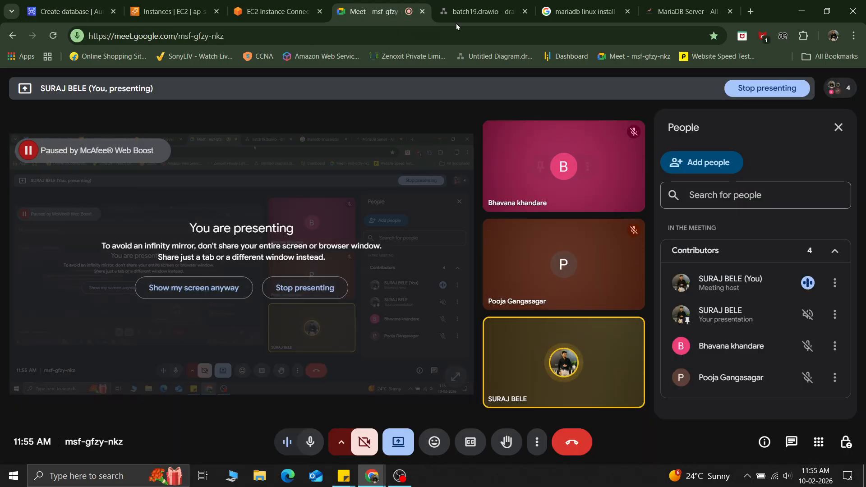
{"action": "left_click", "coordinate": [50, 4]}
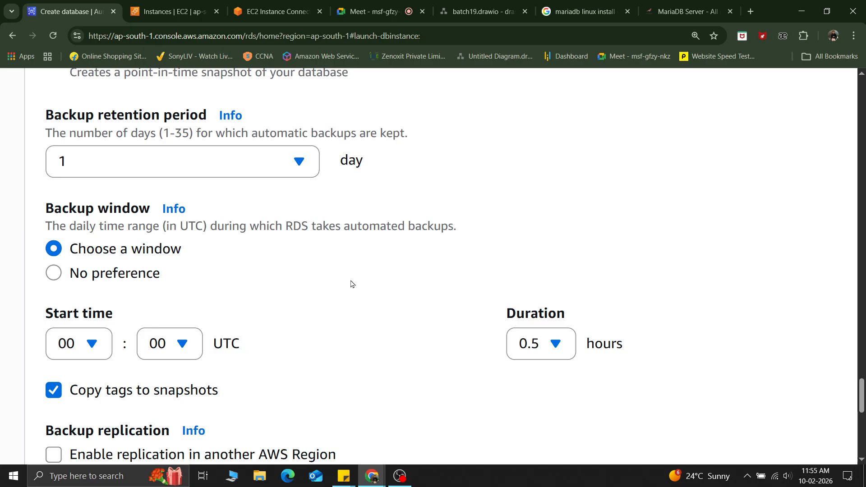
{"action": "scroll", "coordinate": [352, 284], "scroll_direction": "down", "scroll_amount": 4}
{"action": "scroll", "coordinate": [352, 284], "scroll_direction": "down", "scroll_amount": 2}
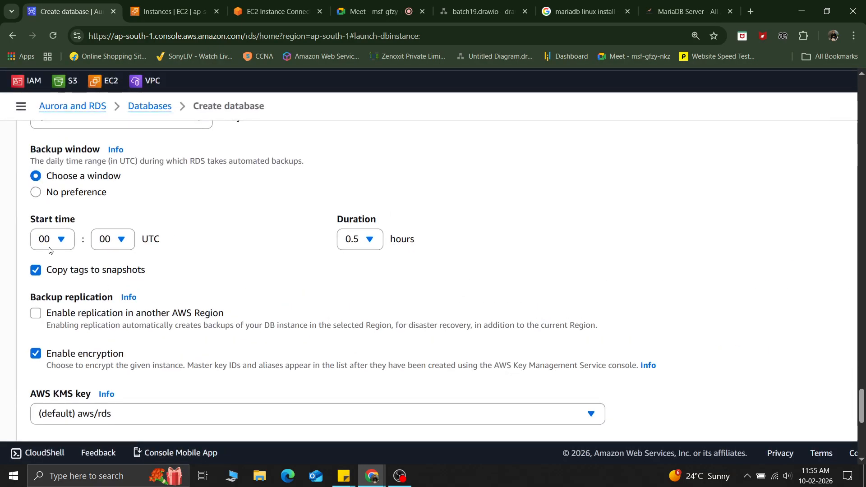
{"action": "scroll", "coordinate": [186, 330], "scroll_direction": "down", "scroll_amount": 1}
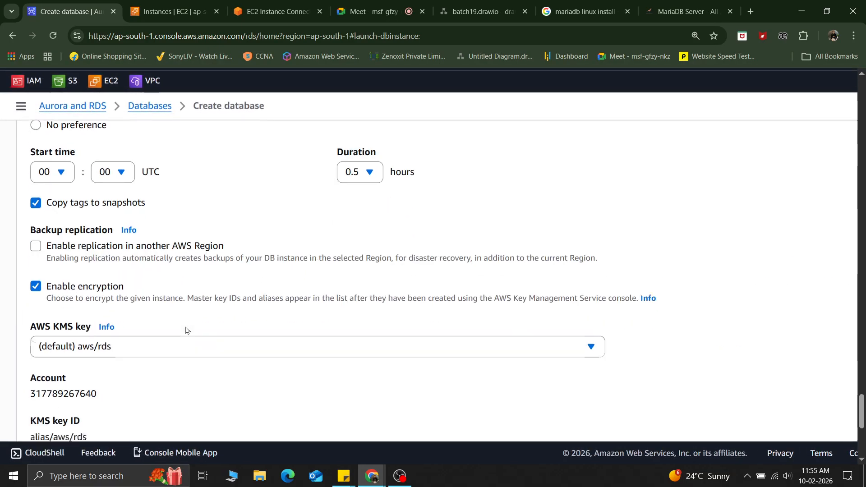
{"action": "scroll", "coordinate": [186, 330], "scroll_direction": "down", "scroll_amount": 1}
{"action": "scroll", "coordinate": [32, 218], "scroll_direction": "up", "scroll_amount": 6}
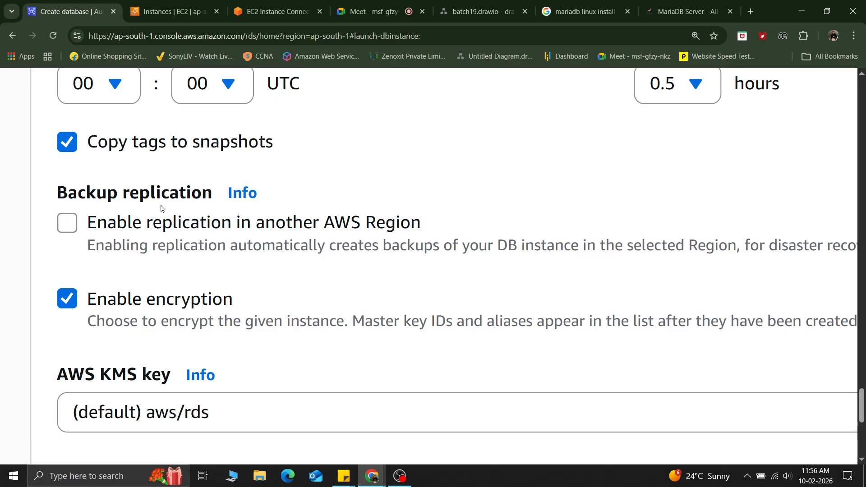
Step: Review the remaining maintenance options: auto minor version upgrade, maintenance window and deletion protection
{"action": "scroll", "coordinate": [162, 208], "scroll_direction": "down", "scroll_amount": 1}
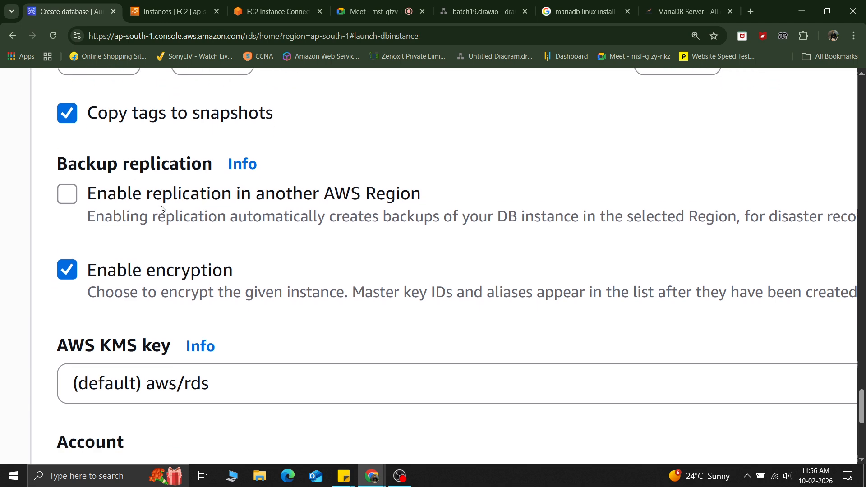
{"action": "key", "text": "ctrl+minus"}
{"action": "key", "text": "ctrl+minus"}
{"action": "key", "text": "ctrl+minus"}
{"action": "key", "text": "ctrl+minus"}
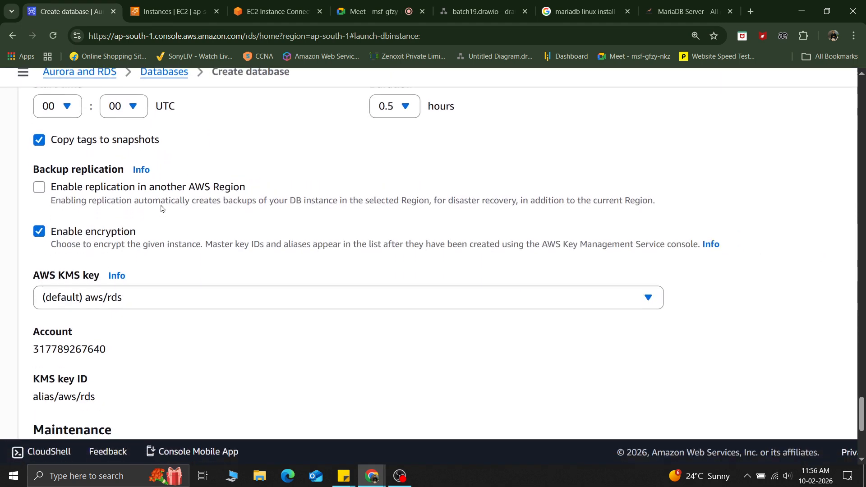
{"action": "scroll", "coordinate": [162, 209], "scroll_direction": "down", "scroll_amount": 2}
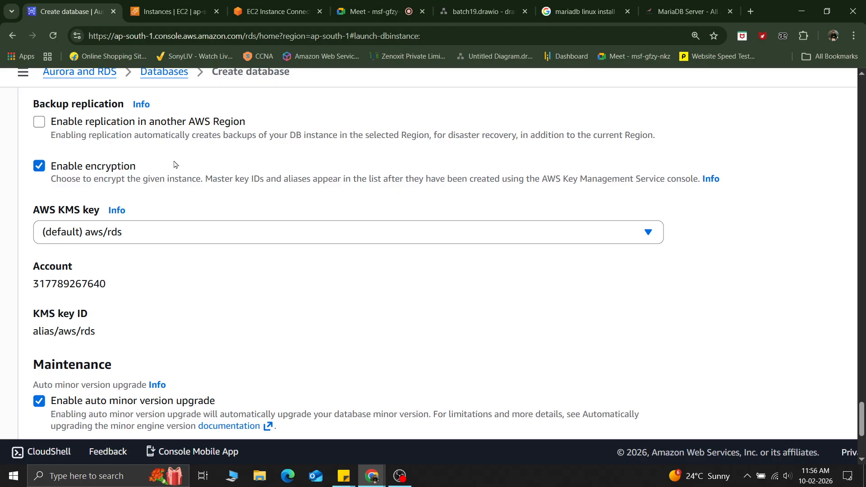
{"action": "scroll", "coordinate": [176, 164], "scroll_direction": "down", "scroll_amount": 4}
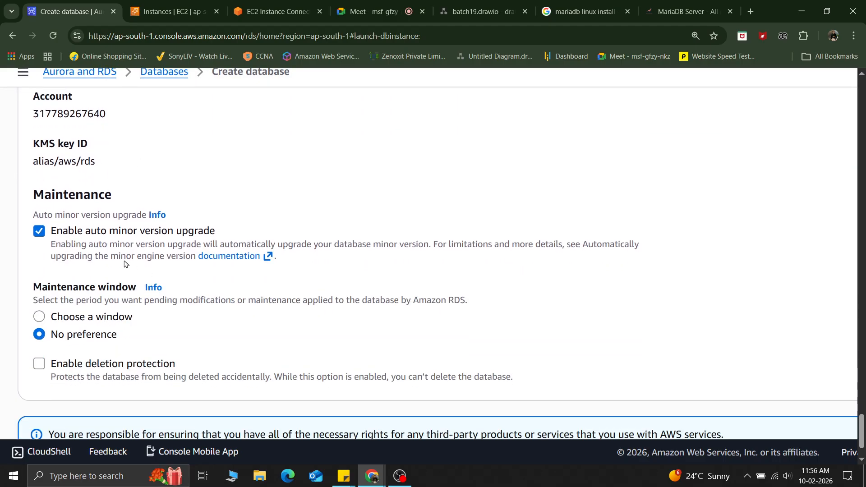
{"action": "scroll", "coordinate": [117, 235], "scroll_direction": "down", "scroll_amount": 1}
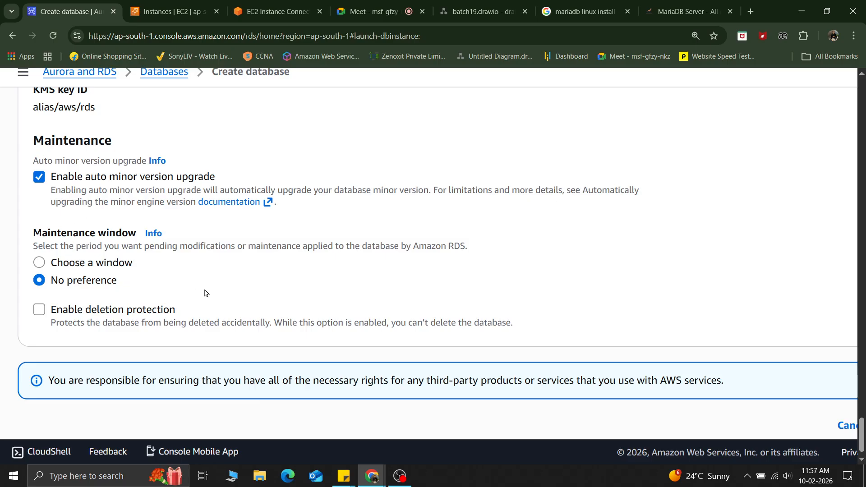
{"action": "key", "text": "ctrl+minus"}
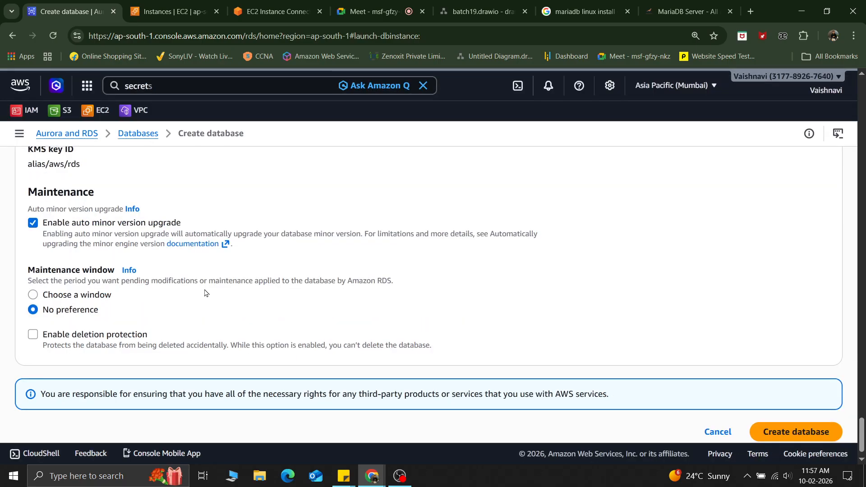
Step: Re-enter the master password and its confirmation in the credentials settings
{"action": "scroll", "coordinate": [205, 293], "scroll_direction": "up", "scroll_amount": 20}
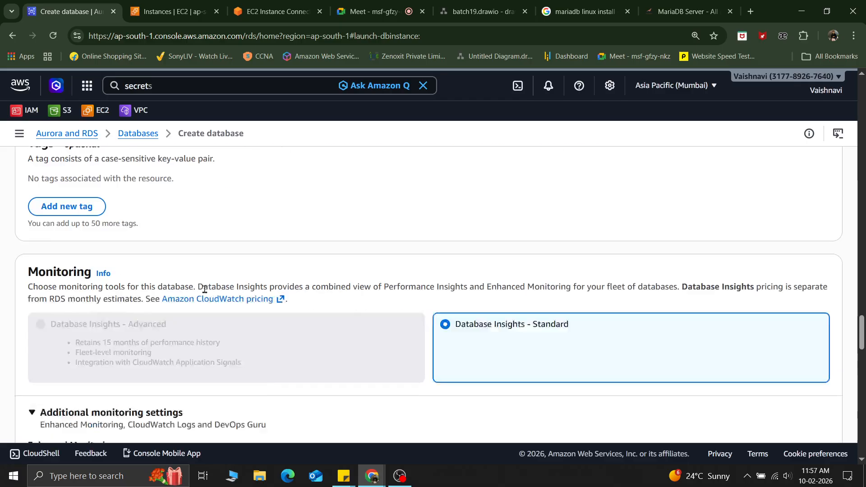
{"action": "scroll", "coordinate": [205, 293], "scroll_direction": "up", "scroll_amount": 2}
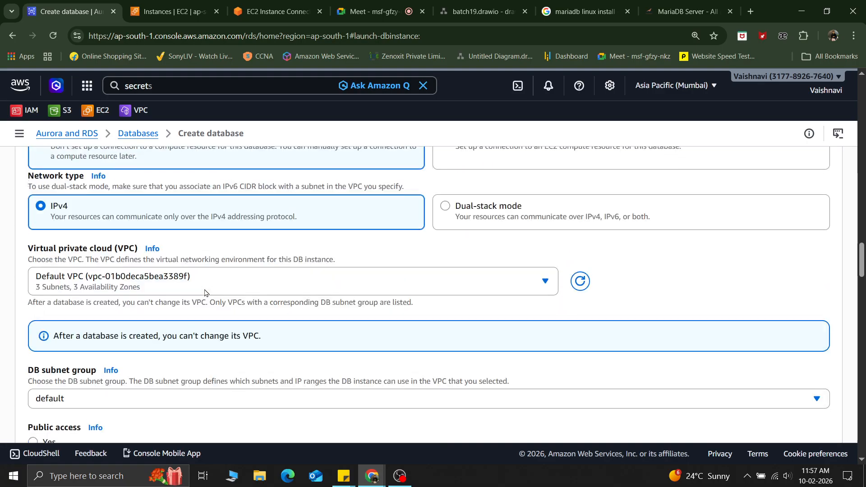
{"action": "scroll", "coordinate": [205, 293], "scroll_direction": "up", "scroll_amount": 15}
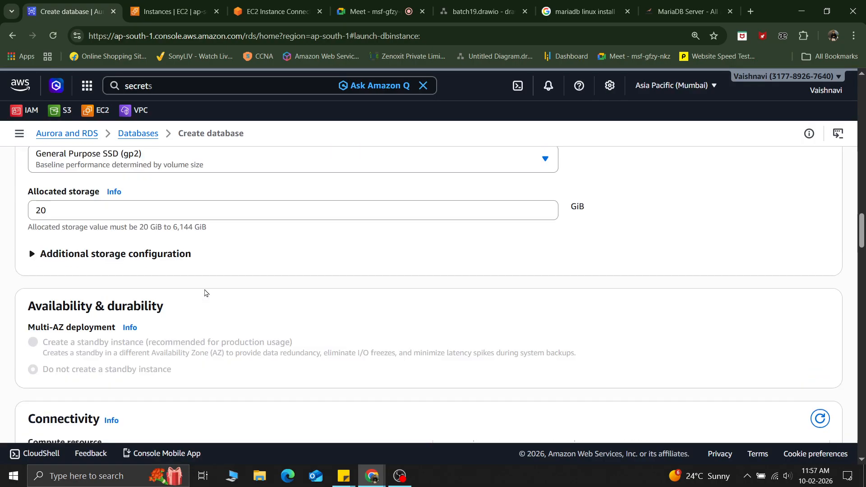
{"action": "scroll", "coordinate": [205, 293], "scroll_direction": "up", "scroll_amount": 10}
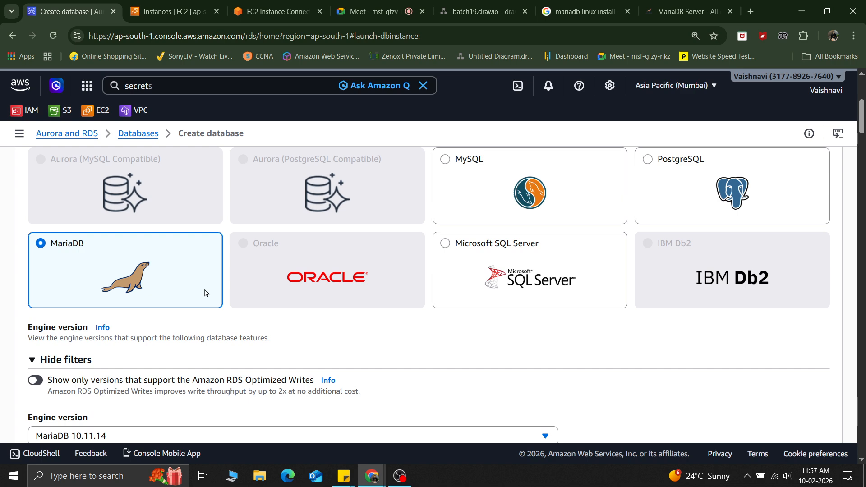
{"action": "scroll", "coordinate": [204, 293], "scroll_direction": "down", "scroll_amount": 8}
{"action": "scroll", "coordinate": [204, 293], "scroll_direction": "down", "scroll_amount": 5}
{"action": "scroll", "coordinate": [204, 293], "scroll_direction": "down", "scroll_amount": 1}
{"action": "left_click_drag", "start_coordinate": [96, 244], "coordinate": [1, 254]}
{"action": "type", "text": "••"}
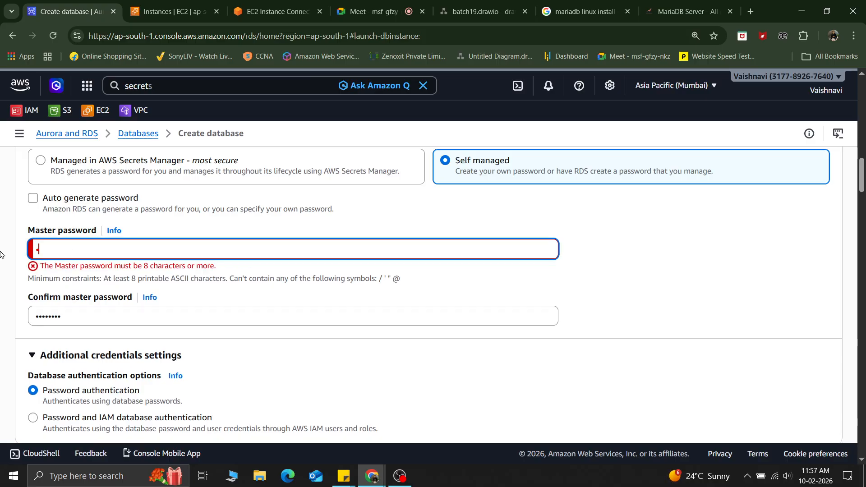
{"action": "type", "text": "••••••"}
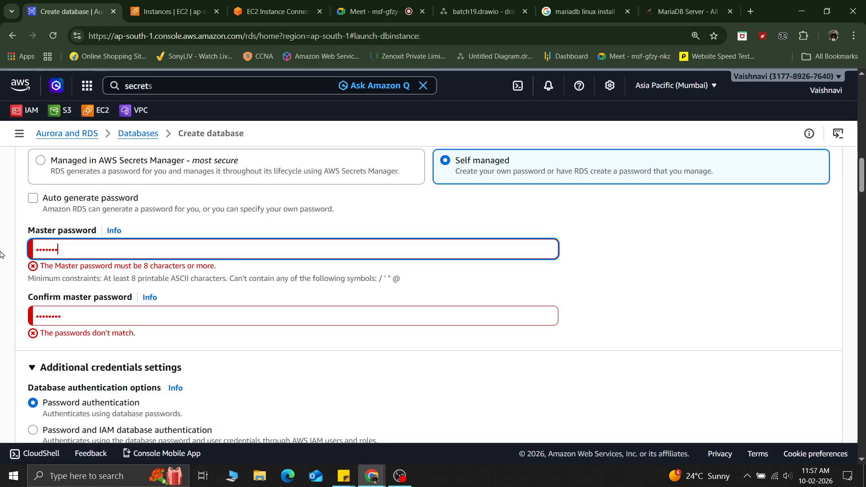
{"action": "key", "text": "Tab"}
{"action": "key", "text": "Tab"}
{"action": "type", "text": "•••••••"}
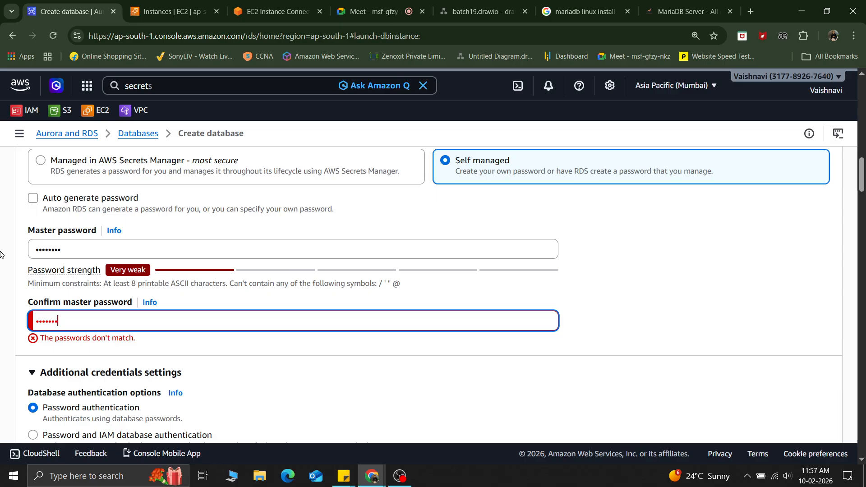
{"action": "type", "text": "•"}
{"action": "left_click", "coordinate": [757, 283]}
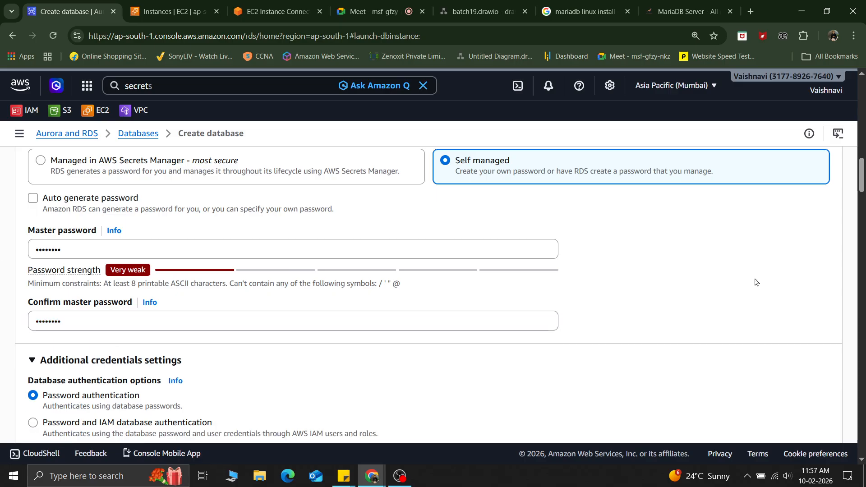
Step: Create the database and dismiss the browser's password warning
{"action": "scroll", "coordinate": [740, 282], "scroll_direction": "down", "scroll_amount": 8}
{"action": "scroll", "coordinate": [714, 283], "scroll_direction": "down", "scroll_amount": 10}
{"action": "scroll", "coordinate": [714, 283], "scroll_direction": "down", "scroll_amount": 6}
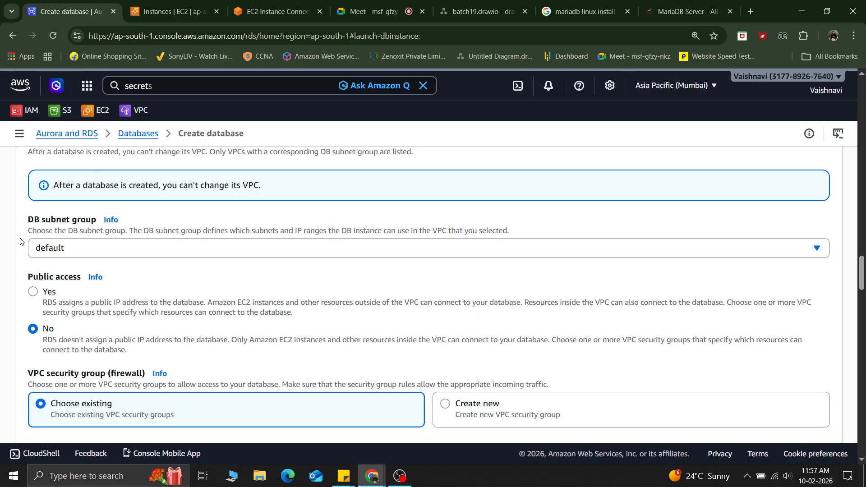
{"action": "scroll", "coordinate": [352, 264], "scroll_direction": "down", "scroll_amount": 3}
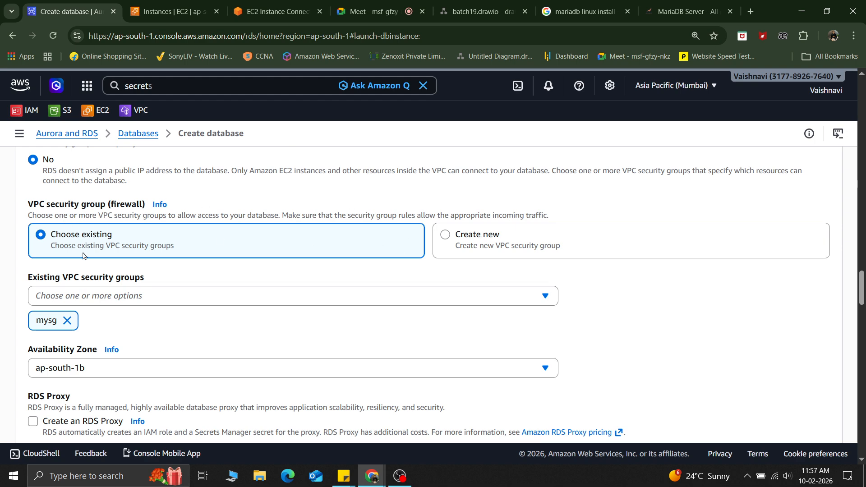
{"action": "scroll", "coordinate": [329, 316], "scroll_direction": "down", "scroll_amount": 3}
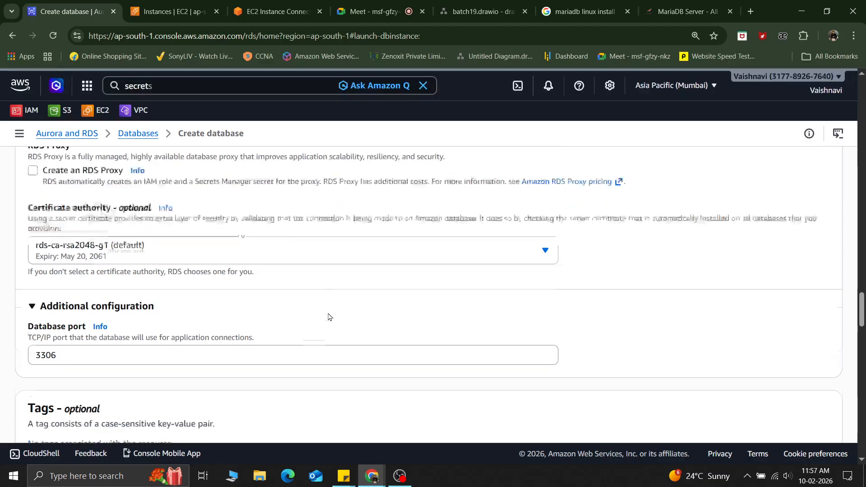
{"action": "scroll", "coordinate": [143, 347], "scroll_direction": "down", "scroll_amount": 2}
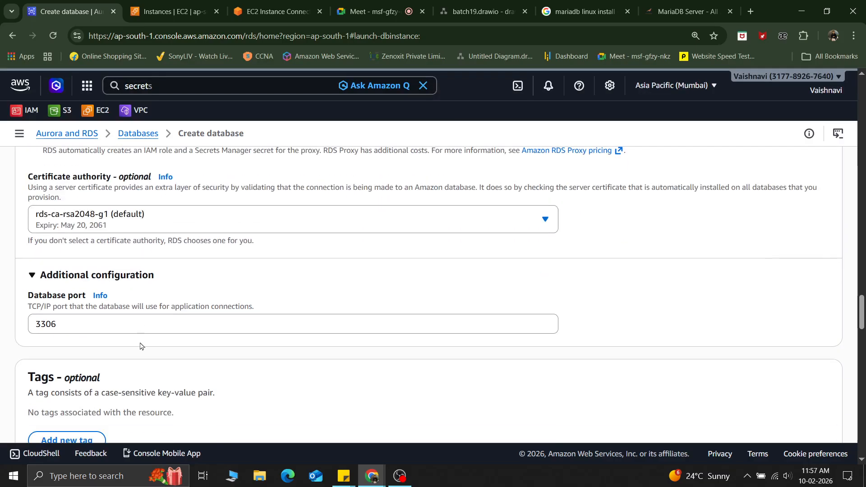
{"action": "scroll", "coordinate": [253, 392], "scroll_direction": "down", "scroll_amount": 10}
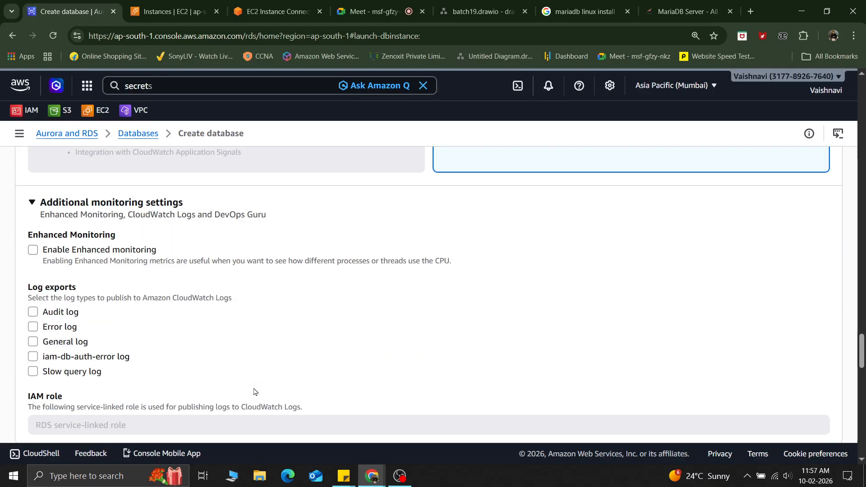
{"action": "scroll", "coordinate": [254, 392], "scroll_direction": "down", "scroll_amount": 15}
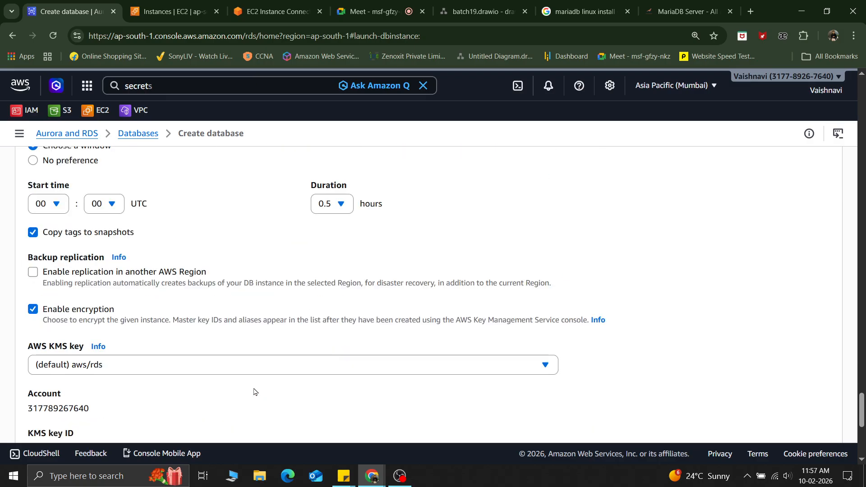
{"action": "left_click", "coordinate": [797, 408]}
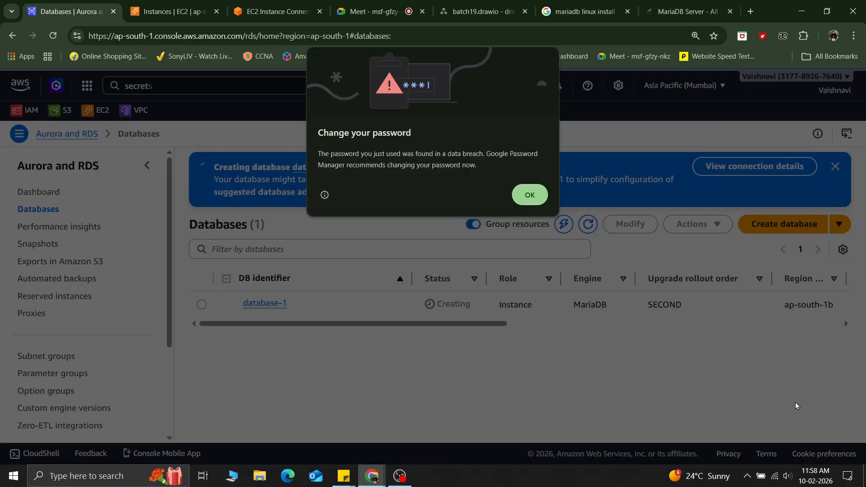
{"action": "left_click", "coordinate": [531, 195]}
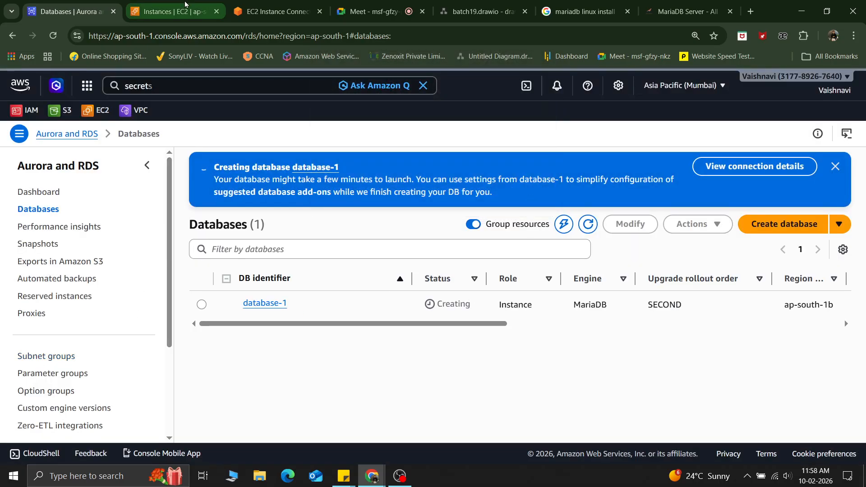
Step: Open the database-1 details page from the databases list
{"action": "left_click", "coordinate": [273, 11]}
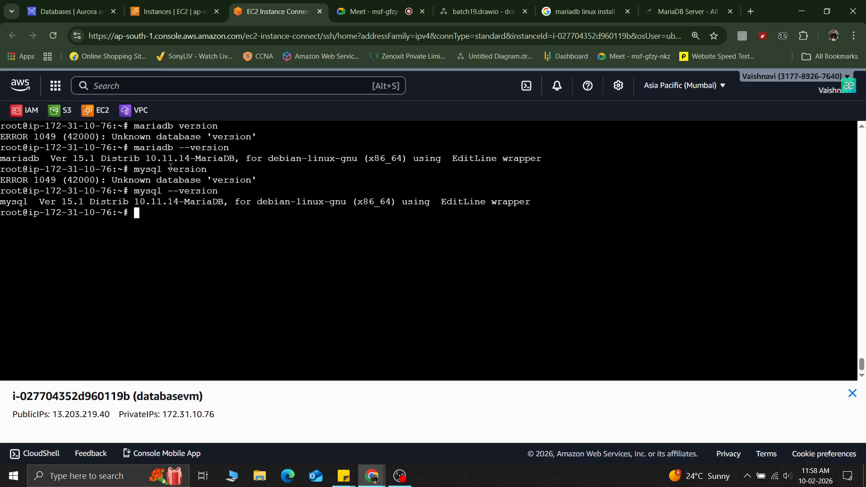
{"action": "left_click", "coordinate": [70, 11]}
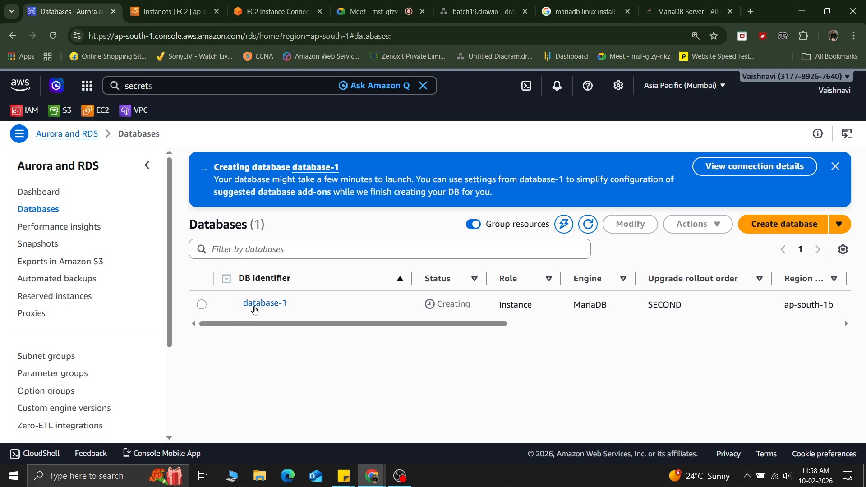
{"action": "left_click", "coordinate": [256, 305]}
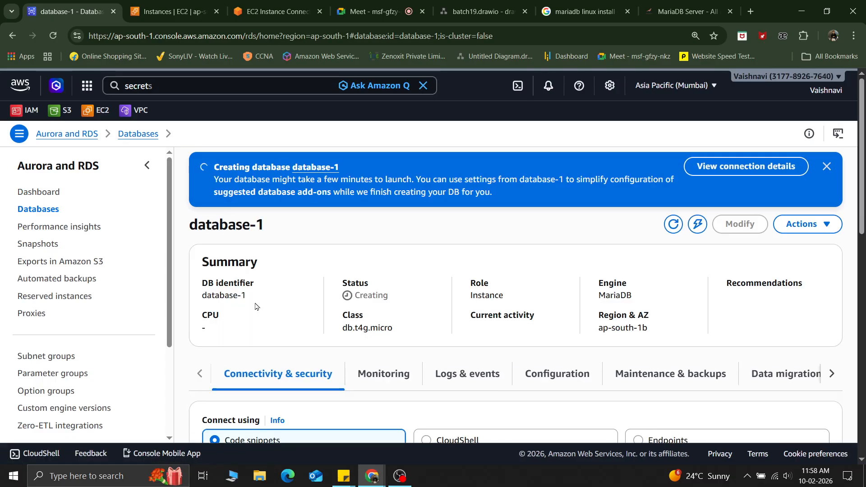
{"action": "left_click_drag", "start_coordinate": [401, 296], "coordinate": [318, 293]}
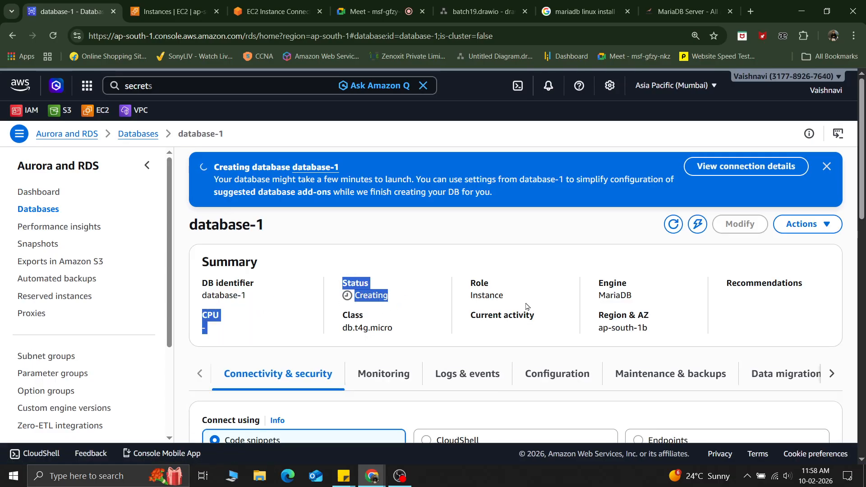
{"action": "left_click", "coordinate": [419, 308]}
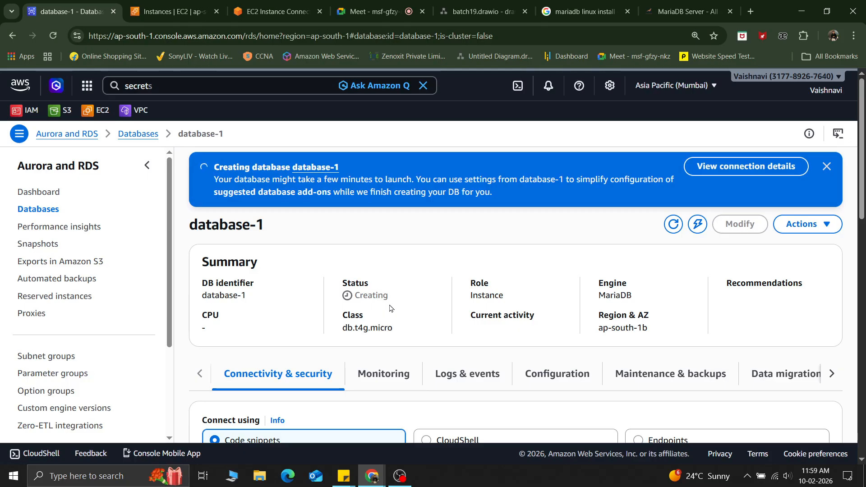
Step: Compare the CloudShell and Endpoints connection options on the database's connectivity and security section
{"action": "scroll", "coordinate": [296, 336], "scroll_direction": "down", "scroll_amount": 2}
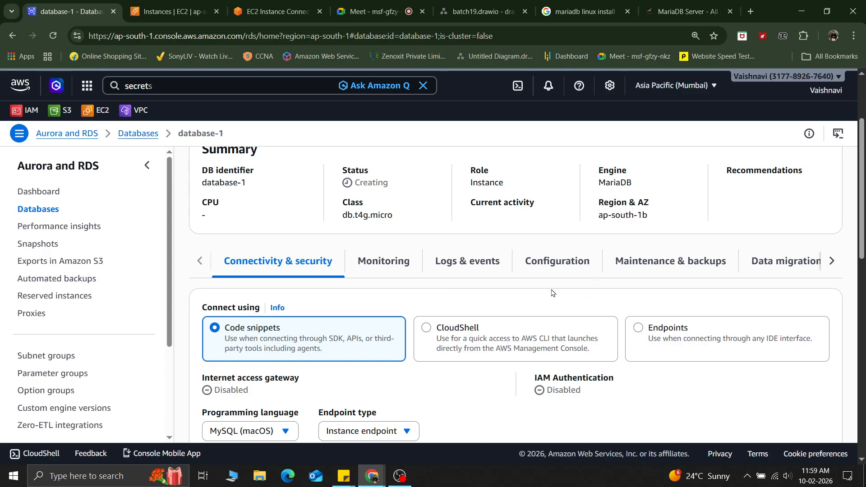
{"action": "scroll", "coordinate": [553, 294], "scroll_direction": "down", "scroll_amount": 1}
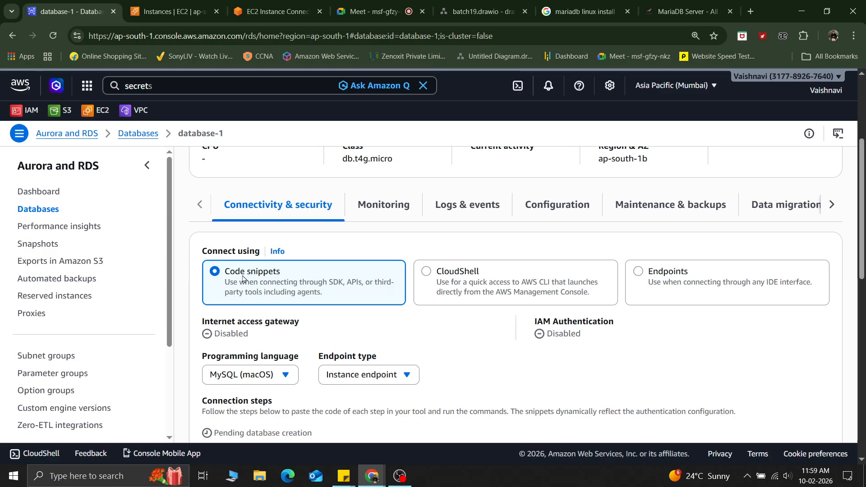
{"action": "scroll", "coordinate": [242, 279], "scroll_direction": "down", "scroll_amount": 1}
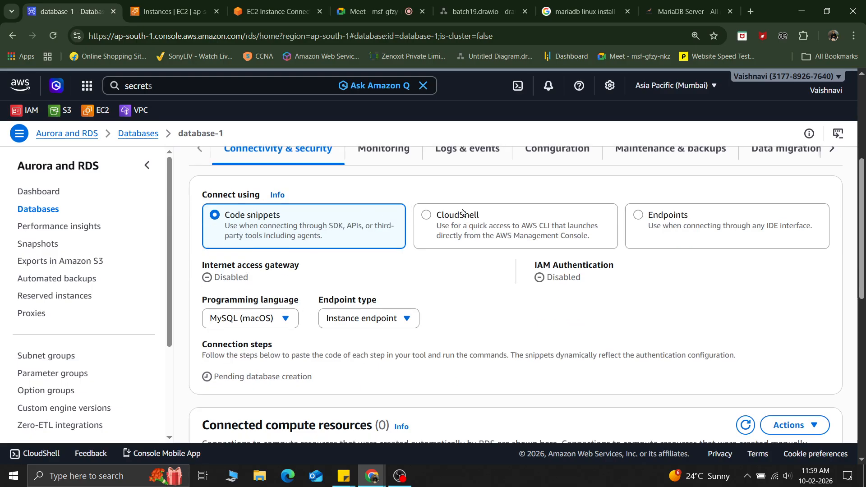
{"action": "left_click", "coordinate": [447, 219]}
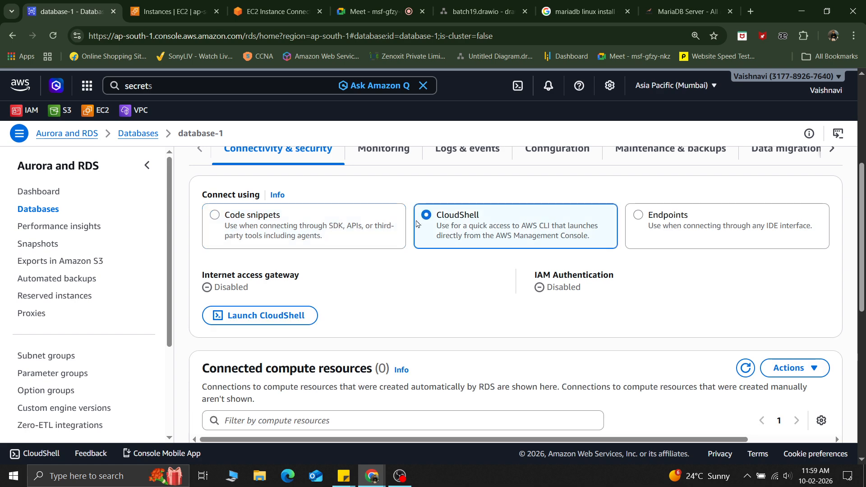
{"action": "right_click", "coordinate": [519, 91]}
{"action": "left_click", "coordinate": [481, 88]}
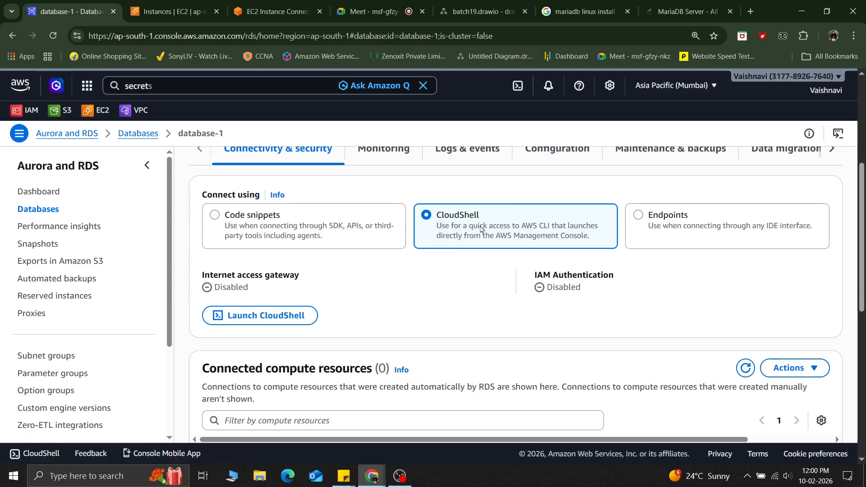
{"action": "left_click", "coordinate": [655, 219]}
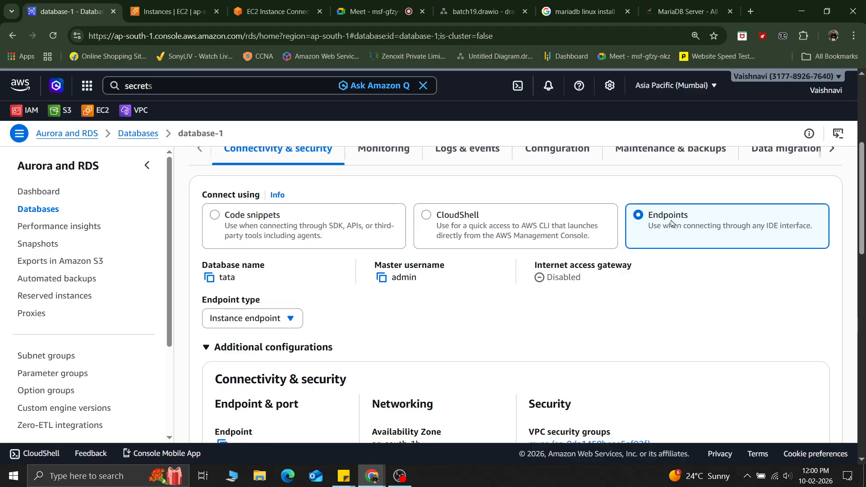
{"action": "scroll", "coordinate": [335, 368], "scroll_direction": "down", "scroll_amount": 5}
{"action": "scroll", "coordinate": [336, 365], "scroll_direction": "up", "scroll_amount": 10}
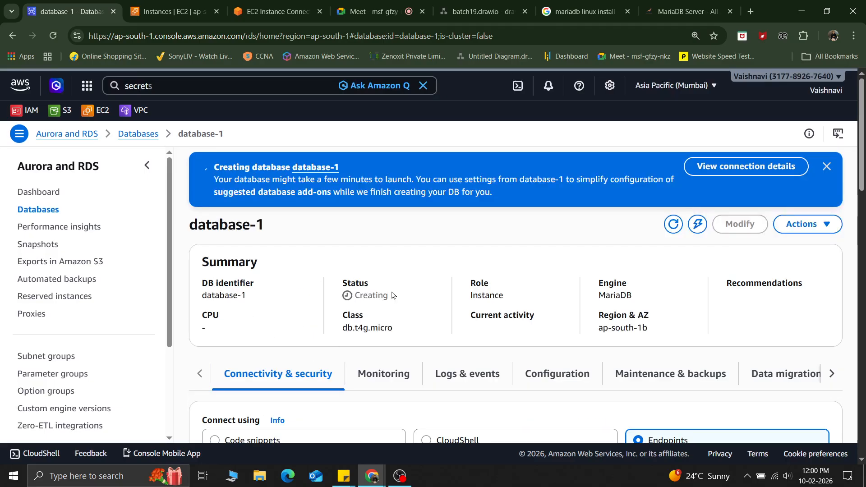
{"action": "scroll", "coordinate": [392, 295], "scroll_direction": "down", "scroll_amount": 5}
{"action": "scroll", "coordinate": [406, 315], "scroll_direction": "up", "scroll_amount": 5}
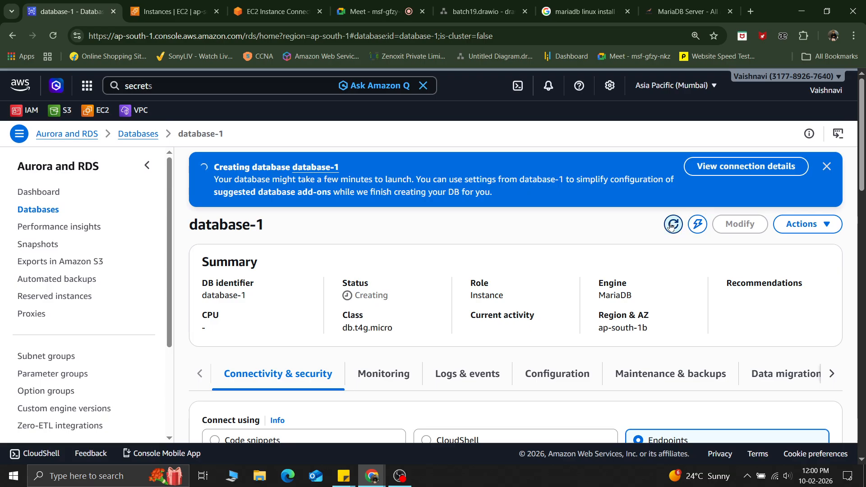
Step: Review the database's Connectivity & security details, including endpoint, networking and security settings
{"action": "scroll", "coordinate": [401, 306], "scroll_direction": "down", "scroll_amount": 5}
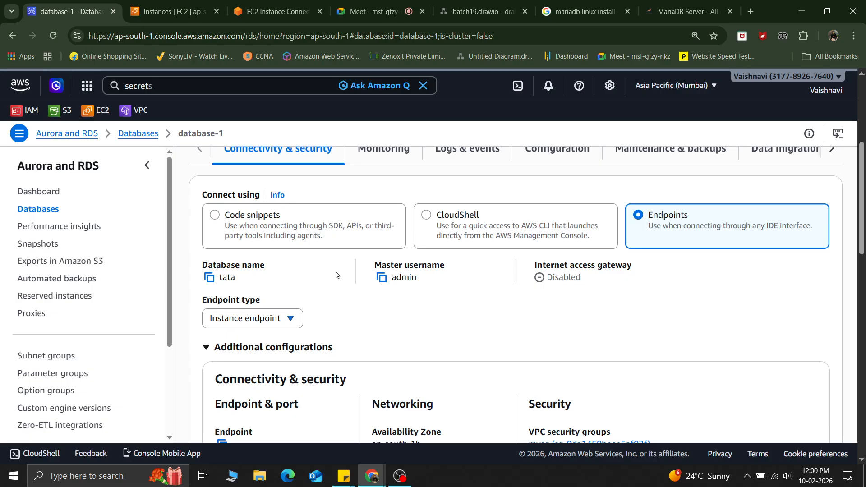
{"action": "scroll", "coordinate": [285, 283], "scroll_direction": "up", "scroll_amount": 5}
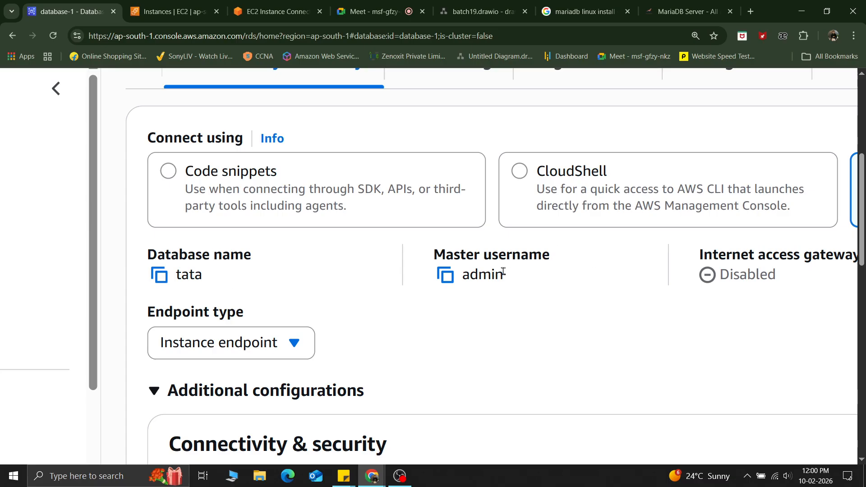
{"action": "scroll", "coordinate": [503, 271], "scroll_direction": "down", "scroll_amount": 2}
{"action": "scroll", "coordinate": [503, 271], "scroll_direction": "down", "scroll_amount": 2}
{"action": "scroll", "coordinate": [338, 338], "scroll_direction": "down", "scroll_amount": 4}
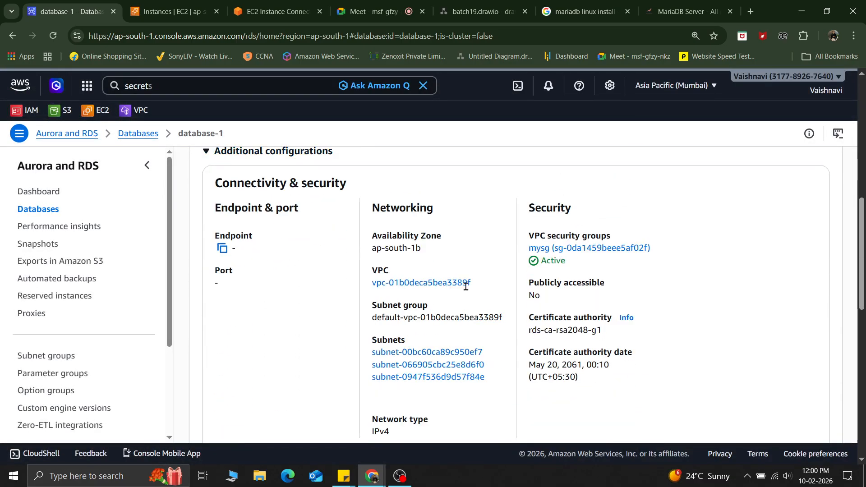
{"action": "scroll", "coordinate": [410, 283], "scroll_direction": "up", "scroll_amount": 3}
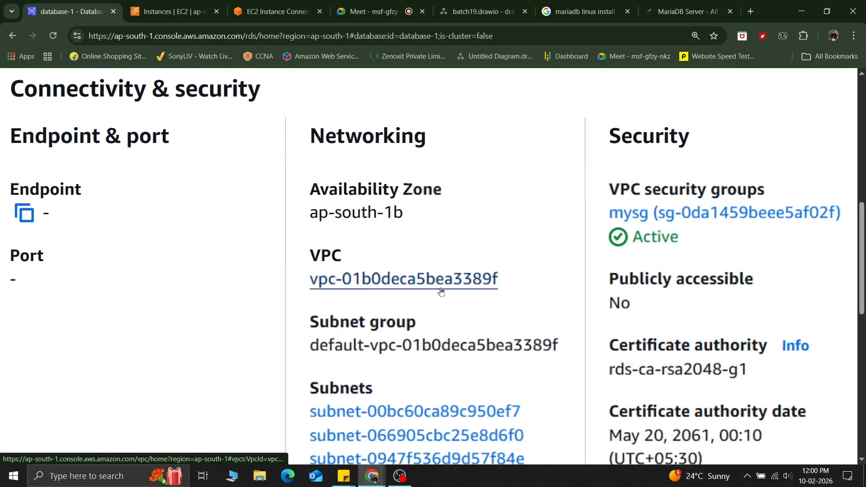
{"action": "scroll", "coordinate": [371, 315], "scroll_direction": "down", "scroll_amount": 4}
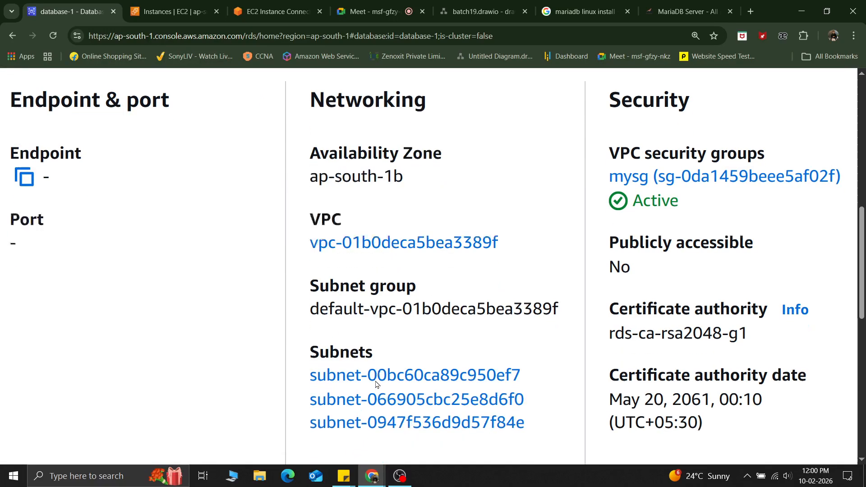
{"action": "scroll", "coordinate": [480, 291], "scroll_direction": "up", "scroll_amount": 2}
{"action": "scroll", "coordinate": [471, 305], "scroll_direction": "down", "scroll_amount": 1}
{"action": "scroll", "coordinate": [471, 305], "scroll_direction": "right", "scroll_amount": 1}
{"action": "scroll", "coordinate": [471, 304], "scroll_direction": "down", "scroll_amount": 2}
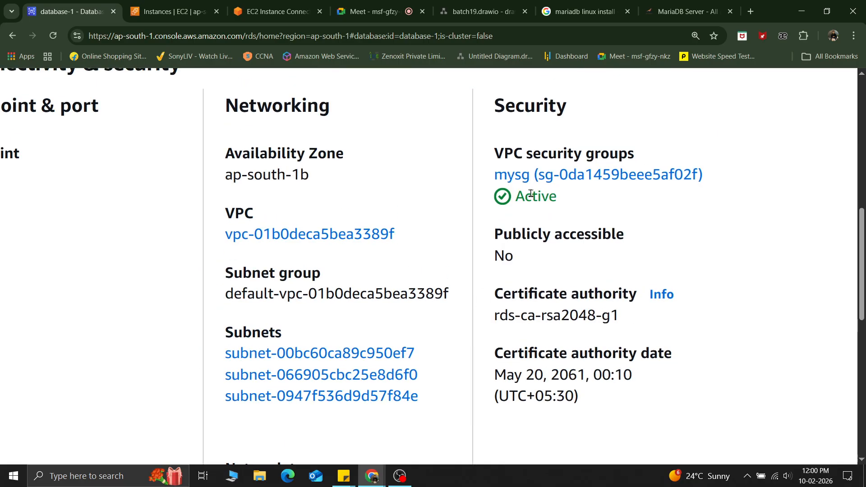
{"action": "scroll", "coordinate": [559, 230], "scroll_direction": "down", "scroll_amount": 3}
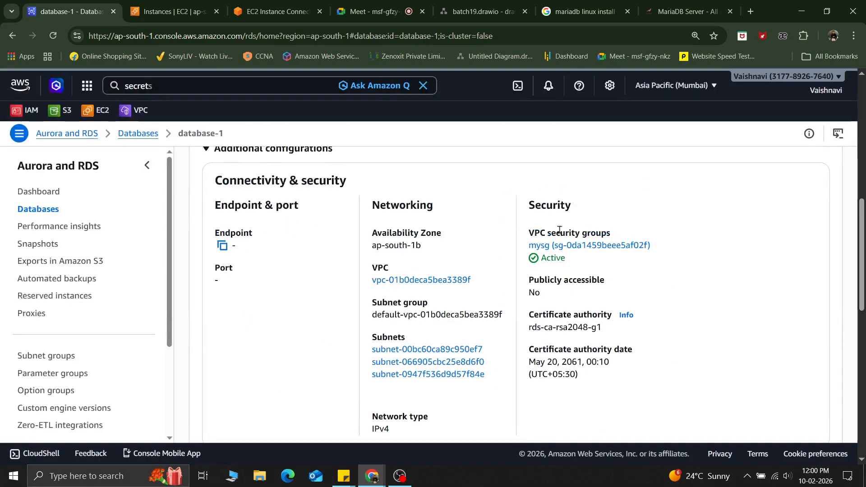
{"action": "scroll", "coordinate": [559, 230], "scroll_direction": "down", "scroll_amount": 5}
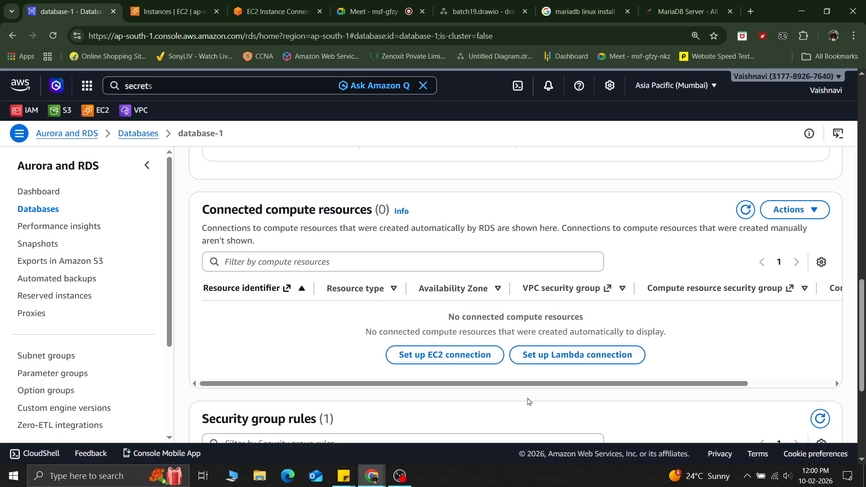
Step: Review the connected compute resources, security group rules and replication sections of database-1
{"action": "scroll", "coordinate": [528, 401], "scroll_direction": "up", "scroll_amount": 3}
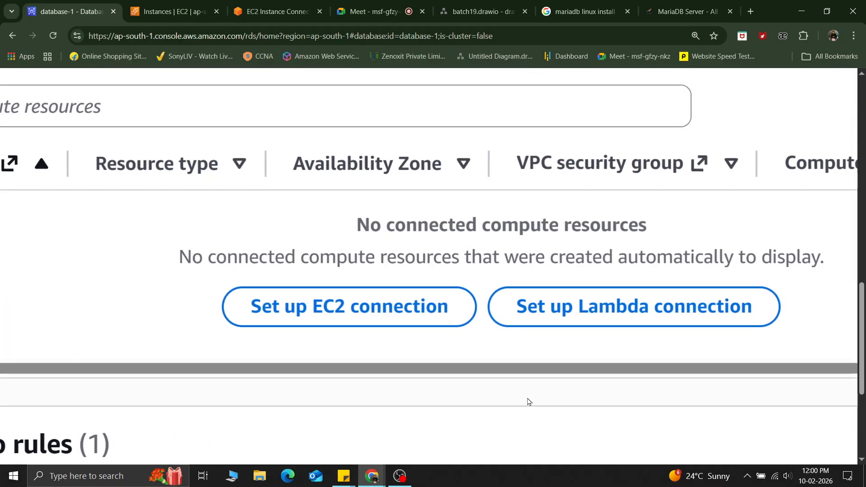
{"action": "scroll", "coordinate": [528, 400], "scroll_direction": "down", "scroll_amount": 3}
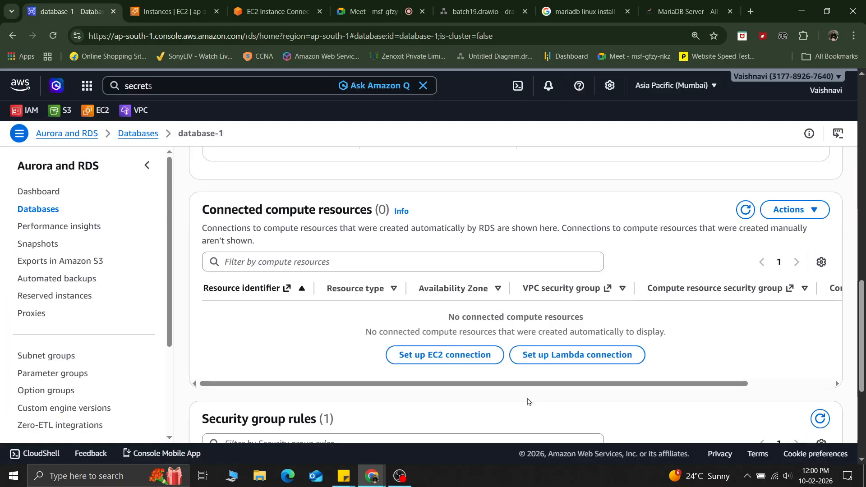
{"action": "scroll", "coordinate": [528, 400], "scroll_direction": "down", "scroll_amount": 4}
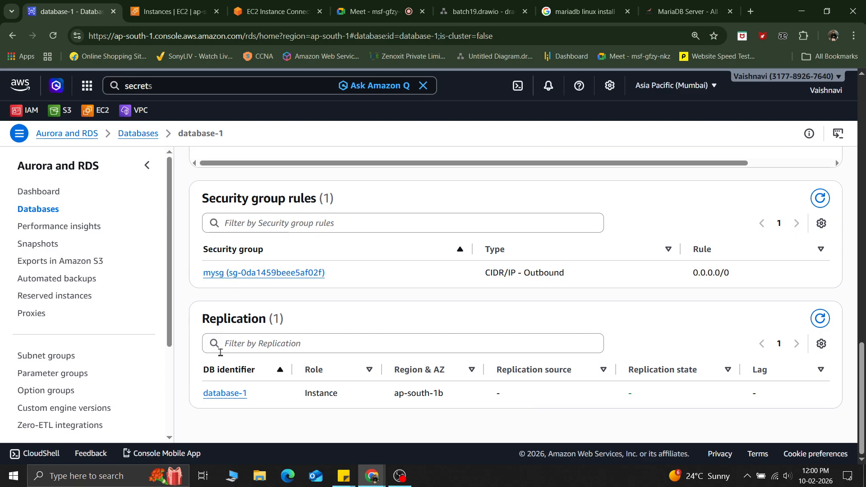
{"action": "scroll", "coordinate": [237, 412], "scroll_direction": "up", "scroll_amount": 4}
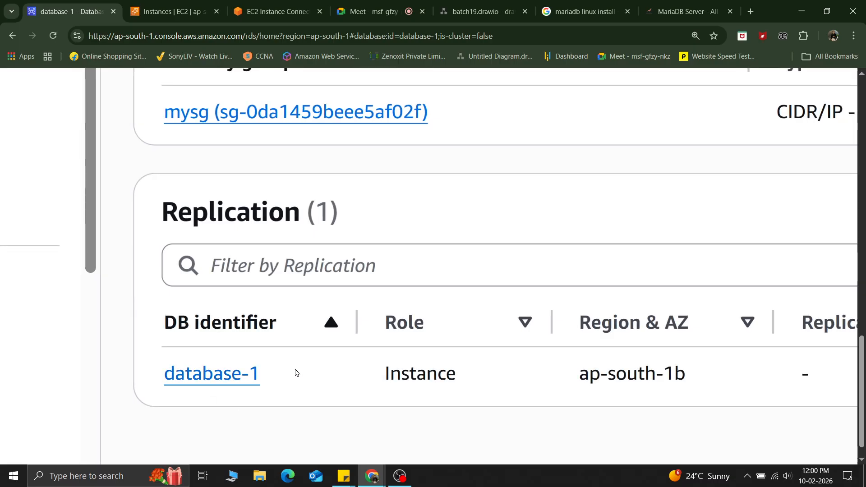
{"action": "scroll", "coordinate": [294, 373], "scroll_direction": "down", "scroll_amount": 4}
{"action": "scroll", "coordinate": [294, 372], "scroll_direction": "up", "scroll_amount": 5}
{"action": "scroll", "coordinate": [296, 372], "scroll_direction": "up", "scroll_amount": 10}
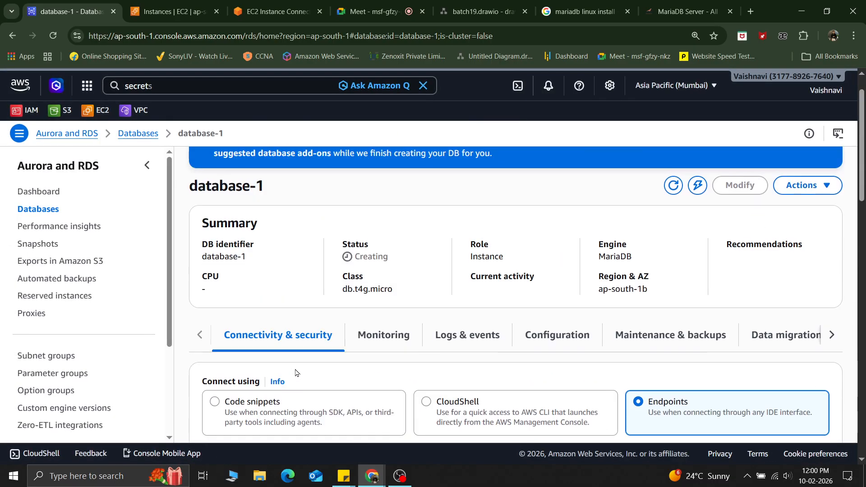
Step: Open the Monitoring and Logs & events tabs to inspect the database's alarms and recent events
{"action": "left_click", "coordinate": [405, 354]}
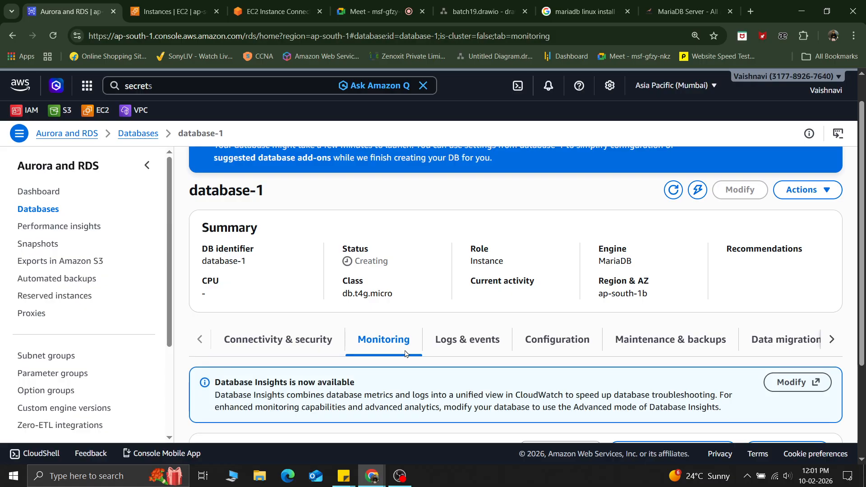
{"action": "left_click", "coordinate": [472, 345]}
{"action": "scroll", "coordinate": [472, 345], "scroll_direction": "down", "scroll_amount": 4}
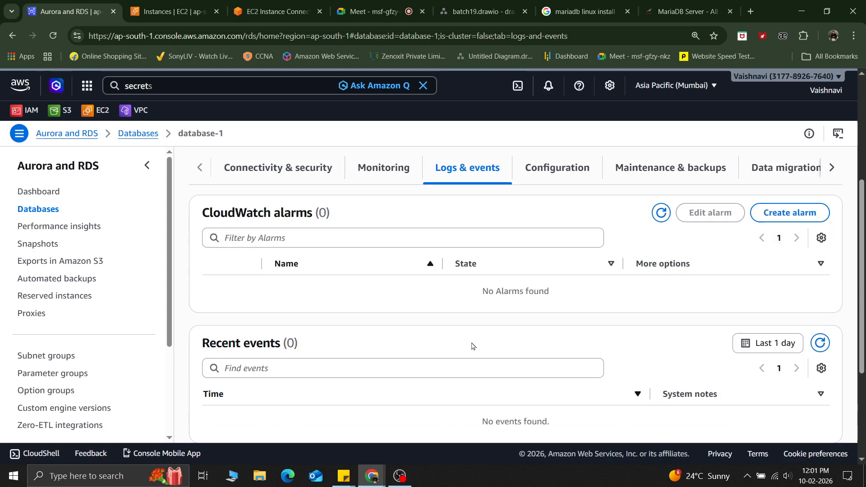
{"action": "scroll", "coordinate": [381, 303], "scroll_direction": "up", "scroll_amount": 5}
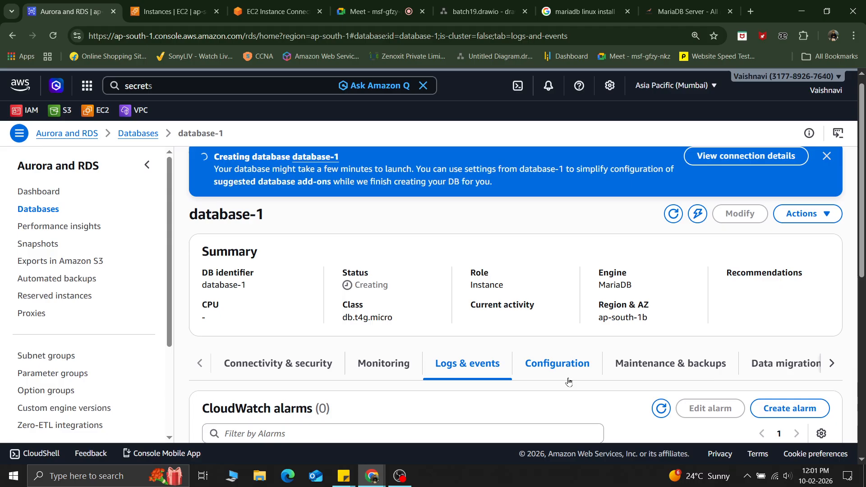
{"action": "scroll", "coordinate": [567, 381], "scroll_direction": "down", "scroll_amount": 2}
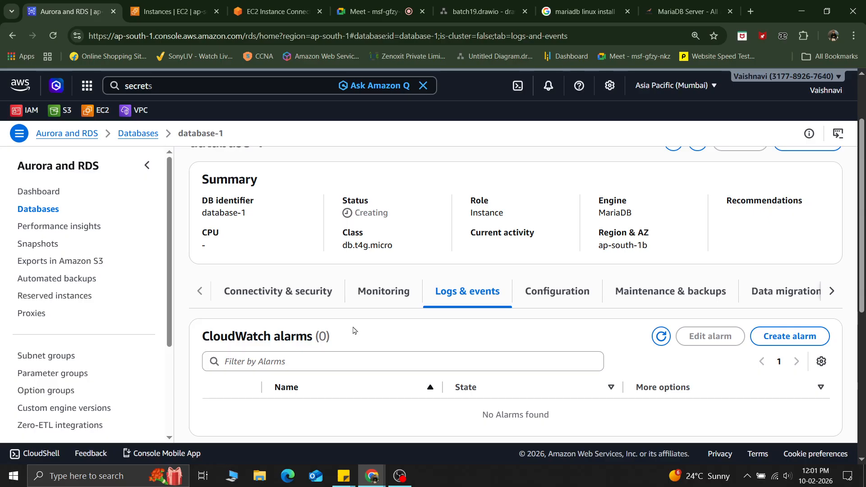
Step: Browse the Configuration and Maintenance & backups tabs of database-1
{"action": "left_click", "coordinate": [558, 305]}
{"action": "scroll", "coordinate": [518, 363], "scroll_direction": "down", "scroll_amount": 8}
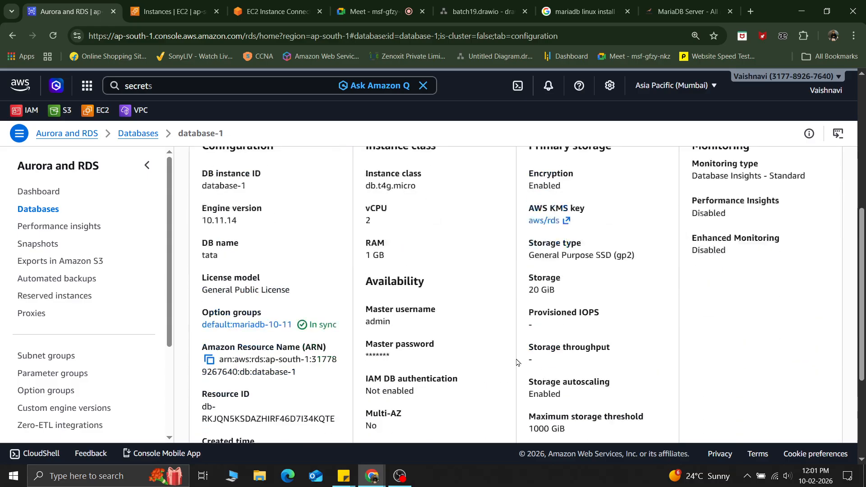
{"action": "scroll", "coordinate": [518, 362], "scroll_direction": "up", "scroll_amount": 10}
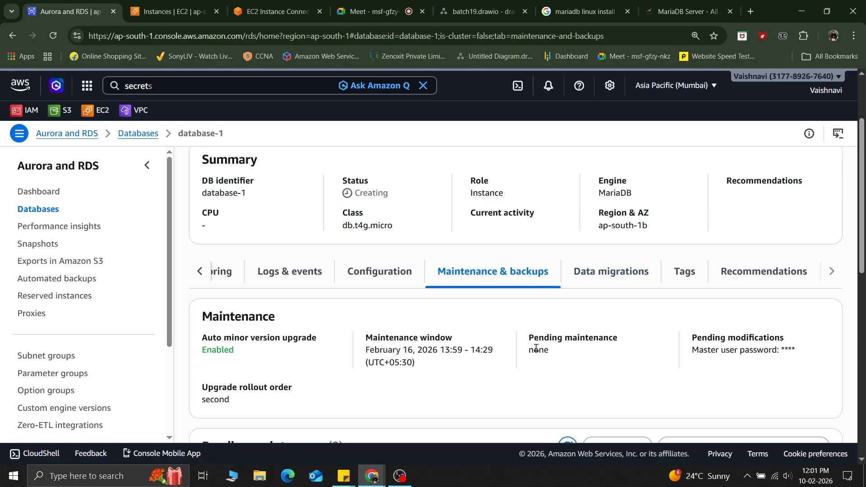
{"action": "scroll", "coordinate": [537, 349], "scroll_direction": "down", "scroll_amount": 6}
{"action": "scroll", "coordinate": [536, 348], "scroll_direction": "up", "scroll_amount": 3}
{"action": "scroll", "coordinate": [536, 347], "scroll_direction": "down", "scroll_amount": 6}
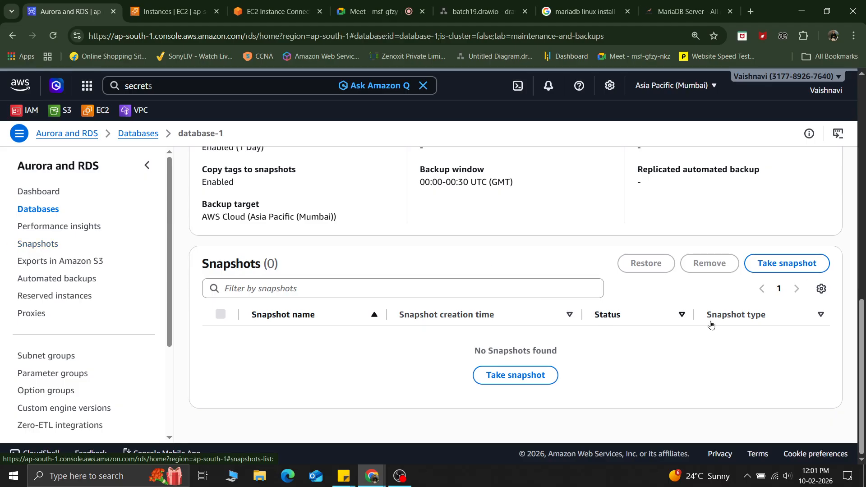
{"action": "scroll", "coordinate": [675, 268], "scroll_direction": "up", "scroll_amount": 10}
{"action": "scroll", "coordinate": [675, 268], "scroll_direction": "up", "scroll_amount": 1}
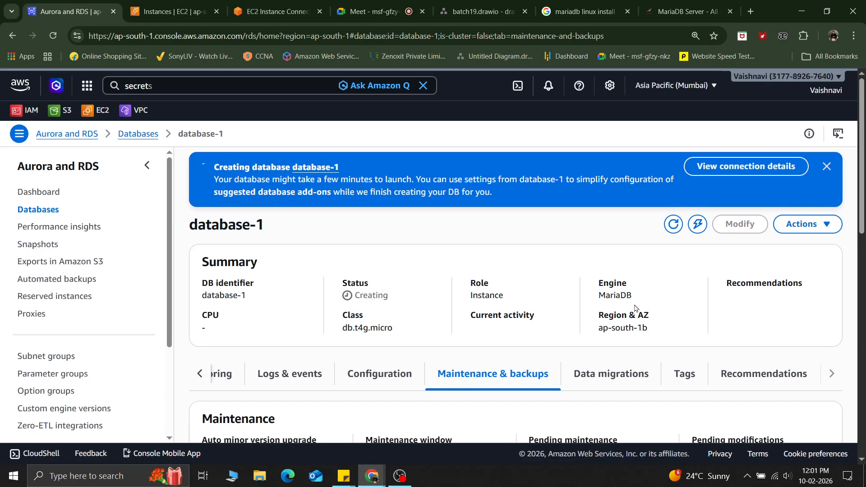
Step: Browse the Data migrations and Recommendations tabs of database-1
{"action": "left_click", "coordinate": [601, 386]}
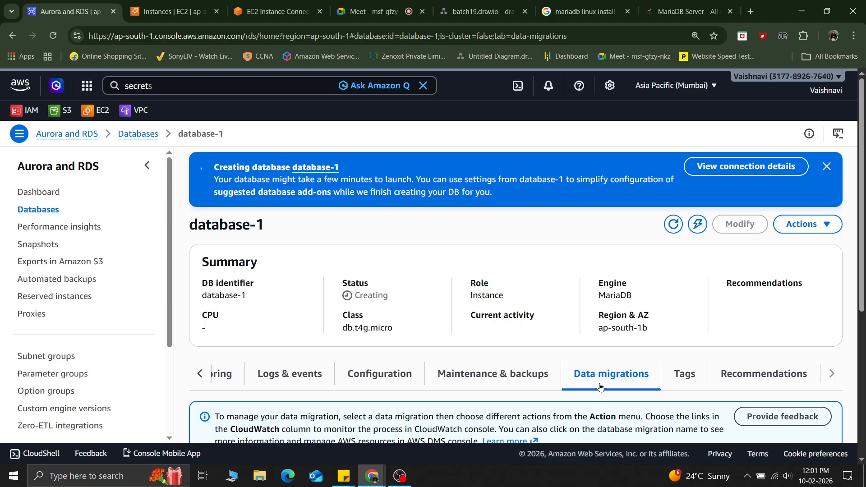
{"action": "scroll", "coordinate": [644, 368], "scroll_direction": "down", "scroll_amount": 1}
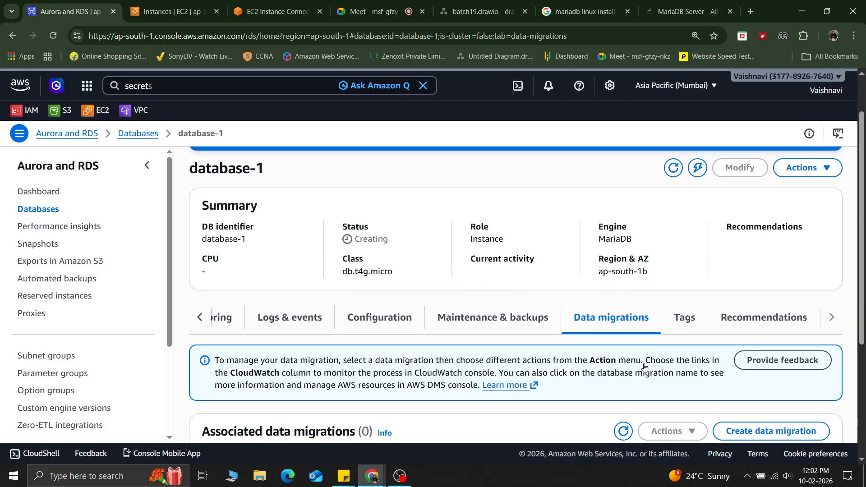
{"action": "left_click", "coordinate": [773, 325]}
{"action": "scroll", "coordinate": [530, 339], "scroll_direction": "down", "scroll_amount": 1}
{"action": "scroll", "coordinate": [530, 339], "scroll_direction": "down", "scroll_amount": 2}
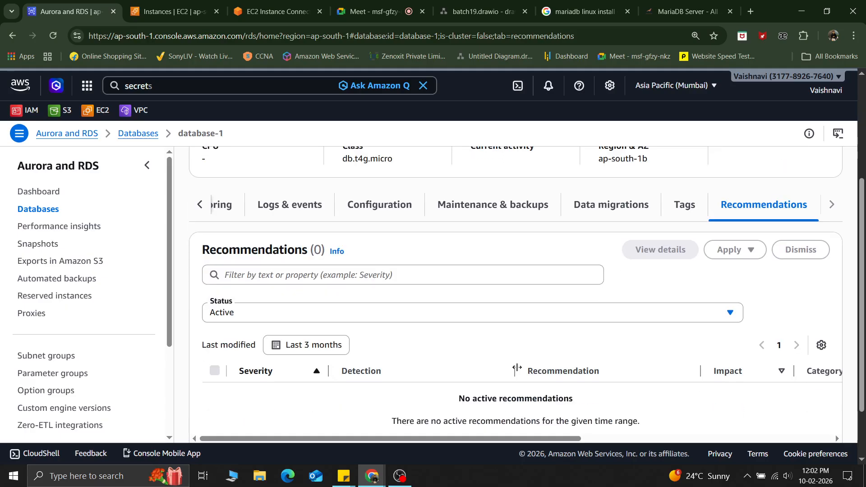
{"action": "scroll", "coordinate": [518, 369], "scroll_direction": "up", "scroll_amount": 3}
{"action": "scroll", "coordinate": [517, 369], "scroll_direction": "up", "scroll_amount": 2}
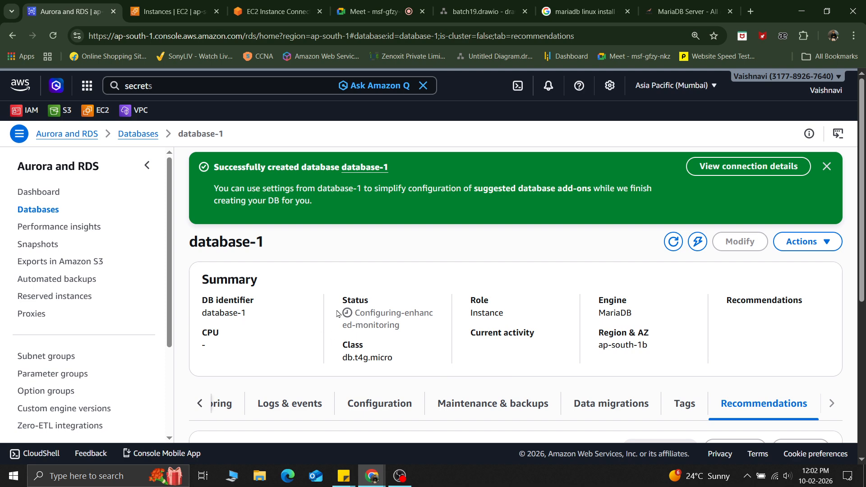
Step: Highlight the database status, return to the Connectivity & security tab and refresh the database details
{"action": "left_click_drag", "start_coordinate": [353, 311], "coordinate": [403, 331]}
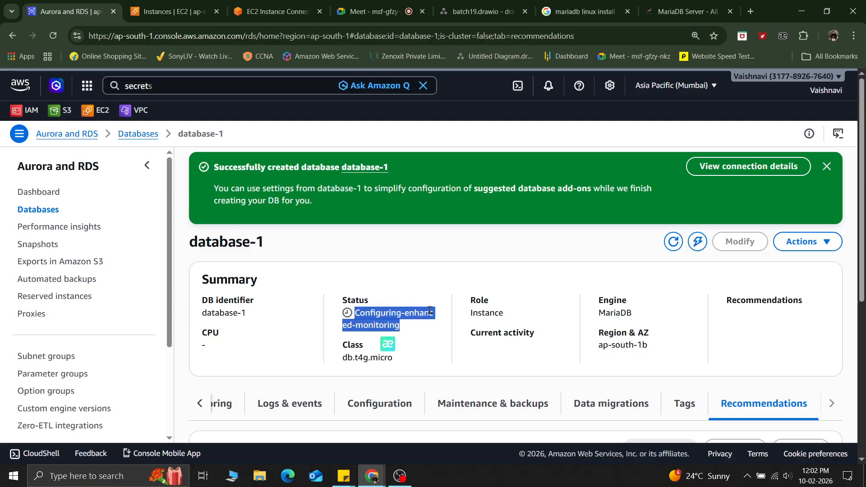
{"action": "left_click", "coordinate": [200, 409]}
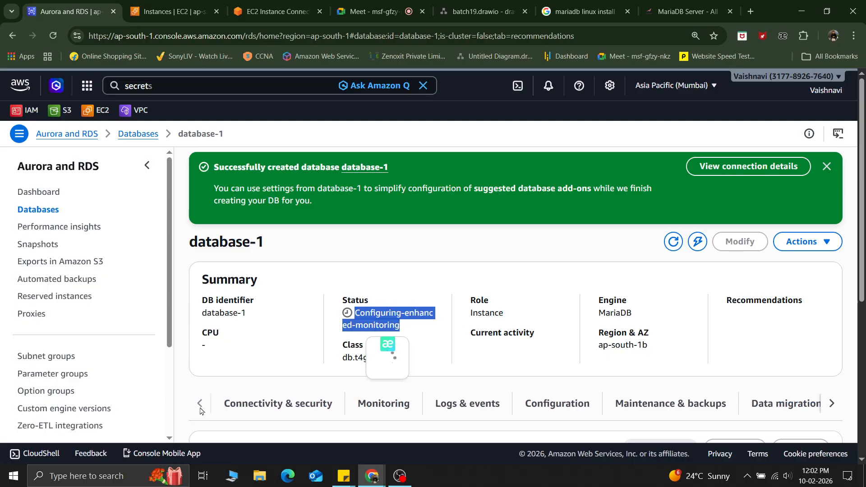
{"action": "left_click", "coordinate": [259, 403]}
{"action": "left_click", "coordinate": [374, 295]}
{"action": "left_click", "coordinate": [673, 242]}
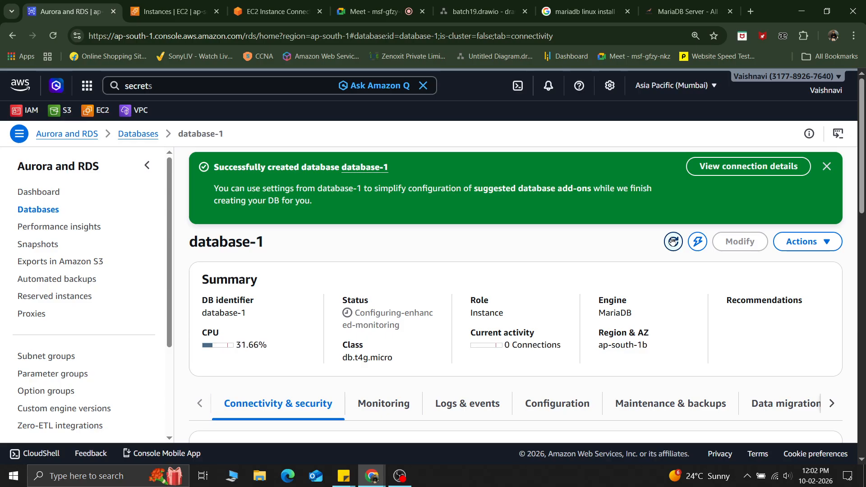
Step: Switch through the EC2 instances tab to the EC2 Instance Connect terminal
{"action": "left_click", "coordinate": [157, 5]}
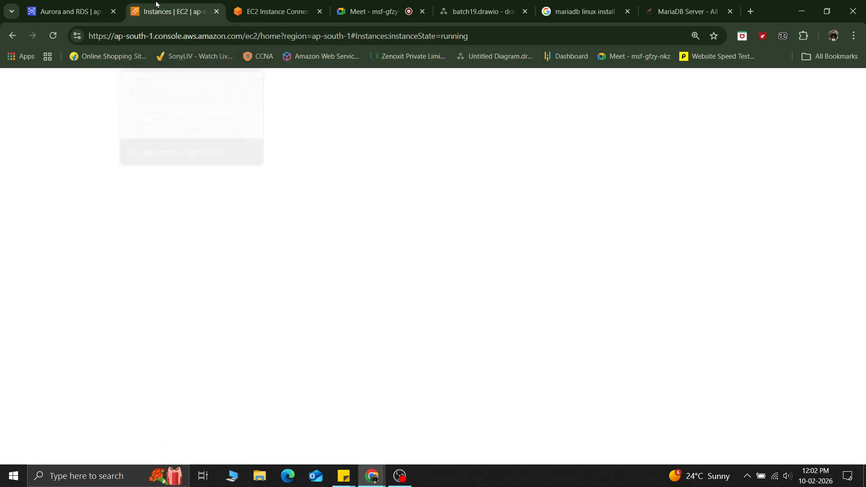
{"action": "left_click", "coordinate": [273, 11]}
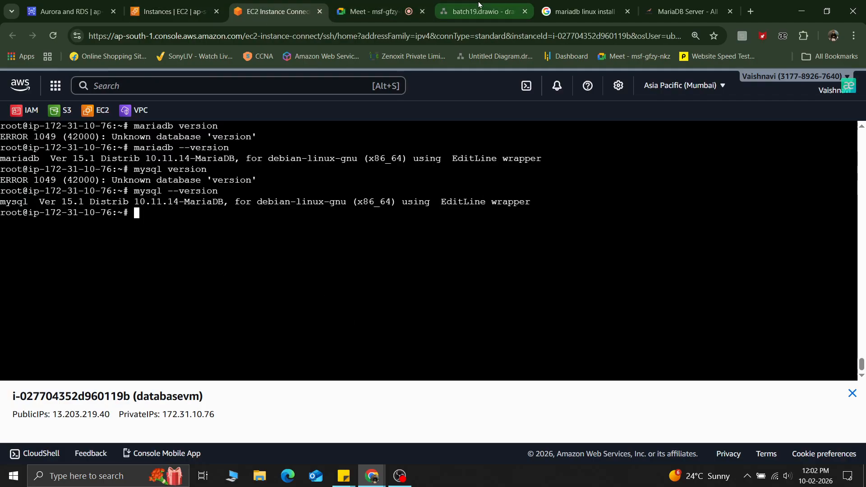
Step: Highlight the sudo mysql_secure_installation command in the MariaDB install search results, then return to the EC2 terminal
{"action": "left_click", "coordinate": [556, 4]}
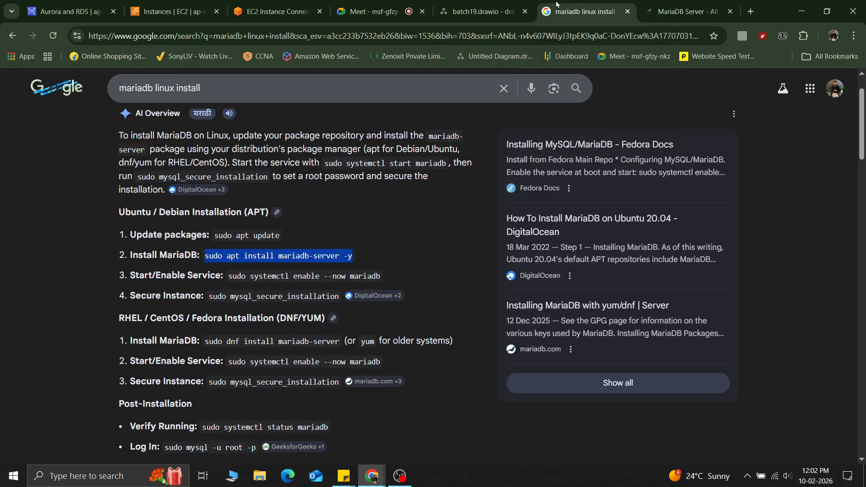
{"action": "scroll", "coordinate": [307, 342], "scroll_direction": "down", "scroll_amount": 2}
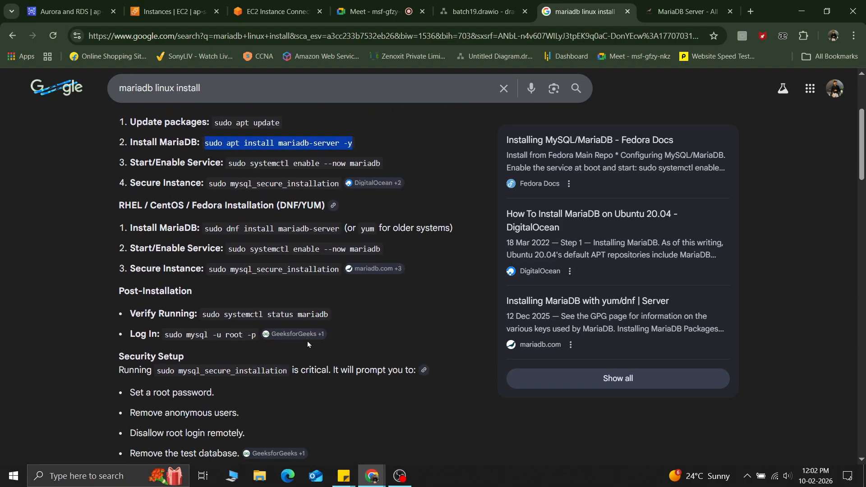
{"action": "left_click_drag", "start_coordinate": [210, 184], "coordinate": [340, 183]}
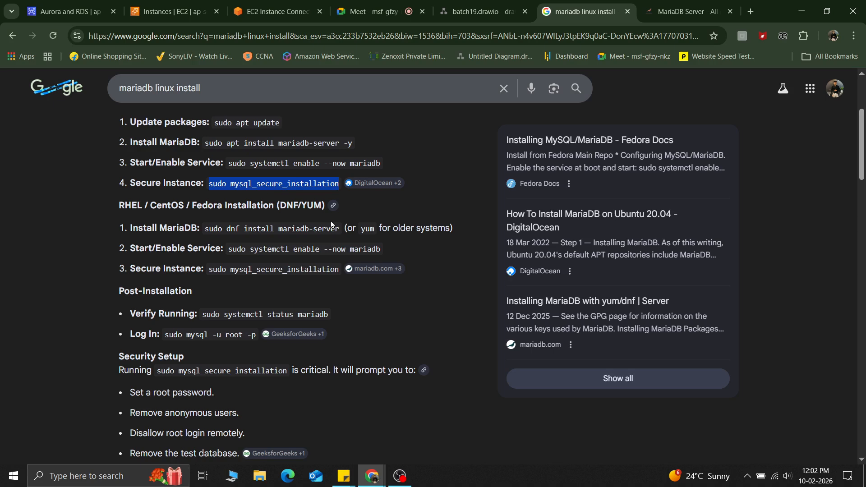
{"action": "scroll", "coordinate": [264, 216], "scroll_direction": "up", "scroll_amount": 1}
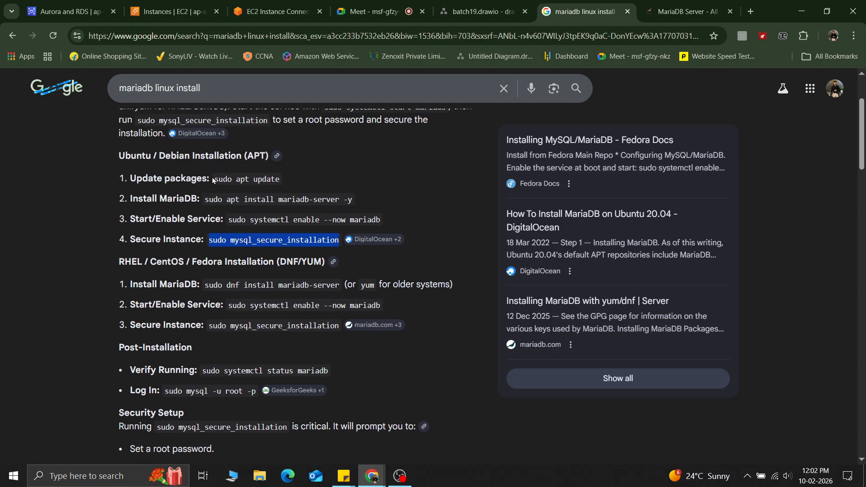
{"action": "left_click", "coordinate": [270, 6]}
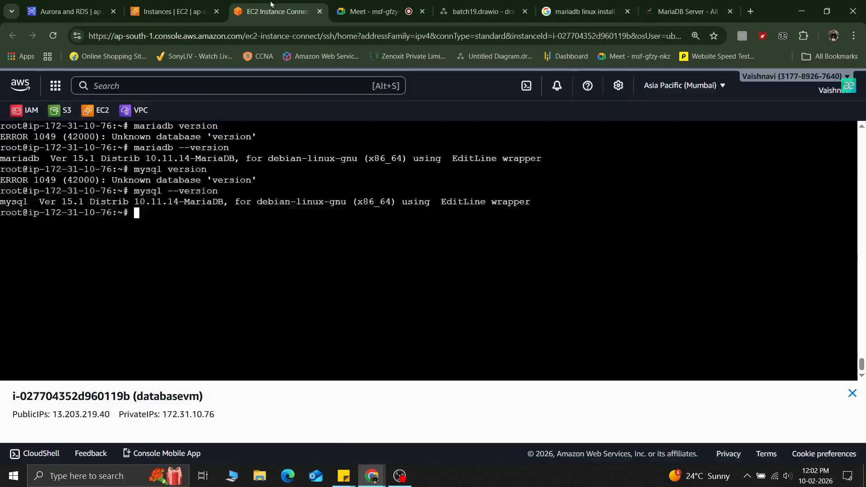
Step: Paste the sudo mysql_secure_installation command into the terminal, strip the stray pasted characters, and run it
{"action": "right_click", "coordinate": [170, 224]}
{"action": "left_click", "coordinate": [213, 311]}
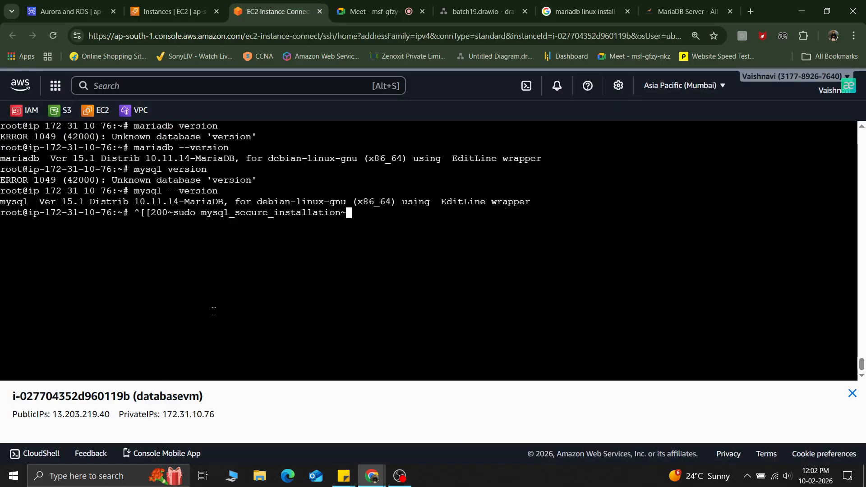
{"action": "key", "text": "BackSpace"}
{"action": "key", "text": "Left"}
{"action": "key", "text": "Left"}
{"action": "key", "text": "Left"}
{"action": "key", "text": "Left"}
{"action": "key", "text": "Left"}
{"action": "key", "text": "Left"}
{"action": "key", "text": "Left"}
{"action": "key", "text": "Left"}
{"action": "key", "text": "Left"}
{"action": "key", "text": "Left"}
{"action": "key", "text": "Left"}
{"action": "key", "text": "Left"}
{"action": "key", "text": "Left"}
{"action": "key", "text": "Left"}
{"action": "key", "text": "Left"}
{"action": "key", "text": "Left"}
{"action": "key", "text": "Left"}
{"action": "key", "text": "Left"}
{"action": "key", "text": "Left"}
{"action": "key", "text": "Left"}
{"action": "key", "text": "Left"}
{"action": "key", "text": "Left"}
{"action": "key", "text": "Left"}
{"action": "key", "text": "Left"}
{"action": "key", "text": "BackSpace"}
{"action": "key", "text": "BackSpace"}
{"action": "key", "text": "BackSpace"}
{"action": "key", "text": "BackSpace"}
{"action": "key", "text": "BackSpace"}
{"action": "key", "text": "BackSpace"}
{"action": "key", "text": "BackSpace"}
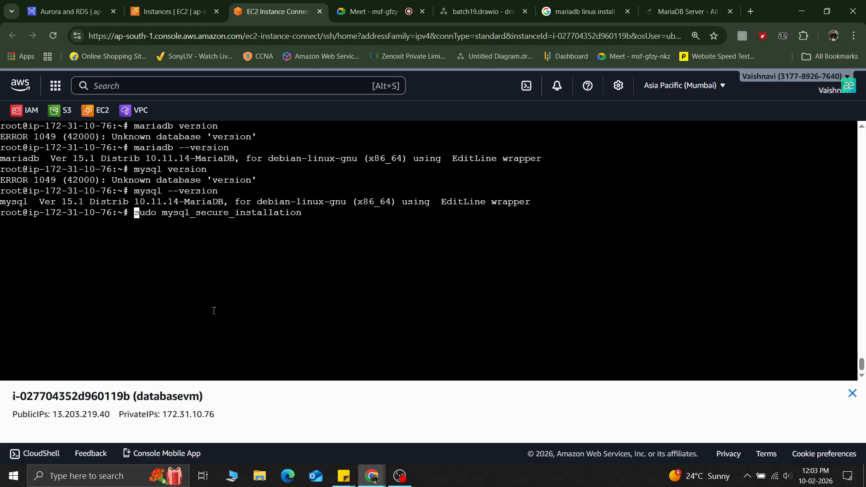
{"action": "key", "text": "Return"}
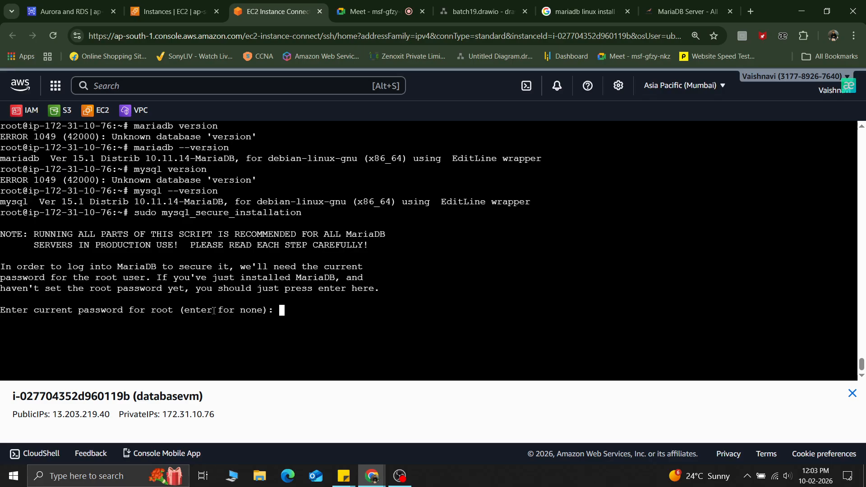
Step: Skip the current root password and answer n to every secure-installation question
{"action": "key", "text": "Return"}
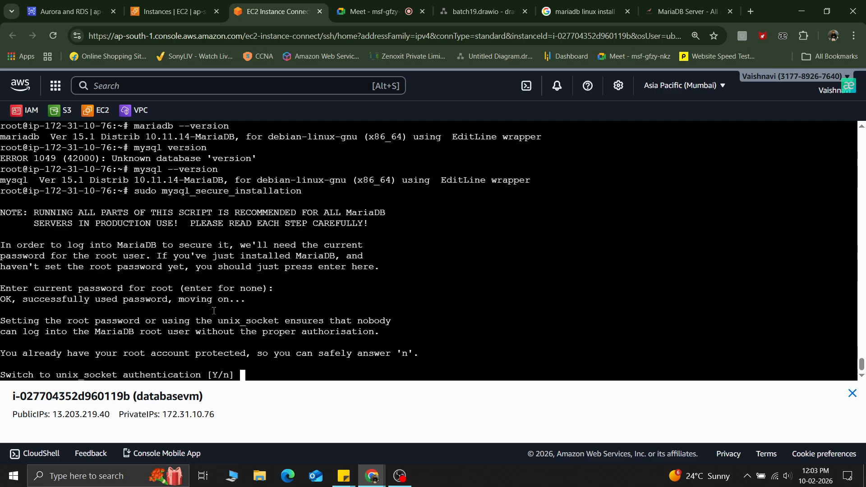
{"action": "type", "text": "n"}
{"action": "key", "text": "Return"}
{"action": "type", "text": "n"}
{"action": "key", "text": "Return"}
{"action": "type", "text": "n"}
{"action": "key", "text": "Return"}
{"action": "type", "text": "n"}
{"action": "key", "text": "Return"}
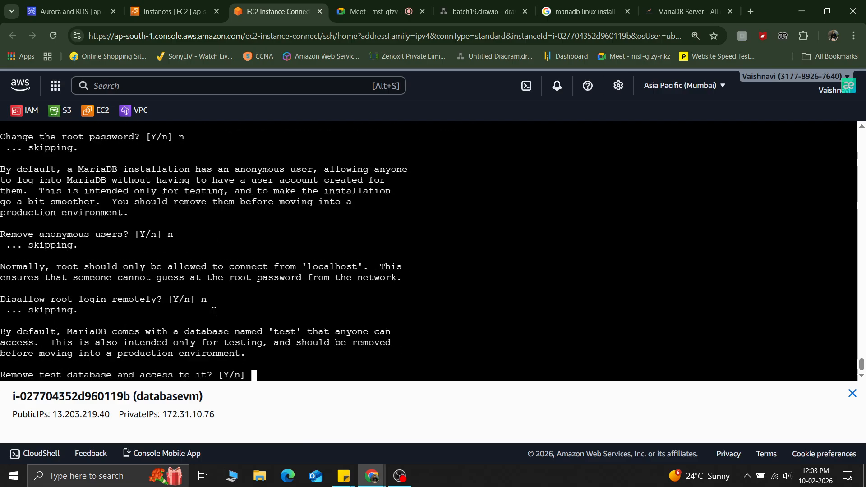
{"action": "type", "text": "n"}
{"action": "key", "text": "Return"}
{"action": "type", "text": "n"}
{"action": "key", "text": "Return"}
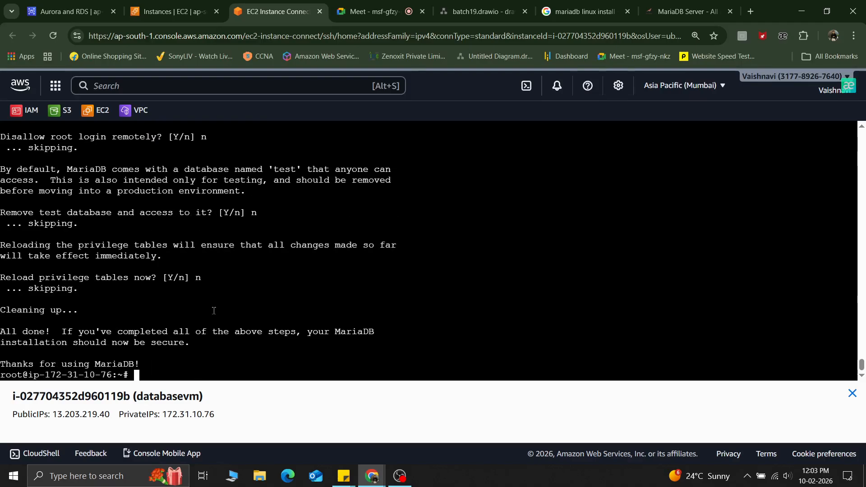
{"action": "key", "text": "Return"}
{"action": "key", "text": "Return"}
{"action": "key", "text": "Return"}
{"action": "key", "text": "Return"}
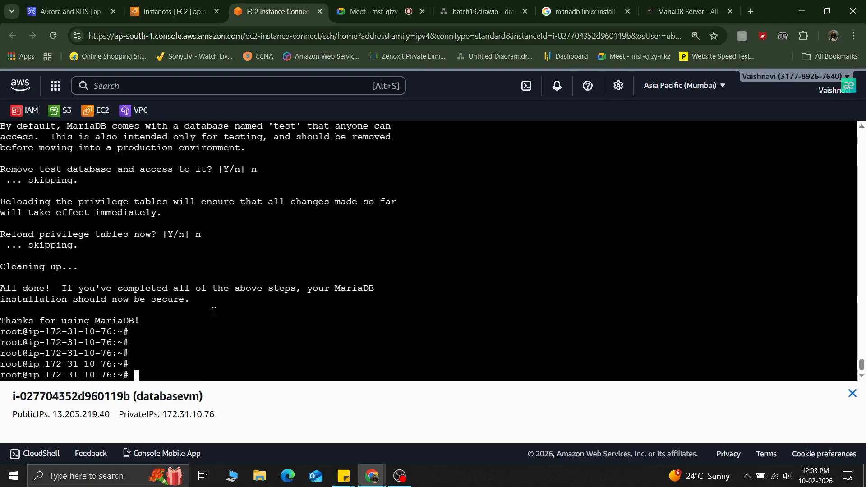
Step: Log in to the local MariaDB server with mysql -u root -p and submit the password prompt
{"action": "type", "text": "mysql -u root "}
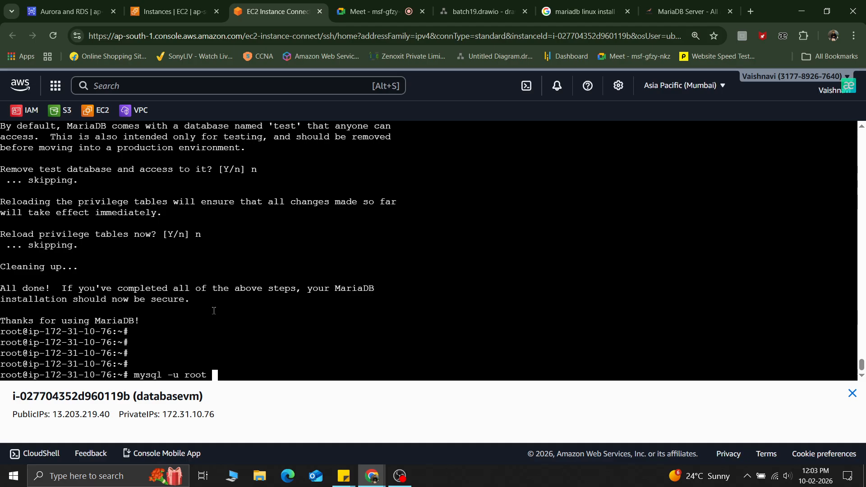
{"action": "type", "text": "-padmin123"}
{"action": "key", "text": "BackSpace"}
{"action": "key", "text": "BackSpace"}
{"action": "key", "text": "BackSpace"}
{"action": "key", "text": "BackSpace"}
{"action": "key", "text": "BackSpace"}
{"action": "key", "text": "BackSpace"}
{"action": "key", "text": "BackSpace"}
{"action": "key", "text": "BackSpace"}
{"action": "key", "text": "Return"}
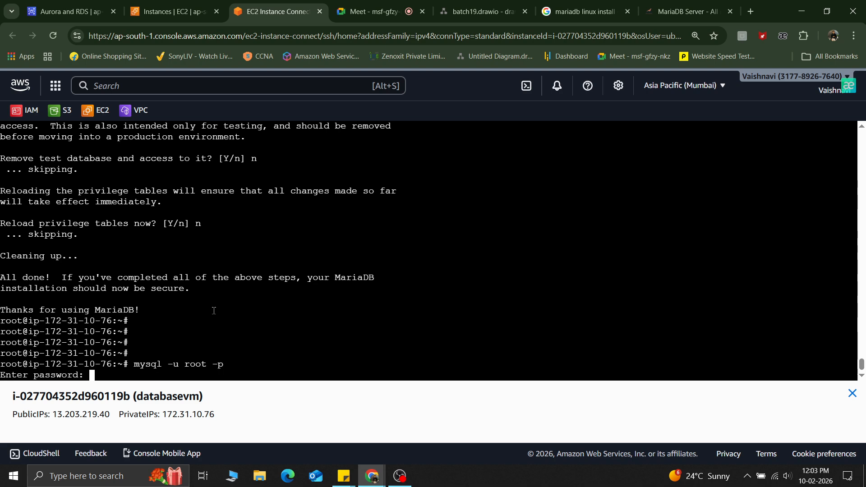
{"action": "key", "text": "Return"}
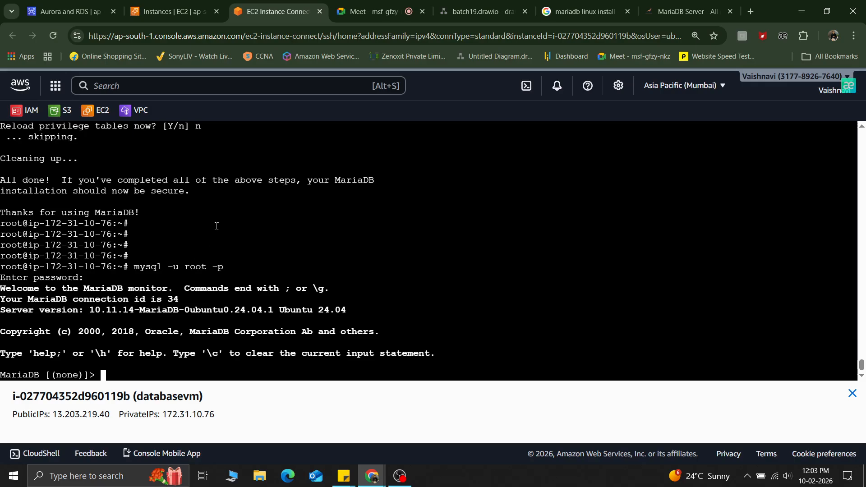
Step: Clear the screen and list the local server's databases with show databases;
{"action": "left_click_drag", "start_coordinate": [134, 267], "coordinate": [237, 266]}
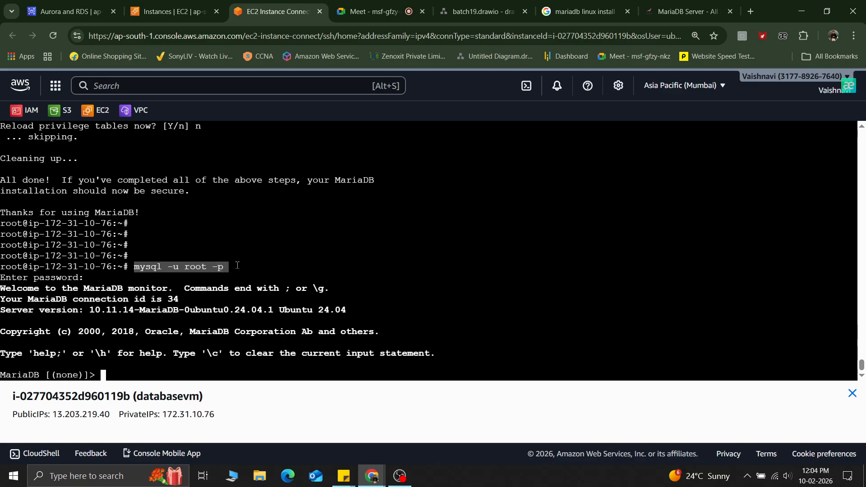
{"action": "key", "text": "ctrl+l"}
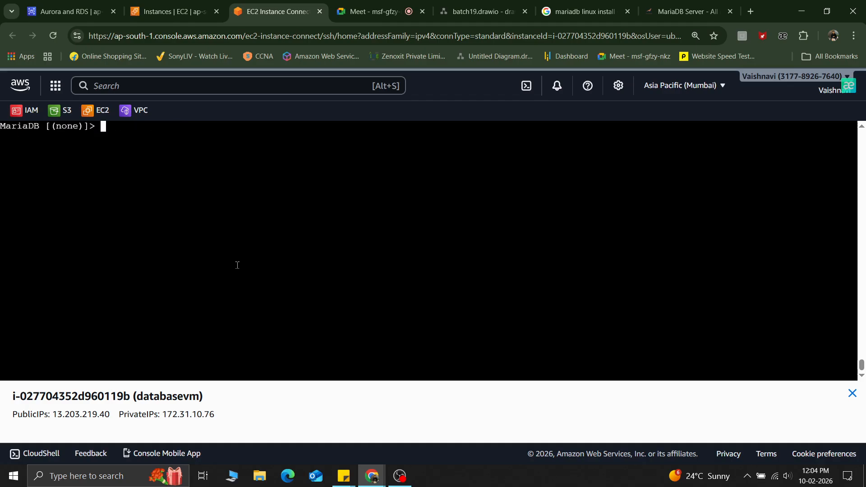
{"action": "type", "text": "show d"}
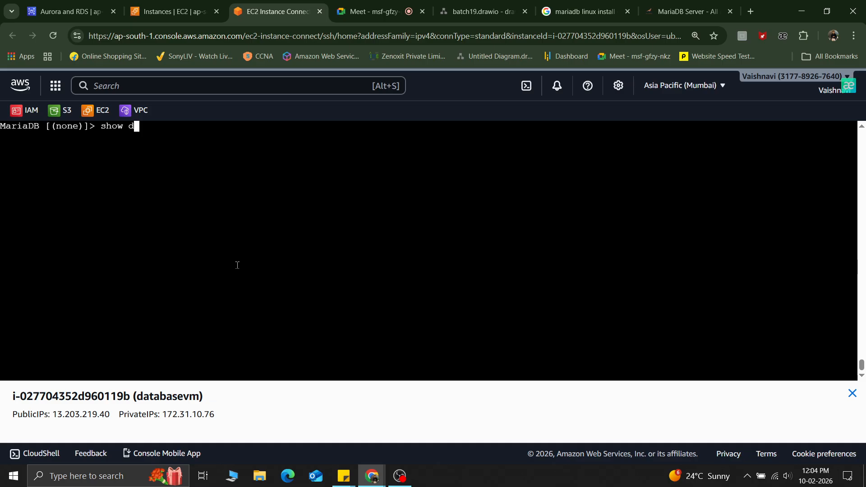
{"action": "type", "text": "atabase;"}
{"action": "key", "text": "Return"}
{"action": "key", "text": "Up"}
{"action": "key", "text": "Left"}
{"action": "type", "text": "s"}
{"action": "key", "text": "Return"}
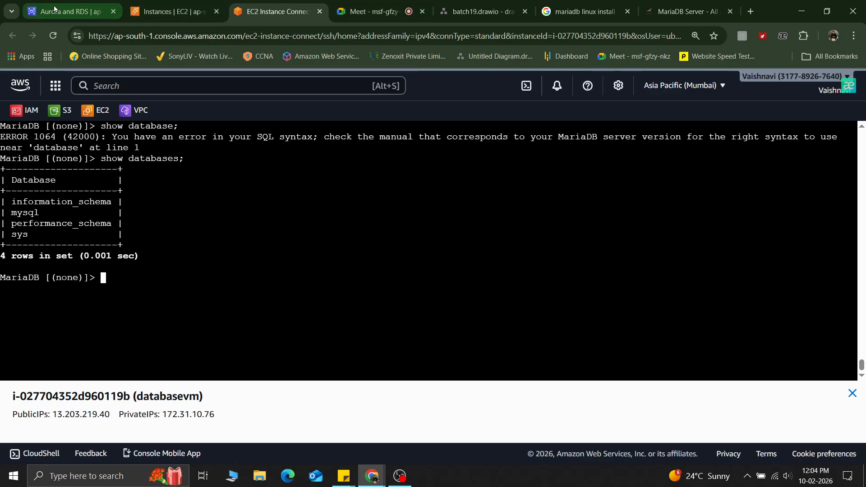
Step: Copy database-1's endpoint from the Endpoints connection option in the RDS console
{"action": "left_click", "coordinate": [71, 11]}
{"action": "left_click", "coordinate": [673, 242]}
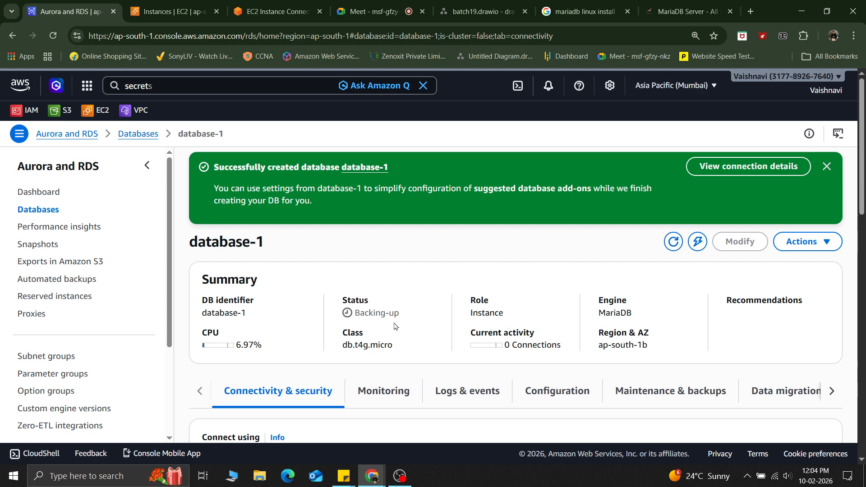
{"action": "left_click", "coordinate": [674, 248]}
{"action": "scroll", "coordinate": [474, 287], "scroll_direction": "down", "scroll_amount": 5}
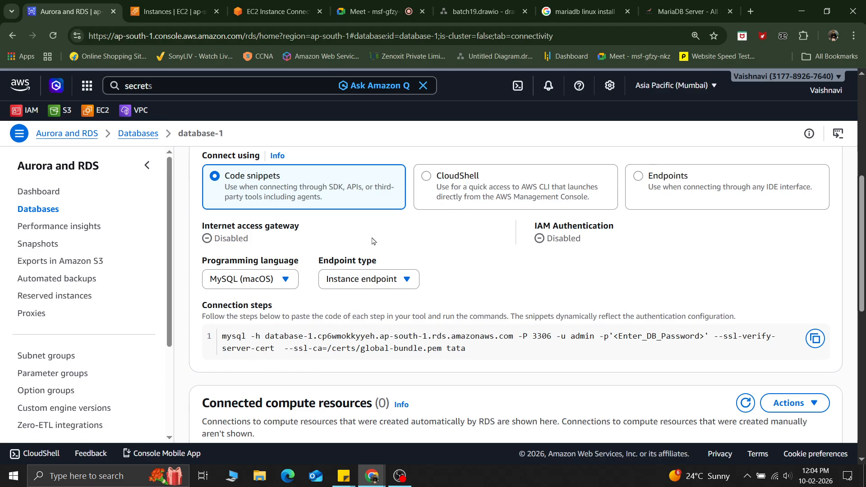
{"action": "left_click", "coordinate": [669, 191]}
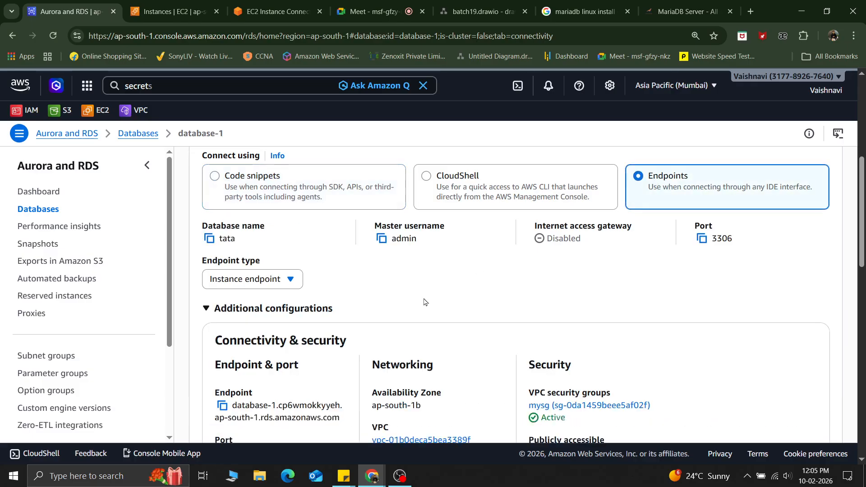
{"action": "scroll", "coordinate": [479, 270], "scroll_direction": "down", "scroll_amount": 2}
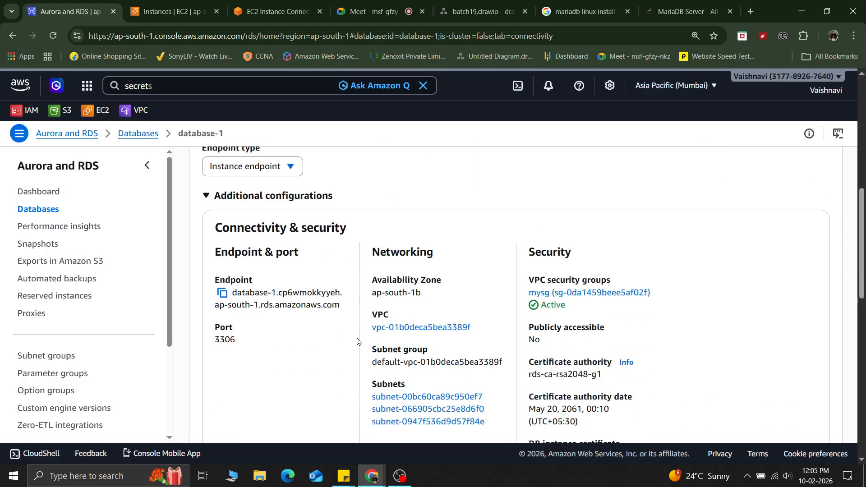
{"action": "left_click", "coordinate": [223, 294]}
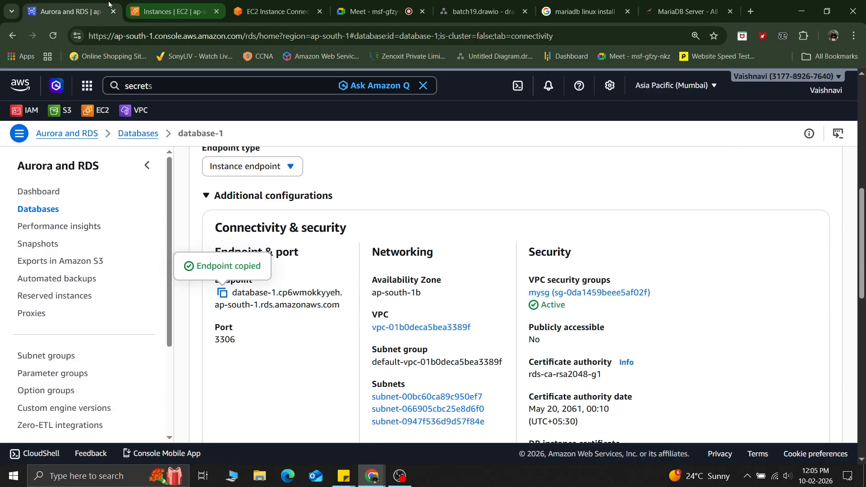
Step: Exit the local MariaDB monitor in the EC2 terminal
{"action": "left_click", "coordinate": [272, 11]}
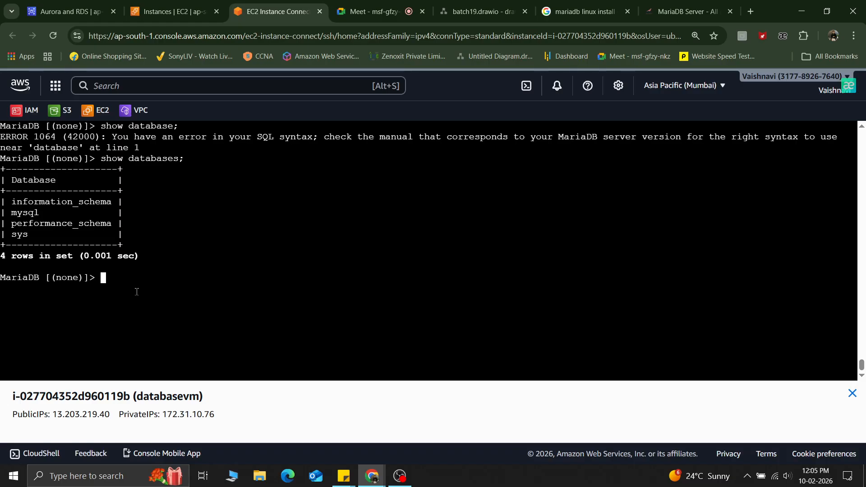
{"action": "type", "text": "exit"}
{"action": "key", "text": "Return"}
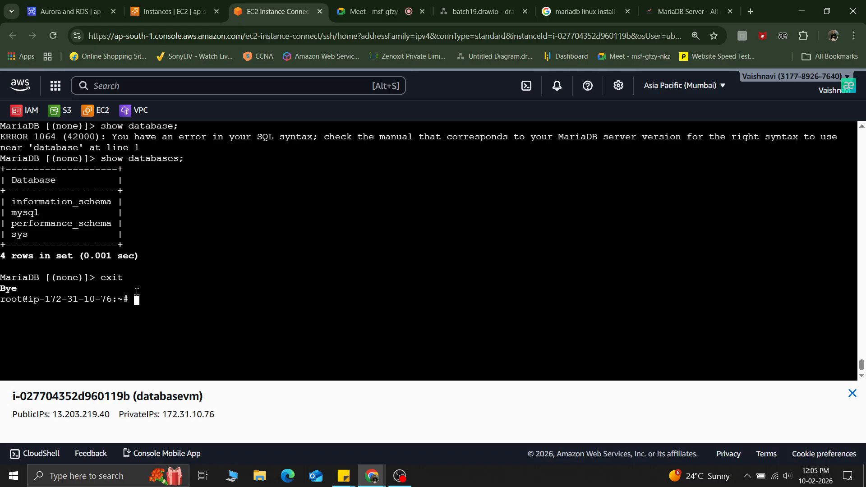
Step: Connect to the RDS endpoint with mysql -h <endpoint> -u admin -p and submit the password prompt
{"action": "key", "text": "ctrl+l"}
{"action": "key", "text": "Up"}
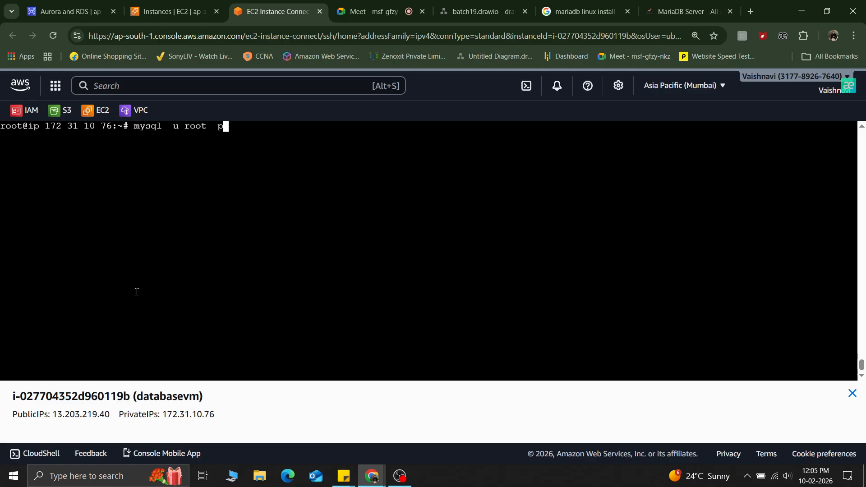
{"action": "key", "text": "Left"}
{"action": "key", "text": "Left"}
{"action": "key", "text": "Left"}
{"action": "key", "text": "Left"}
{"action": "key", "text": "Left"}
{"action": "key", "text": "Left"}
{"action": "key", "text": "Left"}
{"action": "key", "text": "Left"}
{"action": "key", "text": "Left"}
{"action": "key", "text": "Left"}
{"action": "type", "text": "-h"}
{"action": "key", "text": "Left"}
{"action": "right_click", "coordinate": [201, 219]}
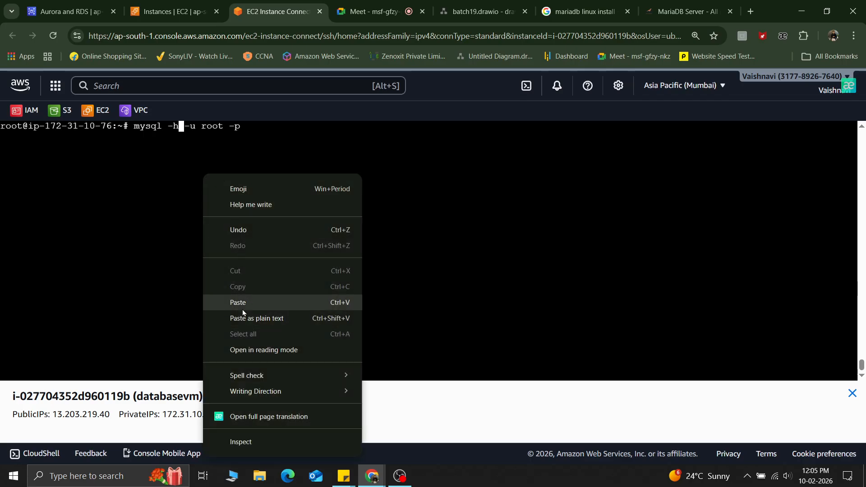
{"action": "left_click", "coordinate": [243, 313]}
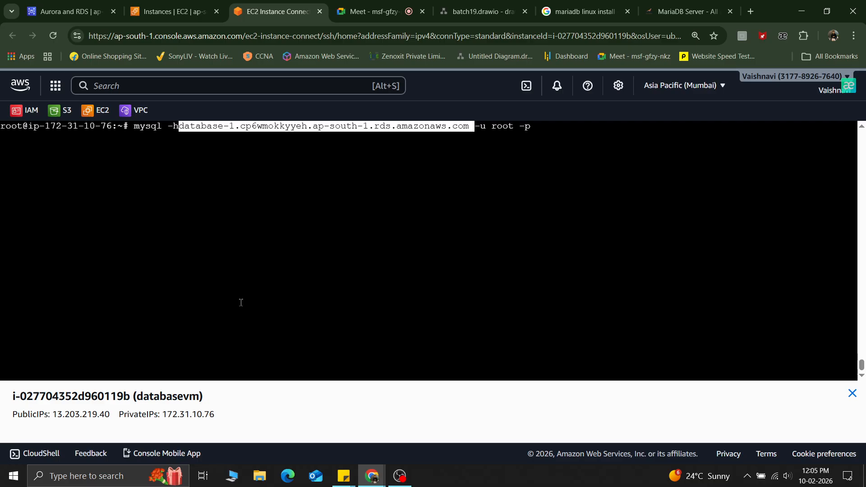
{"action": "key", "text": "Left"}
{"action": "key", "text": "Left"}
{"action": "key", "text": "Left"}
{"action": "key", "text": "Left"}
{"action": "key", "text": "Left"}
{"action": "key", "text": "Left"}
{"action": "key", "text": "Left"}
{"action": "key", "text": "Left"}
{"action": "key", "text": "Left"}
{"action": "key", "text": "Left"}
{"action": "key", "text": "Left"}
{"action": "key", "text": "Left"}
{"action": "key", "text": "Left"}
{"action": "key", "text": "Left"}
{"action": "key", "text": "Left"}
{"action": "key", "text": "Left"}
{"action": "key", "text": "Left"}
{"action": "key", "text": "Left"}
{"action": "key", "text": "Left"}
{"action": "key", "text": "Left"}
{"action": "key", "text": "Left"}
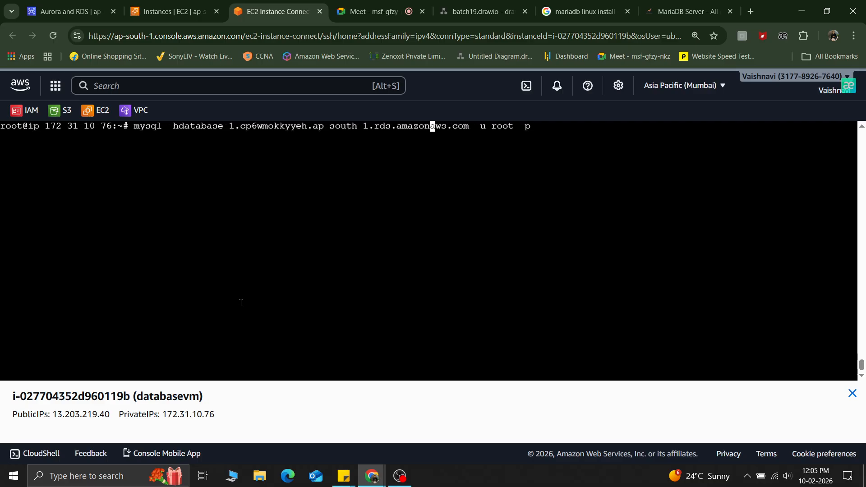
{"action": "key", "text": "Left"}
{"action": "key", "text": "Left"}
{"action": "key", "text": "Left"}
{"action": "key", "text": "Left"}
{"action": "key", "text": "Left"}
{"action": "key", "text": "Left"}
{"action": "key", "text": "Left"}
{"action": "key", "text": "Left"}
{"action": "key", "text": "Left"}
{"action": "key", "text": "Left"}
{"action": "key", "text": "Left"}
{"action": "key", "text": "Left"}
{"action": "key", "text": "Left"}
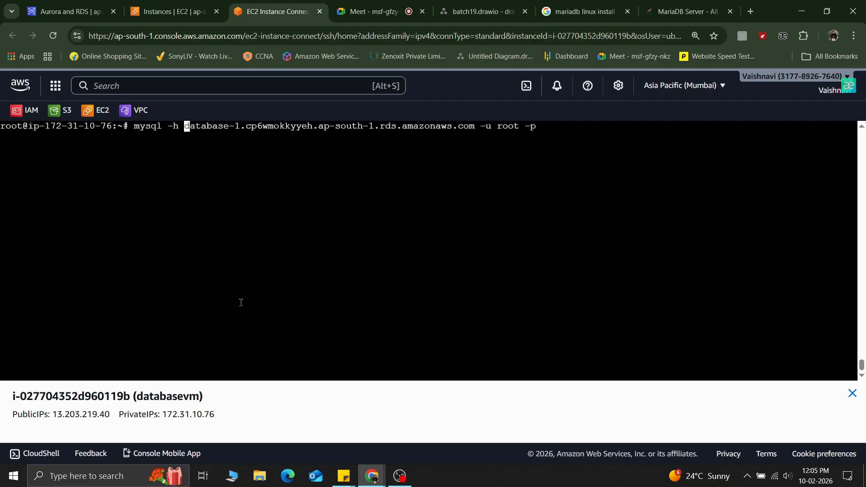
{"action": "key", "text": "Right"}
{"action": "key", "text": "Right"}
{"action": "key", "text": "Right"}
{"action": "key", "text": "Right"}
{"action": "key", "text": "Right"}
{"action": "key", "text": "Right"}
{"action": "key", "text": "Right"}
{"action": "key", "text": "Right"}
{"action": "key", "text": "Right"}
{"action": "key", "text": "Right"}
{"action": "key", "text": "Right"}
{"action": "key", "text": "Right"}
{"action": "key", "text": "Right"}
{"action": "key", "text": "Right"}
{"action": "key", "text": "Right"}
{"action": "key", "text": "Right"}
{"action": "key", "text": "Right"}
{"action": "key", "text": "Right"}
{"action": "key", "text": "Right"}
{"action": "key", "text": "Right"}
{"action": "key", "text": "Right"}
{"action": "key", "text": "Right"}
{"action": "key", "text": "Right"}
{"action": "key", "text": "Right"}
{"action": "key", "text": "Right"}
{"action": "key", "text": "Right"}
{"action": "key", "text": "Right"}
{"action": "key", "text": "Right"}
{"action": "key", "text": "Right"}
{"action": "key", "text": "Right"}
{"action": "key", "text": "Right"}
{"action": "key", "text": "Right"}
{"action": "key", "text": "Right"}
{"action": "key", "text": "Right"}
{"action": "key", "text": "Right"}
{"action": "key", "text": "Right"}
{"action": "key", "text": "Right"}
{"action": "key", "text": "Right"}
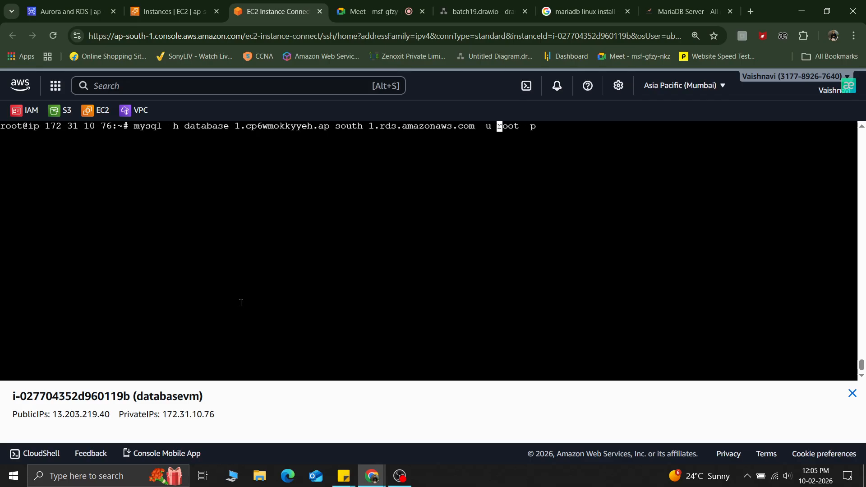
{"action": "key", "text": "Delete"}
{"action": "key", "text": "Delete"}
{"action": "key", "text": "Delete"}
{"action": "key", "text": "Delete"}
{"action": "type", "text": "admin"}
{"action": "key", "text": "Return"}
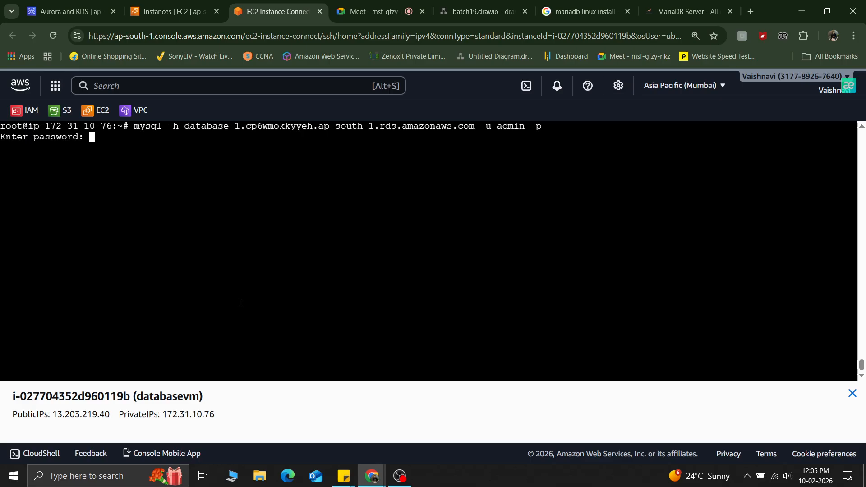
{"action": "key", "text": "Return"}
Step: Open the inbound rules editor of the databasevm instance's security group mysg
{"action": "left_click", "coordinate": [172, 11]}
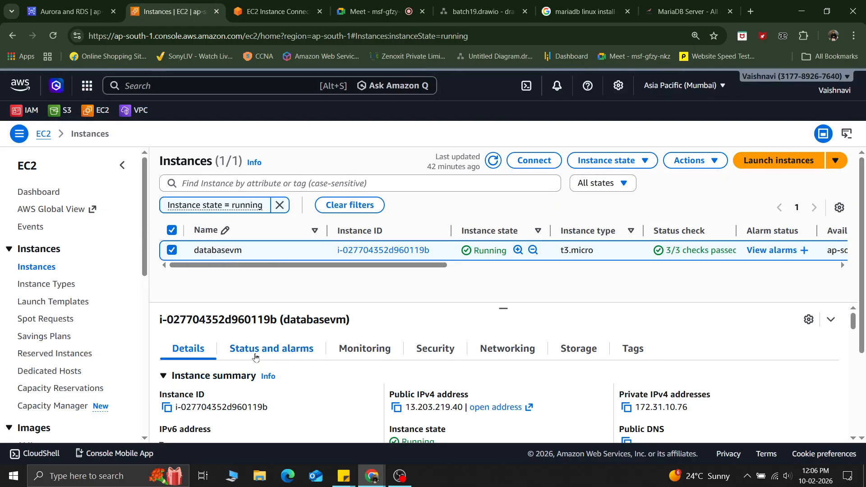
{"action": "left_click", "coordinate": [436, 354]}
{"action": "scroll", "coordinate": [435, 353], "scroll_direction": "down", "scroll_amount": 3}
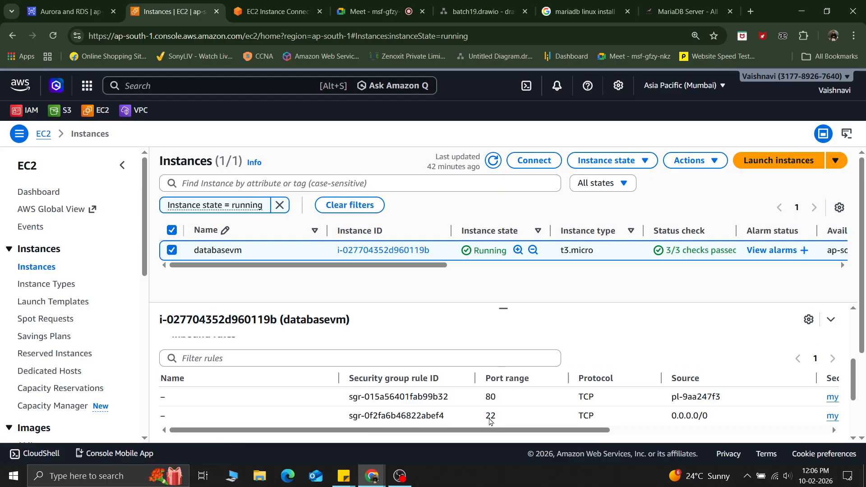
{"action": "scroll", "coordinate": [278, 356], "scroll_direction": "up", "scroll_amount": 1}
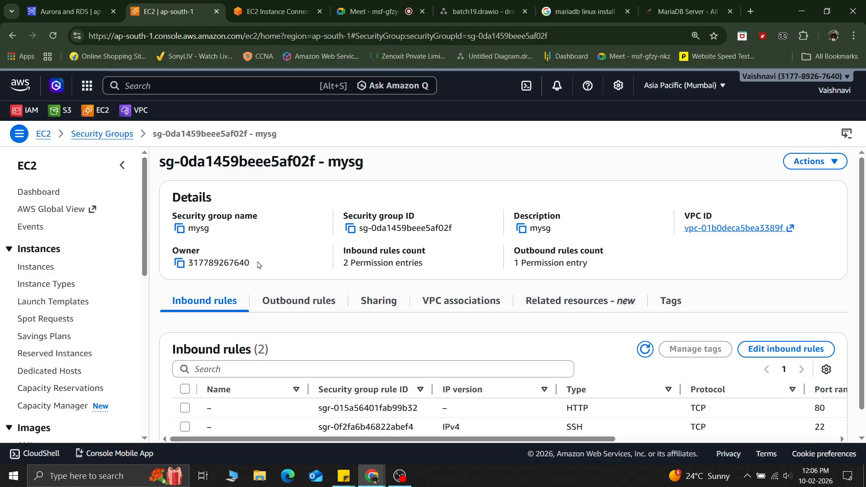
{"action": "left_click", "coordinate": [794, 349]}
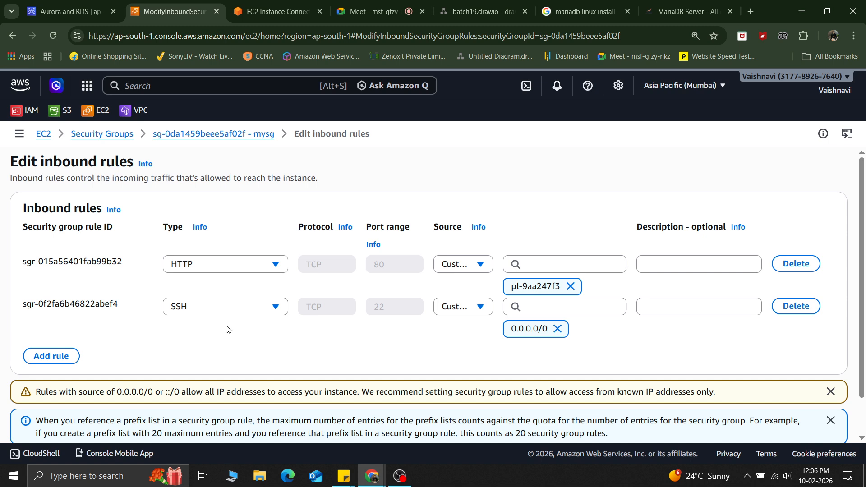
Step: Delete the HTTP inbound rule from the security group
{"action": "left_click", "coordinate": [571, 288]}
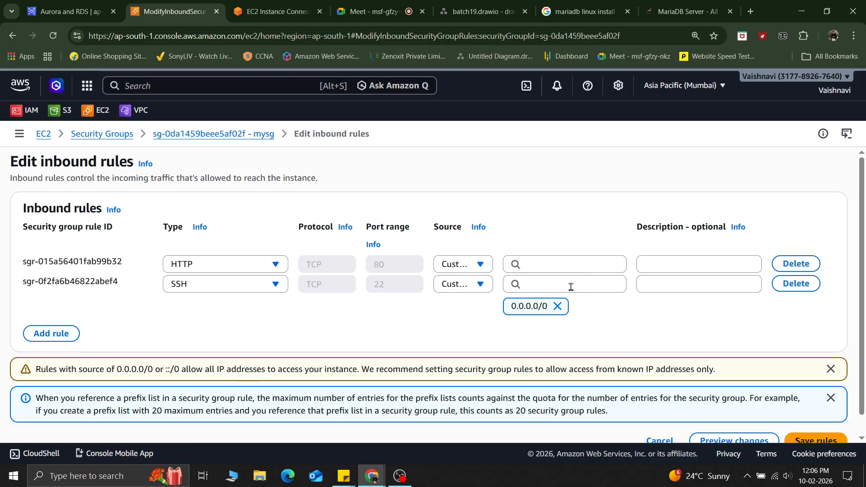
{"action": "left_click", "coordinate": [802, 264]}
Step: Add an inbound rule of type HTTP with source 0.0.0.0/0
{"action": "left_click", "coordinate": [64, 313]}
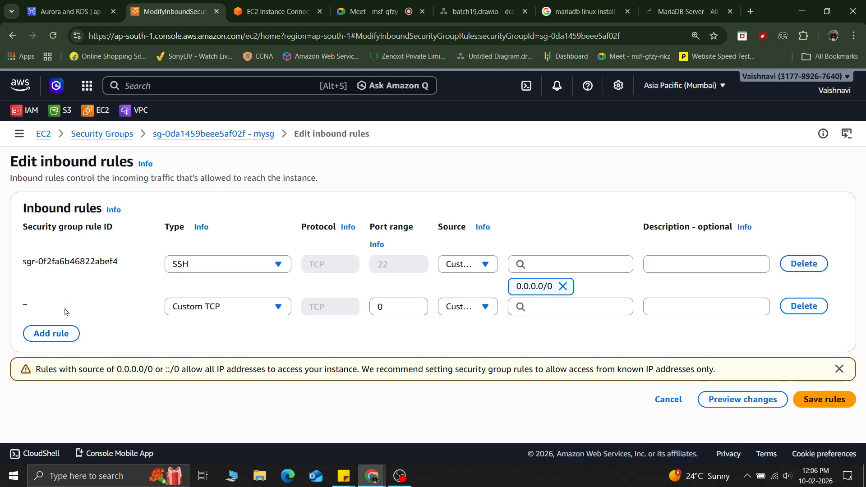
{"action": "left_click", "coordinate": [244, 311]}
{"action": "type", "text": "http"}
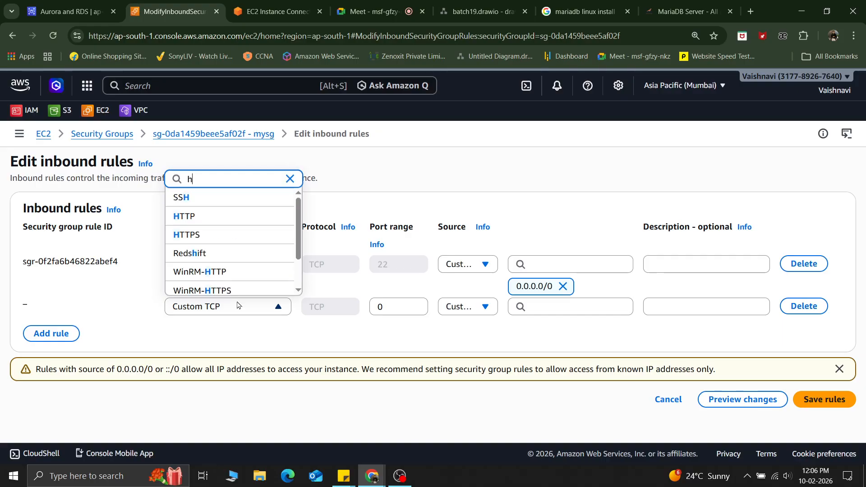
{"action": "key", "text": "Down"}
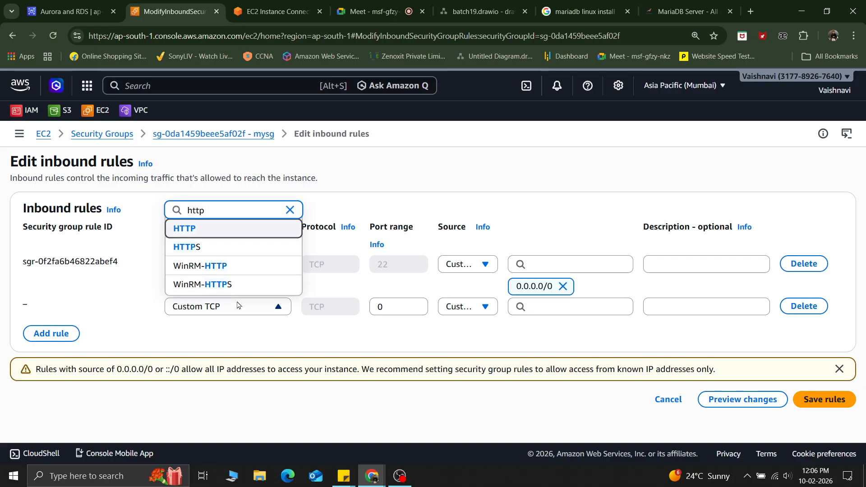
{"action": "key", "text": "Return"}
{"action": "key", "text": "Tab"}
{"action": "key", "text": "Tab"}
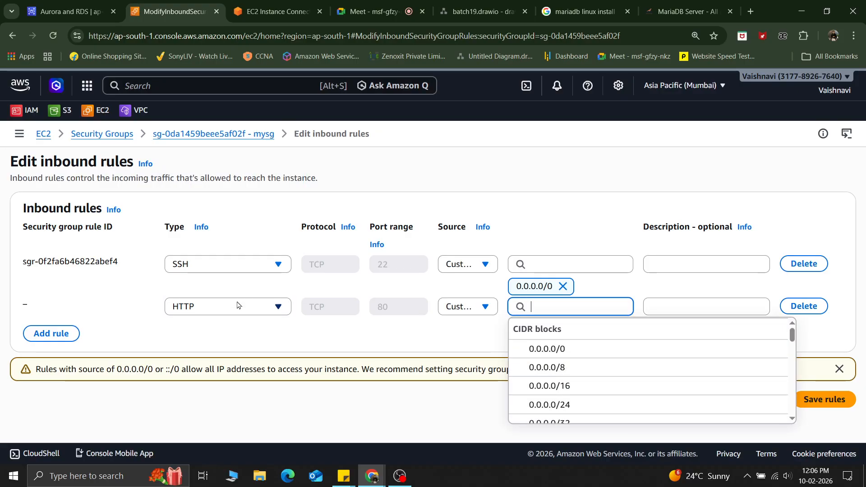
{"action": "type", "text": "a"}
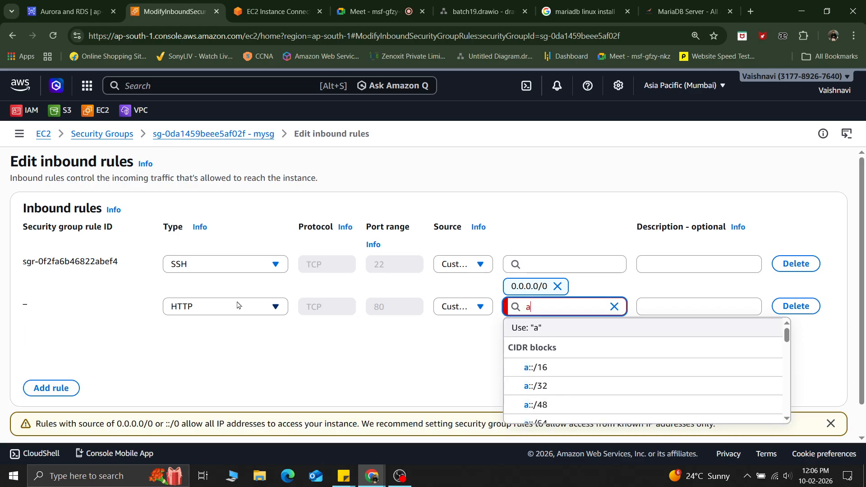
{"action": "key", "text": "BackSpace"}
{"action": "key", "text": "Down"}
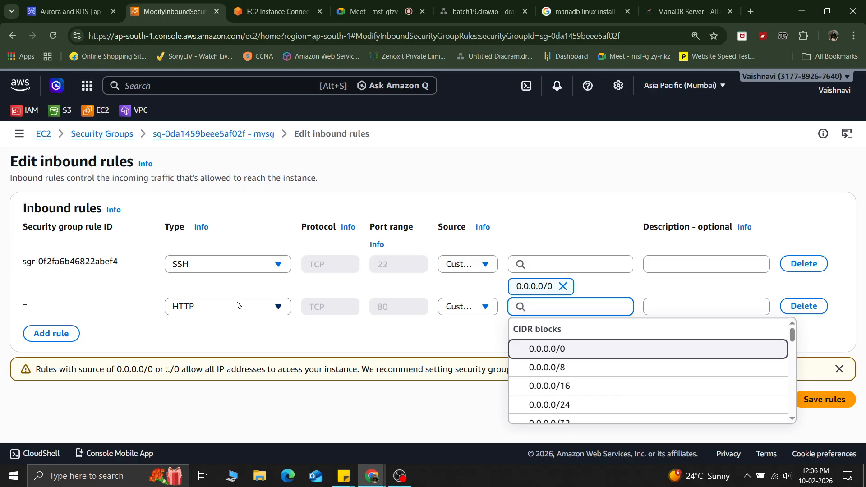
{"action": "key", "text": "Return"}
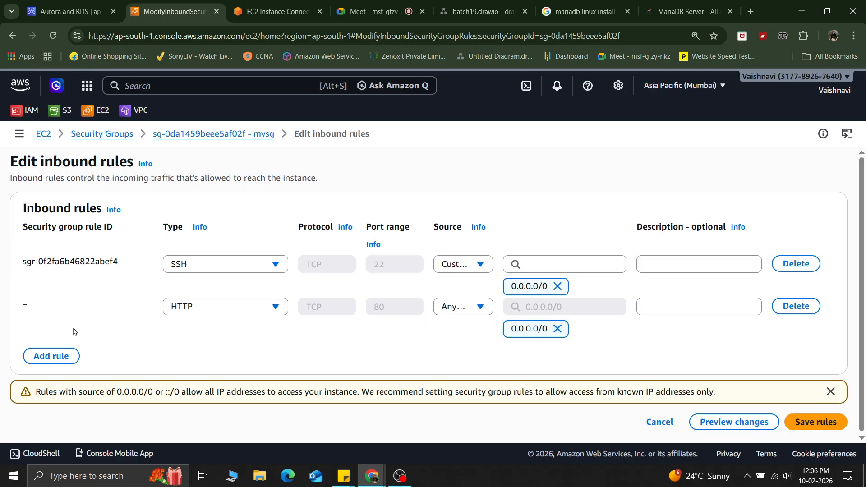
Step: Add another inbound rule of type MYSQL/Aurora
{"action": "left_click", "coordinate": [51, 356]}
{"action": "left_click", "coordinate": [223, 349]}
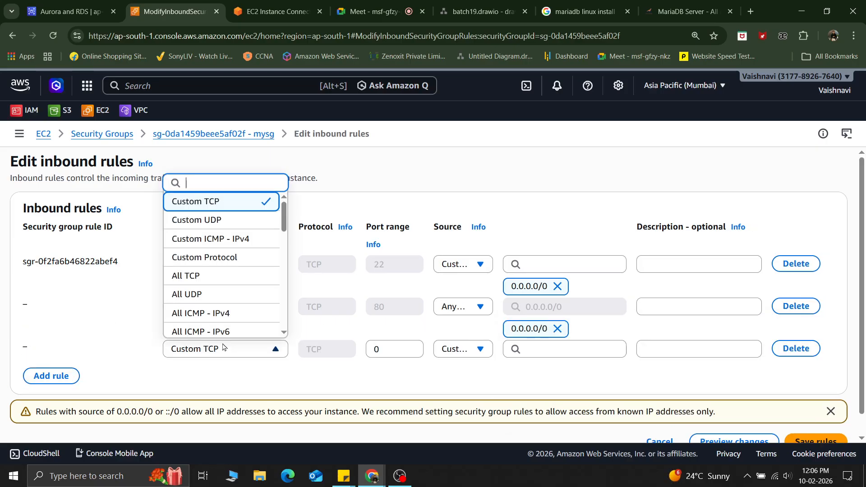
{"action": "type", "text": "m"}
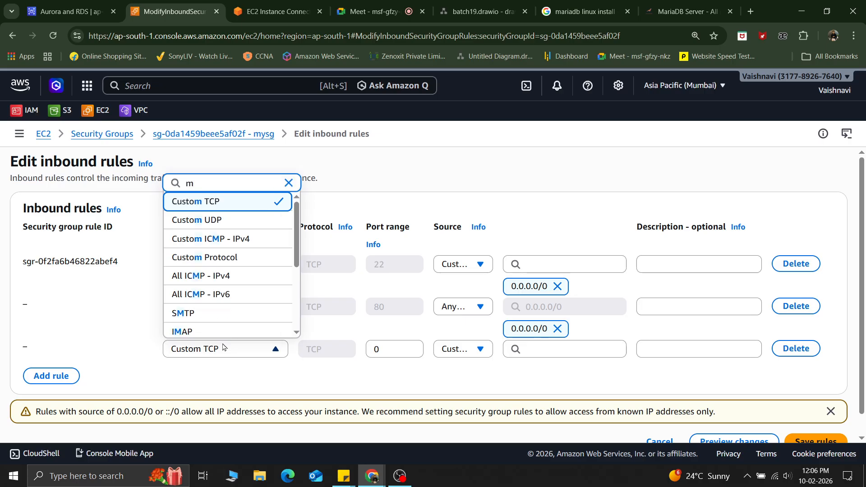
{"action": "type", "text": "y"}
{"action": "left_click", "coordinate": [223, 329]}
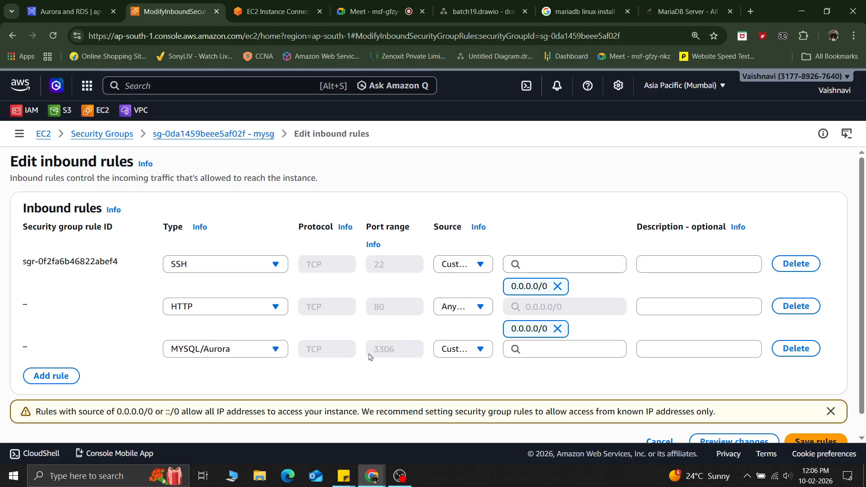
{"action": "scroll", "coordinate": [390, 364], "scroll_direction": "down", "scroll_amount": 1}
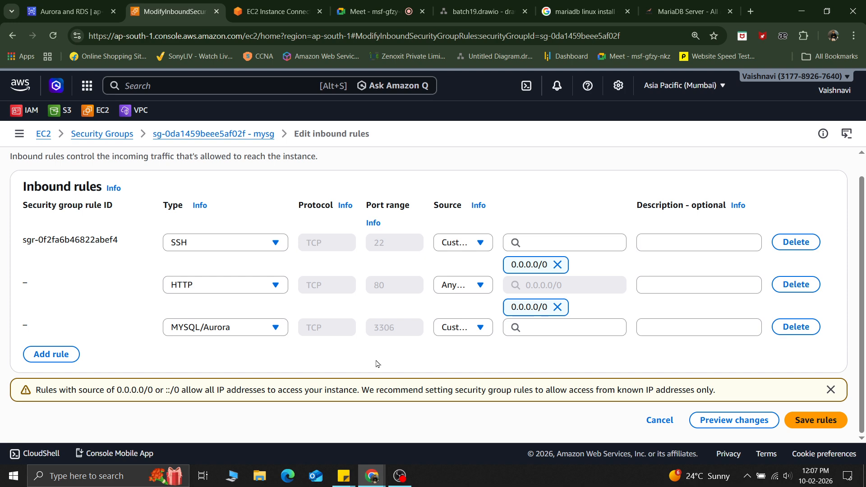
Step: Check the RDS database-1 port in its connectivity settings against the new rule
{"action": "left_click", "coordinate": [50, 12]}
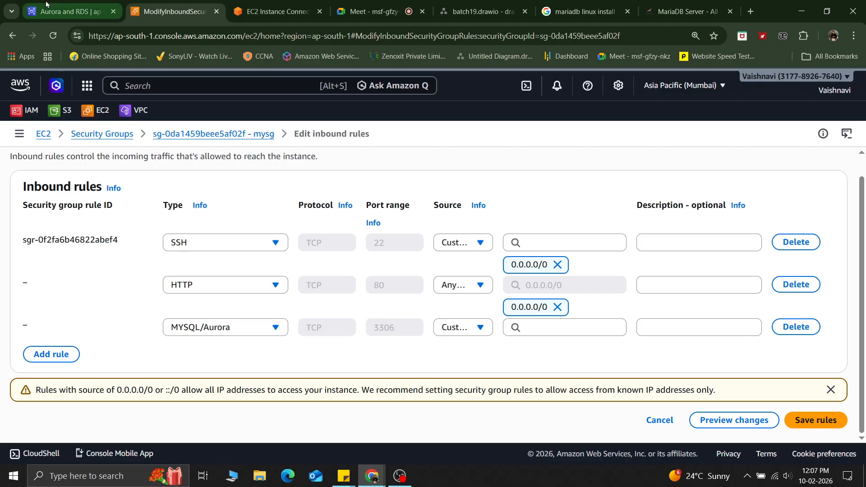
{"action": "triple_click", "coordinate": [243, 342]}
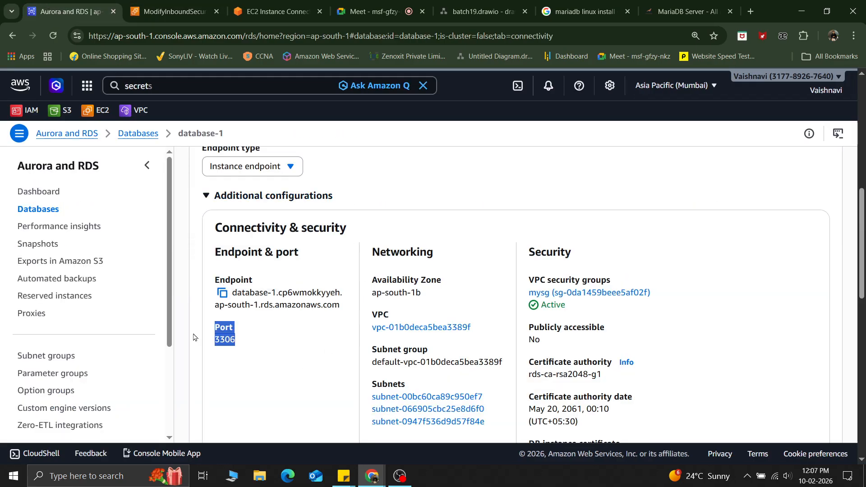
{"action": "left_click", "coordinate": [256, 353]}
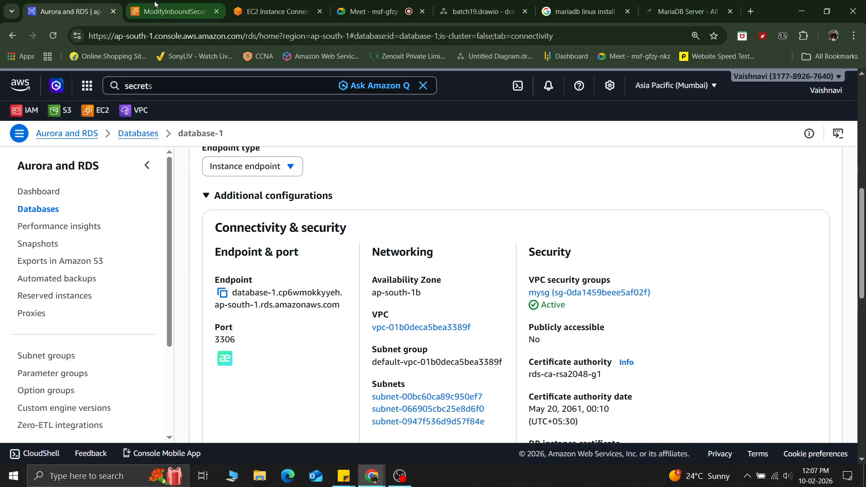
{"action": "left_click", "coordinate": [179, 7]}
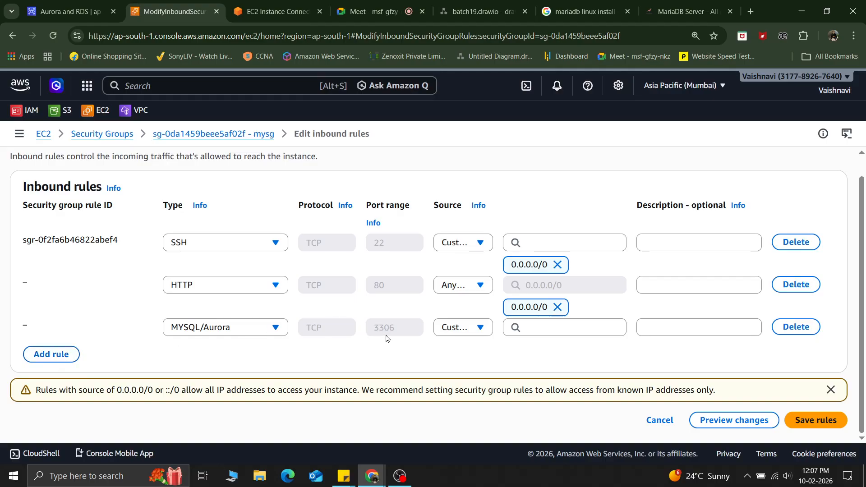
Step: Set the MYSQL/Aurora rule's source to Anywhere 0.0.0.0/0 and save the inbound rules
{"action": "left_click", "coordinate": [461, 333]}
{"action": "left_click", "coordinate": [449, 268]}
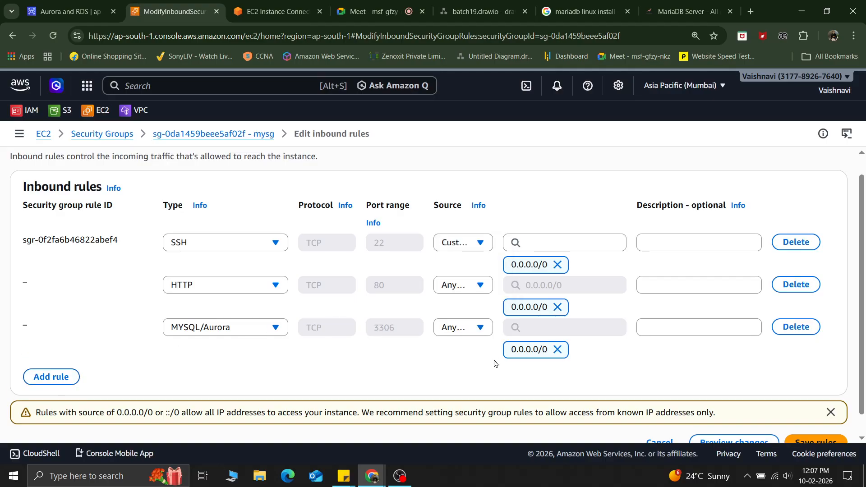
{"action": "scroll", "coordinate": [495, 364], "scroll_direction": "down", "scroll_amount": 1}
{"action": "left_click", "coordinate": [808, 415]}
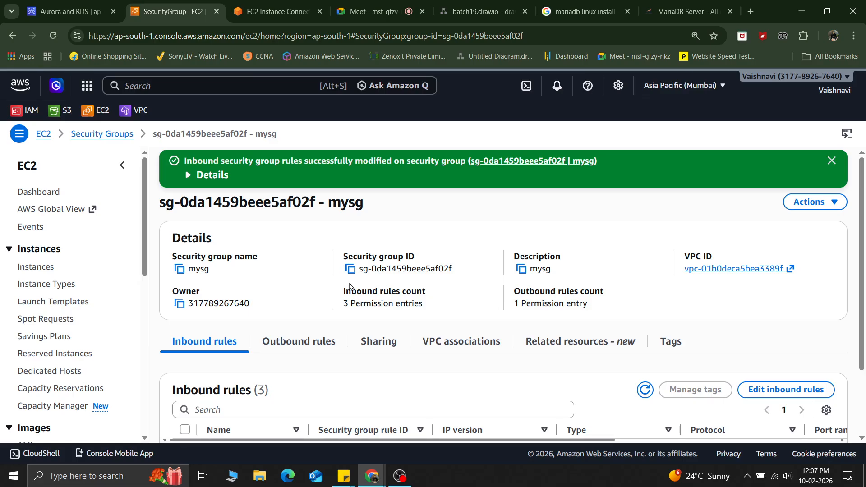
Step: Cancel the stalled connection attempt and rerun the mysql command to the RDS endpoint, entering the admin password
{"action": "left_click", "coordinate": [267, 6]}
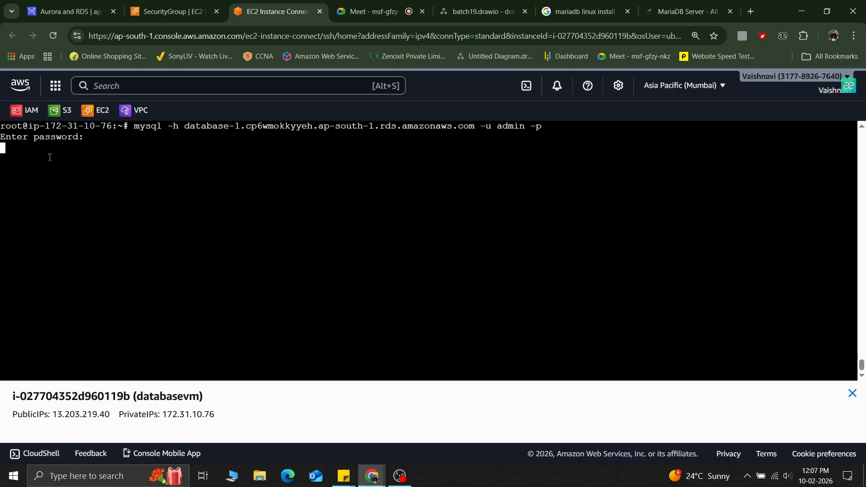
{"action": "key", "text": "ctrl+c"}
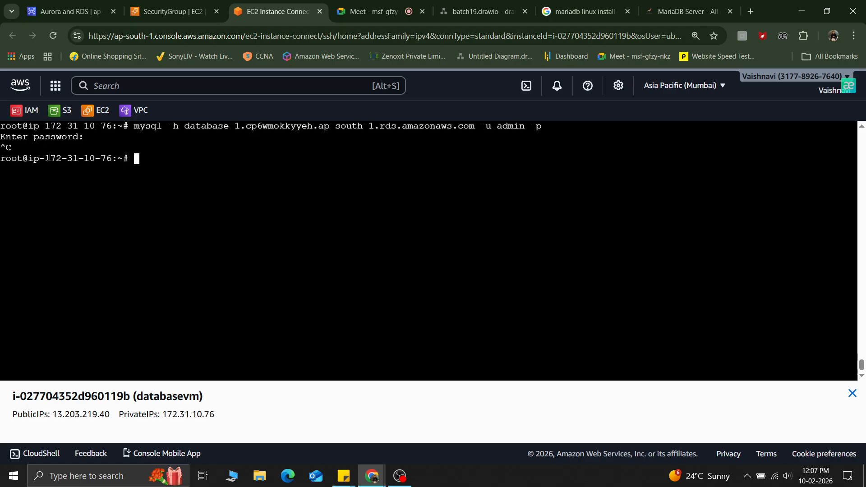
{"action": "key", "text": "Up"}
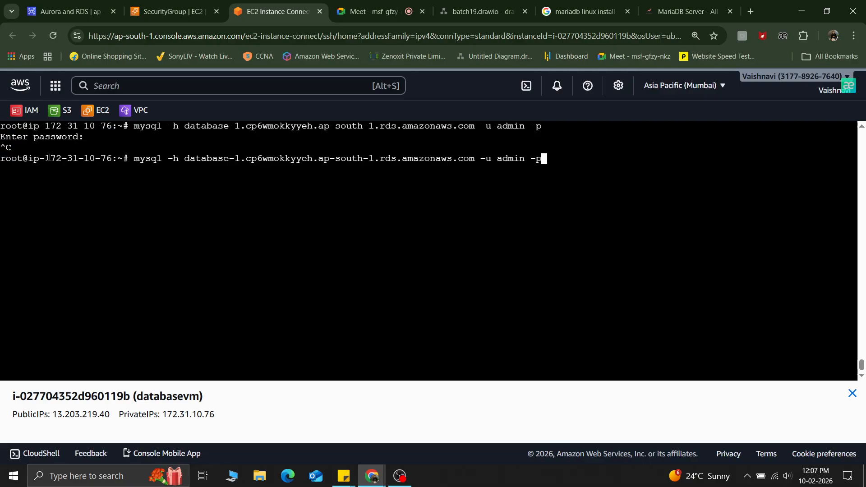
{"action": "left_click", "coordinate": [68, 12]}
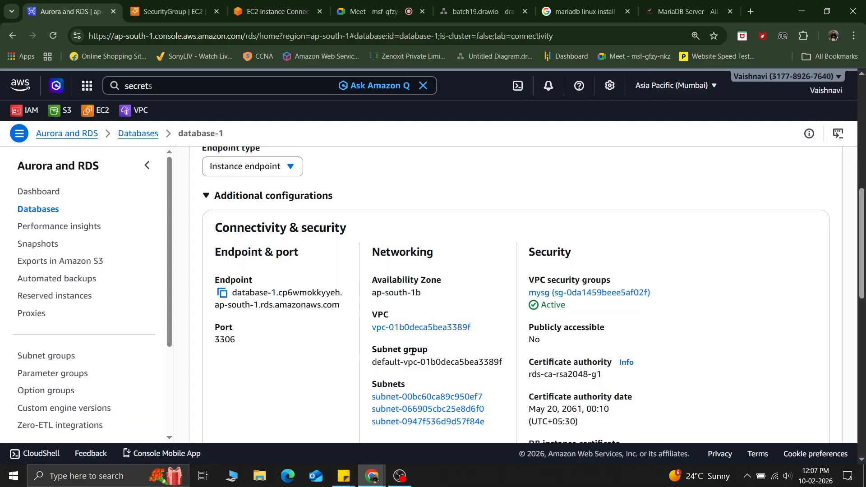
{"action": "left_click", "coordinate": [674, 241]}
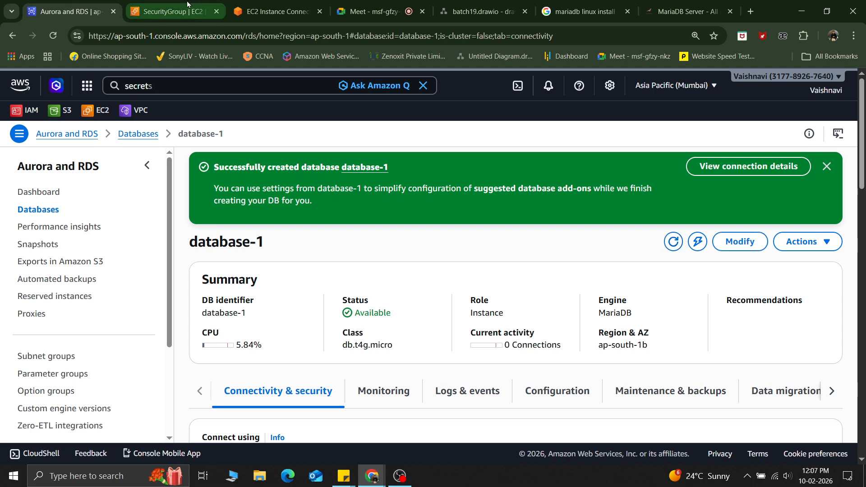
{"action": "left_click", "coordinate": [278, 11]}
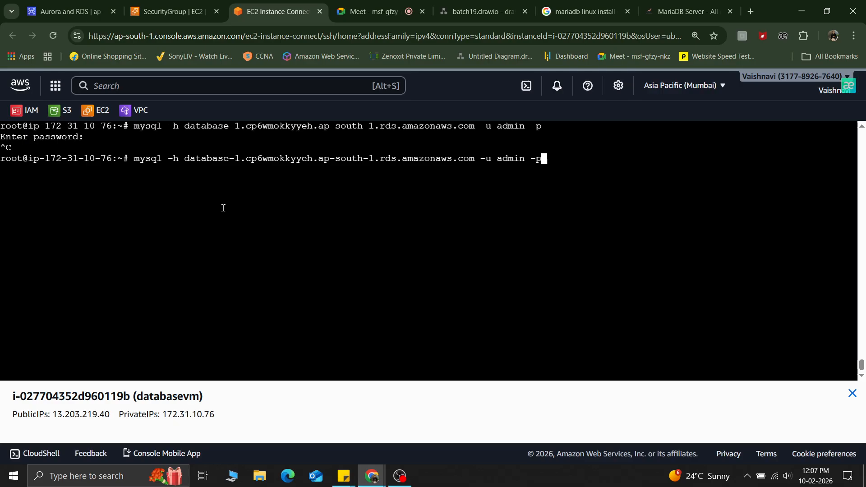
{"action": "key", "text": "Return"}
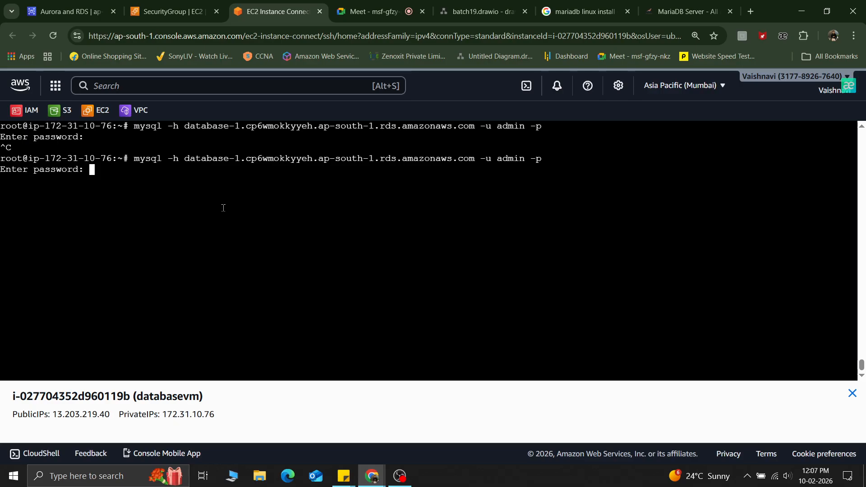
{"action": "key", "text": "Return"}
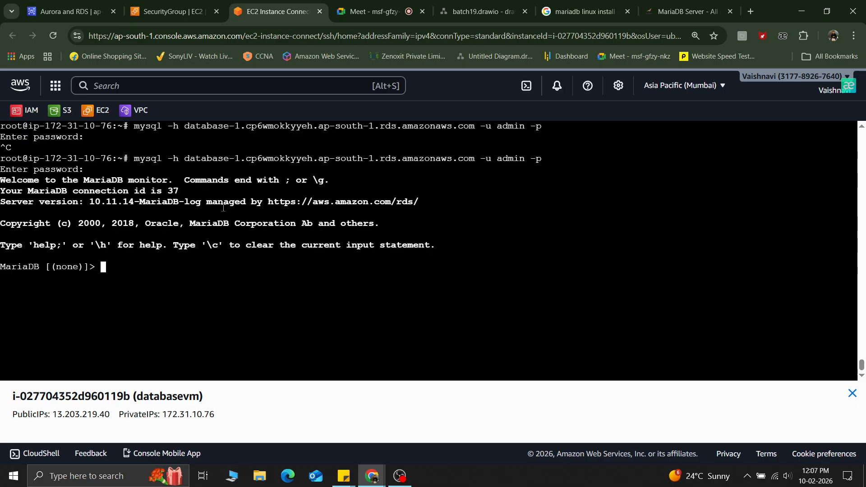
Step: List the databases on the RDS MariaDB server with show databases;
{"action": "left_click", "coordinate": [45, 4]}
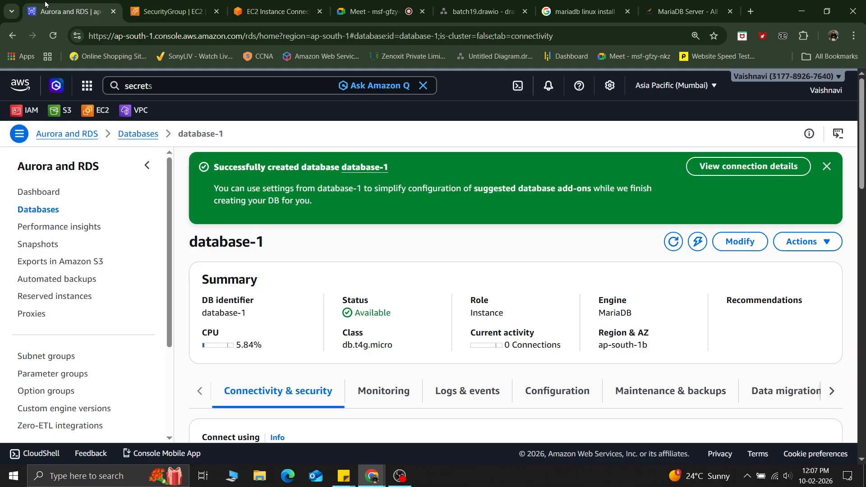
{"action": "scroll", "coordinate": [496, 205], "scroll_direction": "down", "scroll_amount": 5}
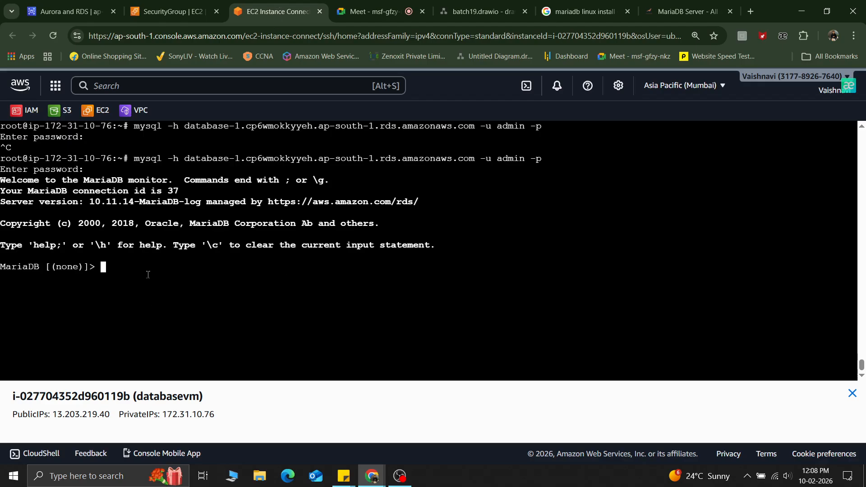
{"action": "type", "text": "asho"}
{"action": "key", "text": "BackSpace"}
{"action": "key", "text": "BackSpace"}
{"action": "key", "text": "BackSpace"}
{"action": "key", "text": "BackSpace"}
{"action": "type", "text": "show"}
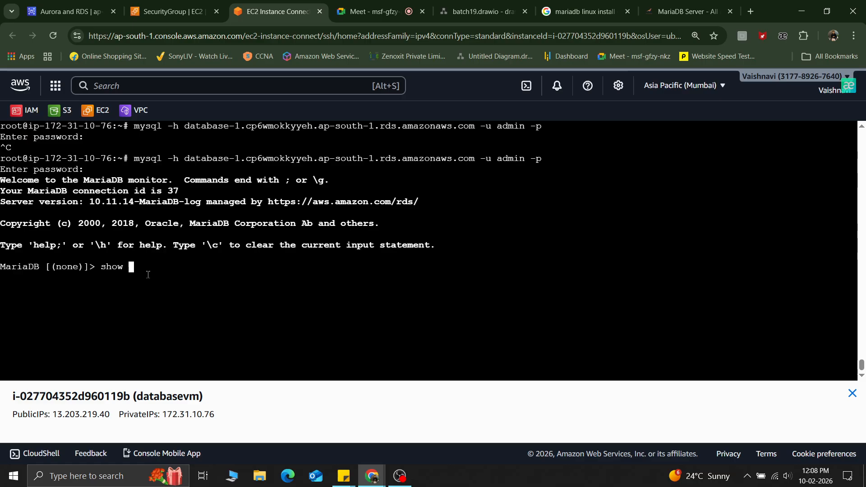
{"action": "type", "text": "databases;"}
{"action": "key", "text": "Return"}
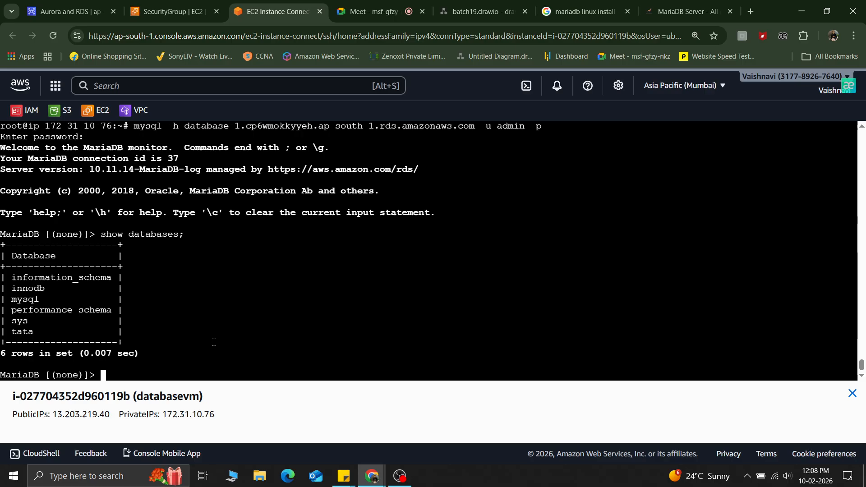
{"action": "left_click", "coordinate": [399, 476]}
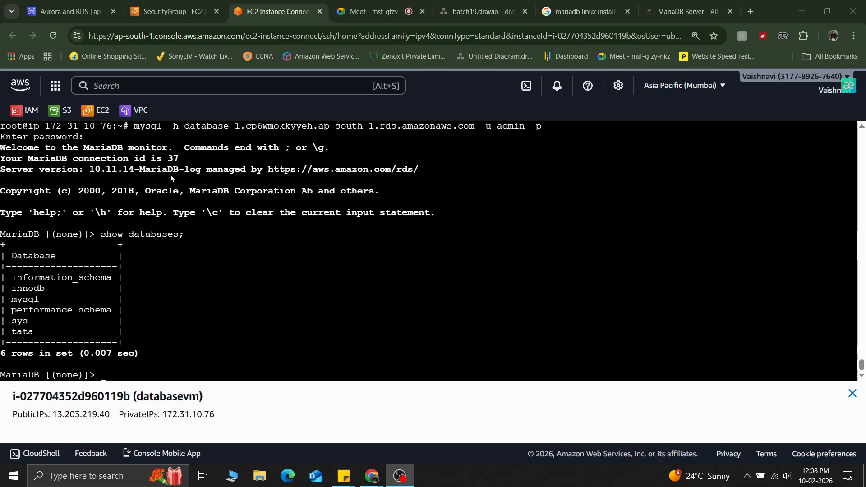